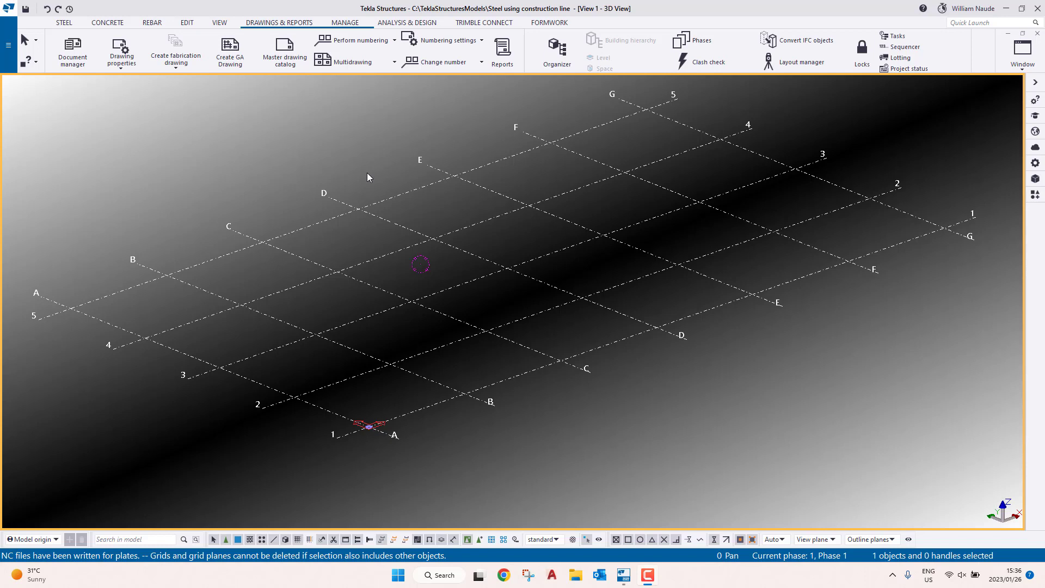
click(64, 22)
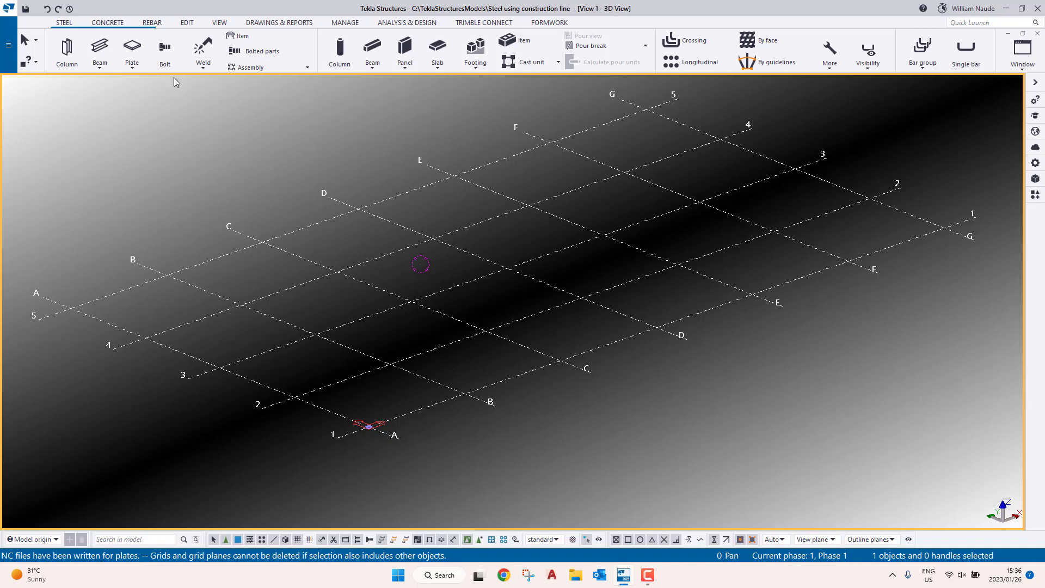
click(135, 68)
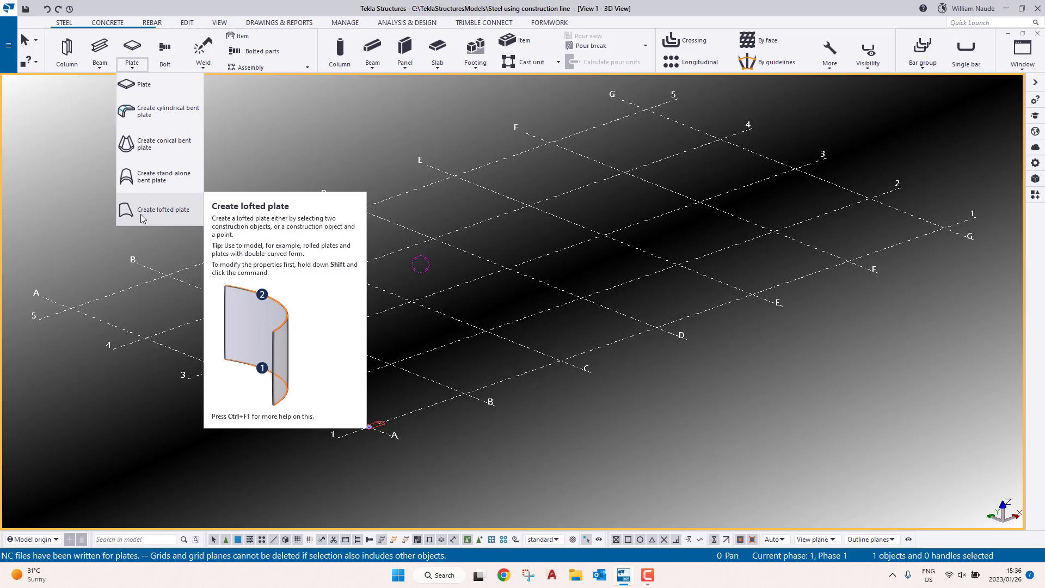
click(377, 132)
click(132, 68)
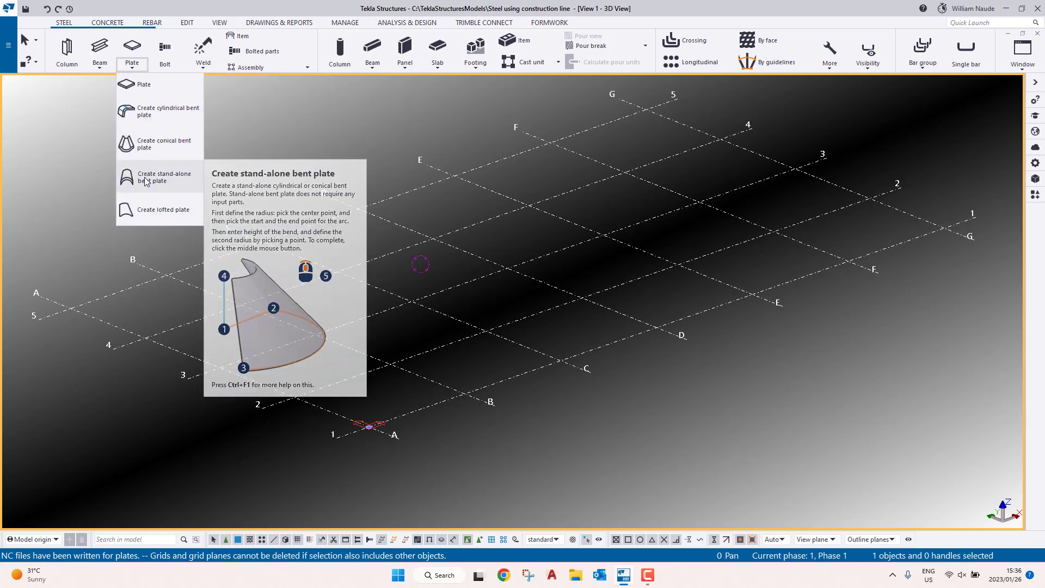
click(145, 177)
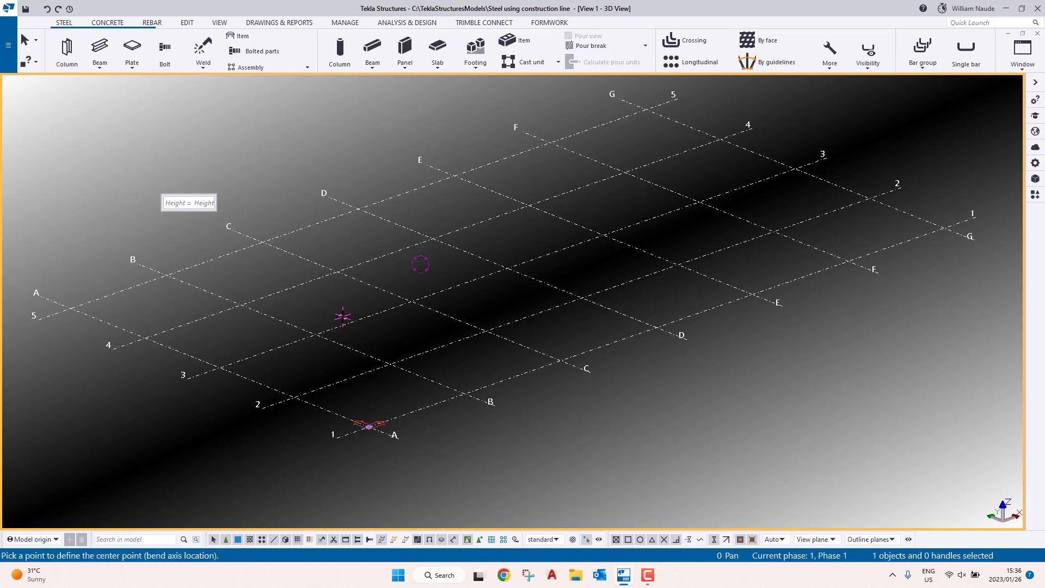
scroll(343, 269, up, 6)
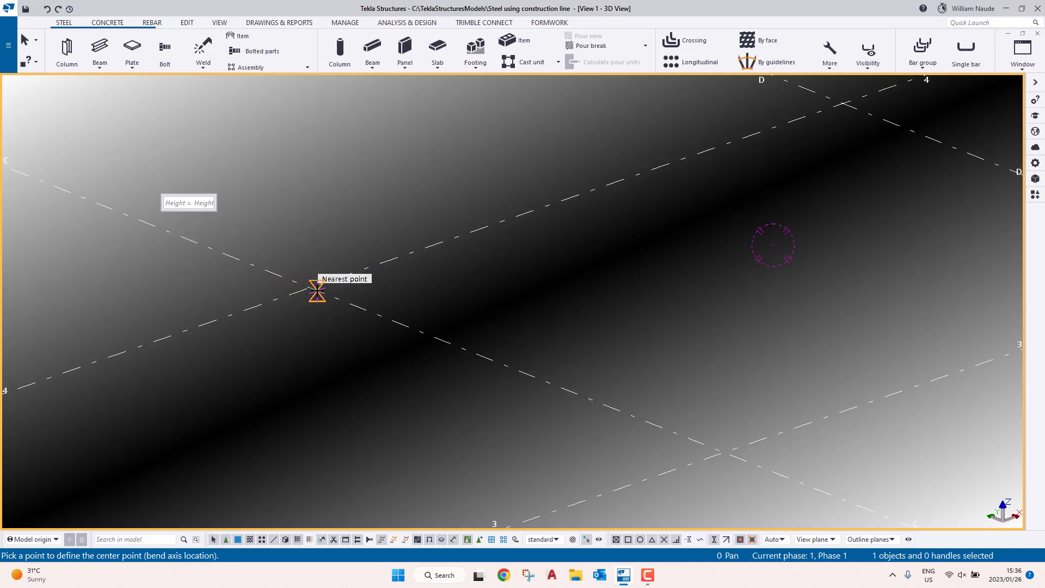
click(318, 290)
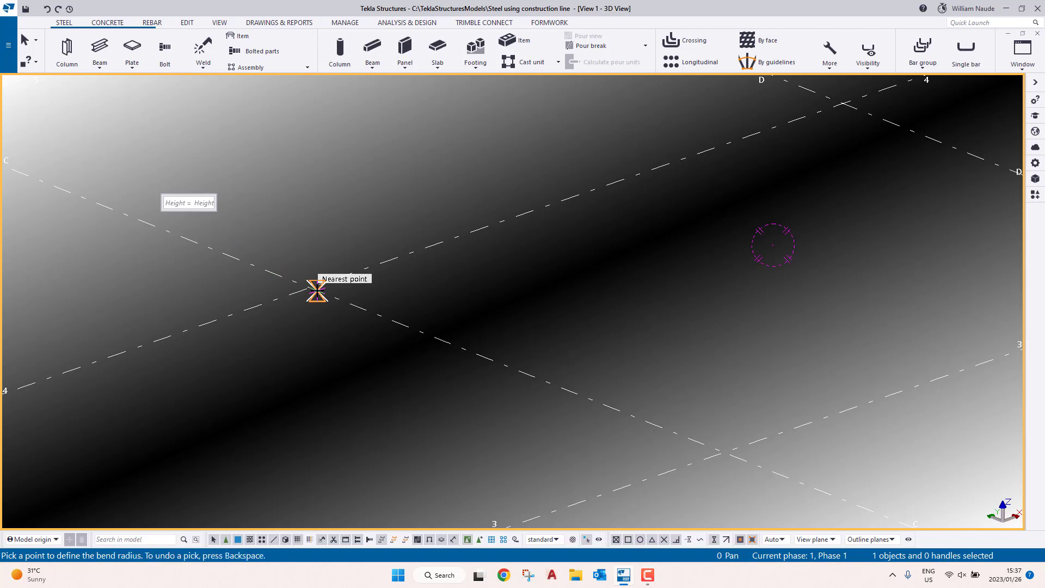
right_click(370, 266)
click(393, 276)
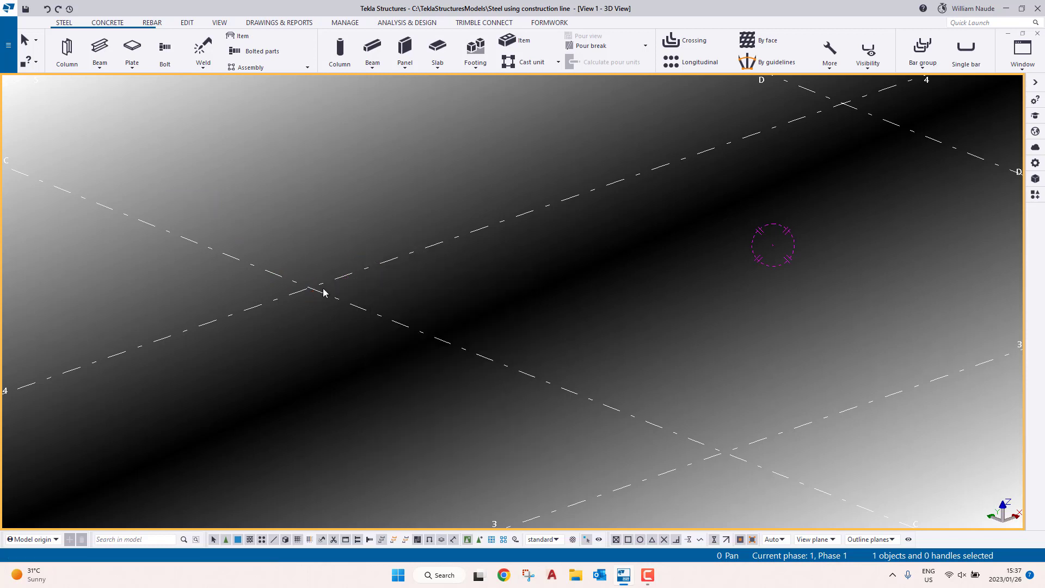
Step: Start a stand-alone bent plate centred on grid intersection C/4 with a 2500 bend radius and a bend angle of about 355.5°
click(309, 287)
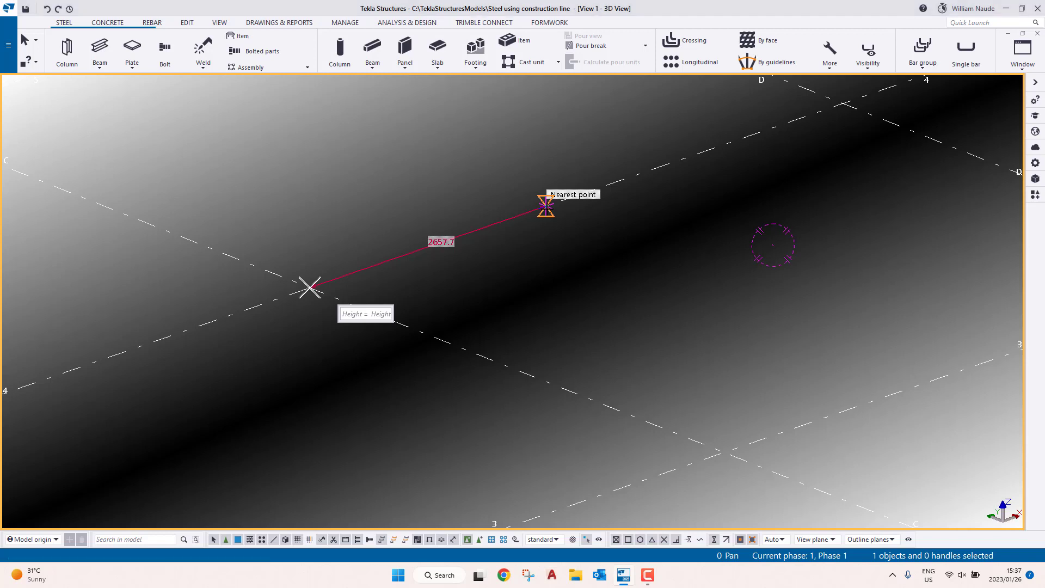
text(2500)
key(Return)
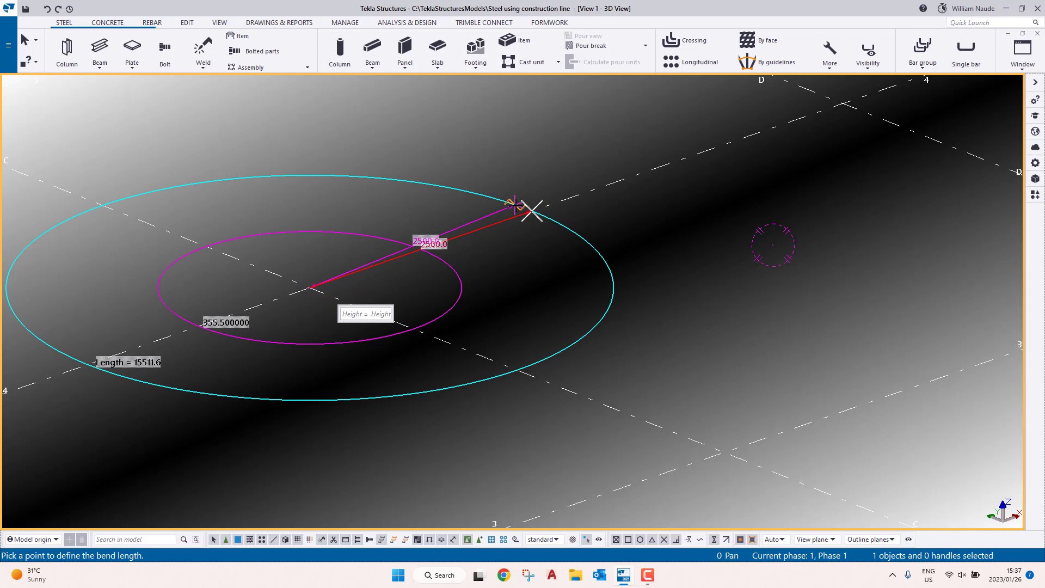
click(518, 206)
Step: Give the bent plate a height of 1500 and a second radius of 600, finishing the cone
middle_drag(308, 288, 288, 431)
scroll(299, 422, down, 3)
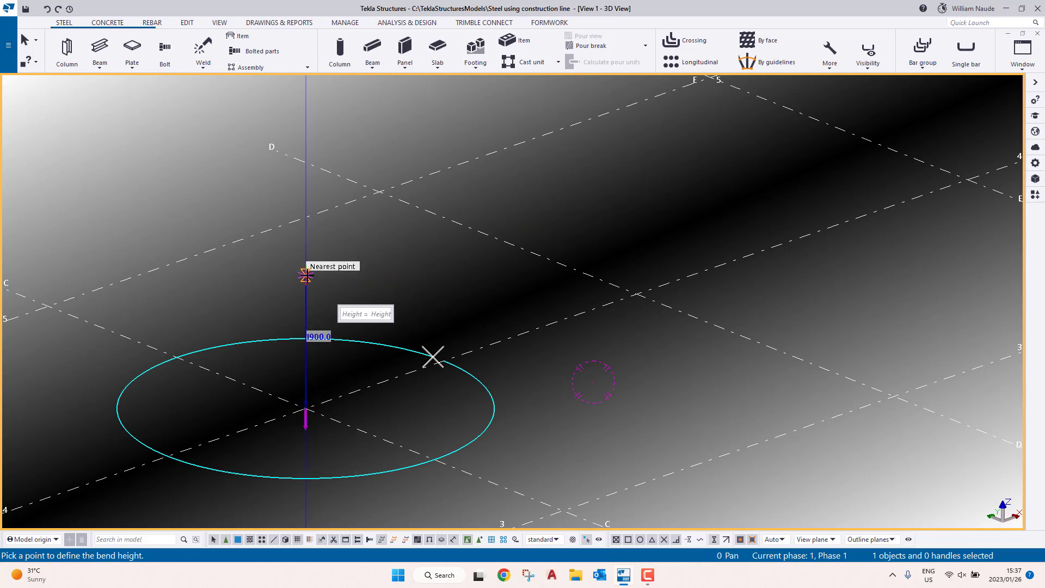
text(1500)
key(Return)
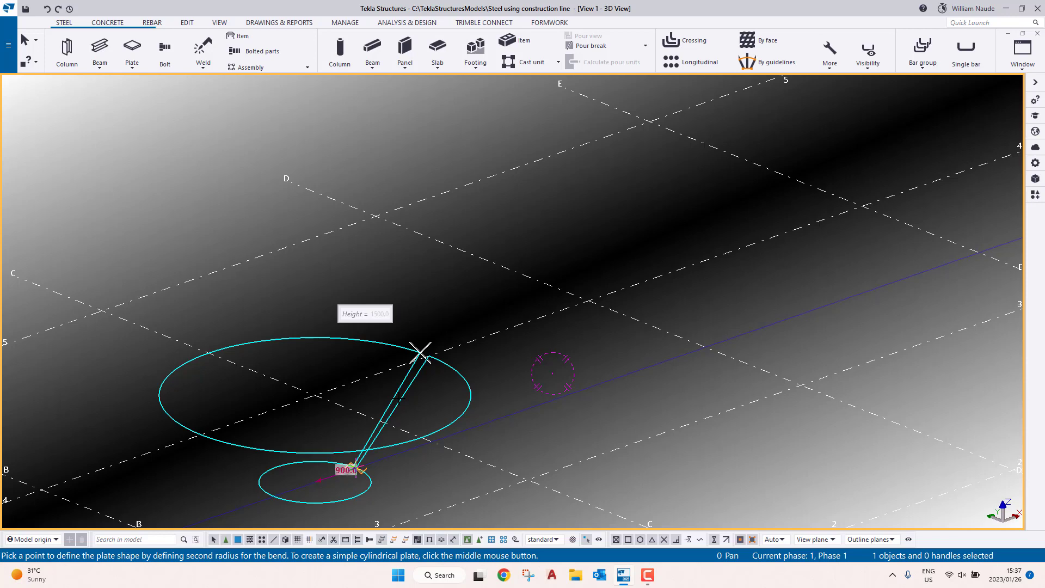
text(900)
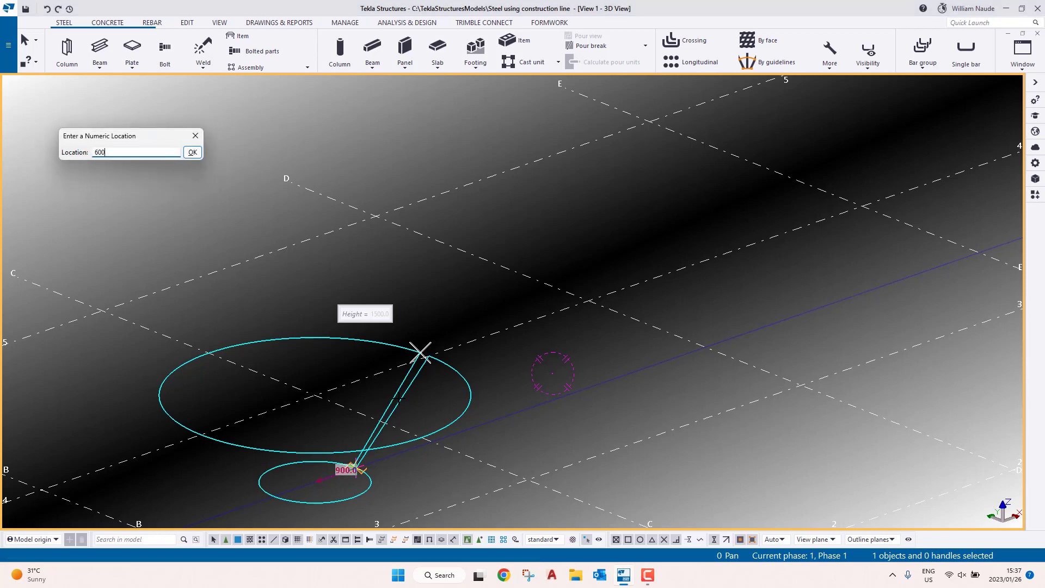
key(Return)
right_click(391, 329)
click(426, 339)
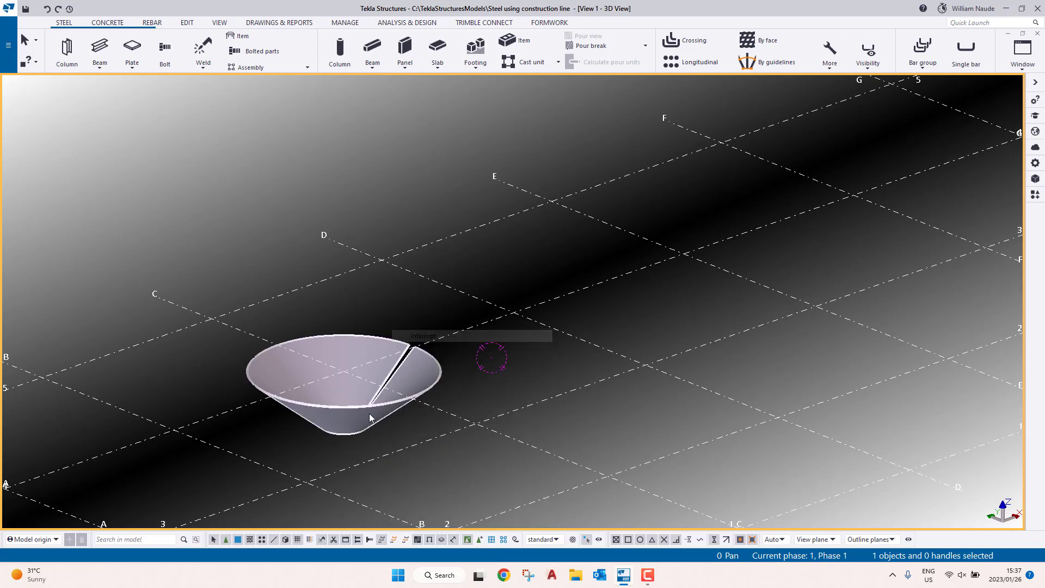
Step: Check the cone's dimensions and delete the conical bent plate
scroll(345, 430, up, 2)
scroll(375, 386, up, 4)
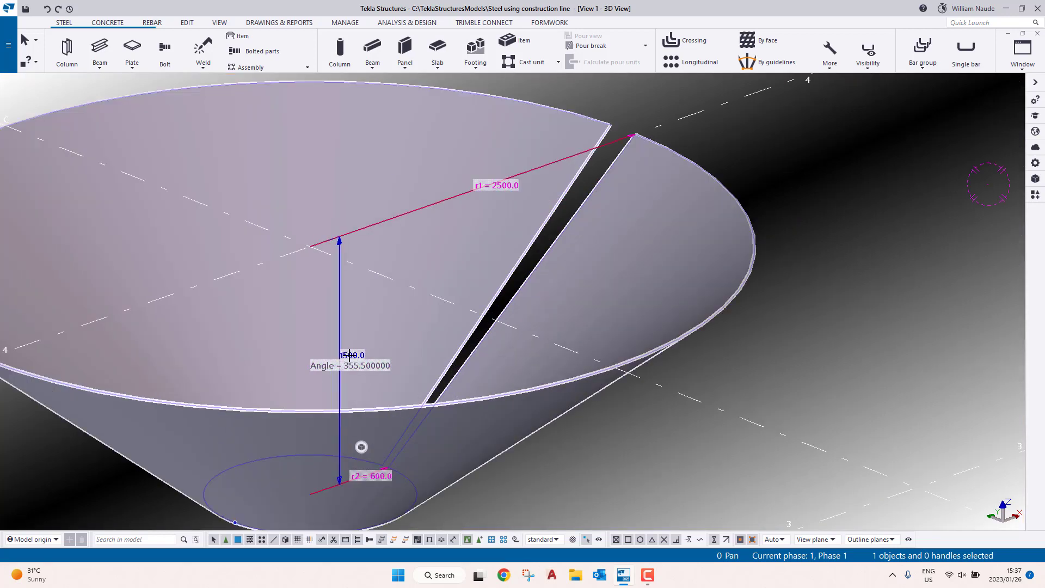
click(349, 355)
click(560, 329)
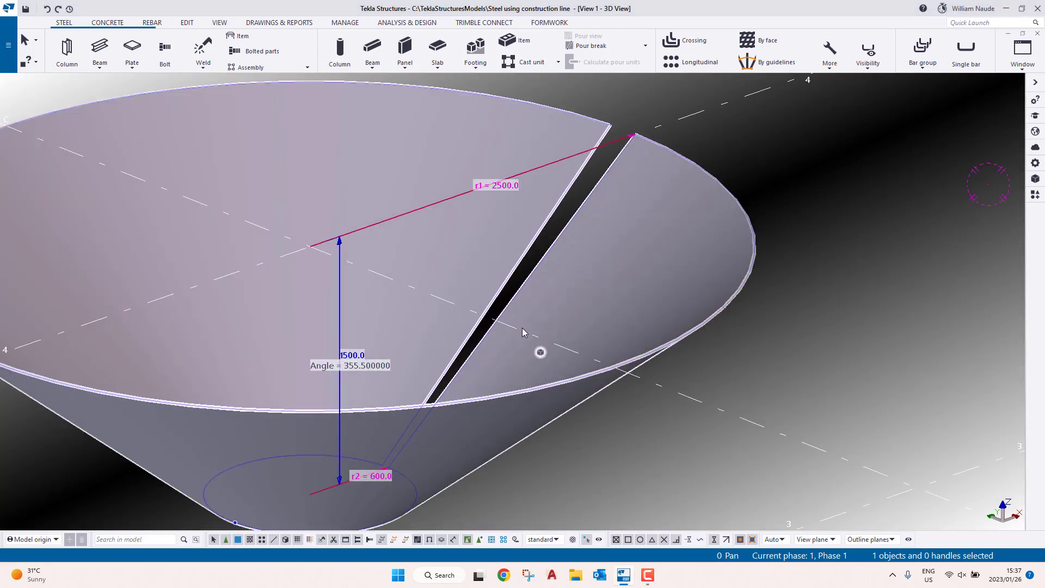
click(633, 253)
key(Delete)
Step: Start a new stand-alone bent plate at grid intersection C/4 with a 1200 bend radius and a bend angle of about 352.5°
click(134, 65)
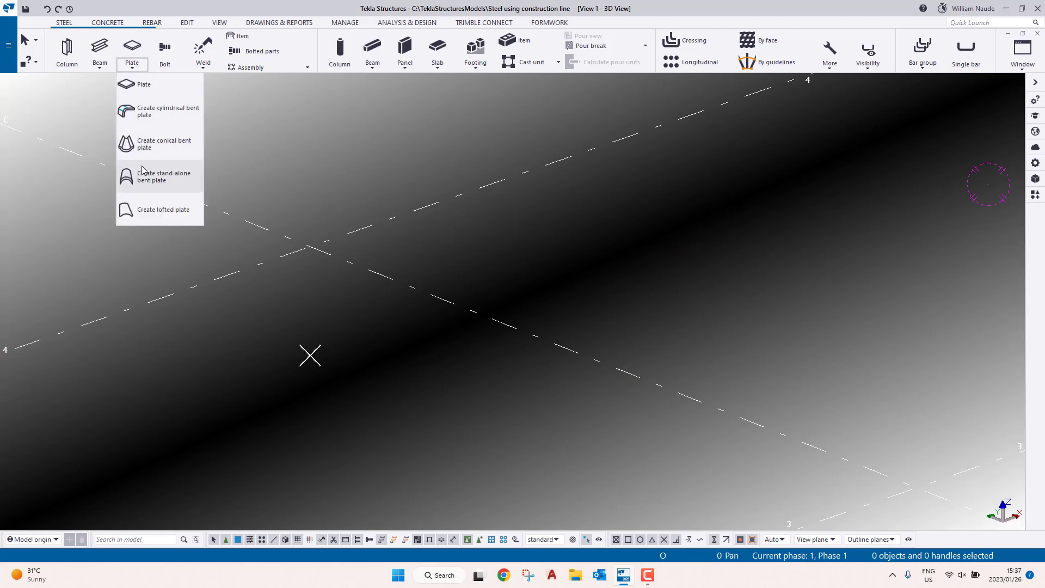
click(139, 177)
click(310, 246)
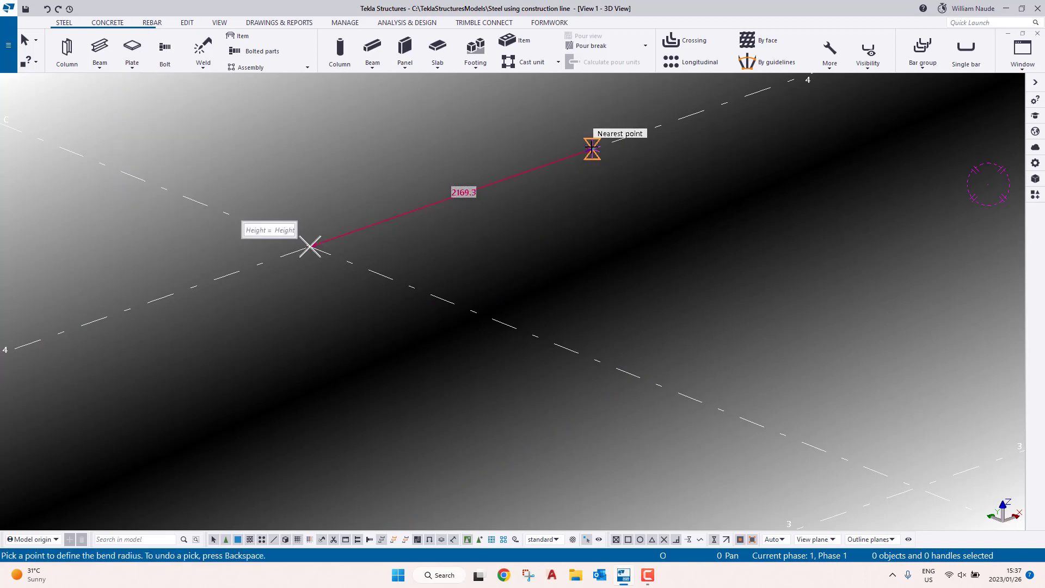
text(1200)
key(Return)
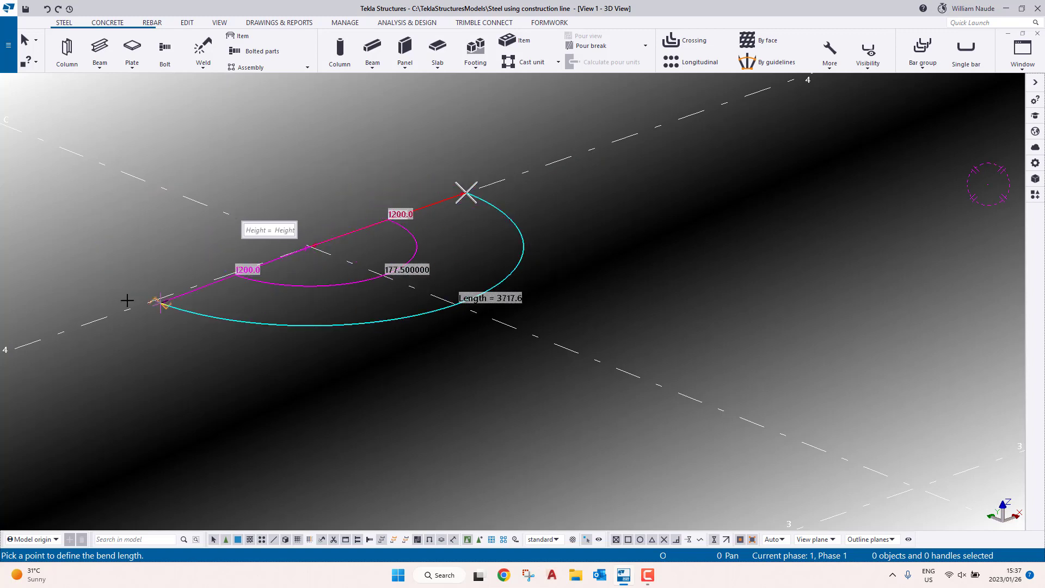
click(408, 182)
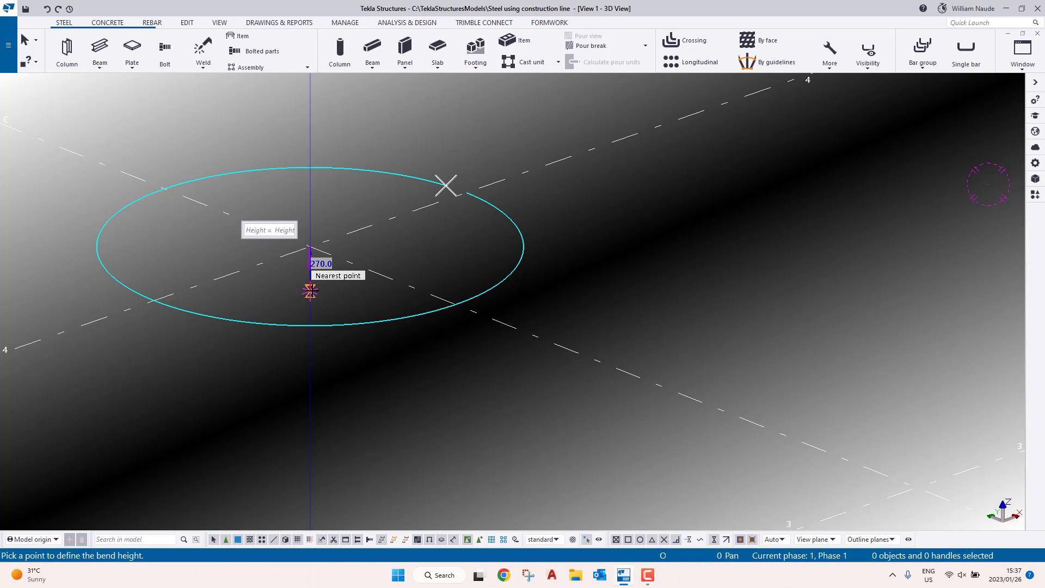
Step: Complete the upright conical plate with a bend height of -1500 and a second radius of 600
text(-1500)
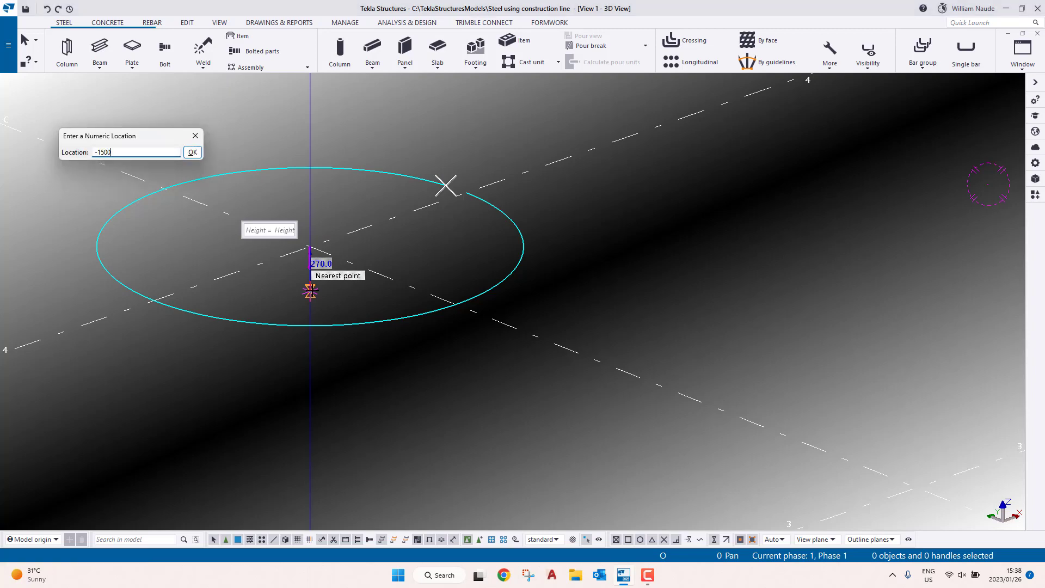
key(Return)
scroll(511, 160, down, 5)
middle_drag(469, 213, 398, 406)
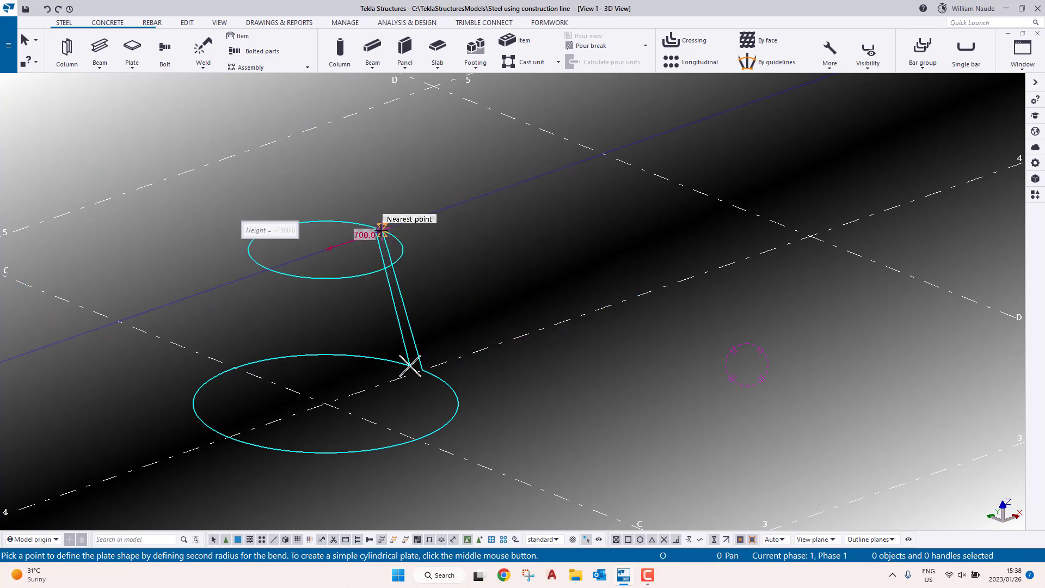
text(600)
key(Return)
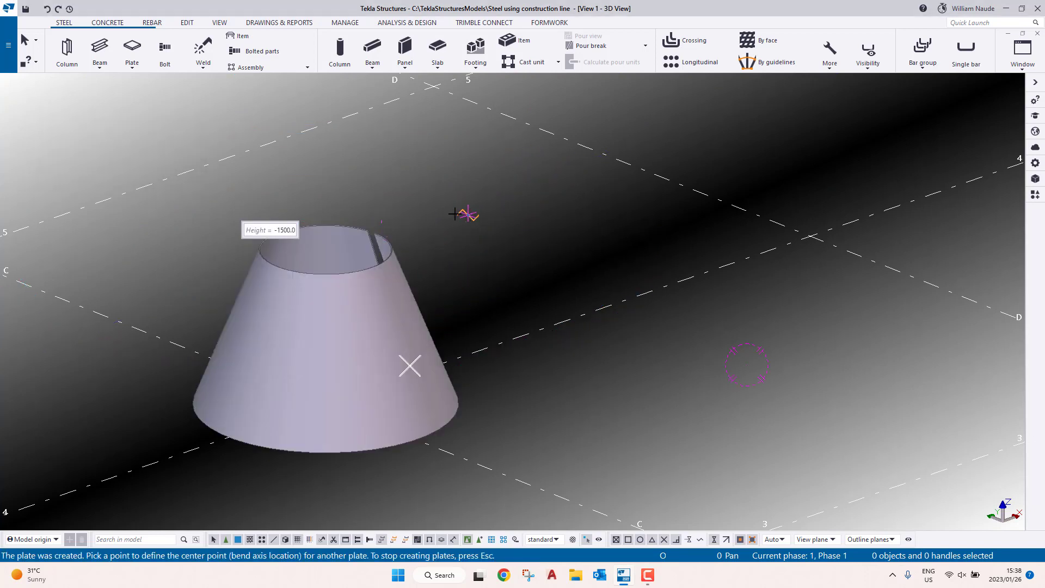
right_click(449, 213)
click(475, 221)
Step: Set the conical plate's bend angle to 359°
click(284, 362)
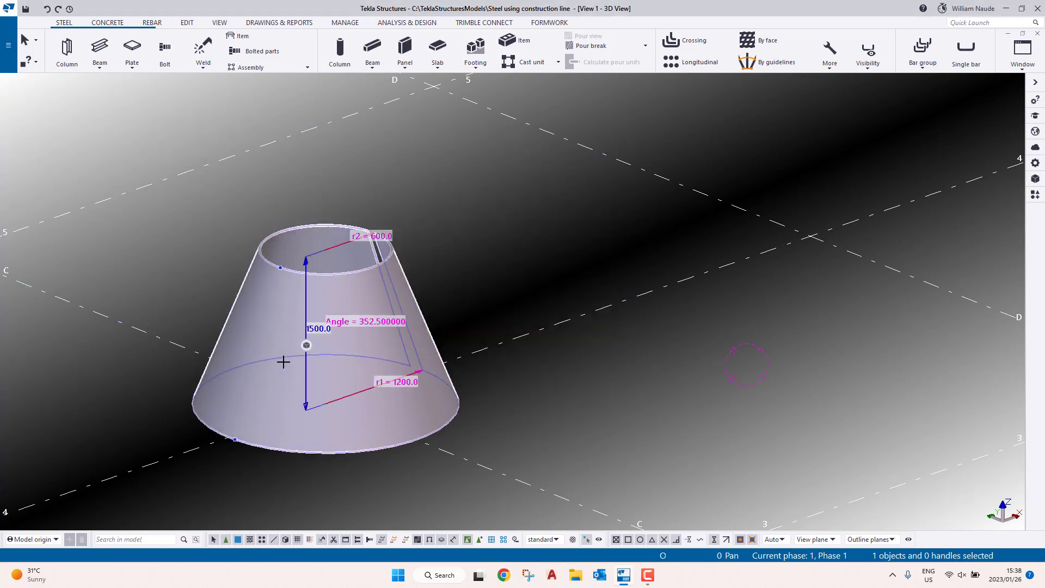
click(370, 314)
text(35)
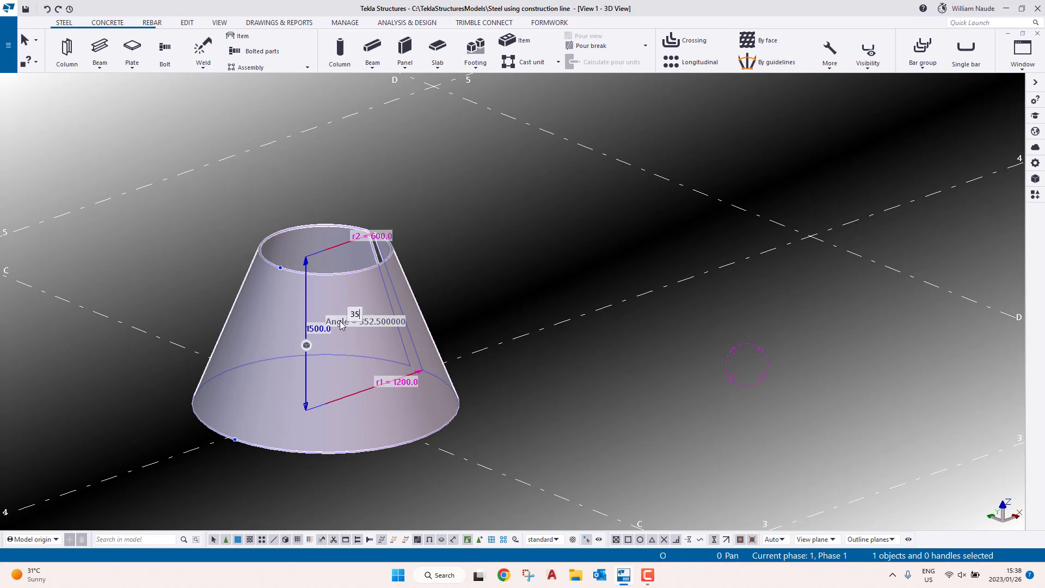
key(Return)
Step: Check the seam gap at the cone's upper edge and set the bend angle to 359.8°
scroll(342, 172, up, 6)
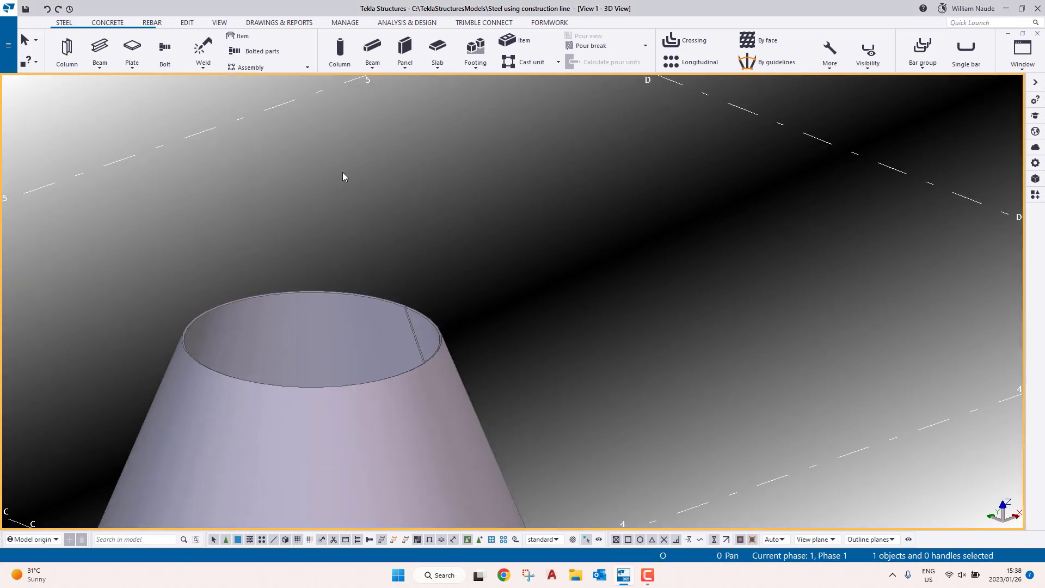
scroll(446, 284, up, 3)
ctrl+middle_drag(382, 252, 136, 262)
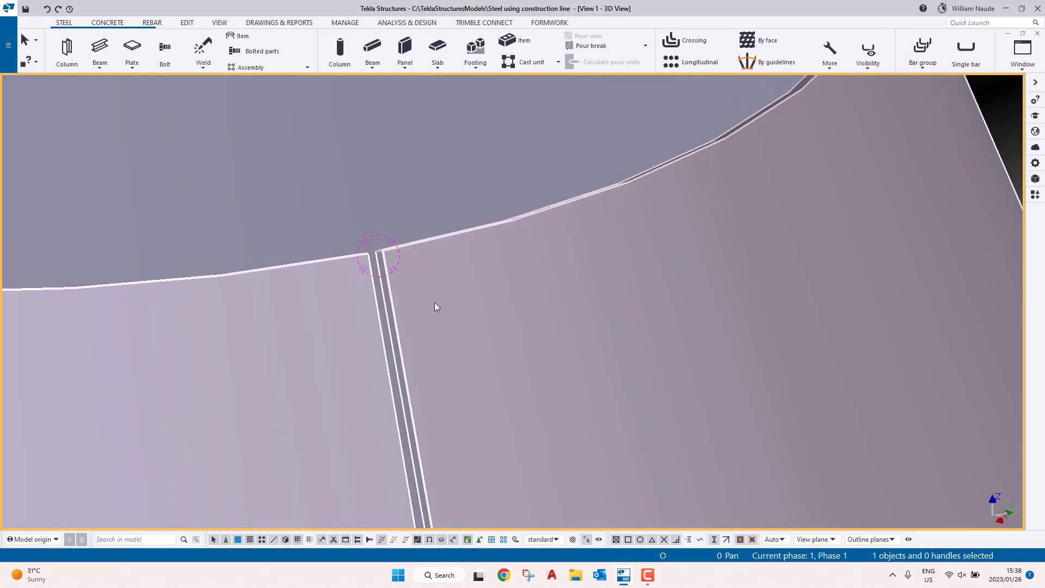
scroll(435, 303, down, 3)
scroll(383, 254, down, 5)
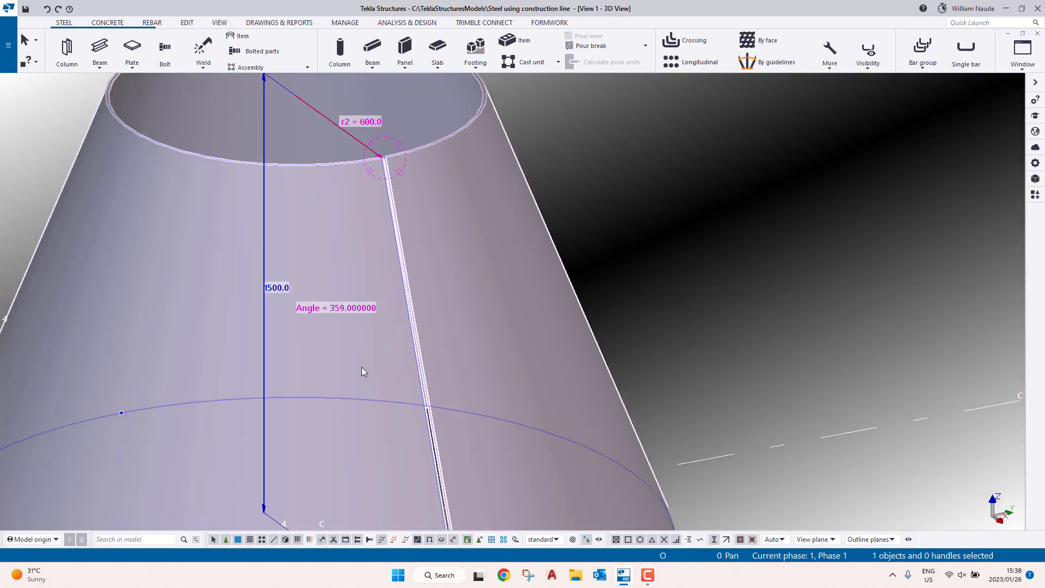
click(351, 306)
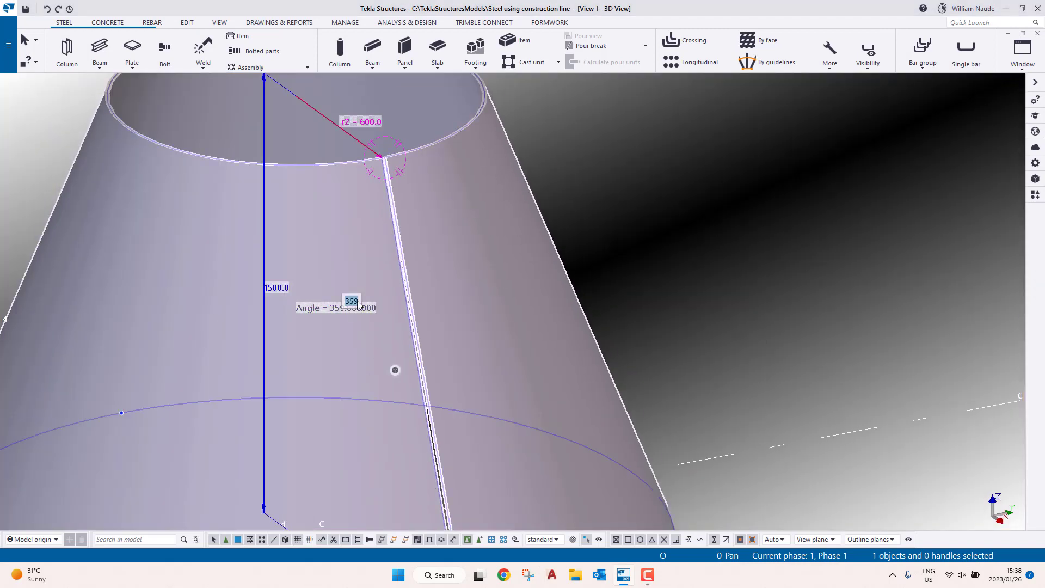
click(355, 301)
key(Return)
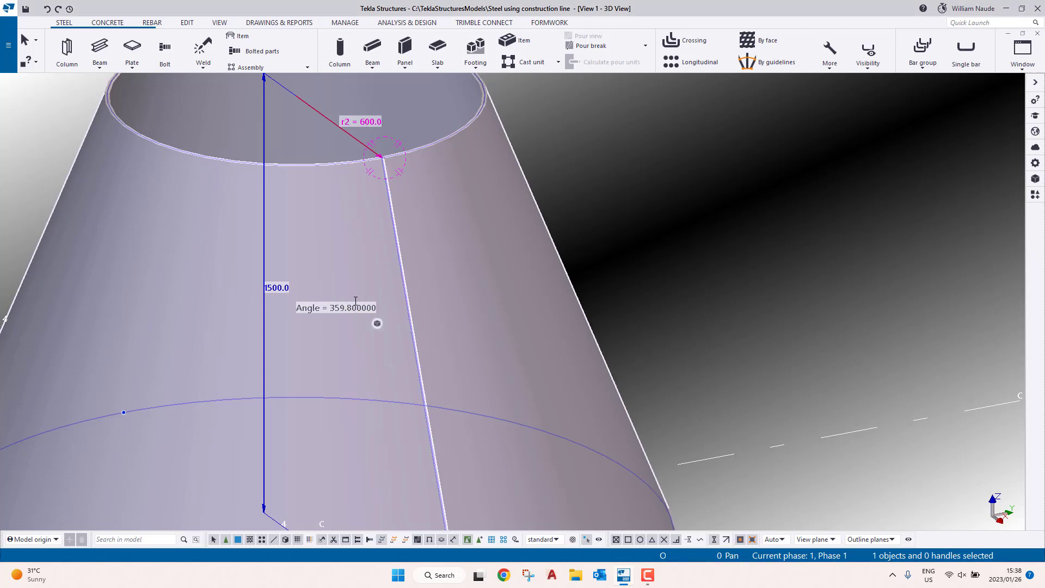
Step: Examine the seam gap between the plate ends at the cone's upper edge from inside and outside
scroll(454, 206, up, 10)
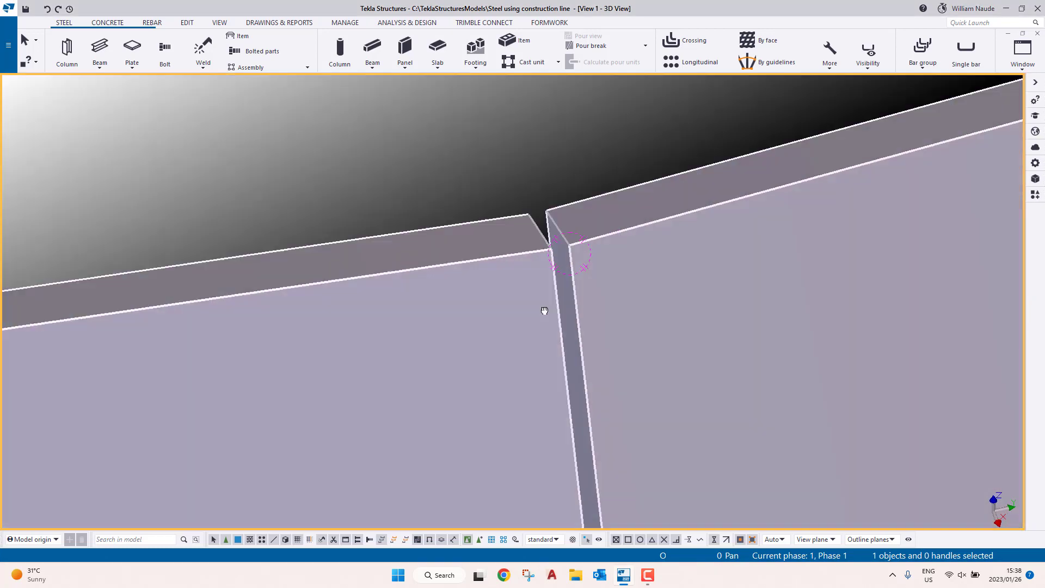
ctrl+middle_drag(544, 311, 621, 243)
scroll(594, 236, down, 8)
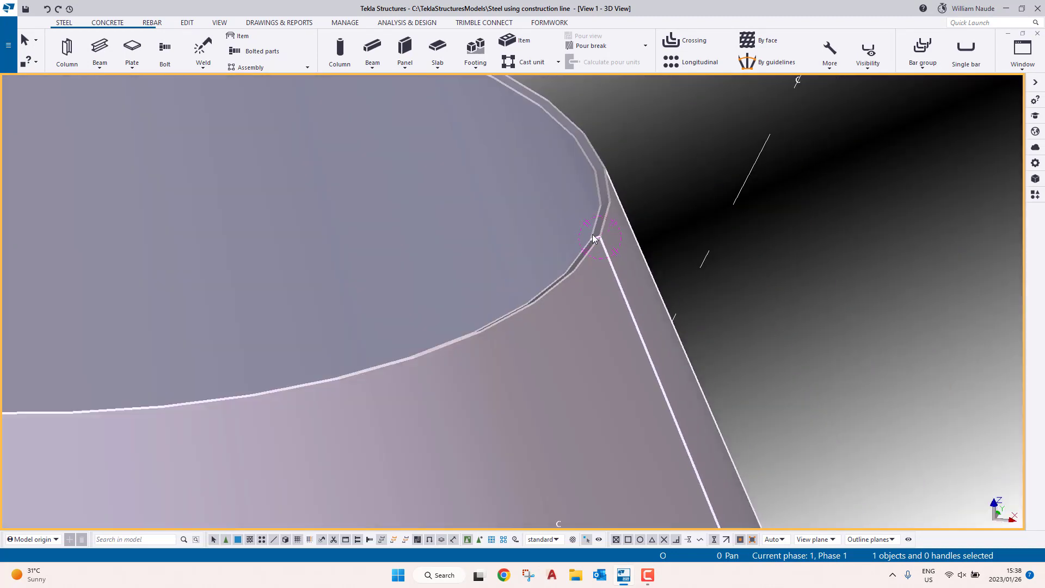
scroll(592, 235, up, 8)
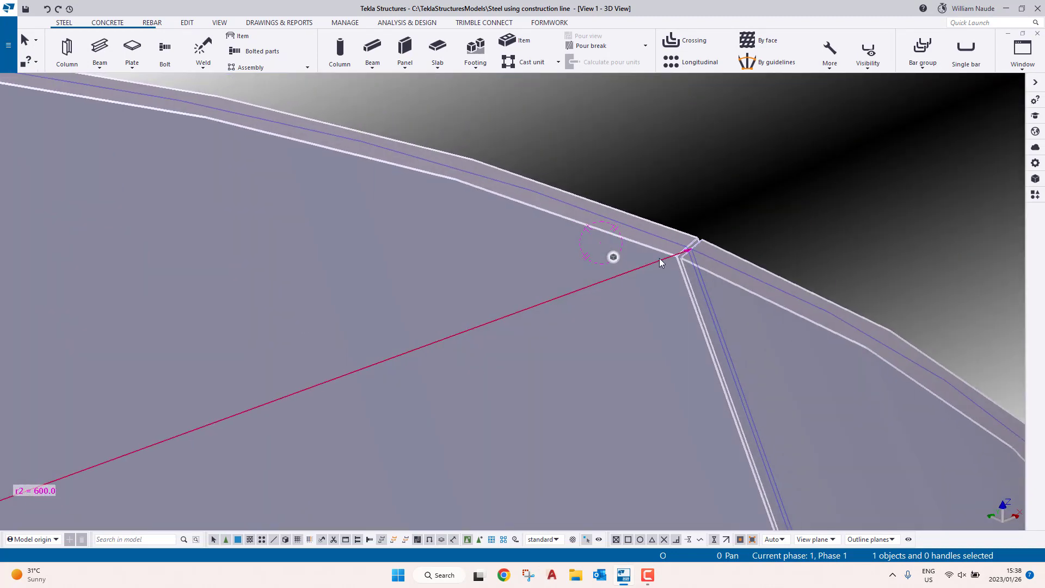
scroll(665, 248, down, 7)
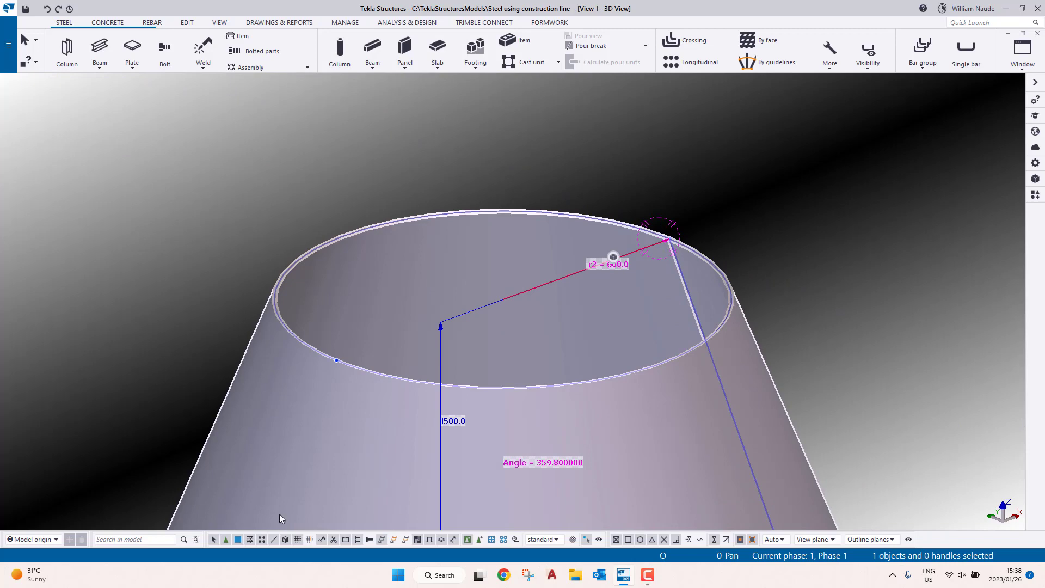
Step: Open the bent plate's properties and set the cone's upper radius r2 to 597
double_click(649, 479)
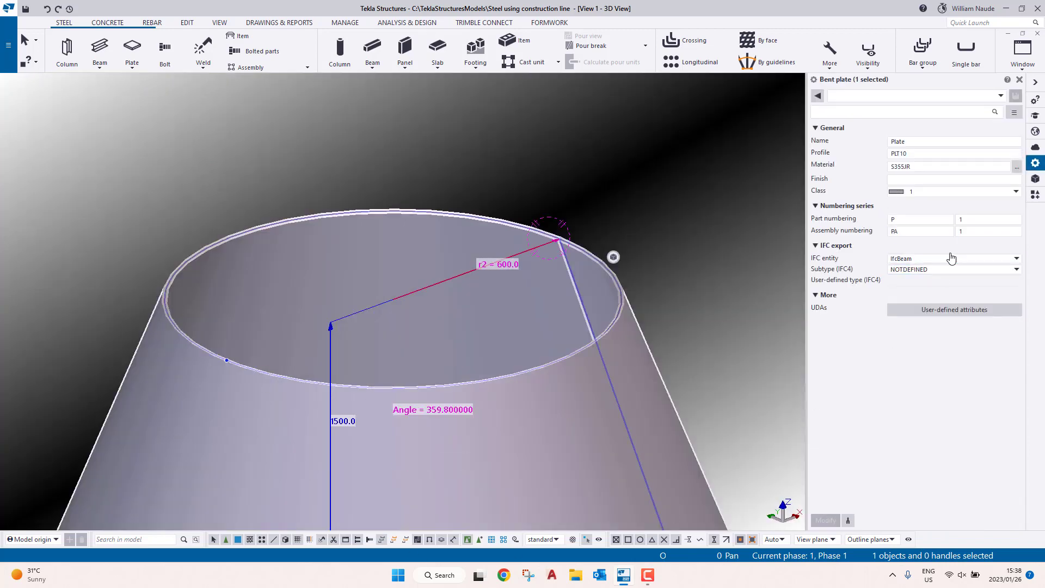
click(510, 264)
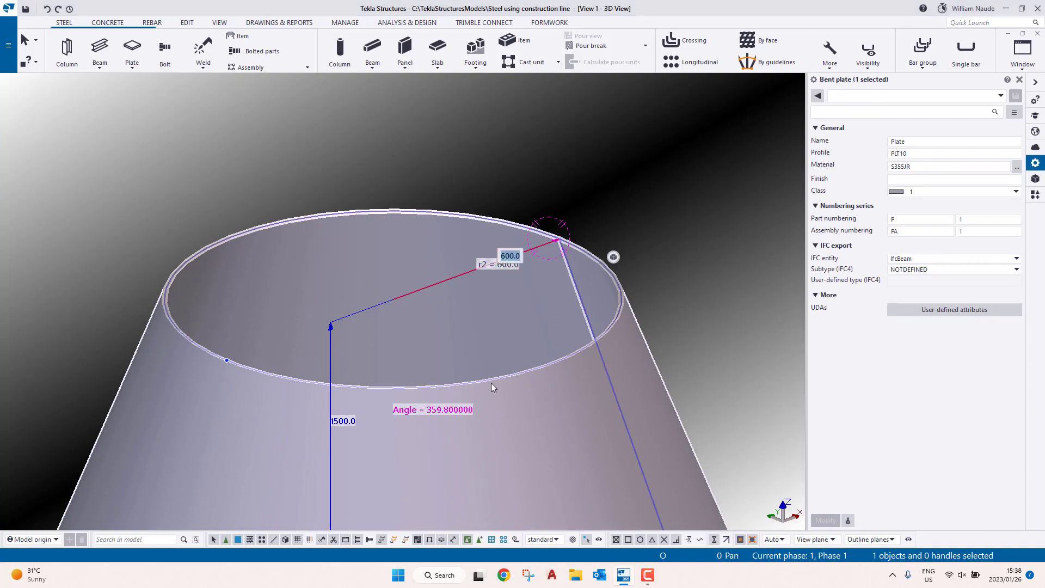
text(597)
key(Return)
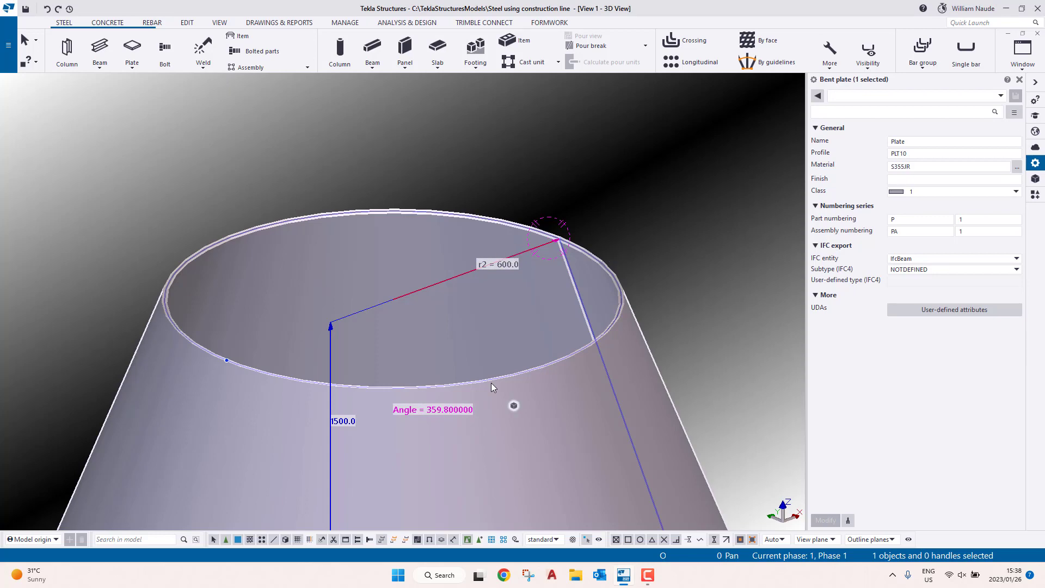
Step: Set the cone's lower radius r1 to 1197
scroll(492, 332, down, 3)
middle_drag(492, 325, 492, 205)
scroll(489, 381, up, 3)
click(482, 362)
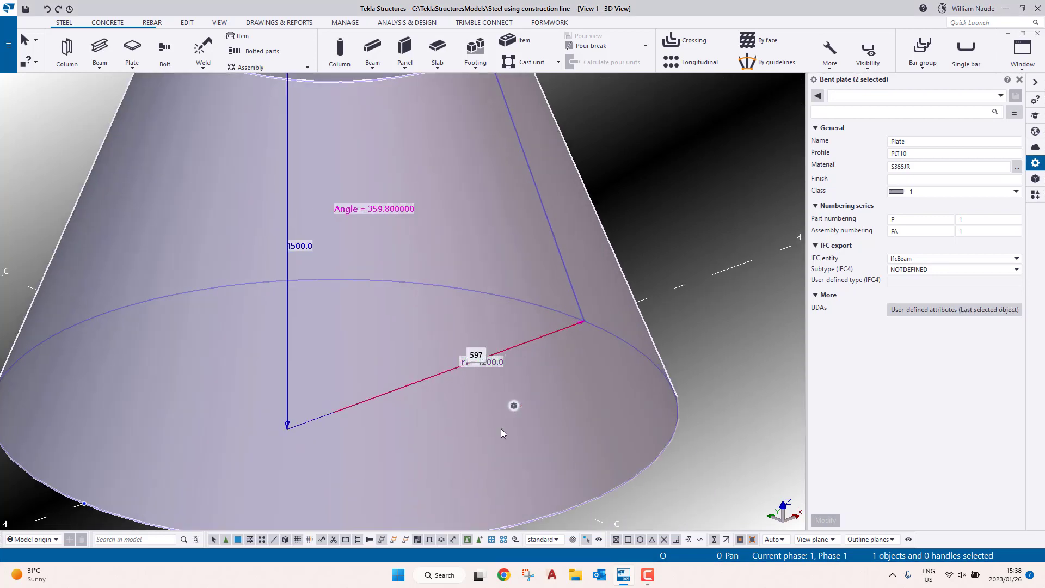
text(1197)
key(Return)
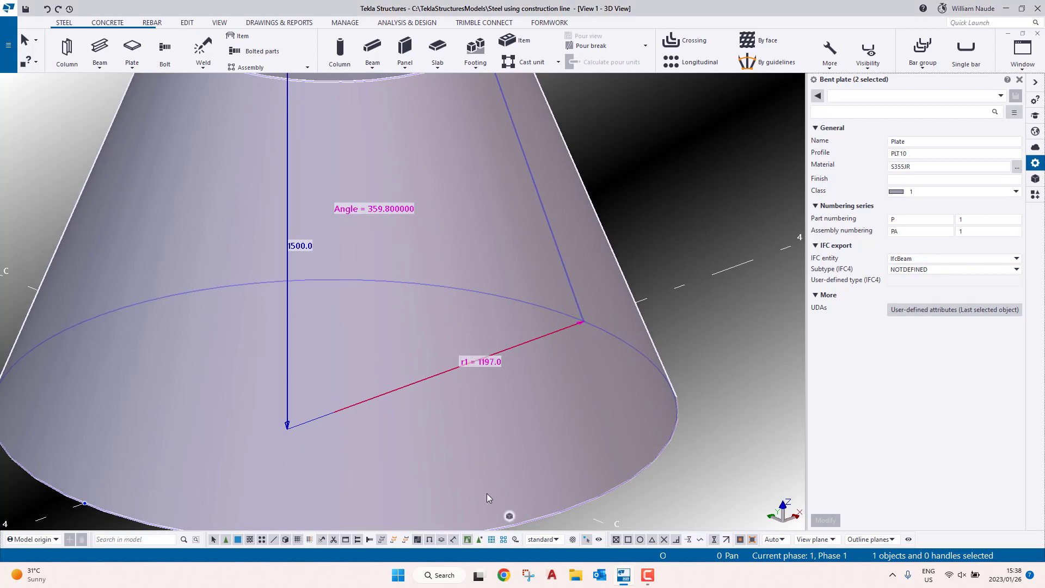
Step: Measure the outer diameter of the cone's upper edge along grid line 4 in plan view
click(663, 268)
scroll(663, 268, down, 3)
ctrl+middle_drag(529, 228, 494, 305)
key(ctrl+p)
scroll(215, 239, up, 8)
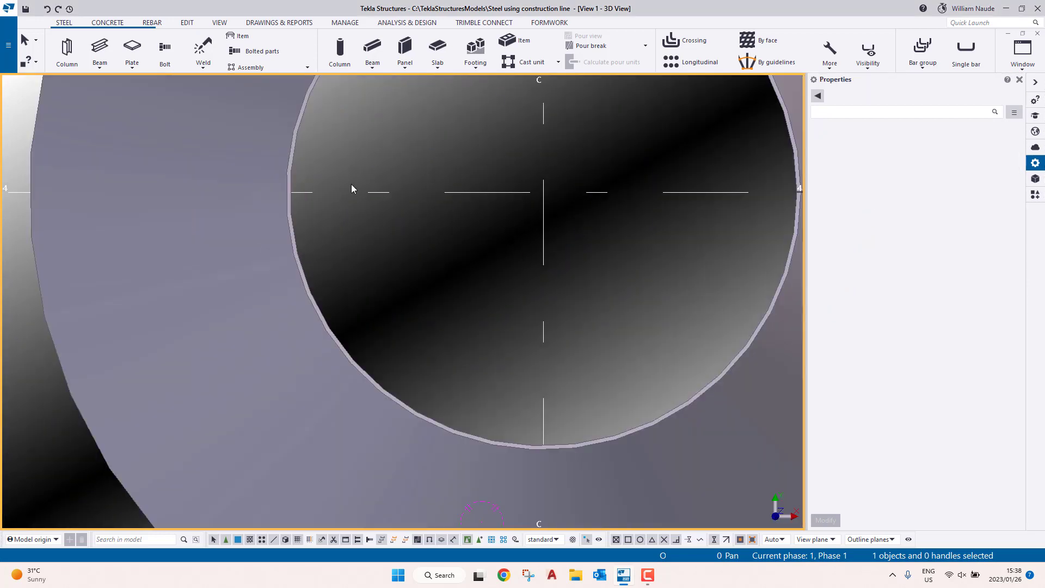
click(187, 23)
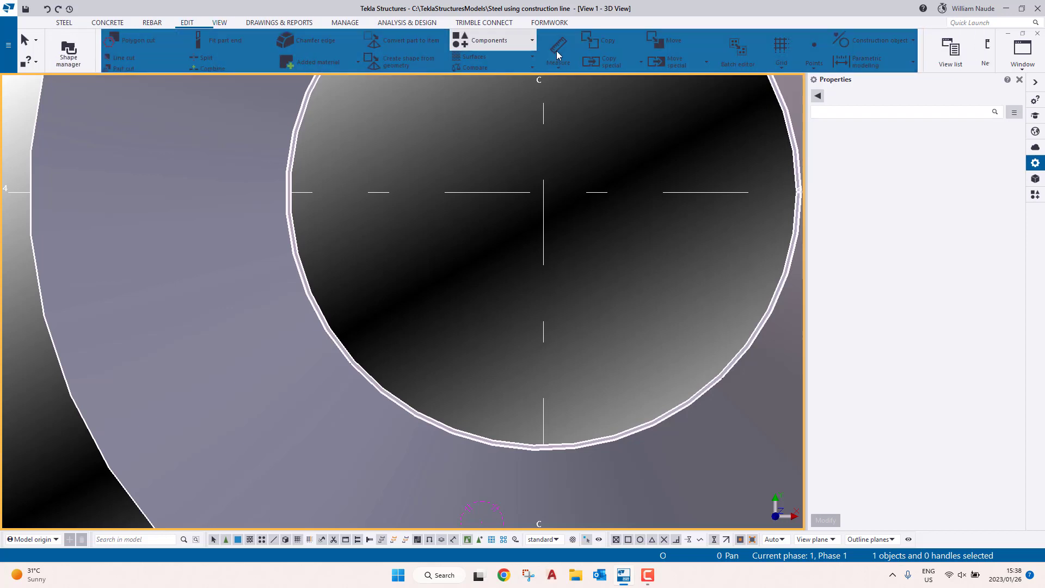
click(507, 48)
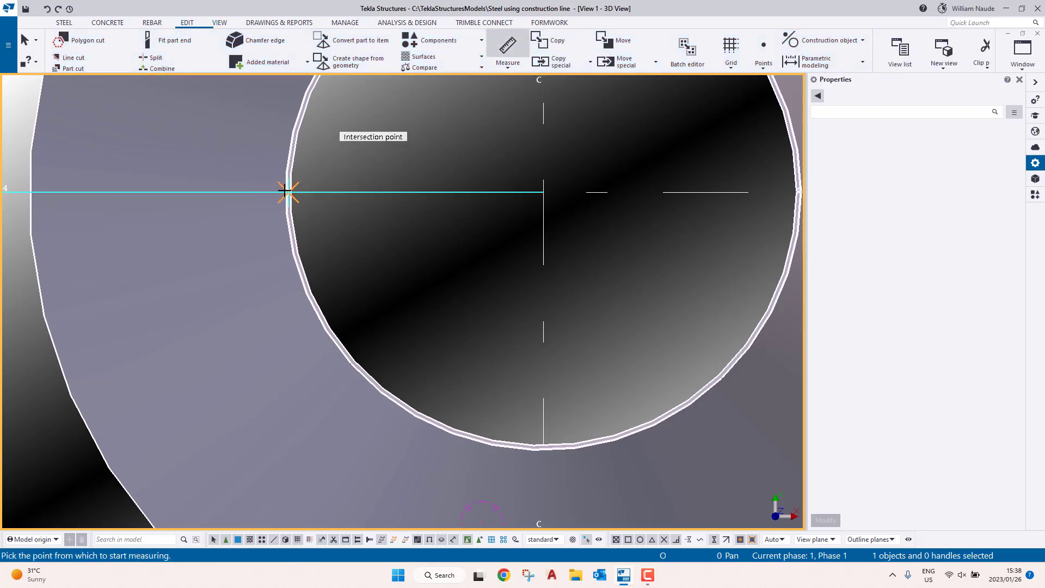
scroll(283, 189, up, 3)
scroll(283, 189, up, 2)
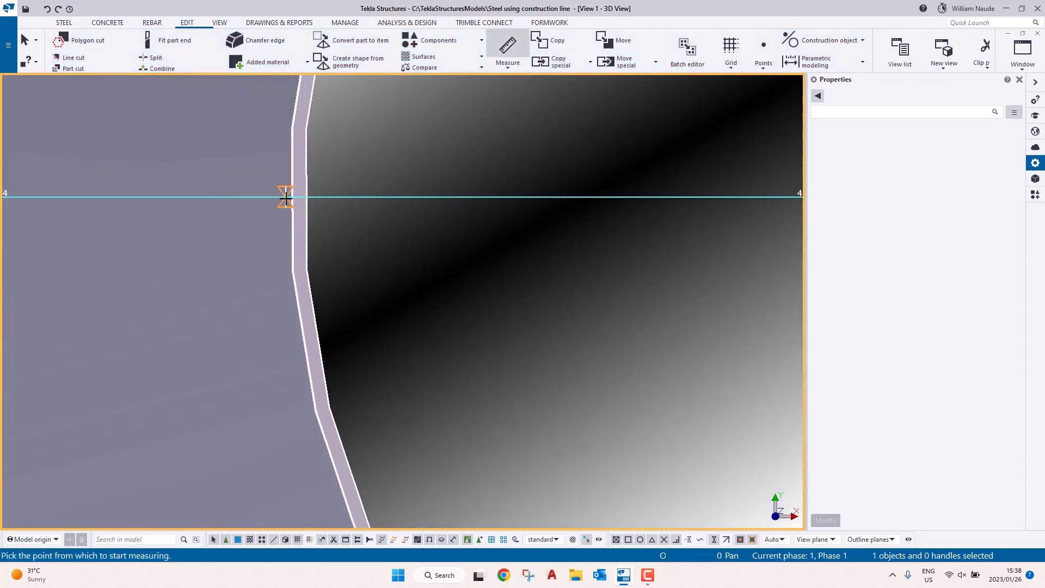
click(289, 198)
scroll(280, 205, down, 4)
scroll(205, 210, up, 4)
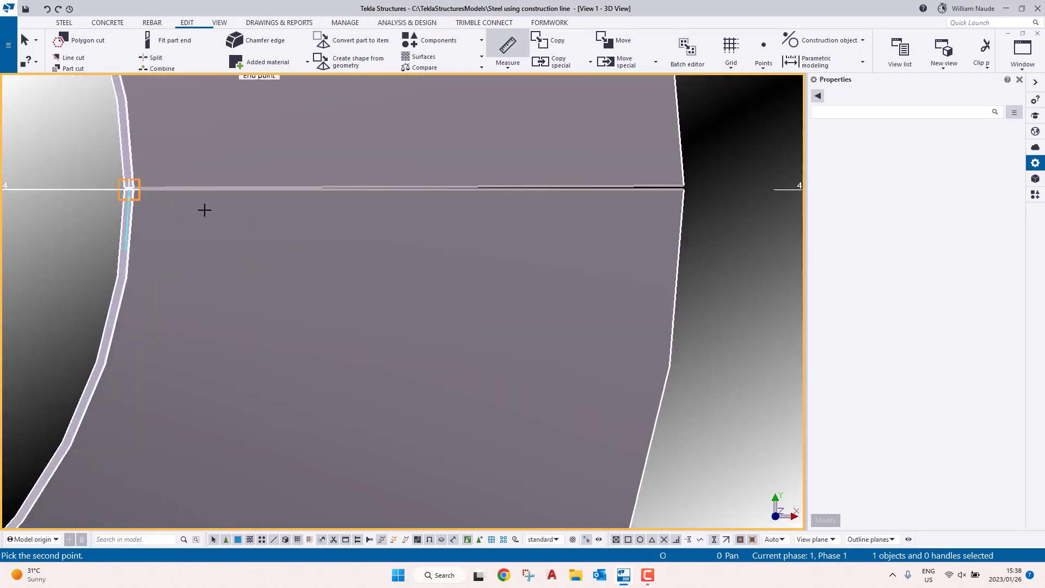
scroll(128, 185, up, 1)
click(124, 182)
scroll(125, 182, down, 8)
middle_drag(125, 182, 399, 220)
click(336, 208)
key(Escape)
Step: Inspect the seam at the conical plate's upper edge from above in the 3D view
scroll(294, 227, up, 4)
scroll(294, 228, down, 3)
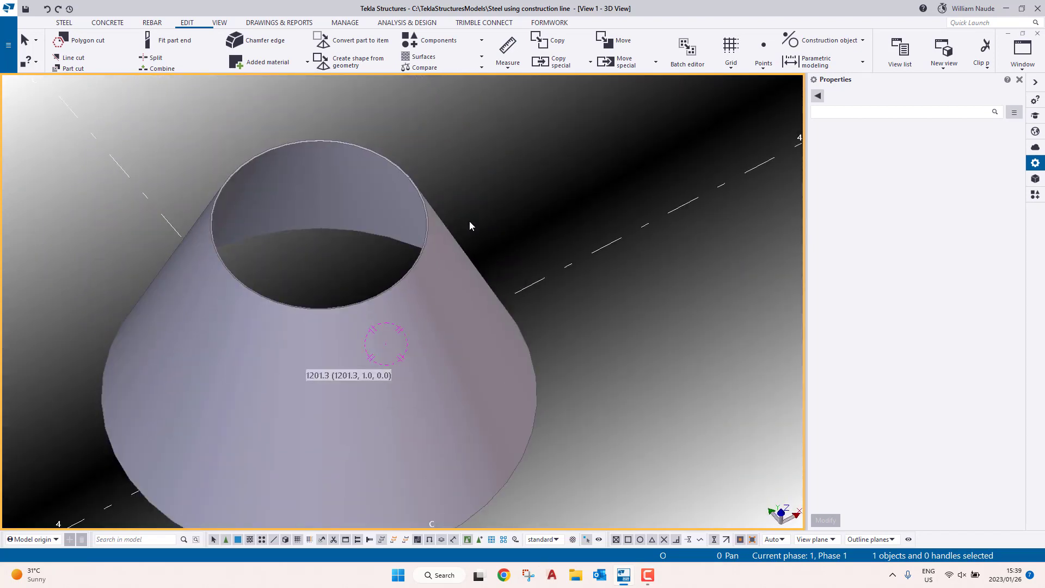
click(443, 235)
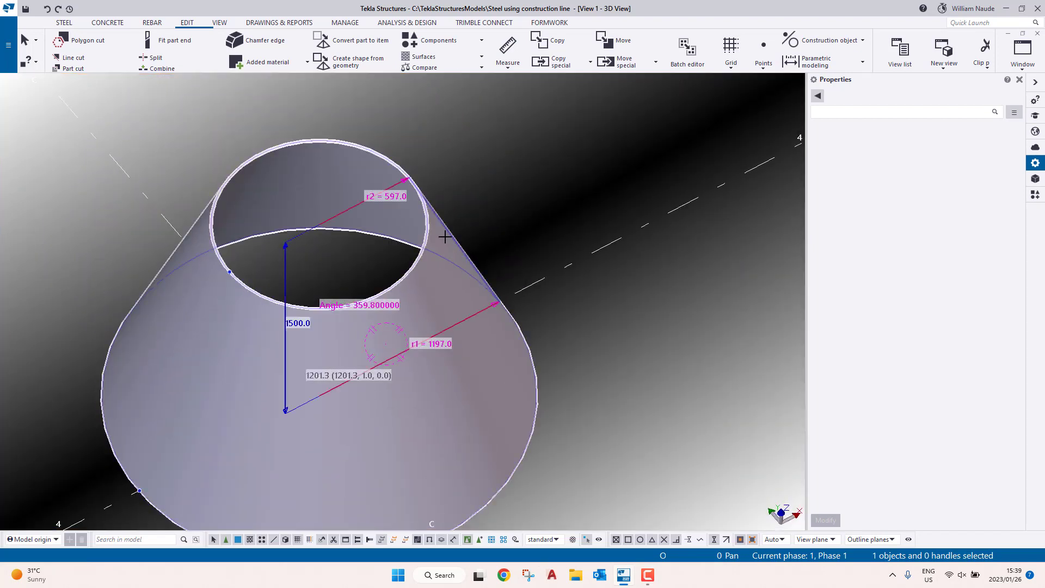
click(333, 252)
scroll(364, 218, up, 18)
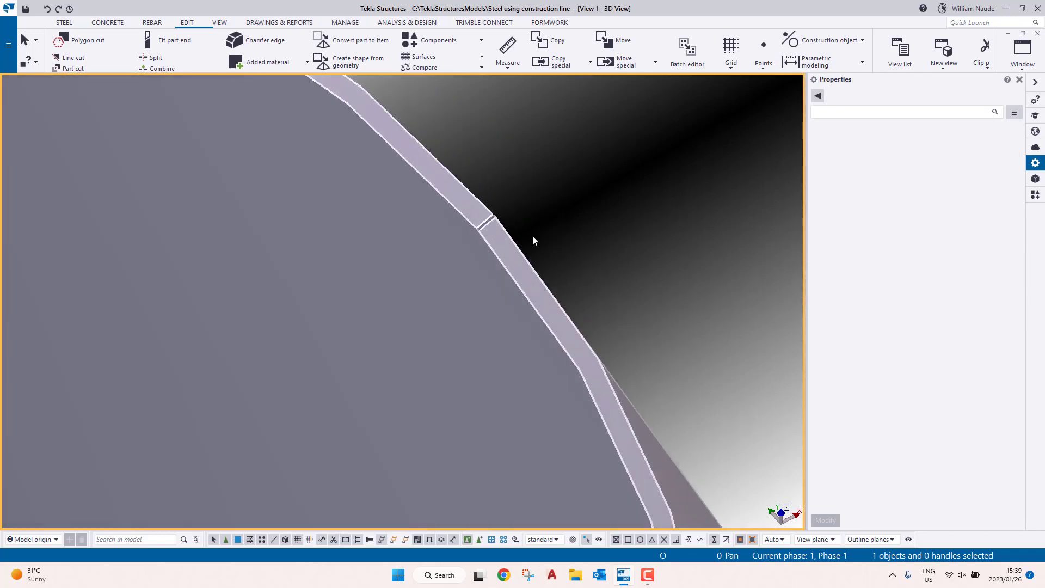
scroll(533, 240, up, 3)
scroll(460, 225, down, 15)
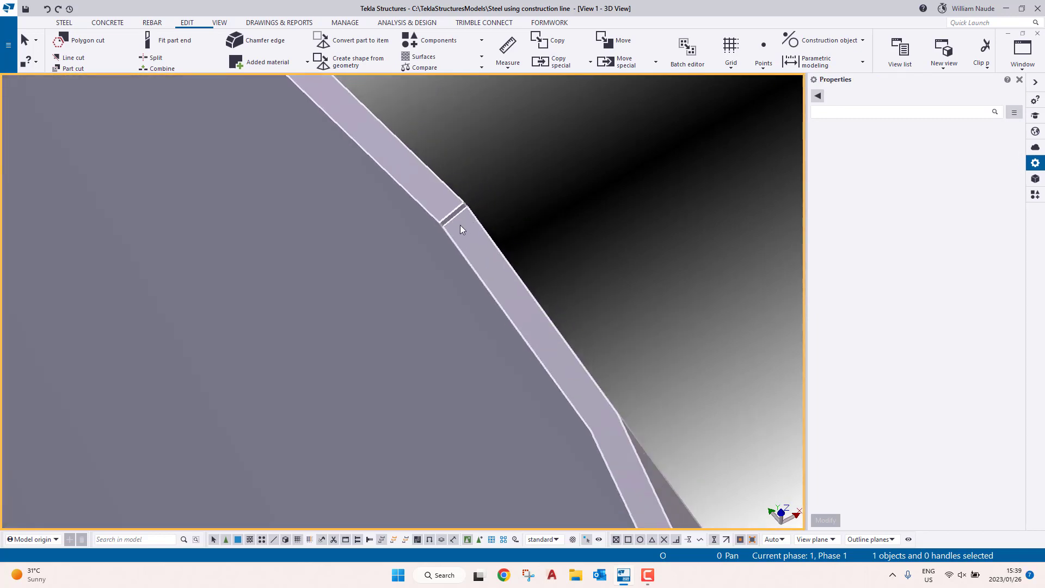
Step: Redraw the view to clear the temporary measurement, and check the dimensions of the conical plate
right_click(518, 209)
click(566, 275)
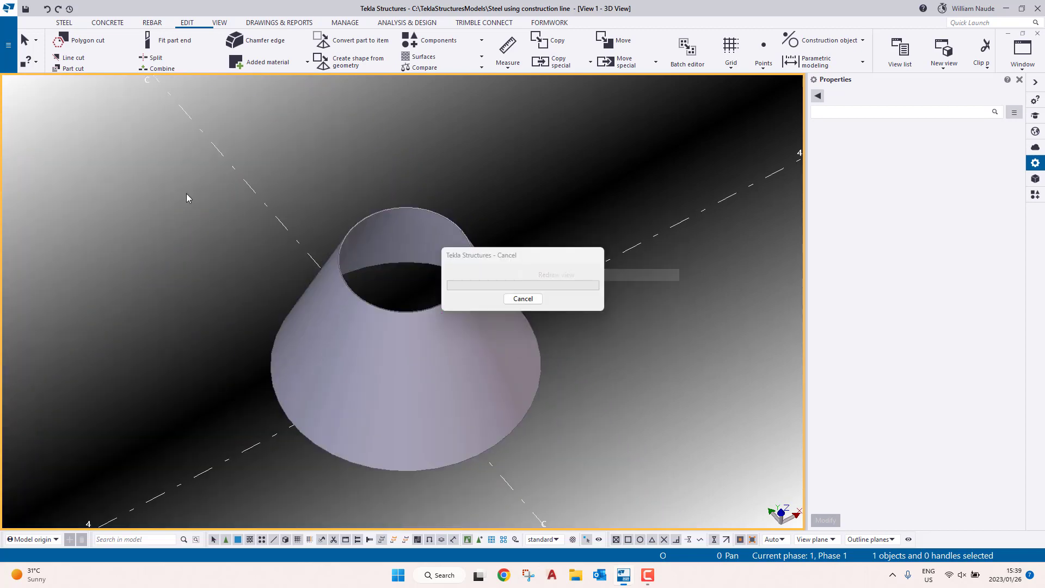
click(374, 325)
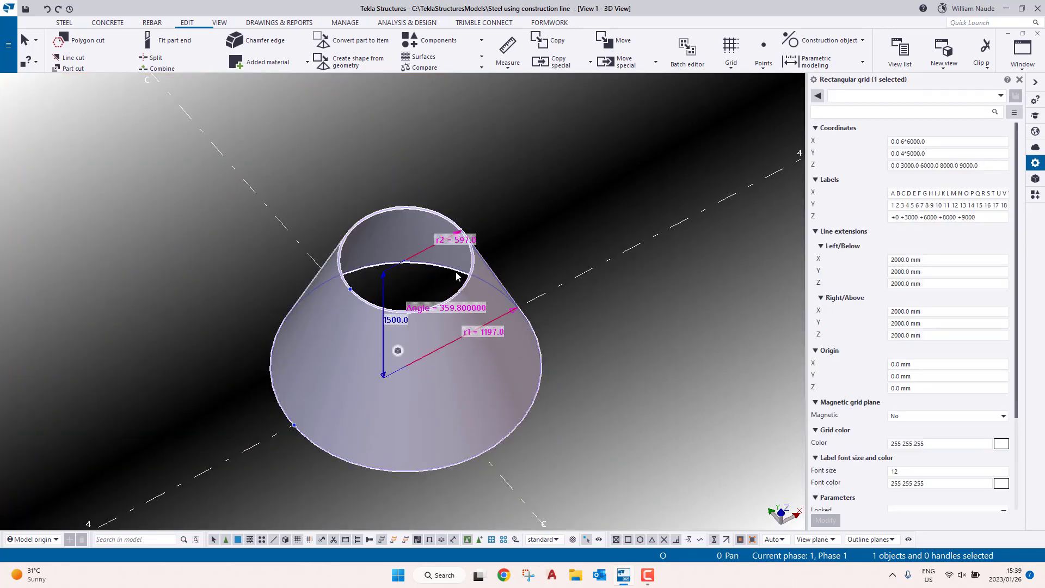
click(457, 275)
scroll(460, 262, down, 4)
ctrl+middle_drag(462, 293, 422, 222)
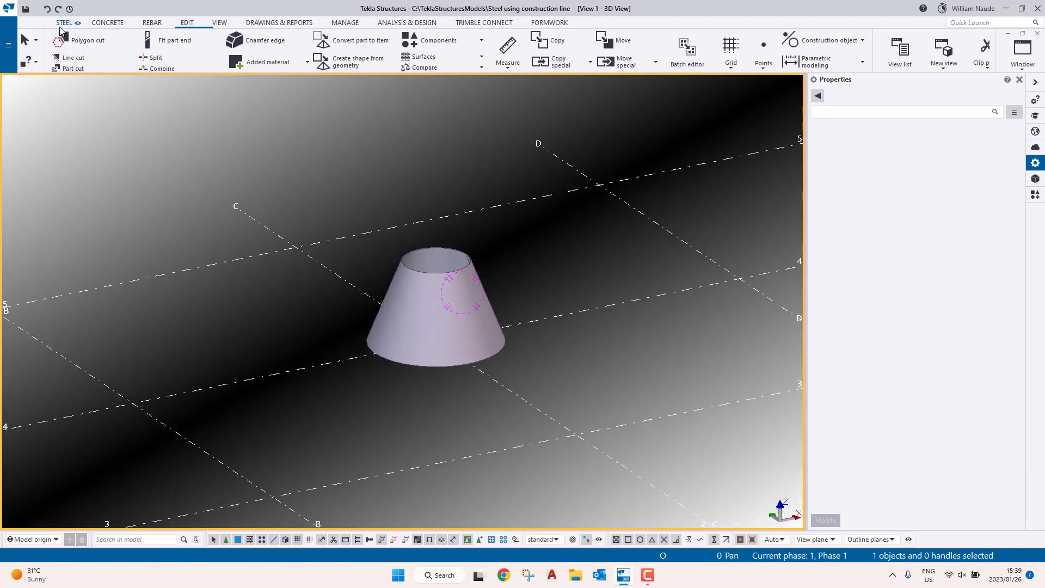
Step: Start a new steel beam and choose the ESPD profile from the SPD profiles in the profile catalog
scroll(57, 41, up, 3)
click(98, 48)
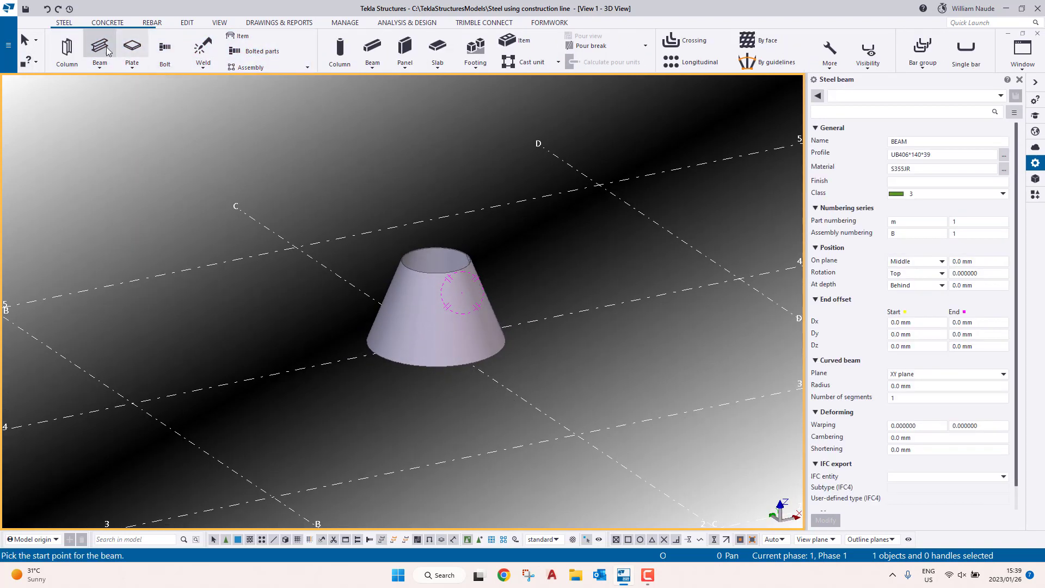
click(1005, 155)
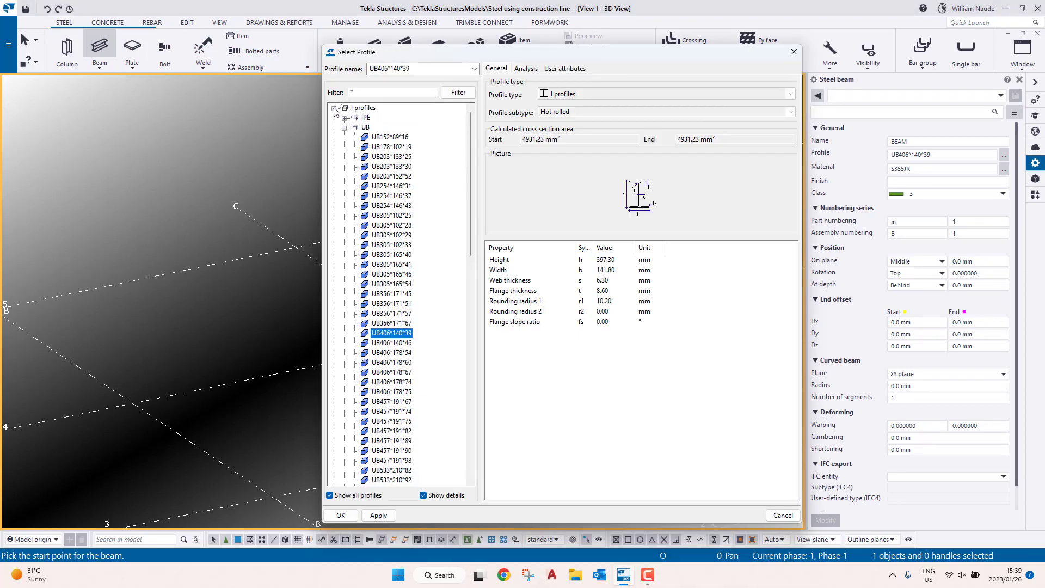
click(334, 108)
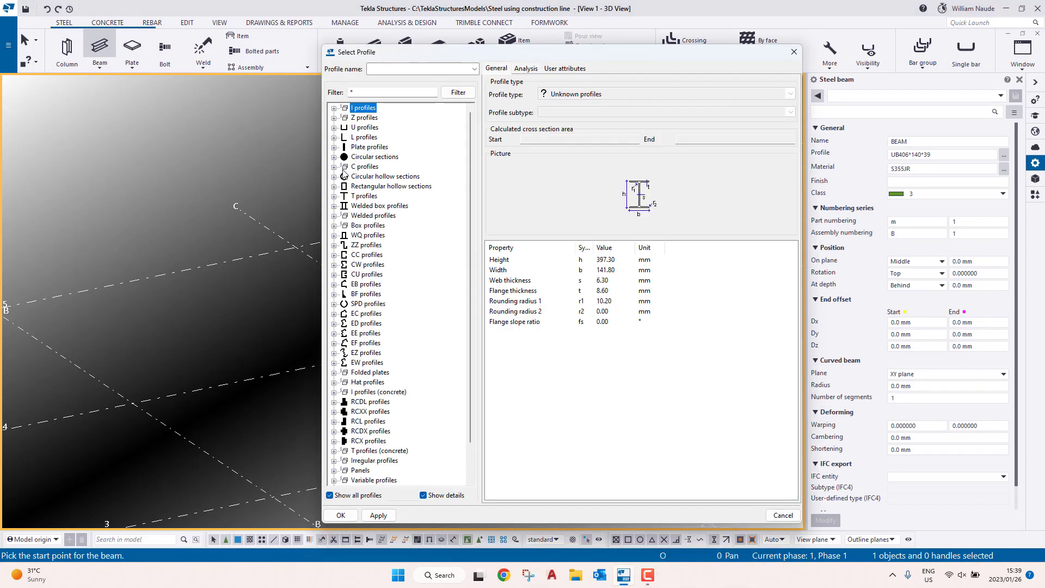
click(334, 304)
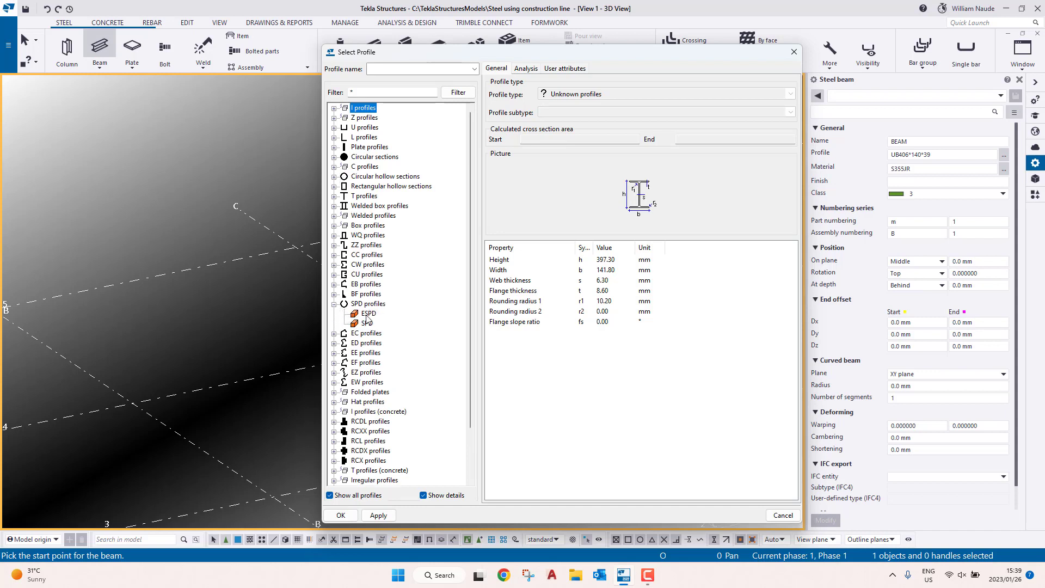
click(368, 314)
Step: Set the ESPD profile's major axis length 1 to 1200 mm and minor axis length 1 to 600 mm
click(632, 260)
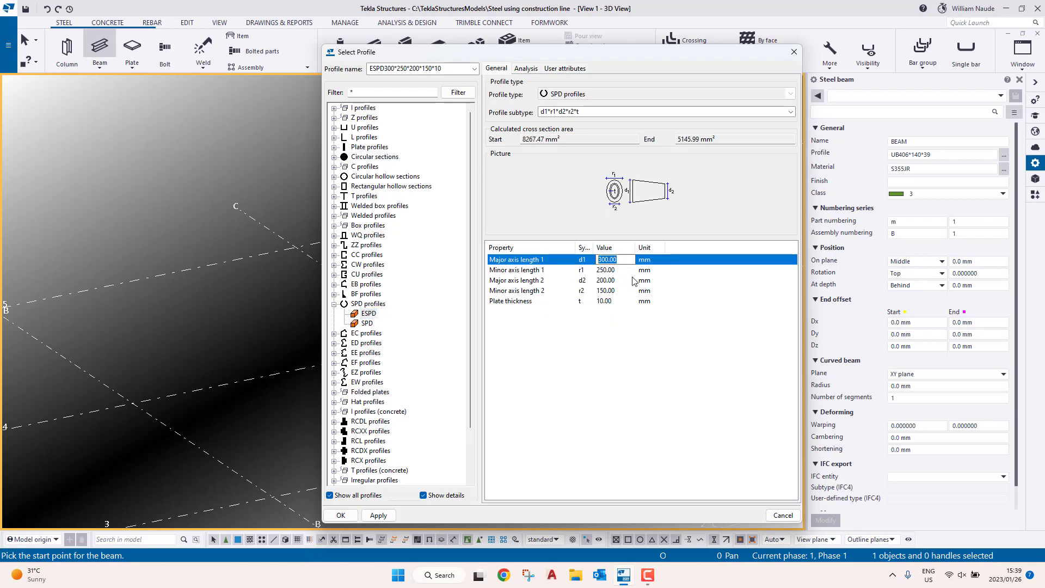
text(1200)
click(627, 269)
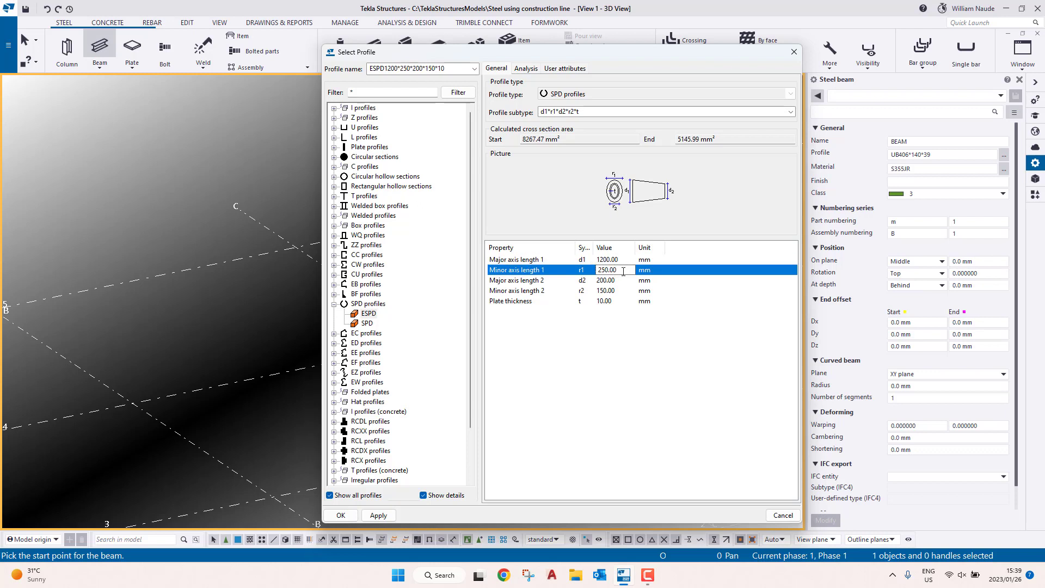
drag(619, 270, 496, 325)
text(600)
Step: Set major axis length 2 to 1200 mm, minor axis length 2 to 600 mm and plate thickness to 6 mm, and apply the profile to the beam
click(619, 281)
text(1200)
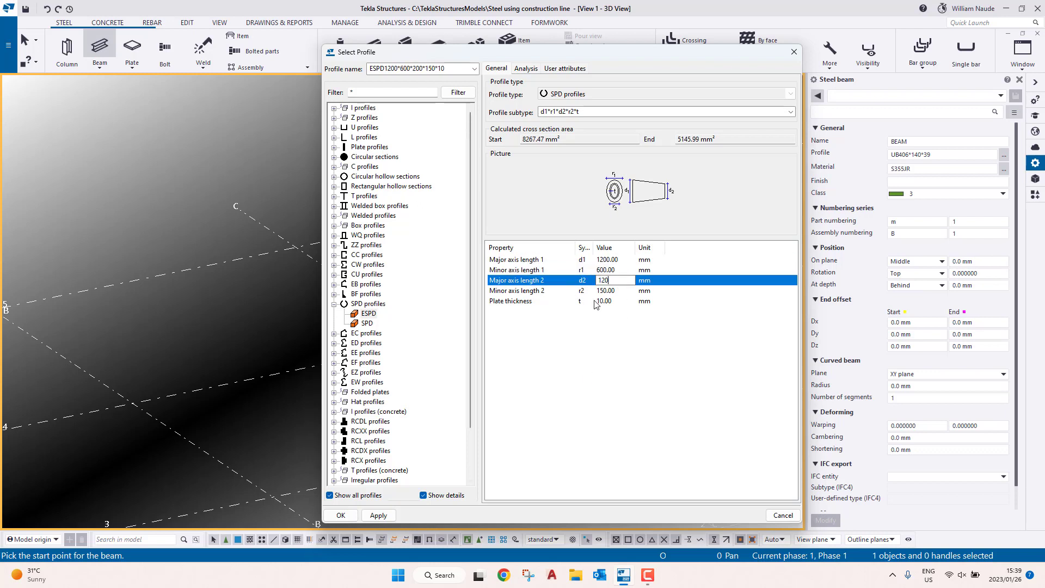
click(621, 291)
text(600)
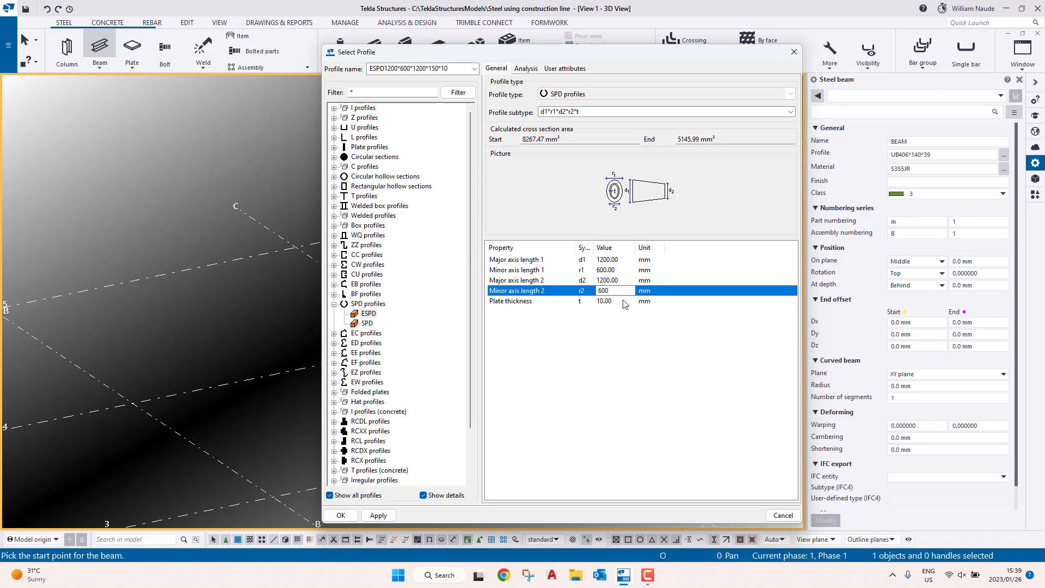
click(625, 303)
text(6.00)
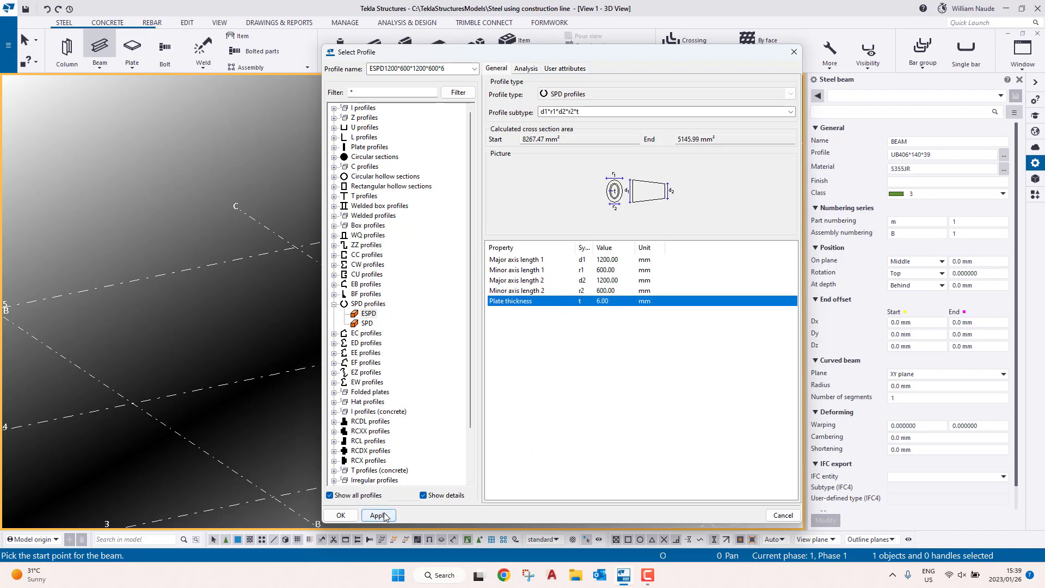
click(378, 515)
click(341, 515)
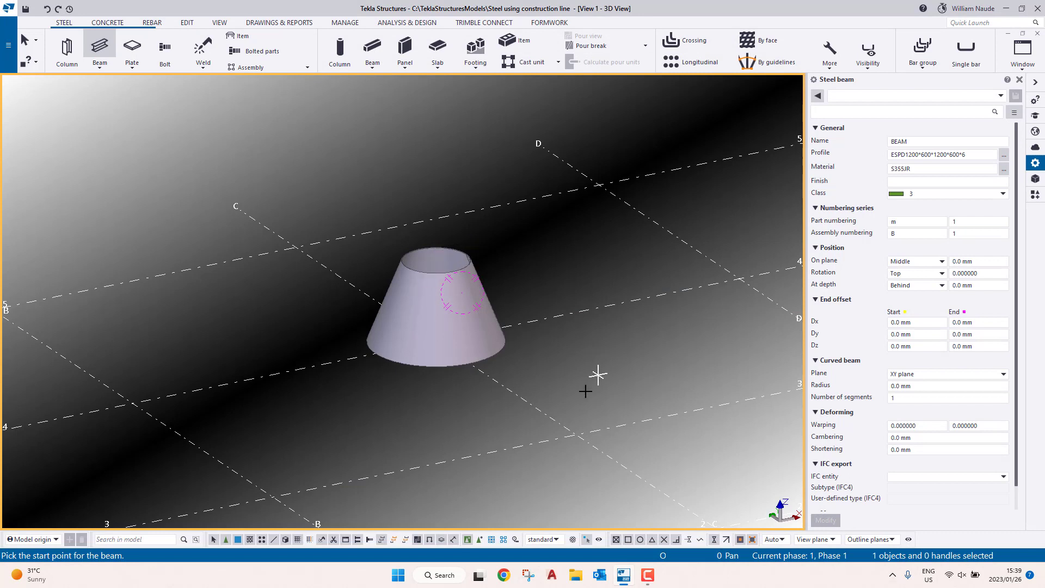
click(573, 435)
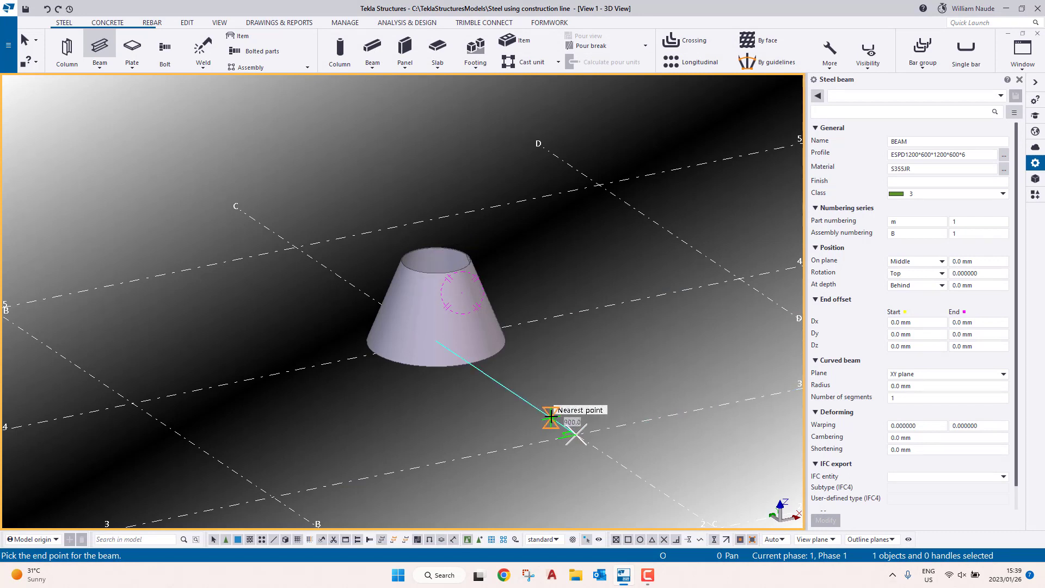
right_click(551, 416)
click(582, 225)
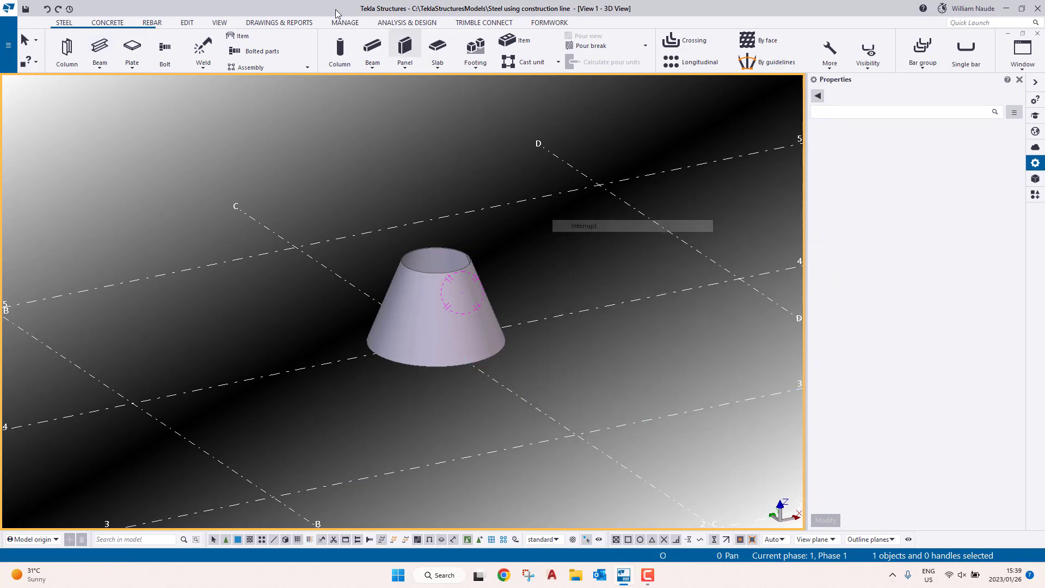
Step: Add a construction point at the intersection of grid lines C and 3
click(183, 22)
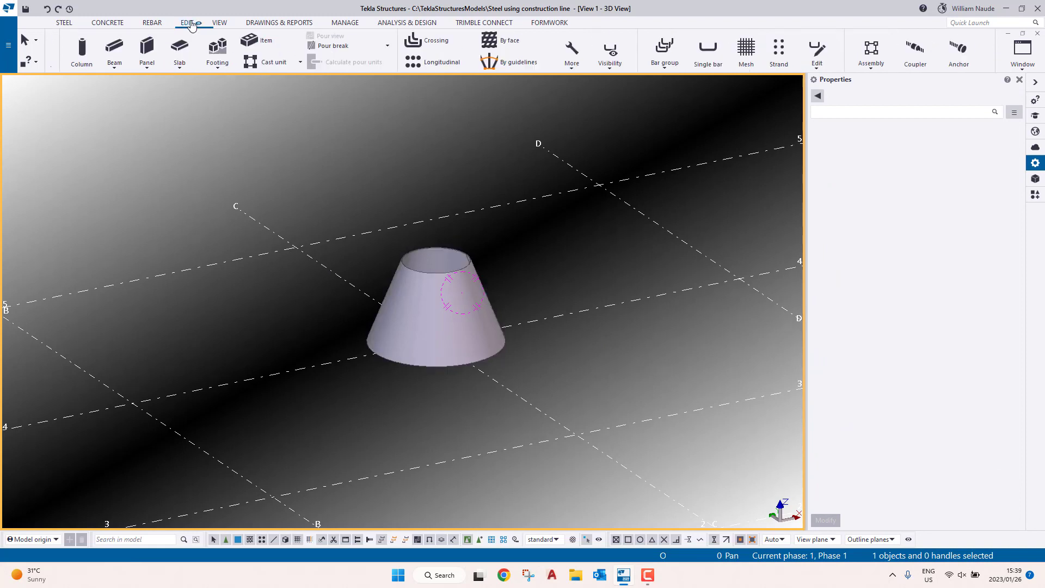
click(765, 54)
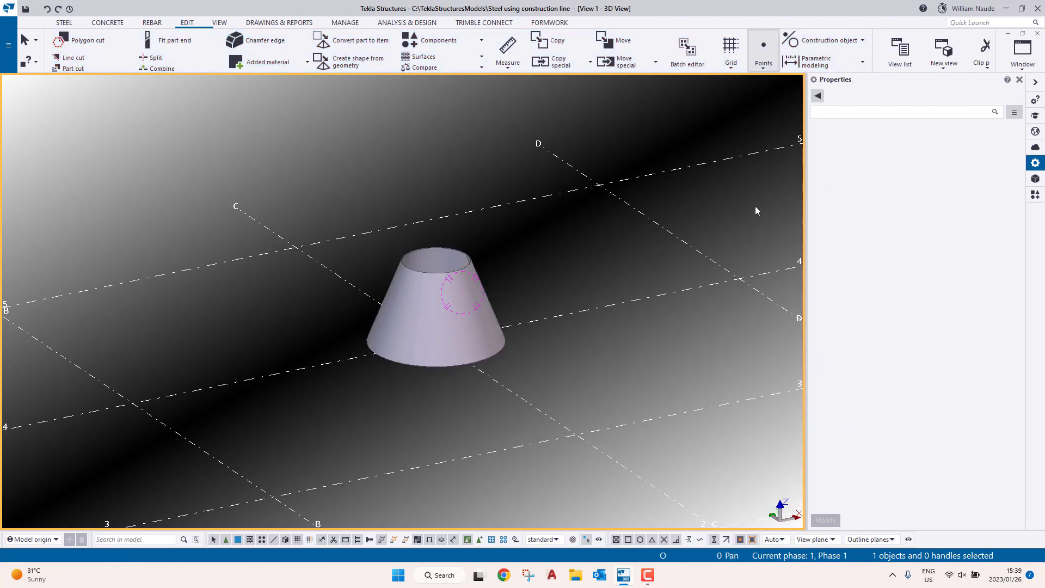
click(806, 280)
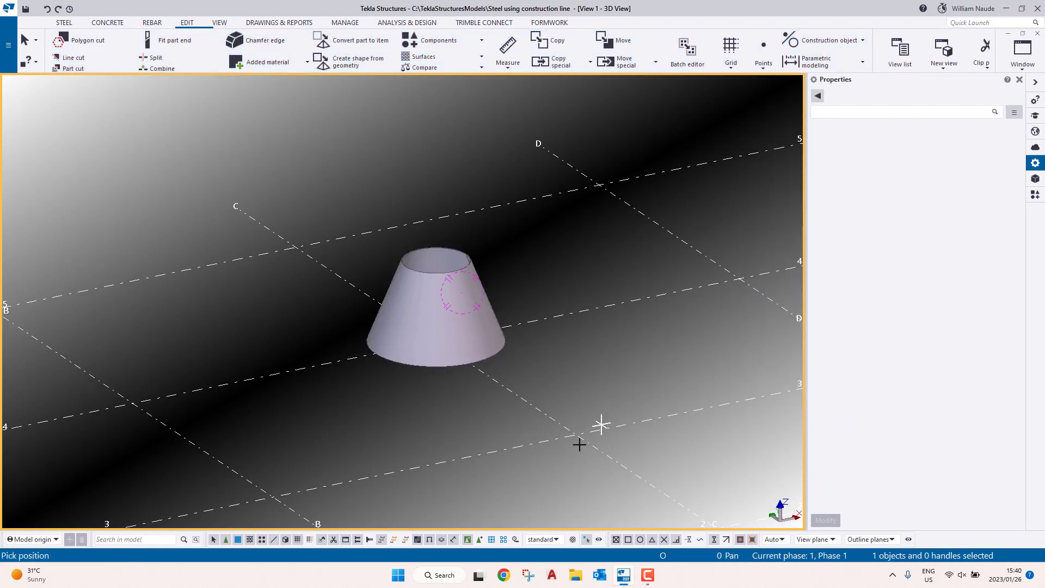
click(576, 435)
right_click(602, 357)
click(617, 366)
Step: Copy the point at grid intersection C-3 linearly once with a dZ of 1500 mm
drag(538, 417, 642, 490)
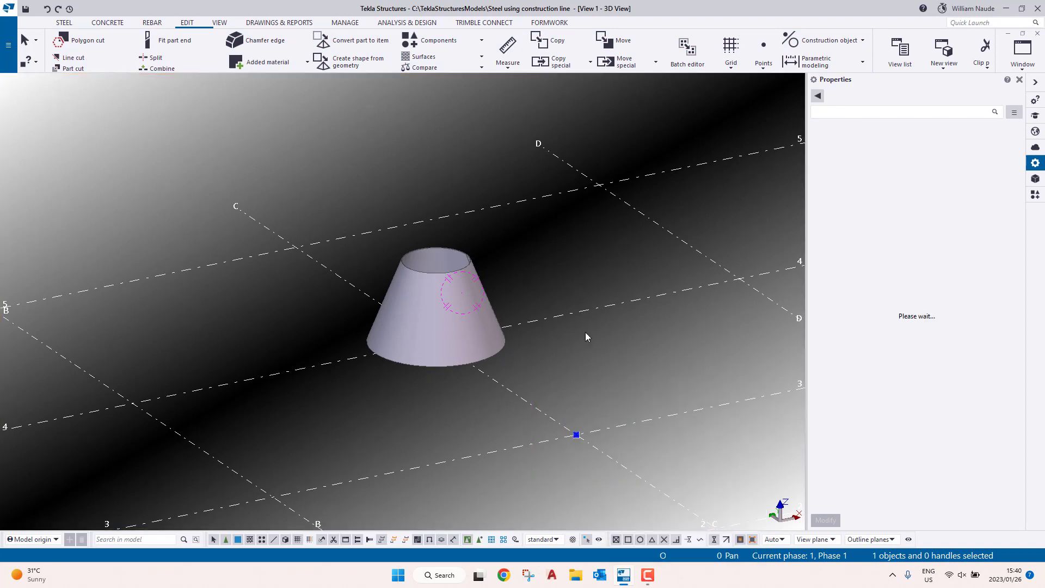
right_click(586, 332)
mouse_move(631, 397)
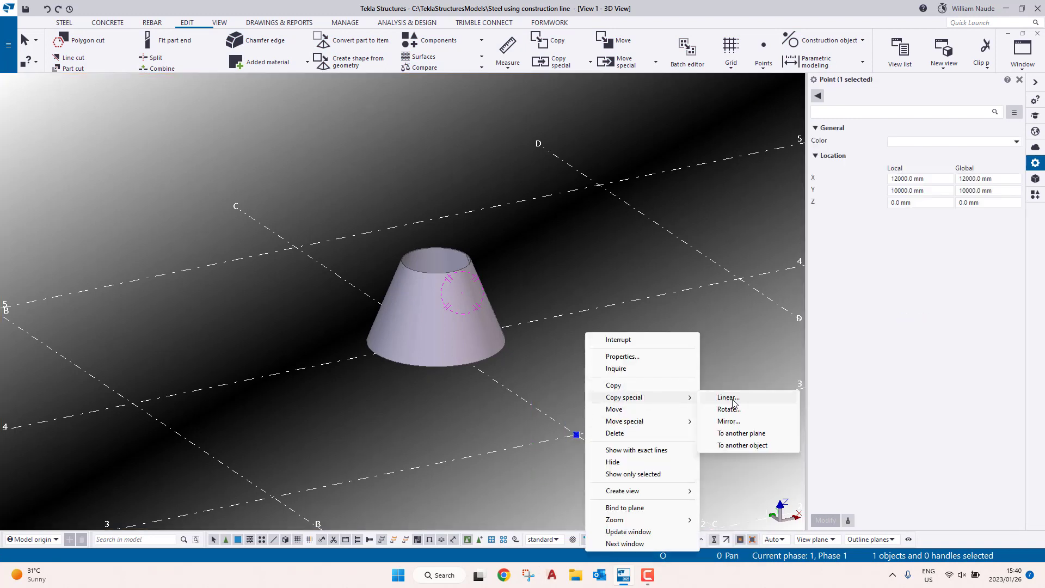
click(727, 397)
click(116, 238)
double_click(61, 204)
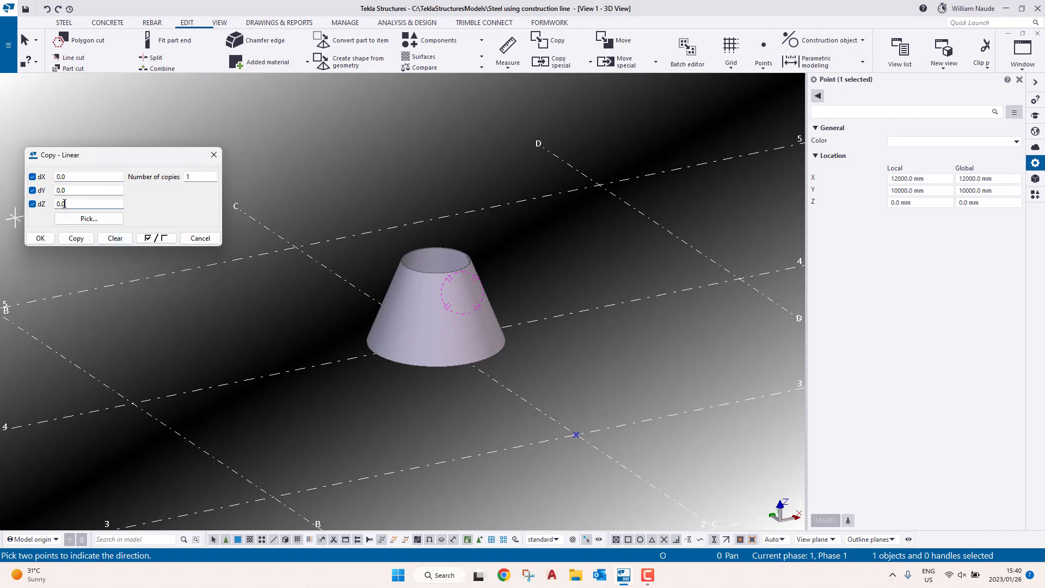
text(1500)
click(76, 238)
right_click(709, 223)
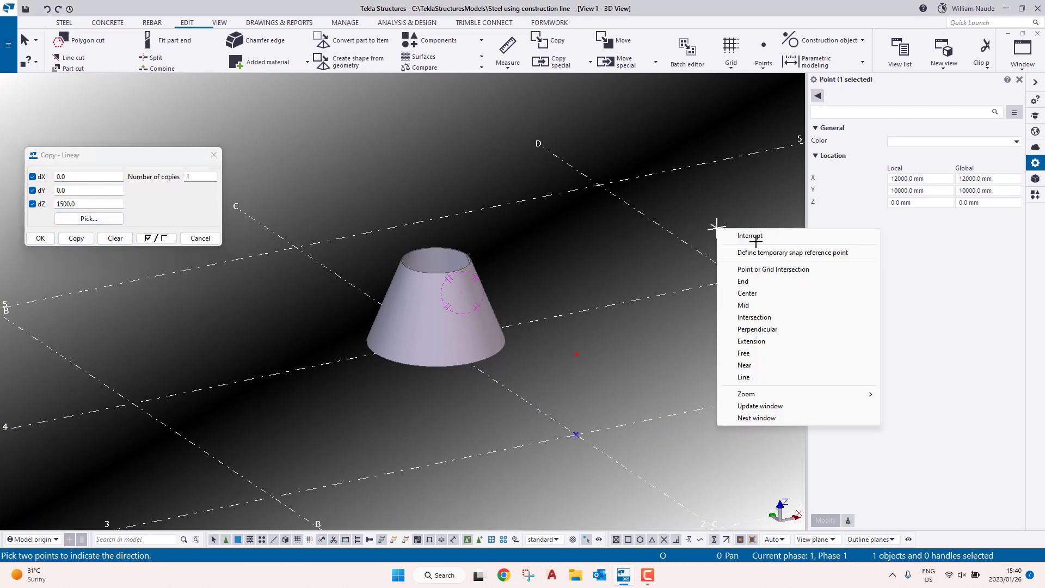
click(730, 234)
Step: Model a steel beam with the ESPD1200*600*1200*600*6 profile from the lower point at C-3 to the point above it
click(64, 22)
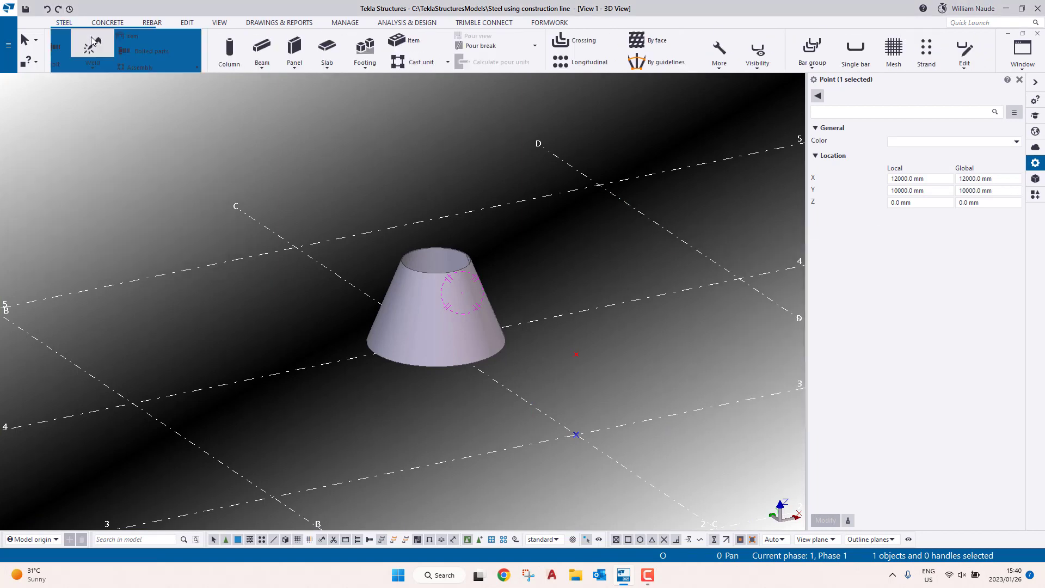
click(109, 48)
click(578, 433)
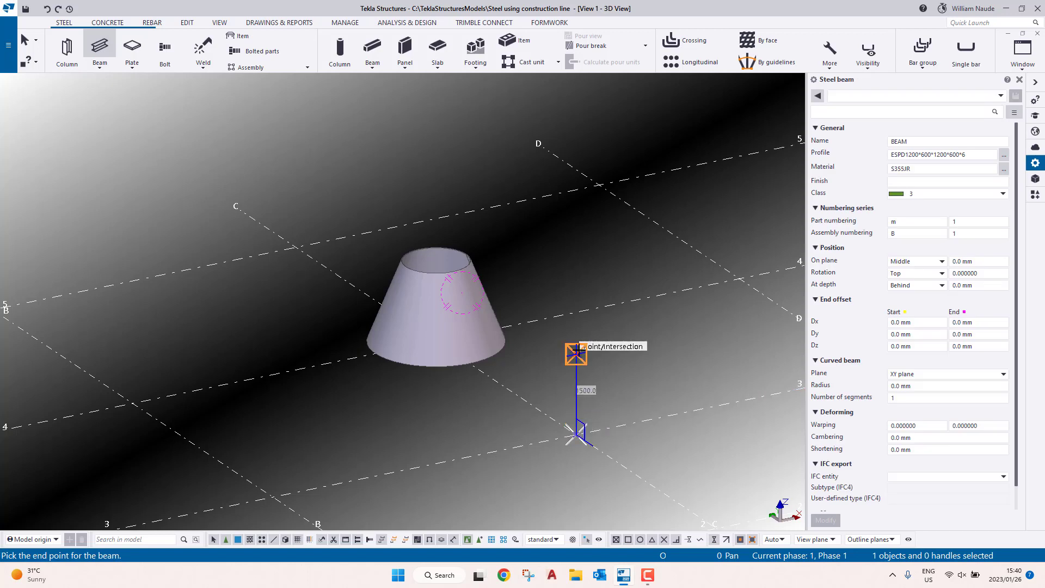
click(583, 354)
right_click(587, 354)
click(604, 358)
scroll(597, 360, up, 5)
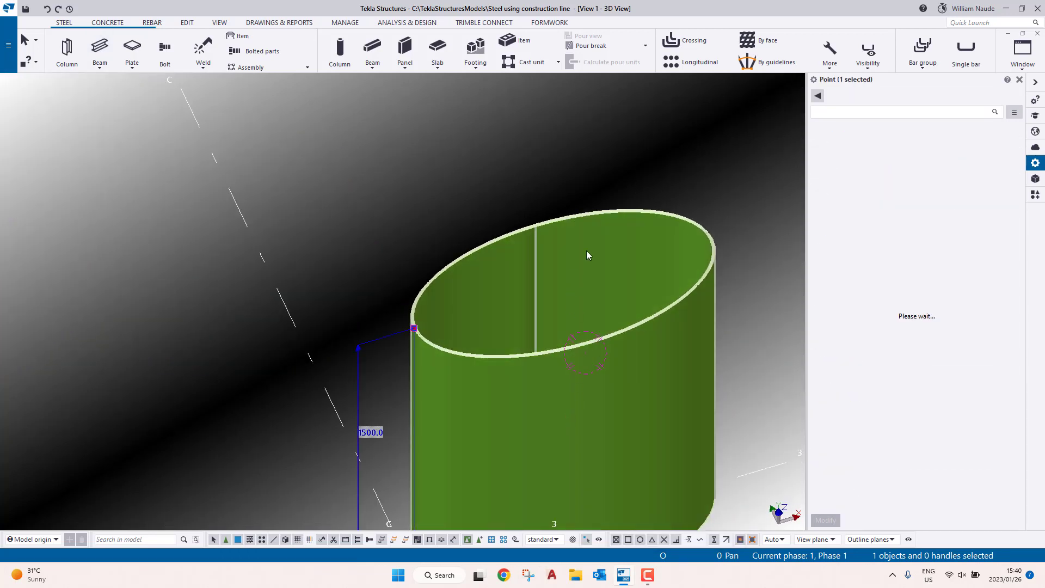
scroll(584, 256, down, 7)
scroll(567, 273, up, 6)
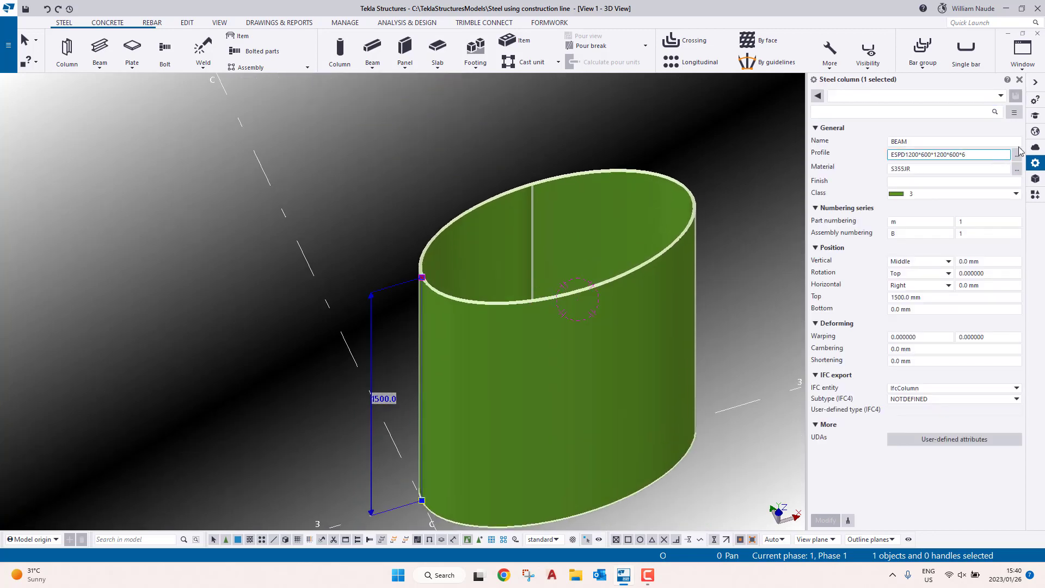
Step: Open the profile selection of the vertical ESPD member and re-enter minor axis length 2 as 600 mm
click(1016, 155)
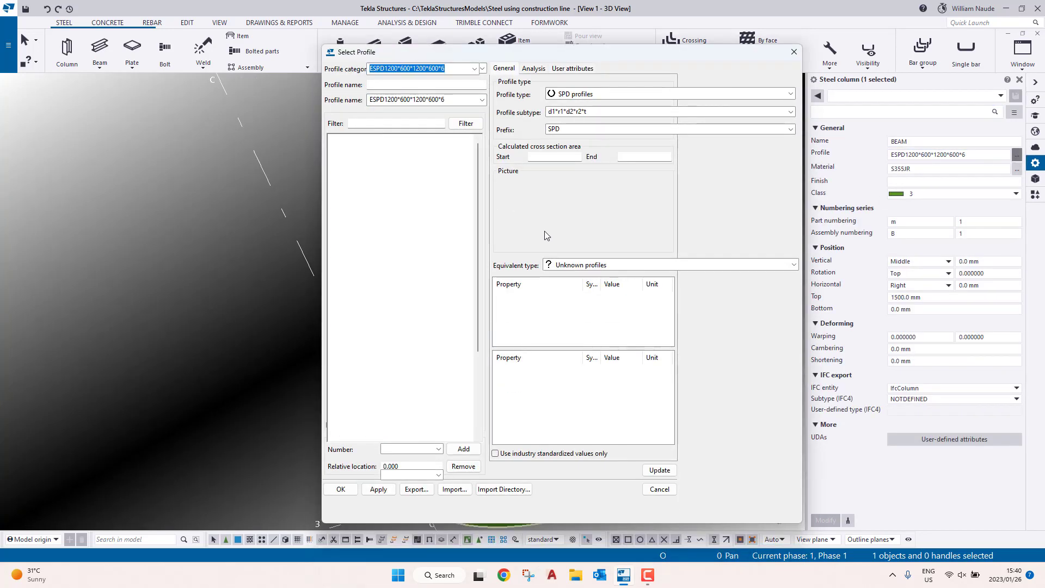
click(629, 373)
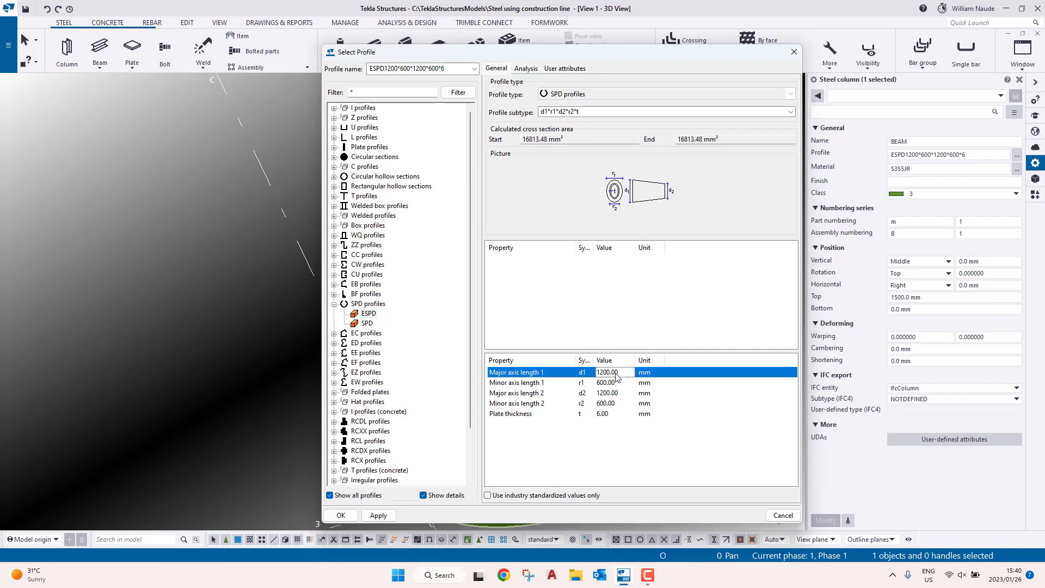
click(629, 372)
click(619, 383)
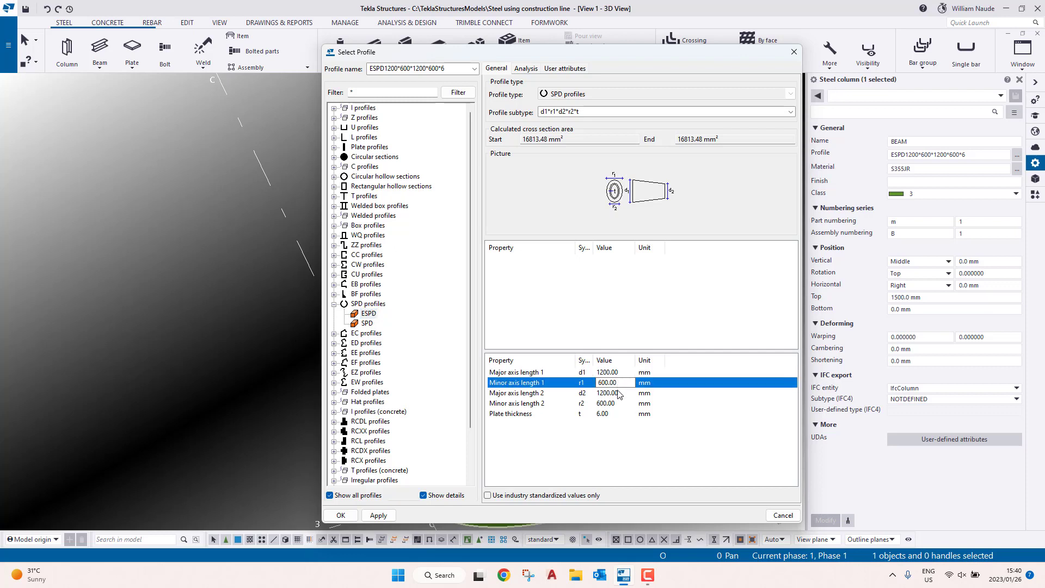
click(617, 406)
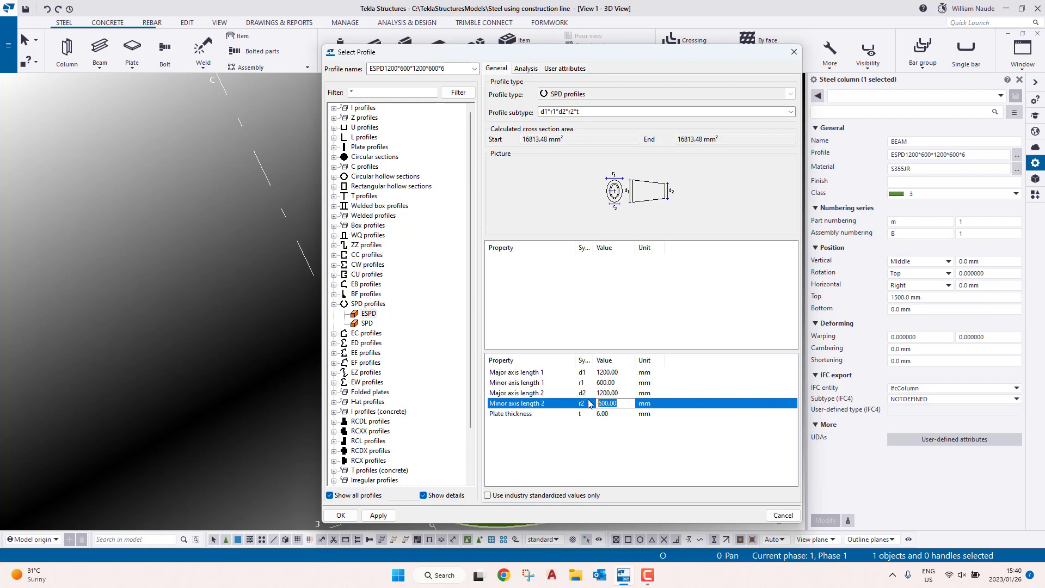
text(1200)
drag(614, 403, 550, 405)
text(600)
key(Return)
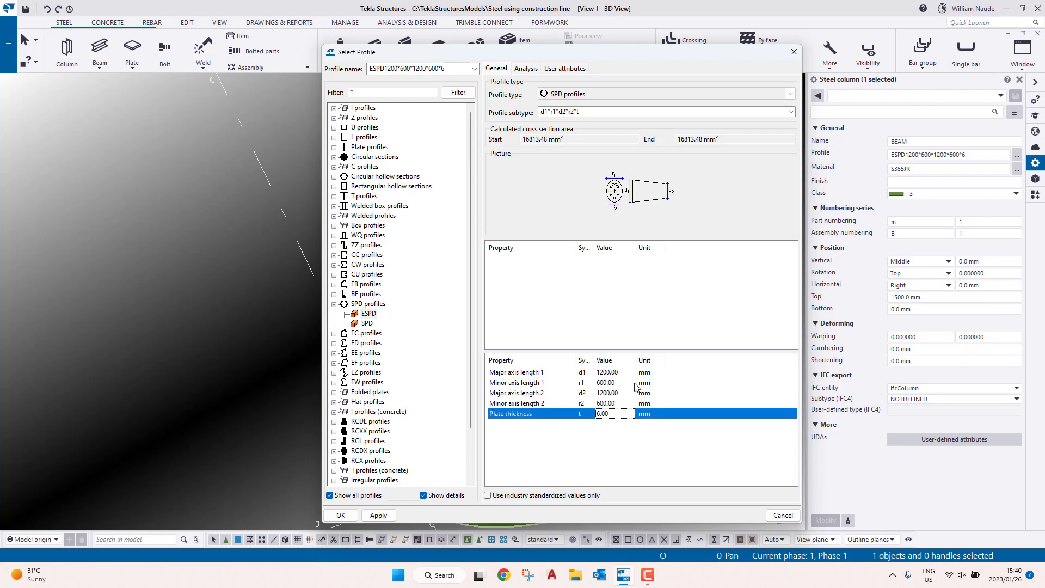
Step: Set the ESPD profile's major axis length 2 to 600 mm
click(631, 384)
drag(620, 385, 500, 384)
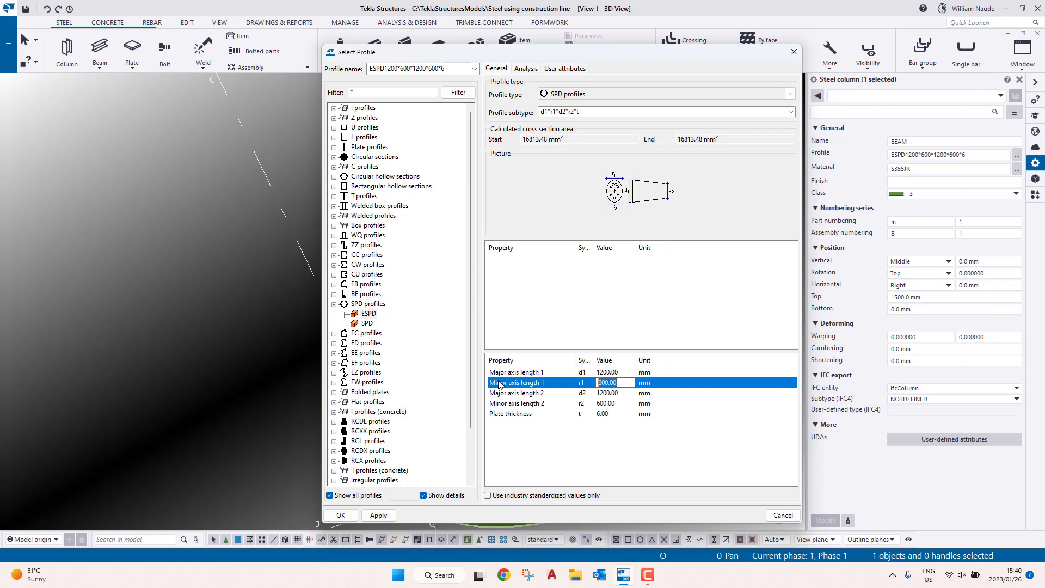
click(622, 395)
drag(619, 394, 565, 397)
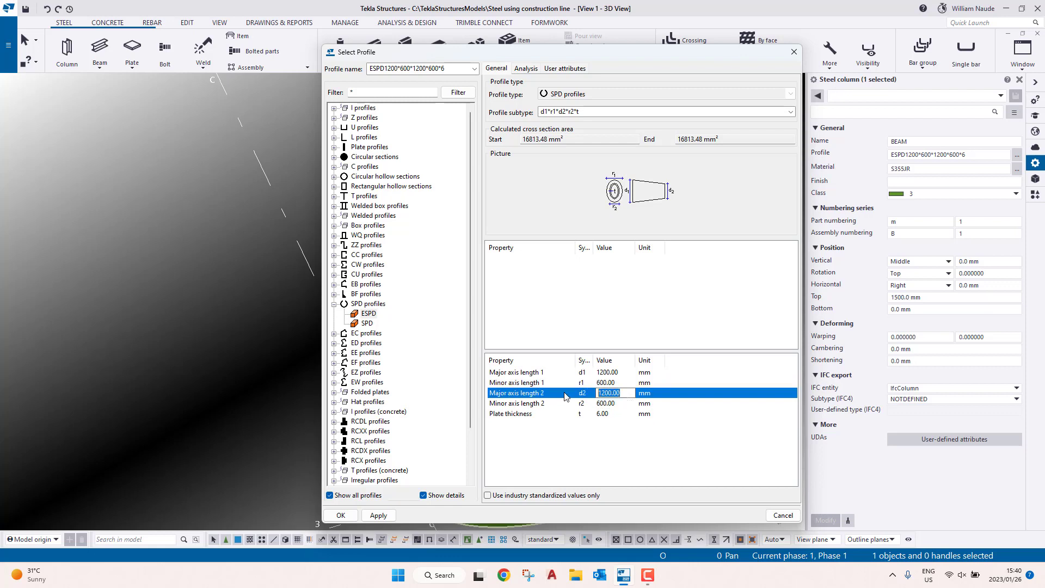
text(600)
Step: Set minor axis length 1 to 1200 mm, accept the ESPD1200*1200*600*600*6 profile and modify the member with it
click(620, 405)
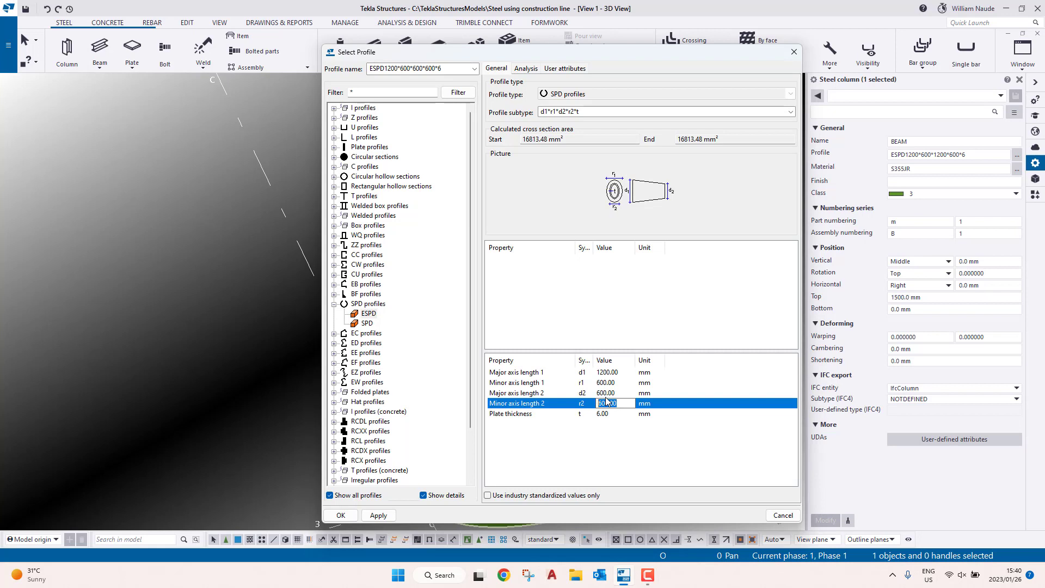
text(12006)
double_click(607, 406)
text(6)
double_click(609, 384)
text(1200)
key(Return)
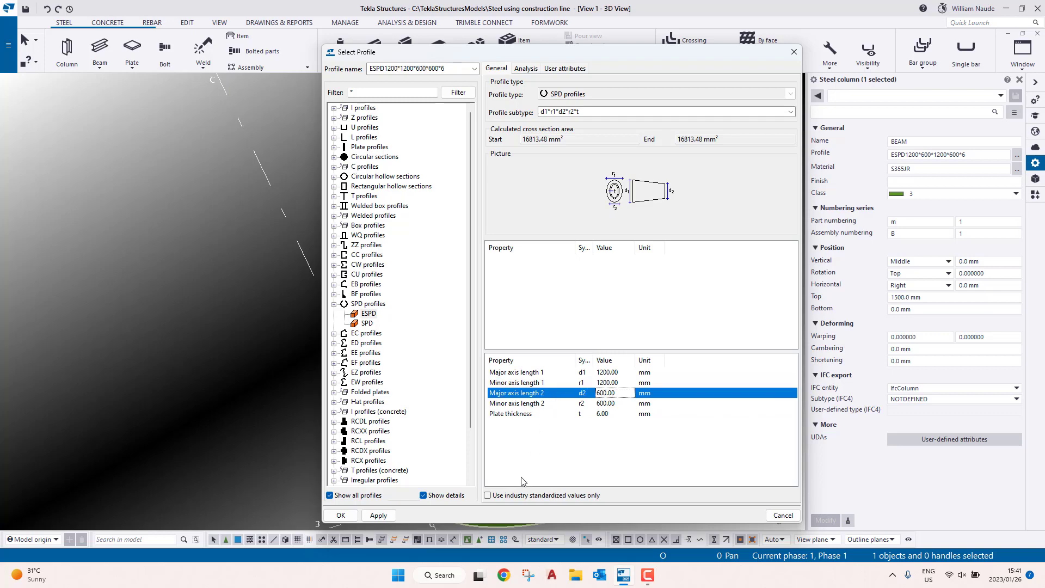
click(379, 515)
click(341, 515)
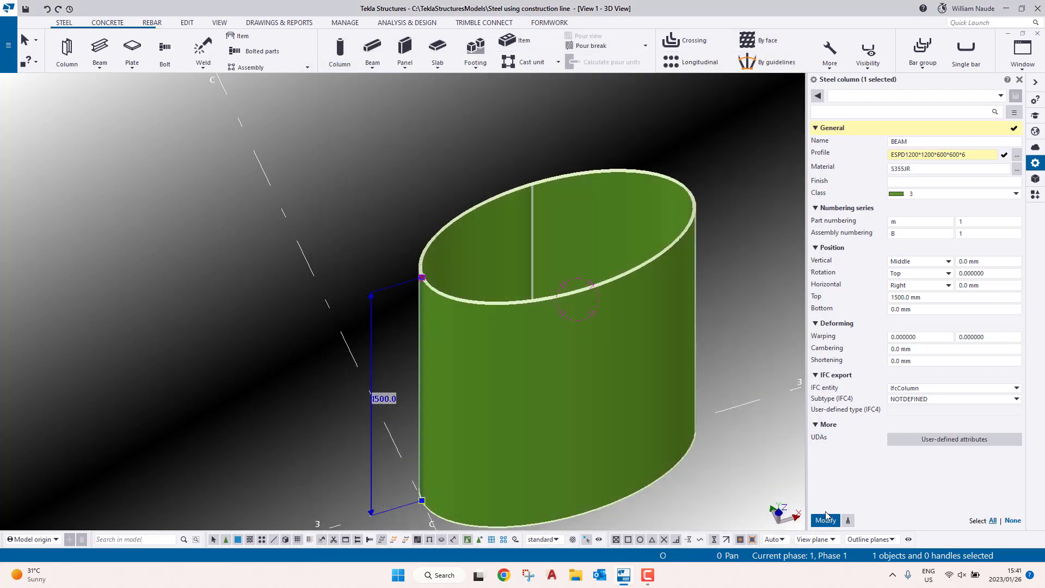
click(825, 520)
Step: Examine the top opening of the tapered ESPD member and compare its profile property with that of the conical bent plate
scroll(626, 313, down, 4)
click(684, 271)
scroll(595, 272, up, 5)
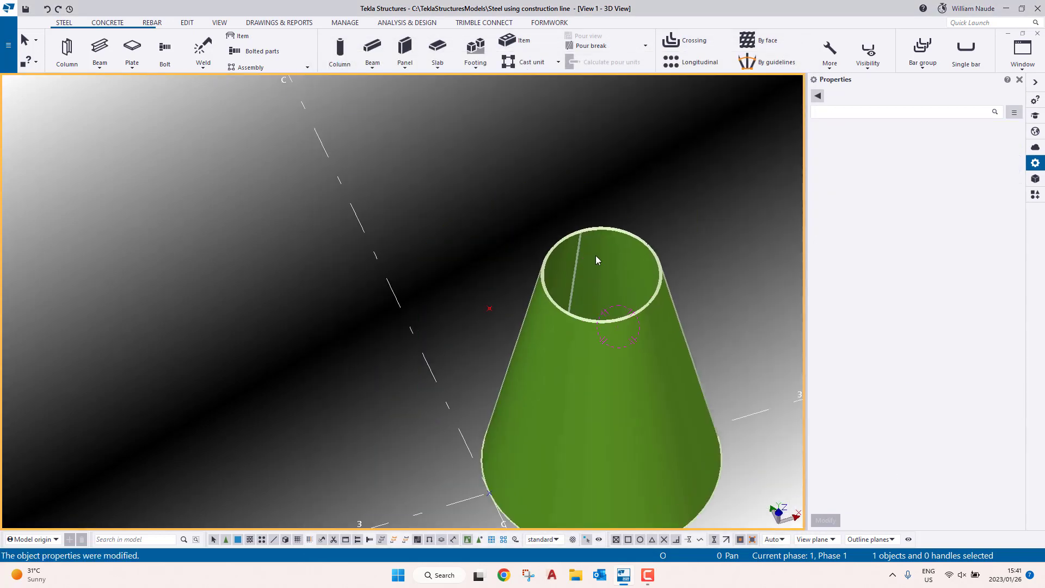
ctrl+middle_drag(596, 256, 589, 297)
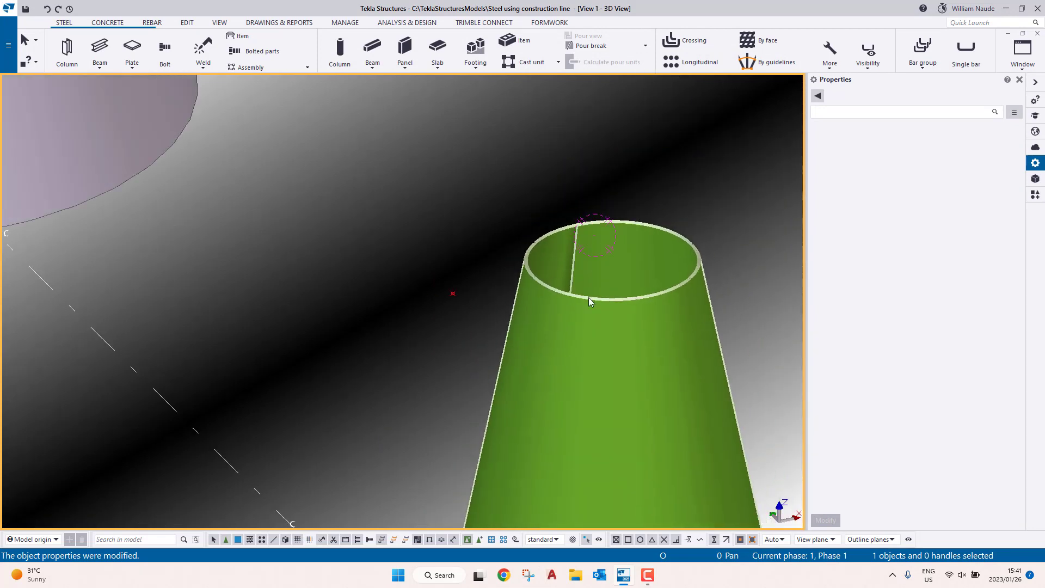
click(921, 154)
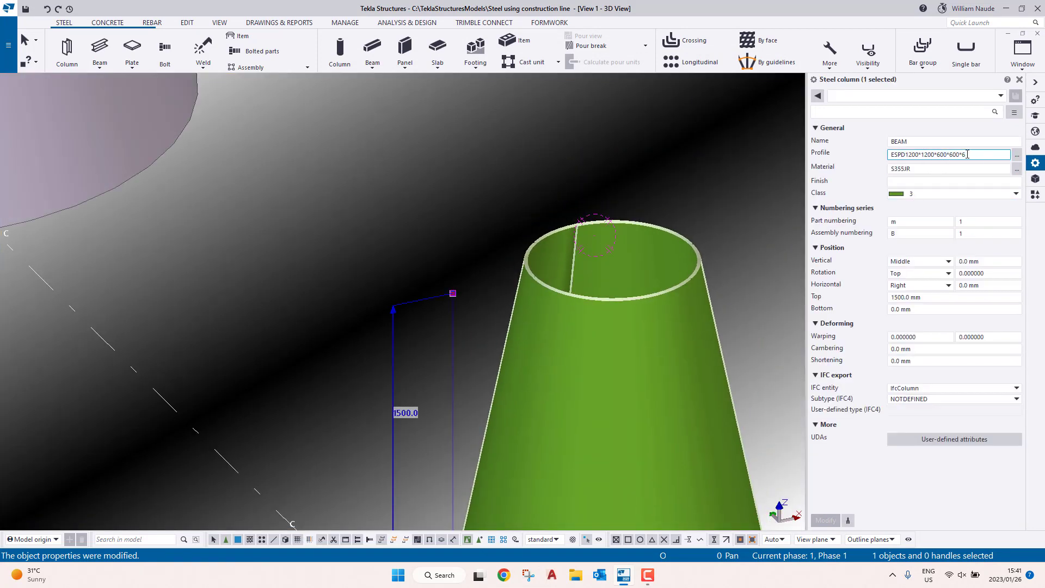
drag(984, 154, 1019, 164)
click(646, 161)
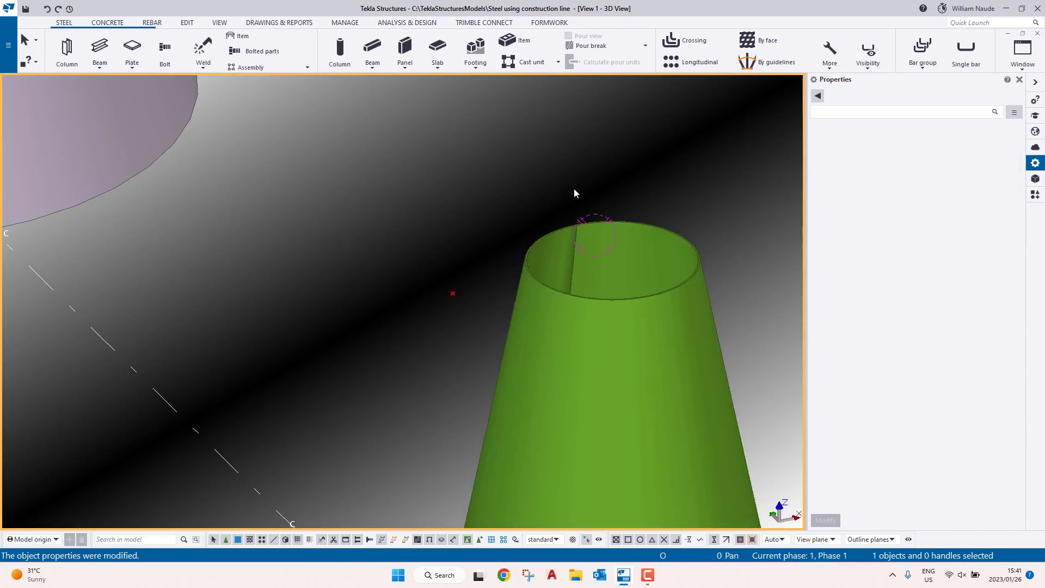
click(585, 231)
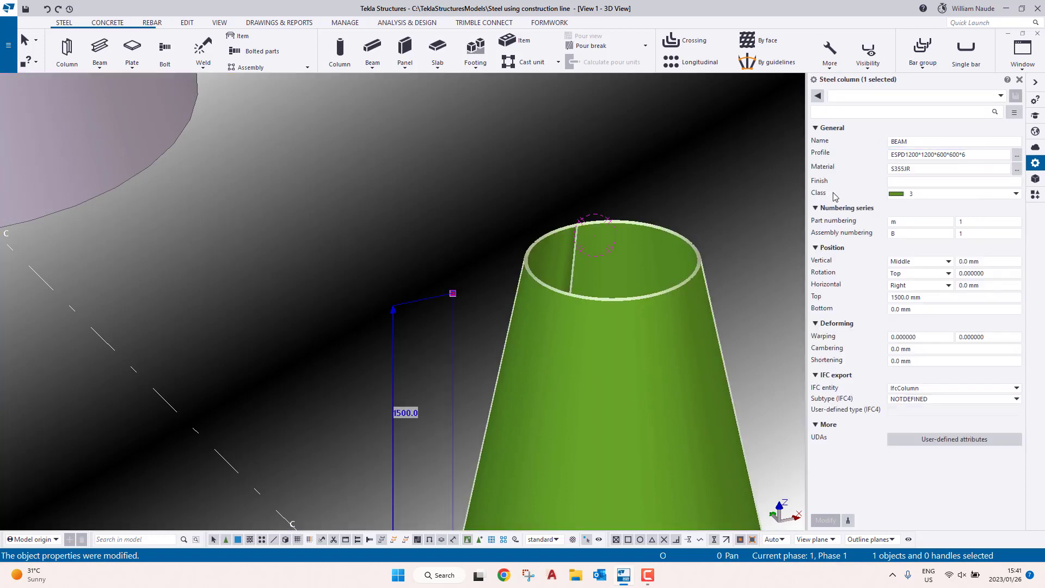
scroll(559, 231, down, 4)
click(387, 172)
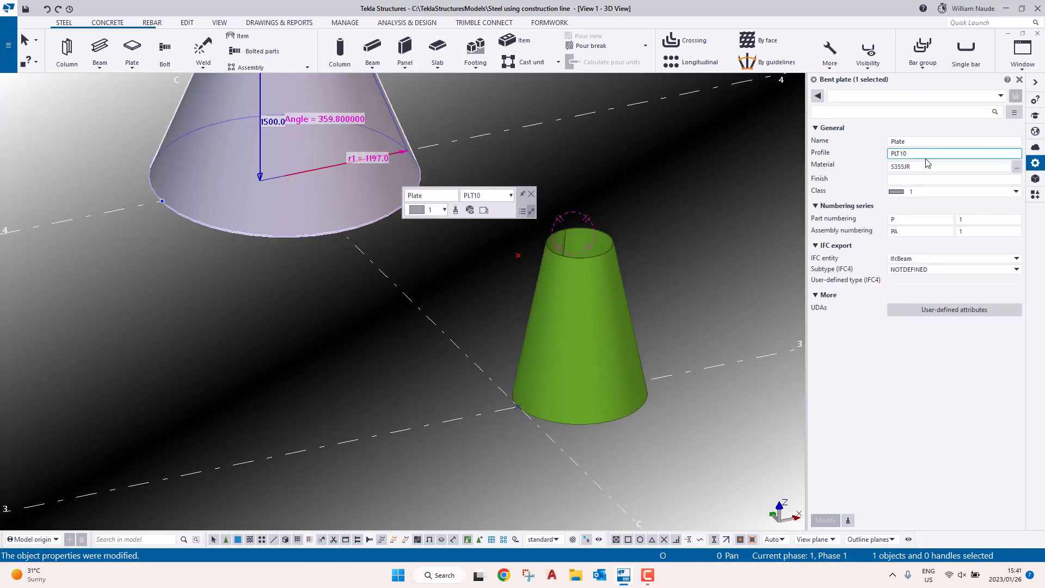
click(578, 316)
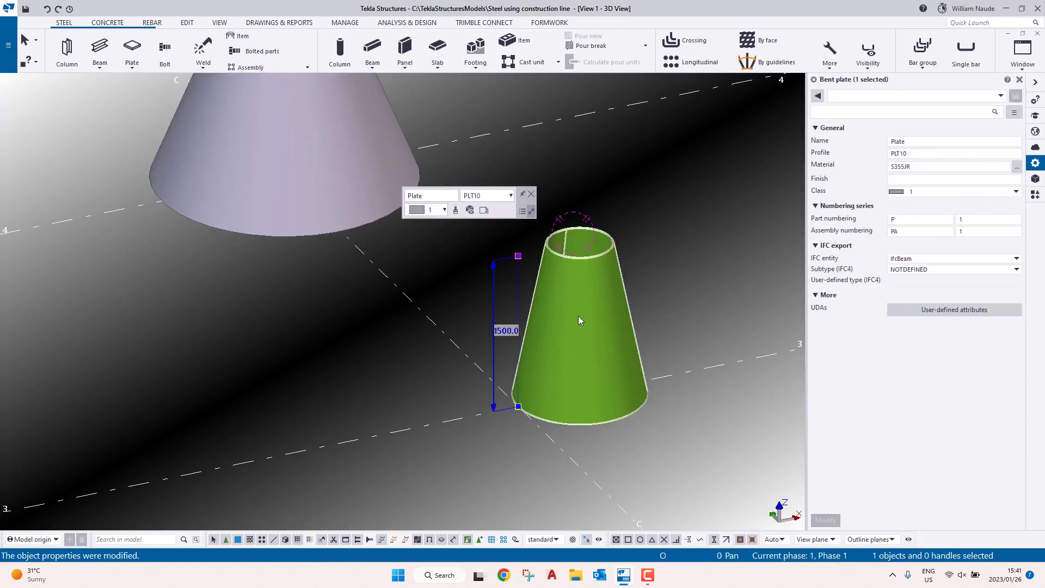
scroll(562, 291, up, 4)
Step: Change the conical bent plate's profile to PLT6
click(277, 127)
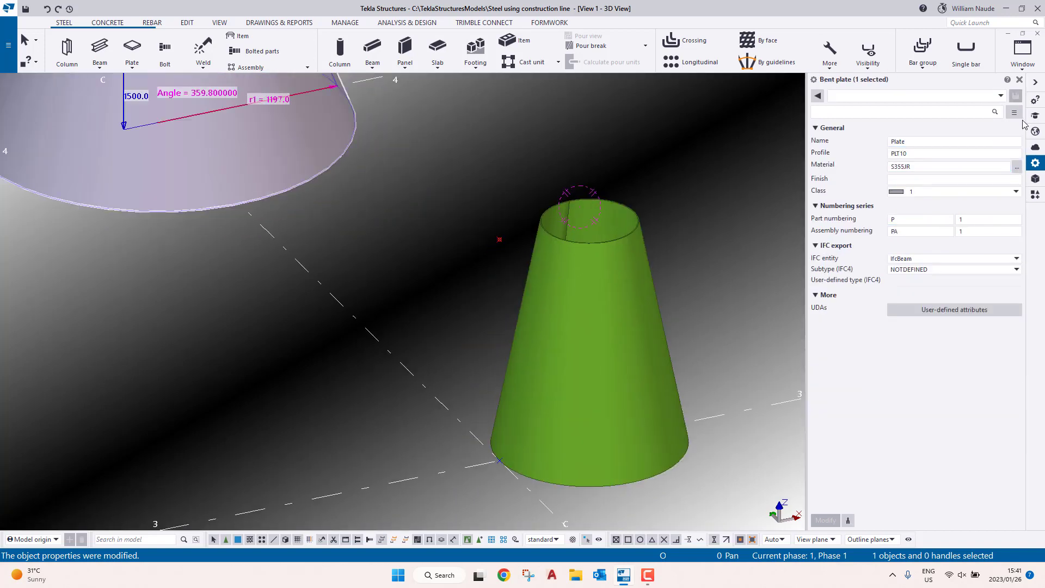
click(931, 154)
key(BackSpace)
key(BackSpace)
text(6)
key(Return)
click(649, 161)
scroll(506, 159, down, 3)
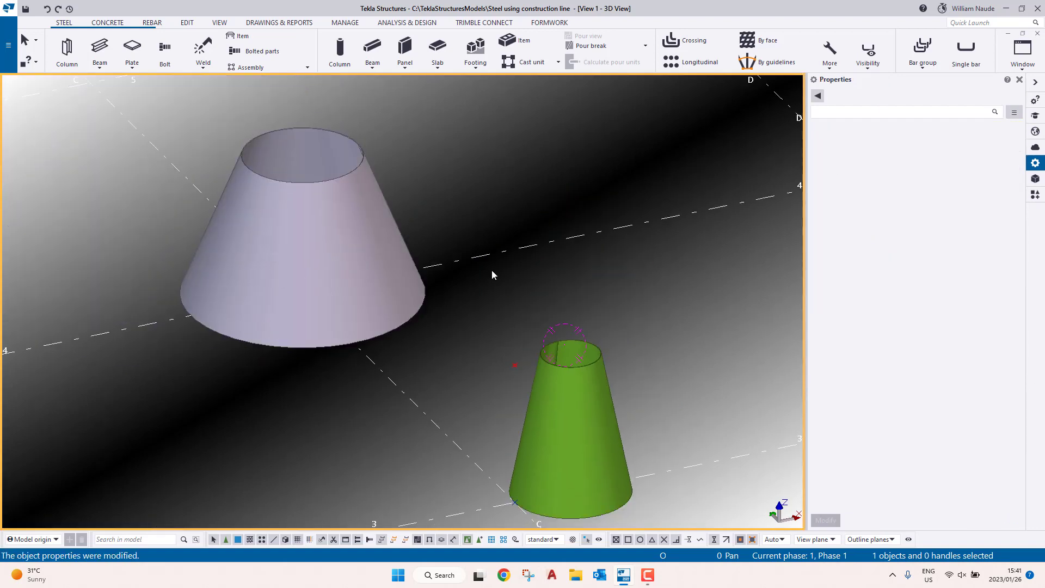
Step: Delete the tapered ESPD member and its two construction points at grid intersection C-3
click(582, 320)
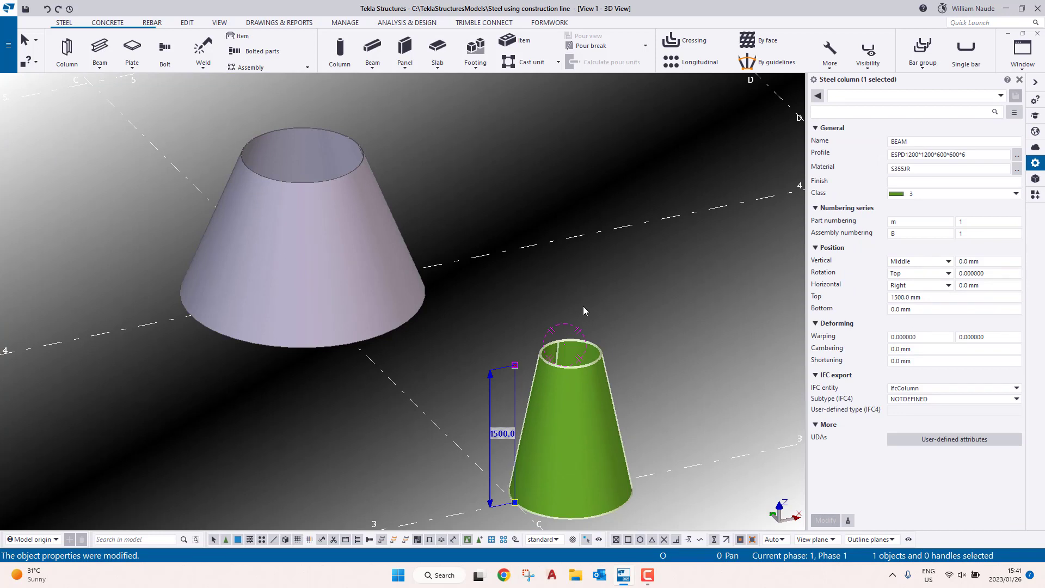
key(Delete)
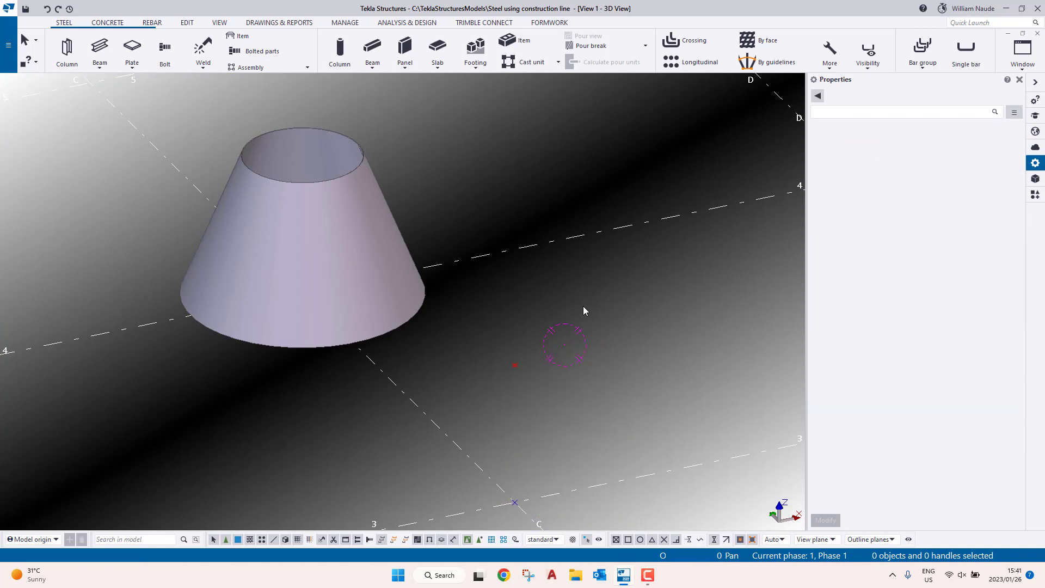
click(564, 357)
scroll(198, 228, down, 2)
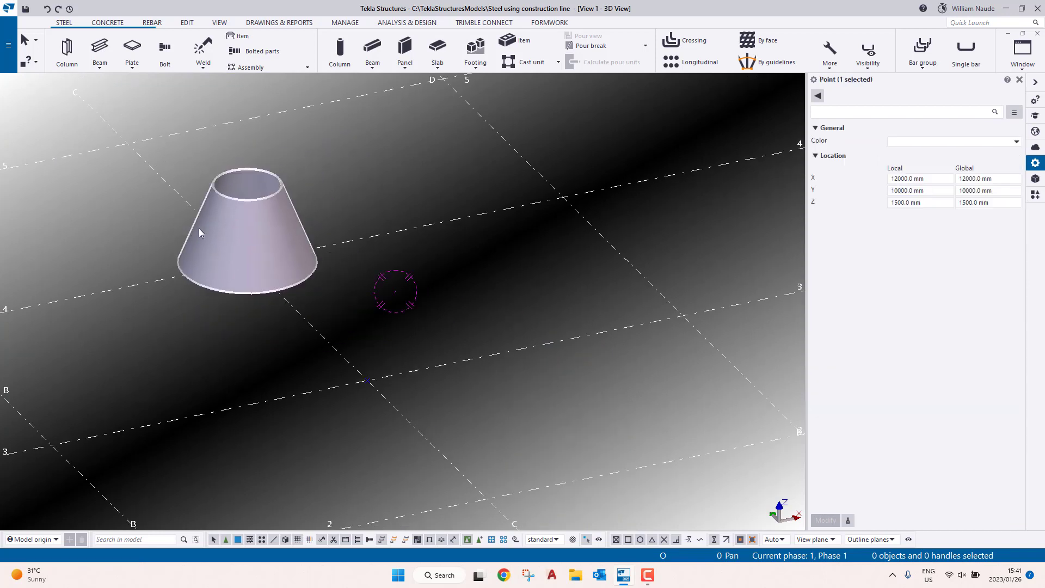
drag(297, 330, 458, 412)
key(Delete)
click(237, 219)
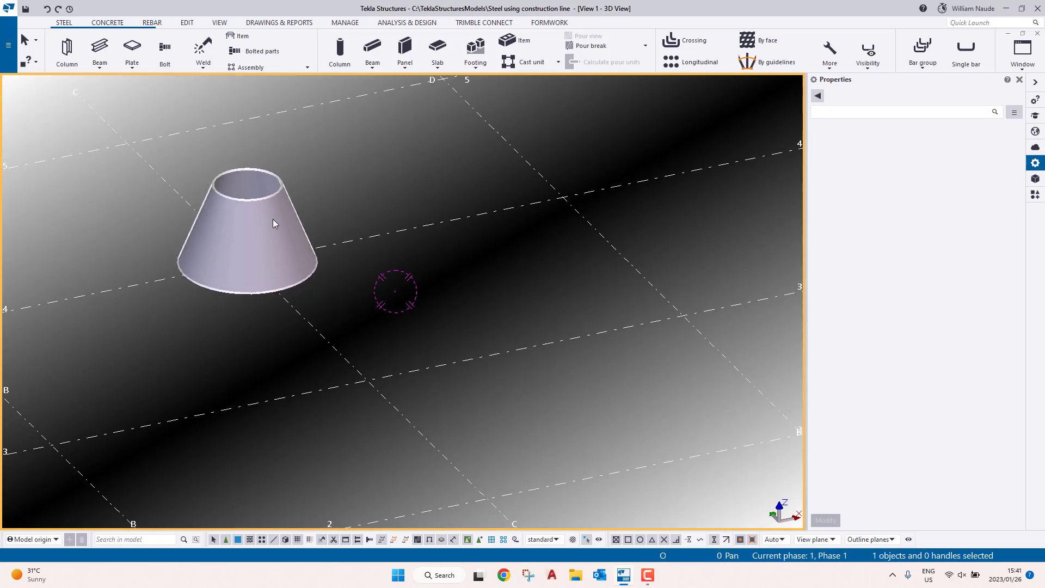
click(486, 162)
scroll(237, 213, up, 5)
scroll(207, 138, down, 5)
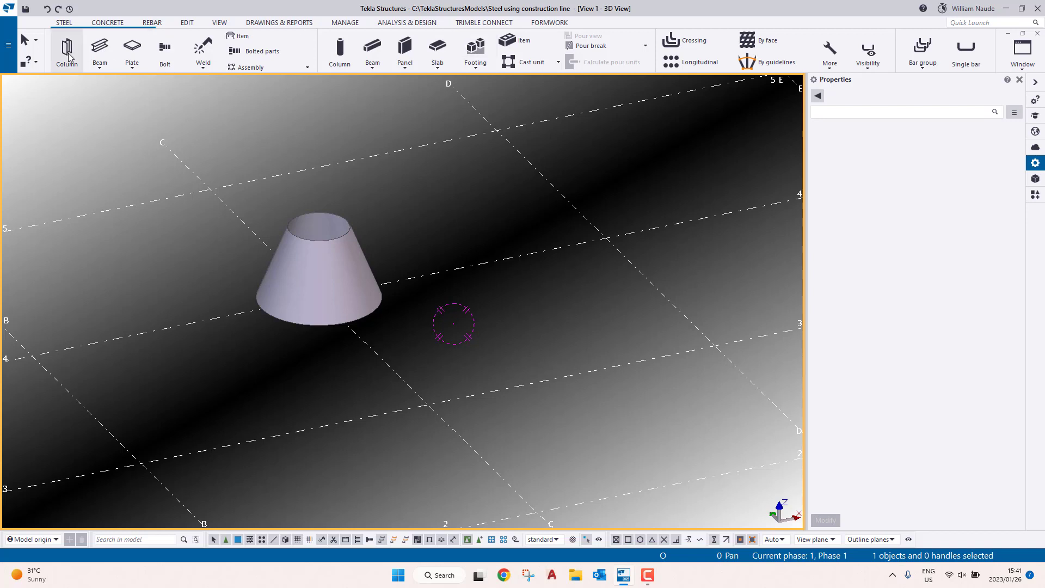
click(99, 49)
right_click(506, 164)
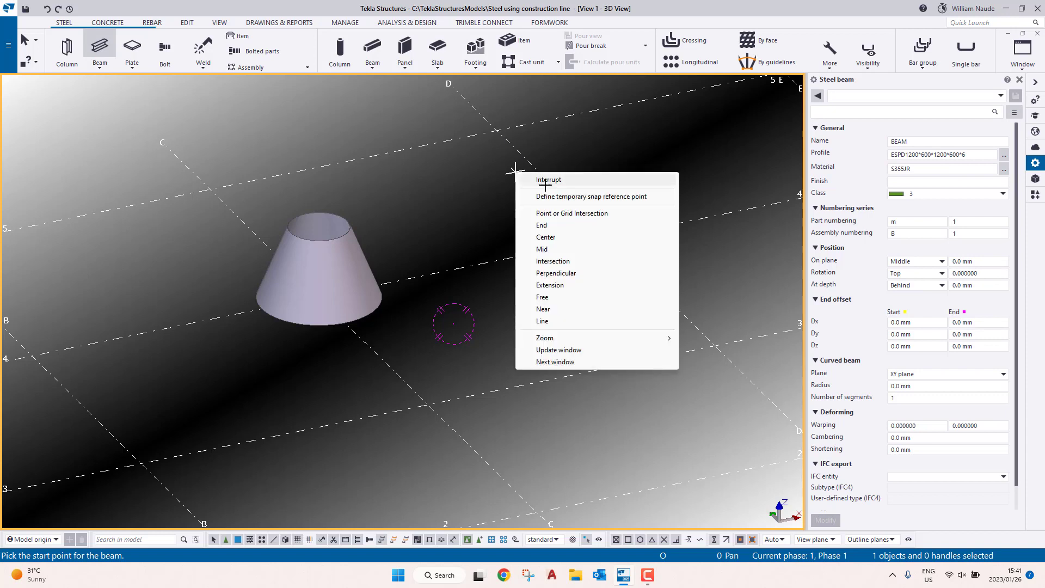
click(525, 173)
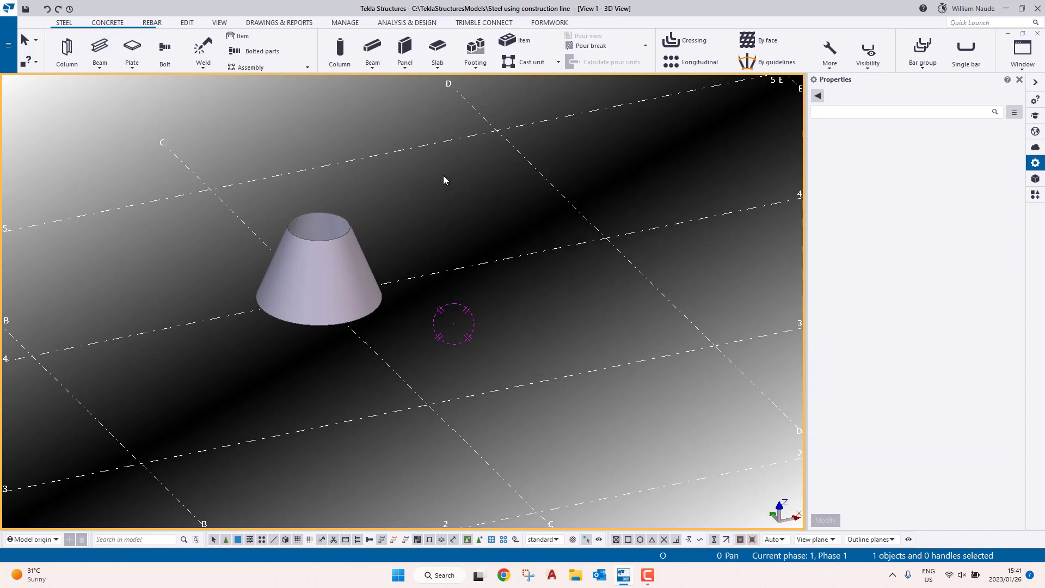
click(299, 268)
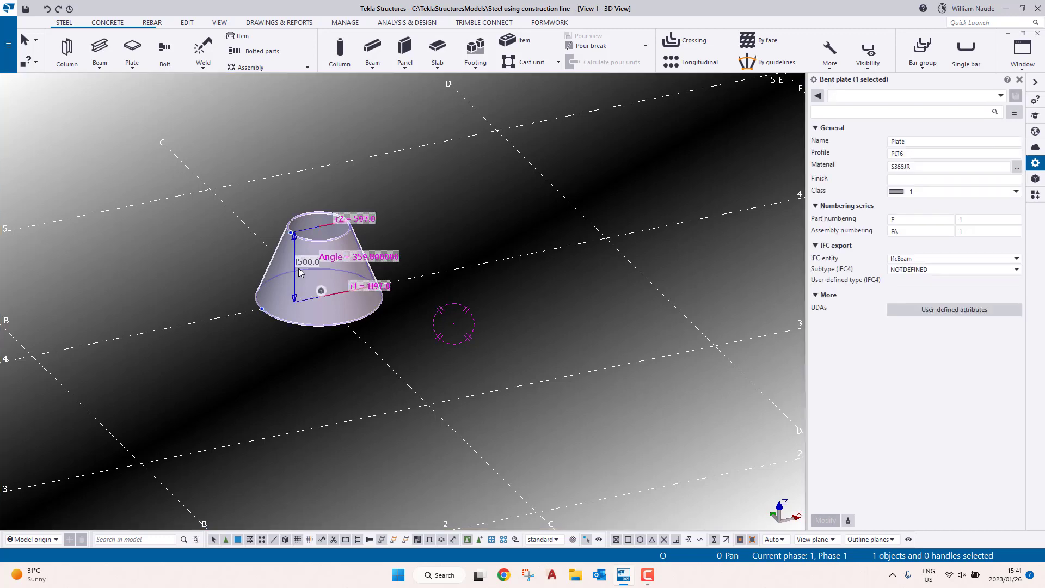
scroll(298, 268, up, 3)
click(511, 240)
scroll(554, 299, down, 4)
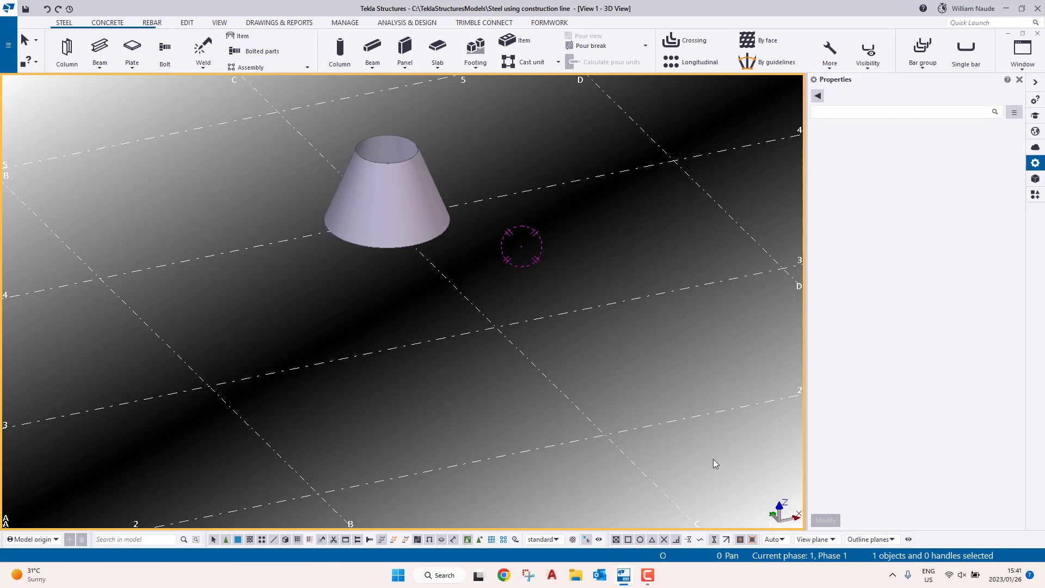
Step: Undo the deletion of the tapered ESPD member at grid intersection C-3 and set its horizontal position to Middle
click(48, 11)
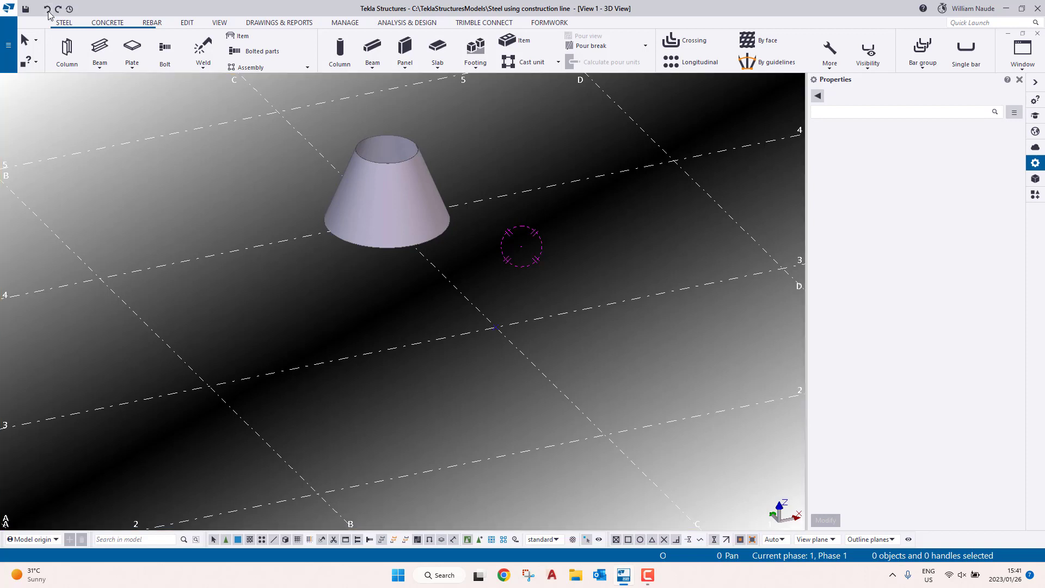
click(555, 284)
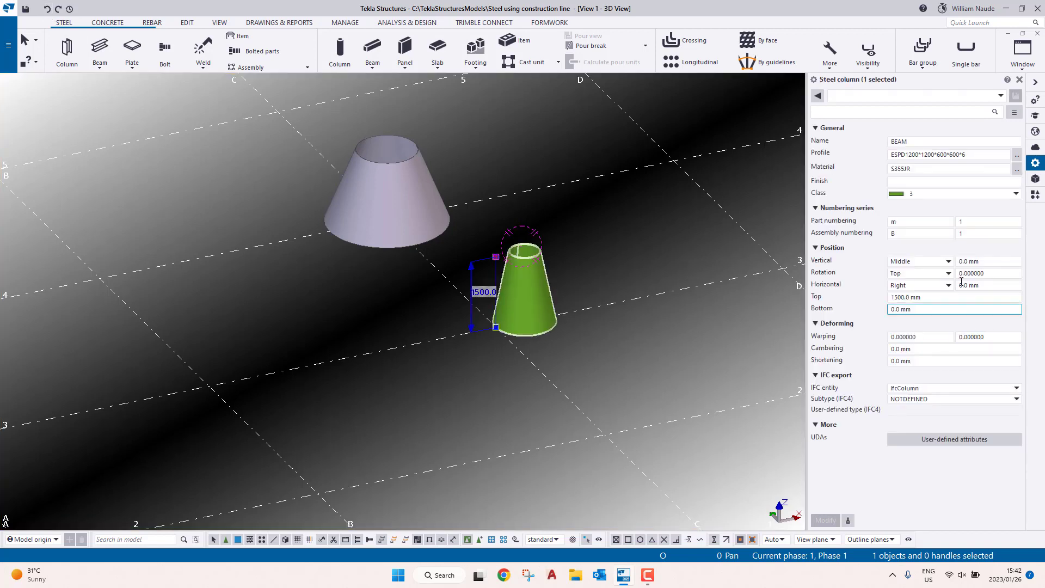
click(922, 286)
click(922, 296)
click(297, 221)
click(416, 146)
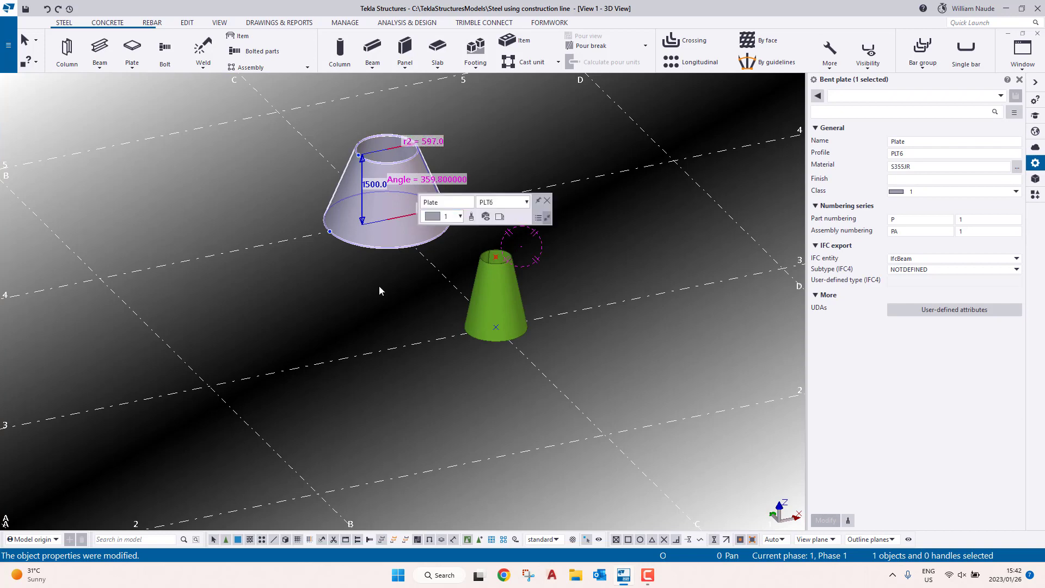
Step: Change the tapered member's profile to ESPD2400*2400*1200*1200*6 to match the size of the conical bent plate
click(478, 307)
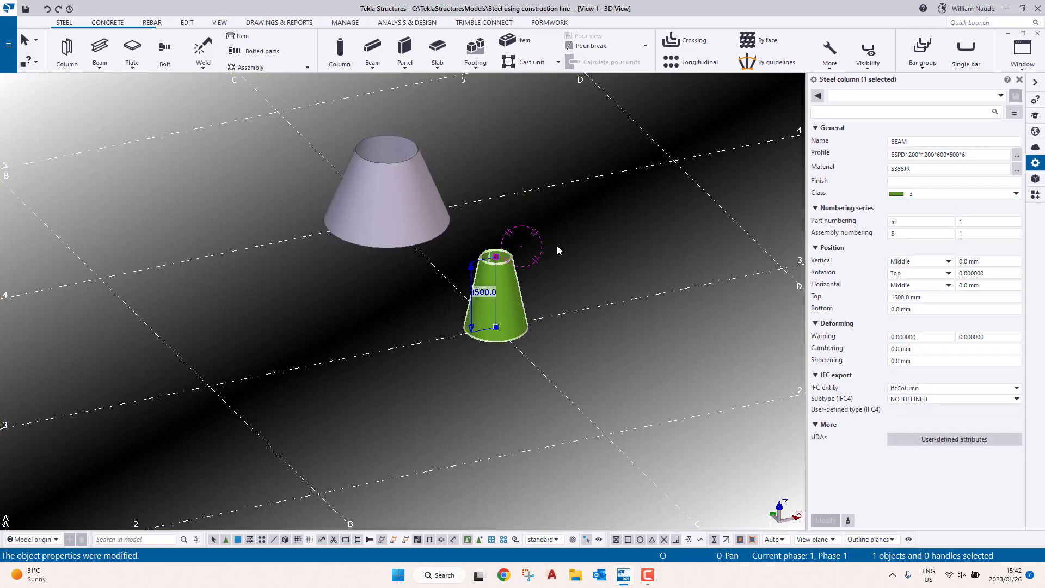
scroll(514, 248, up, 8)
scroll(454, 281, down, 5)
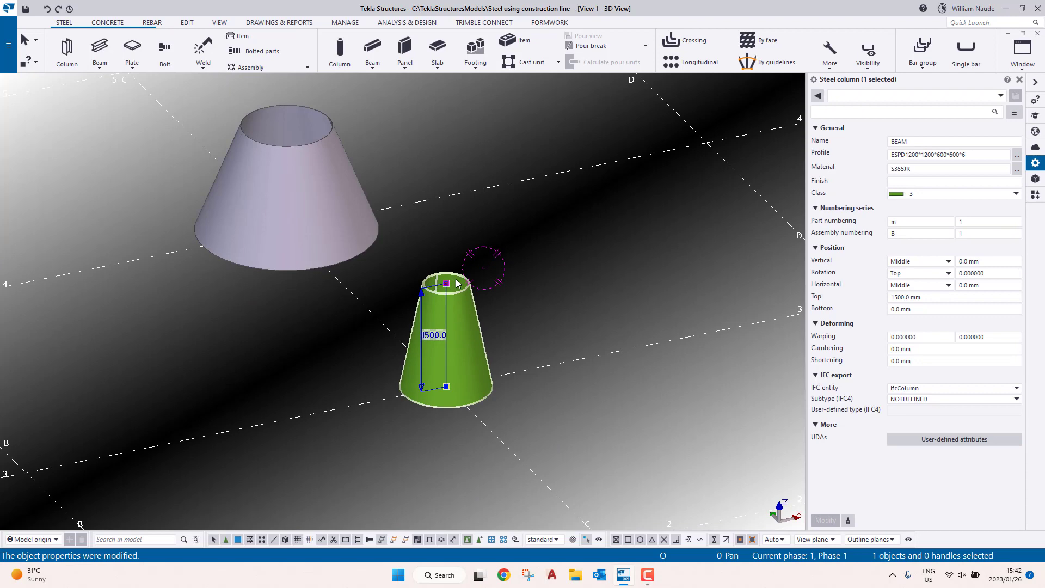
key(ctrl+p)
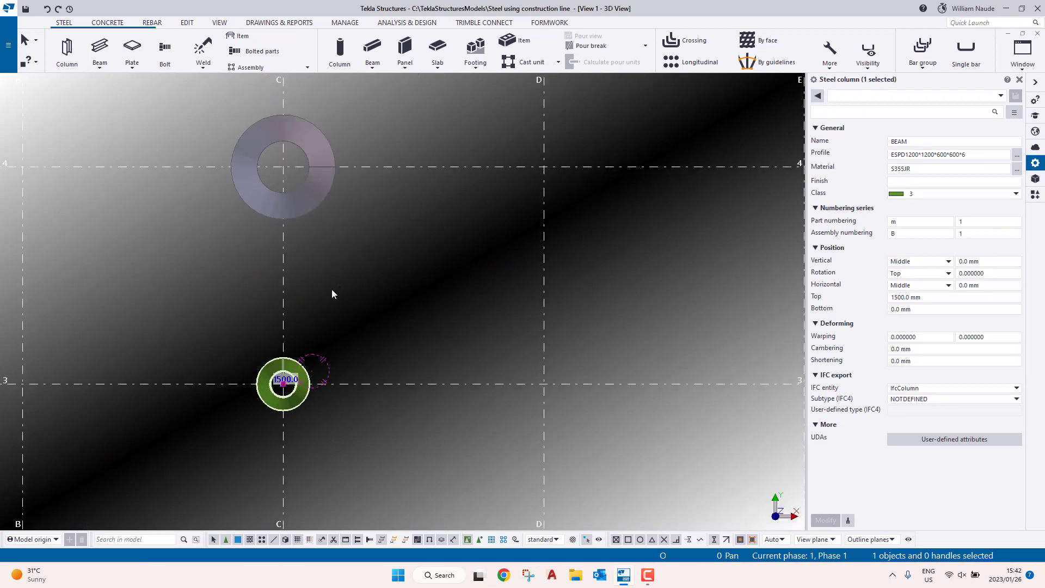
click(912, 155)
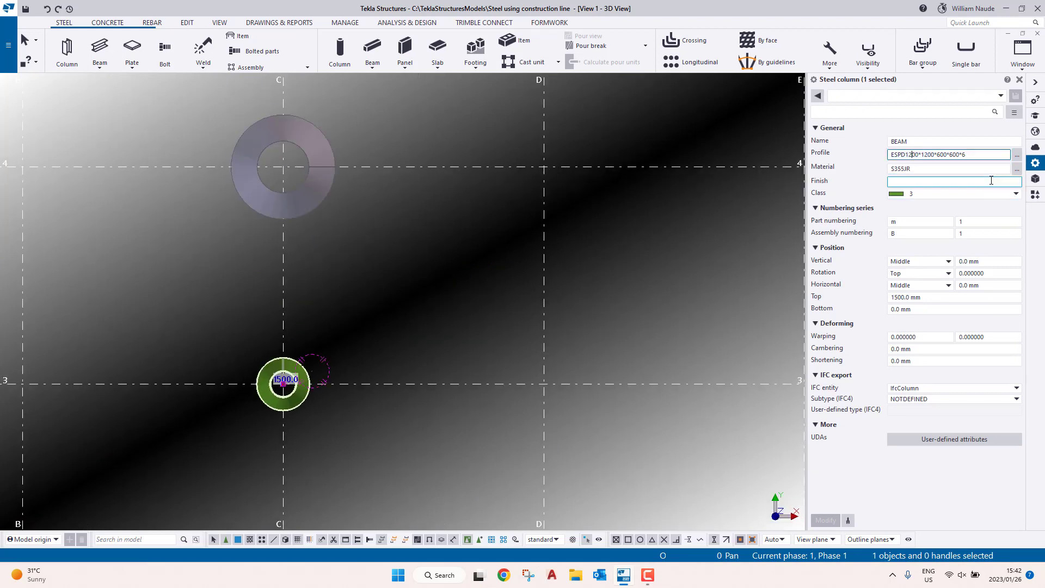
key(BackSpace)
key(BackSpace)
text(24)
key(Right)
key(Right)
key(Right)
key(Right)
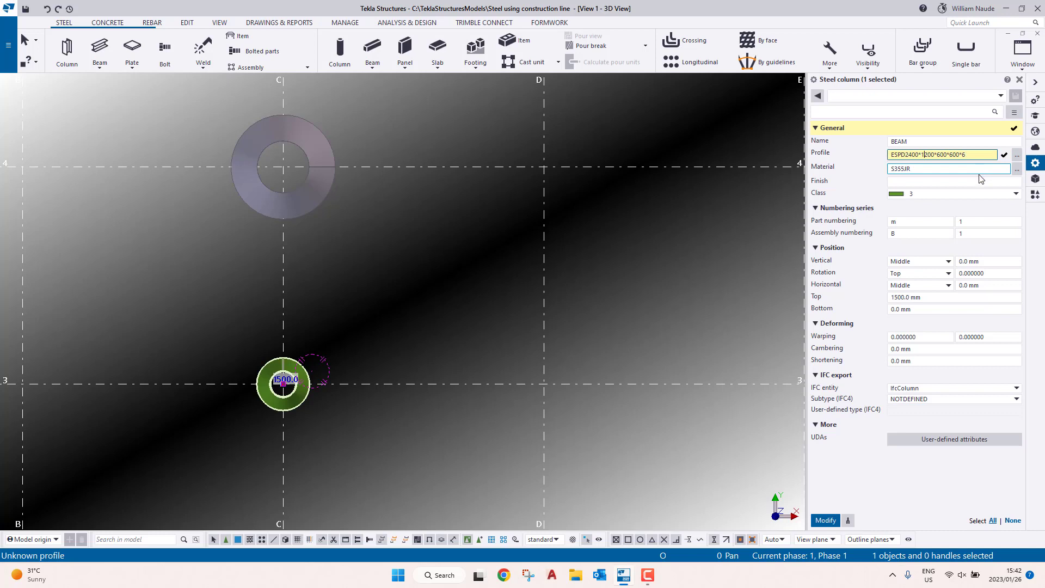
key(BackSpace)
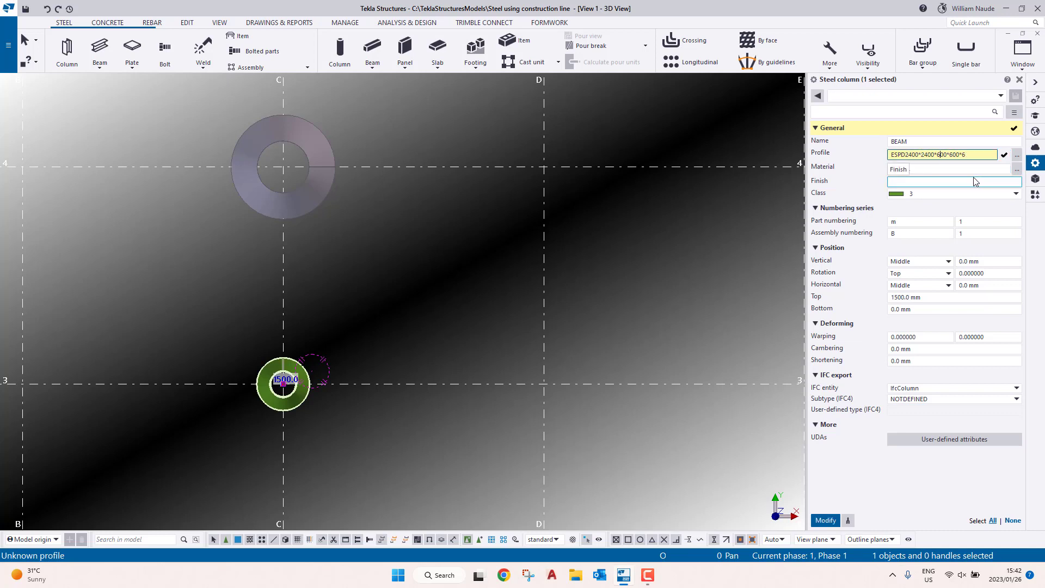
key(BackSpace)
text(1)
key(BackSpace)
text(1200*12)
key(Return)
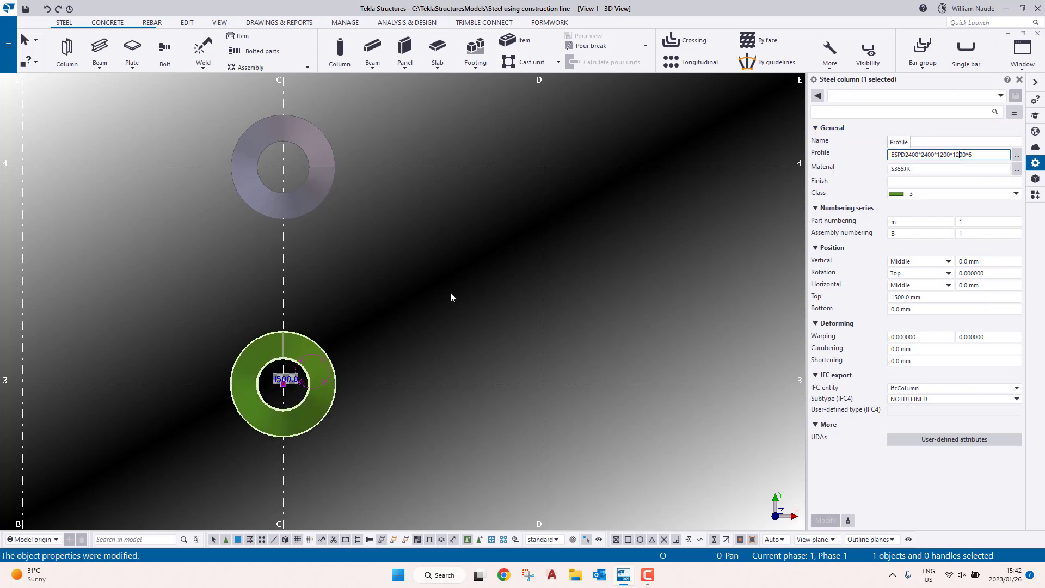
Step: Cut the tapered ESPD member in plan with a line cut along grid line C, removing the half towards grid line D
click(450, 292)
ctrl+middle_drag(309, 383, 387, 245)
scroll(257, 357, up, 2)
key(ctrl+p)
scroll(281, 362, up, 5)
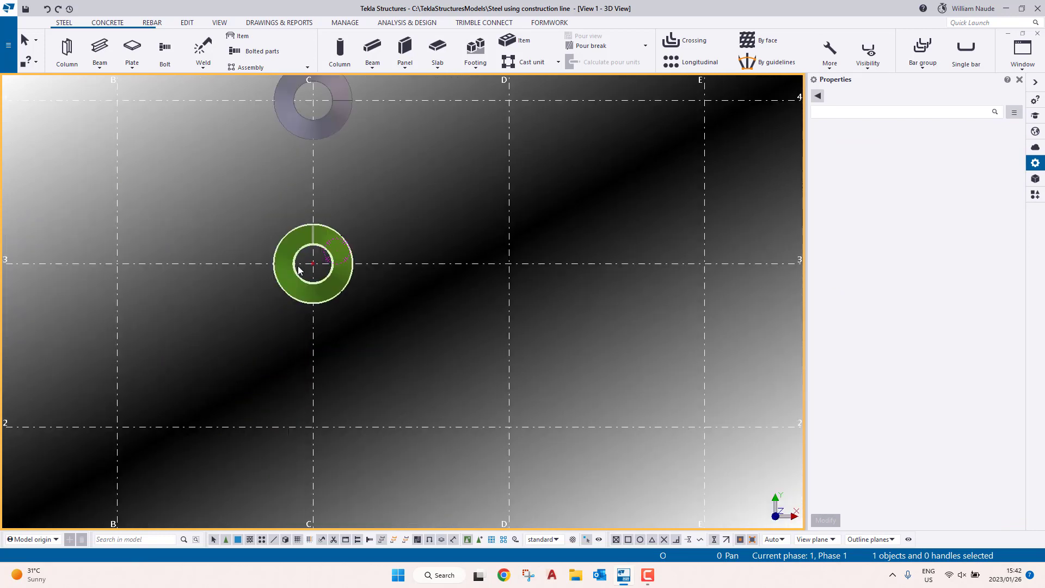
click(194, 25)
click(107, 57)
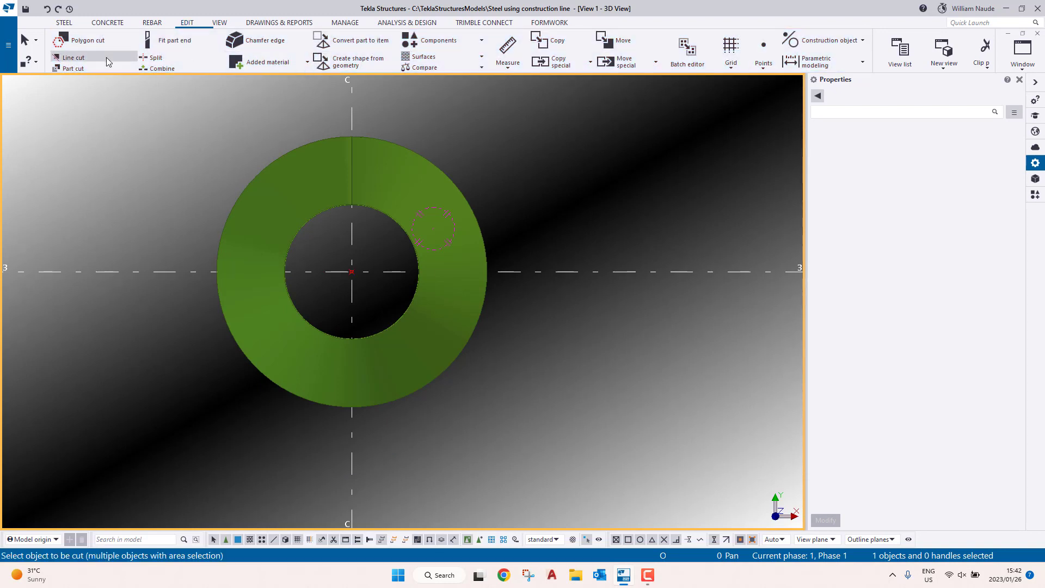
click(351, 140)
click(352, 137)
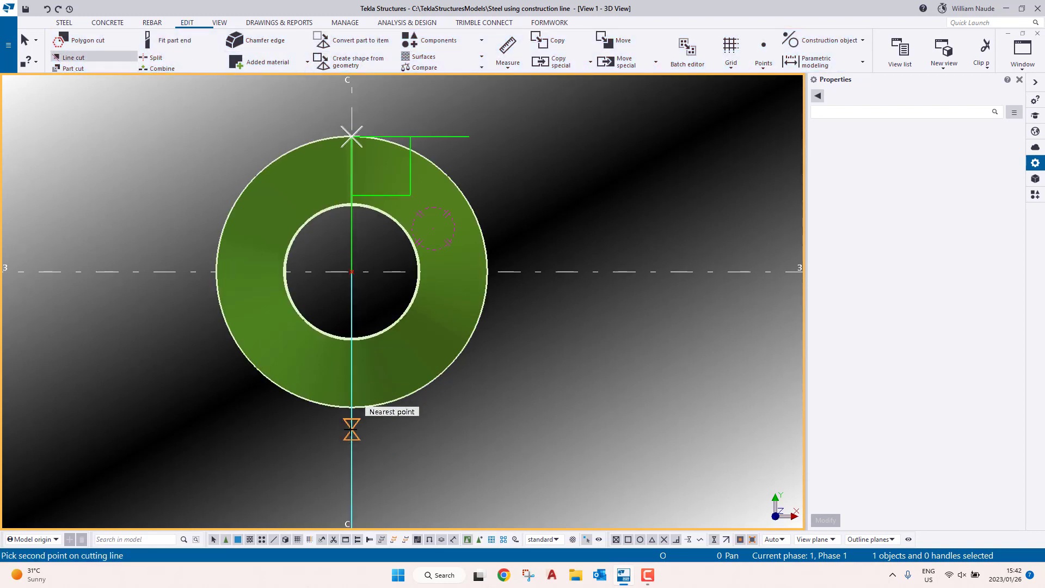
click(352, 407)
click(429, 354)
right_click(459, 214)
click(488, 224)
Step: Examine the halved ESPD member and the full conical bent plate in plan and in 3D
scroll(305, 329, up, 10)
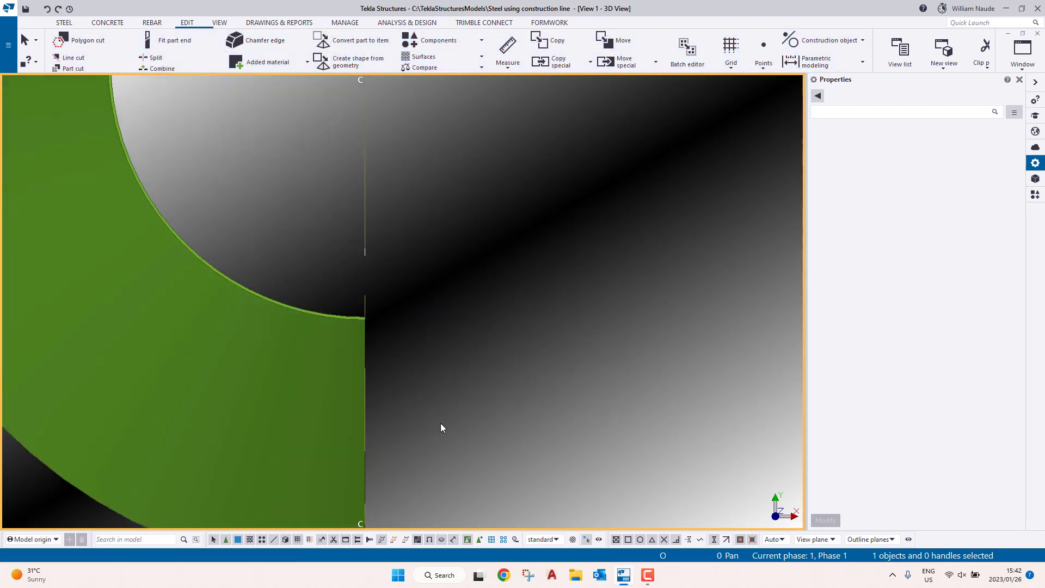
scroll(366, 311, down, 8)
middle_drag(396, 132, 325, 380)
scroll(329, 378, down, 4)
click(352, 317)
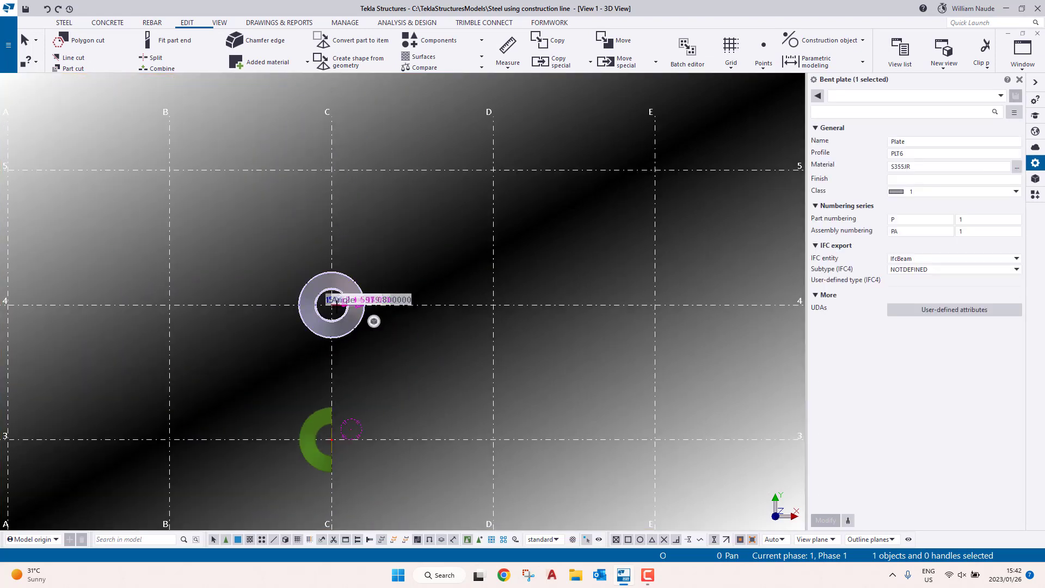
scroll(351, 316, up, 6)
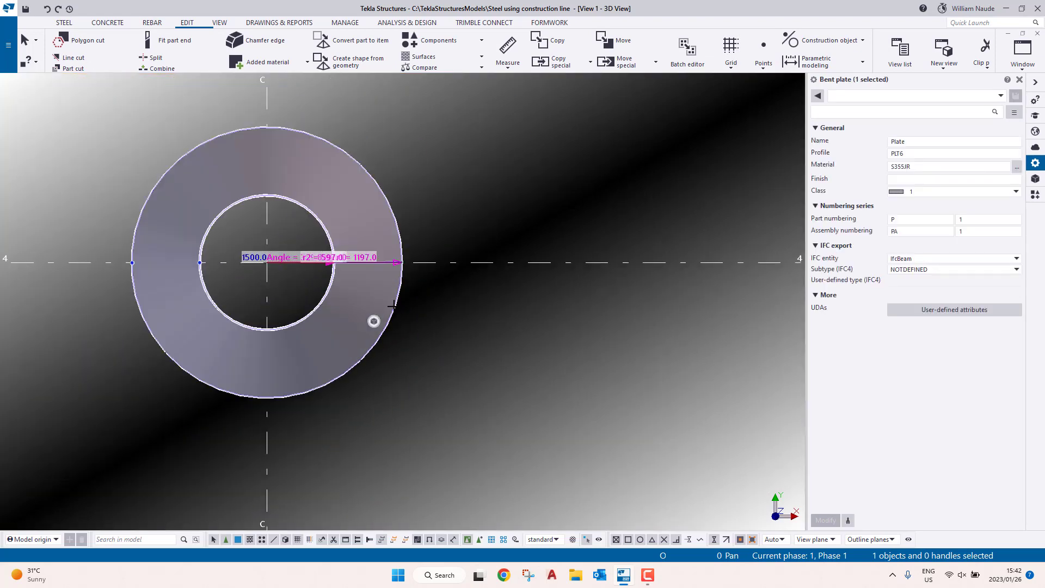
click(482, 276)
scroll(375, 286, down, 3)
ctrl+middle_drag(369, 289, 513, 163)
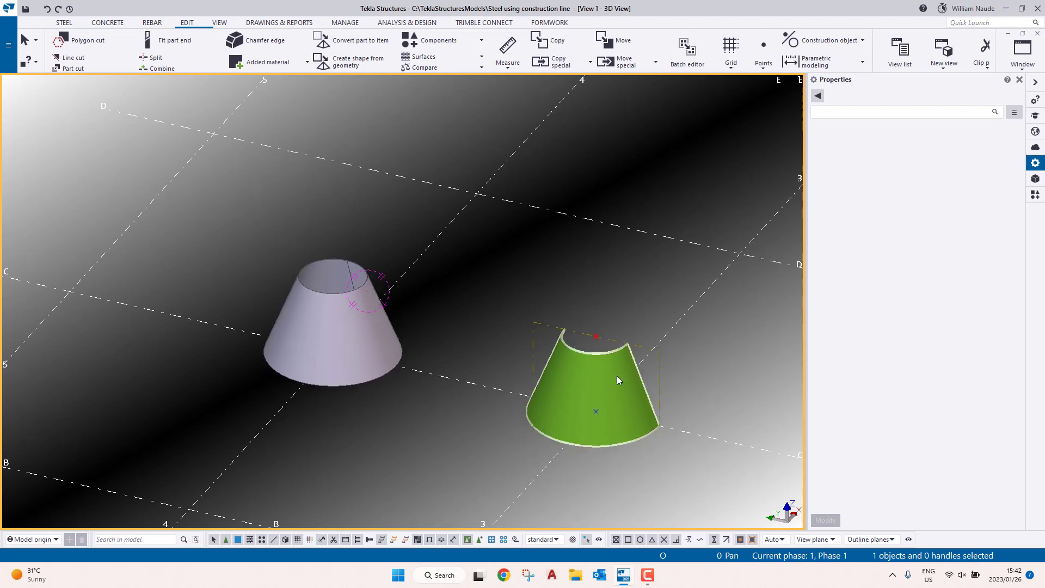
Step: Copy the conical bent plate 5000 mm from grid intersection C-4 to C-5
click(358, 331)
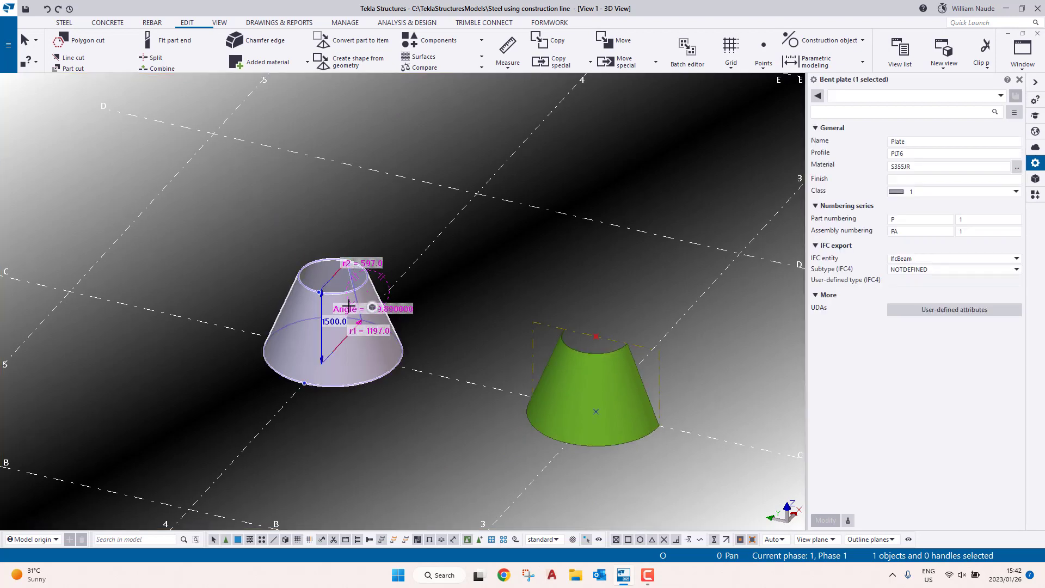
right_click(479, 227)
click(495, 284)
scroll(570, 475, down, 3)
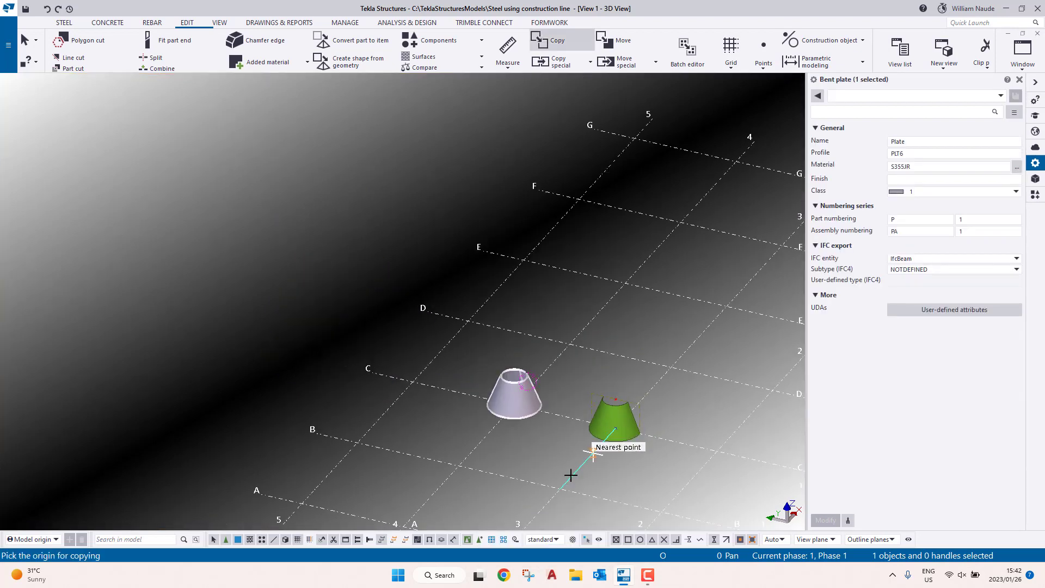
click(562, 486)
click(459, 466)
right_click(435, 391)
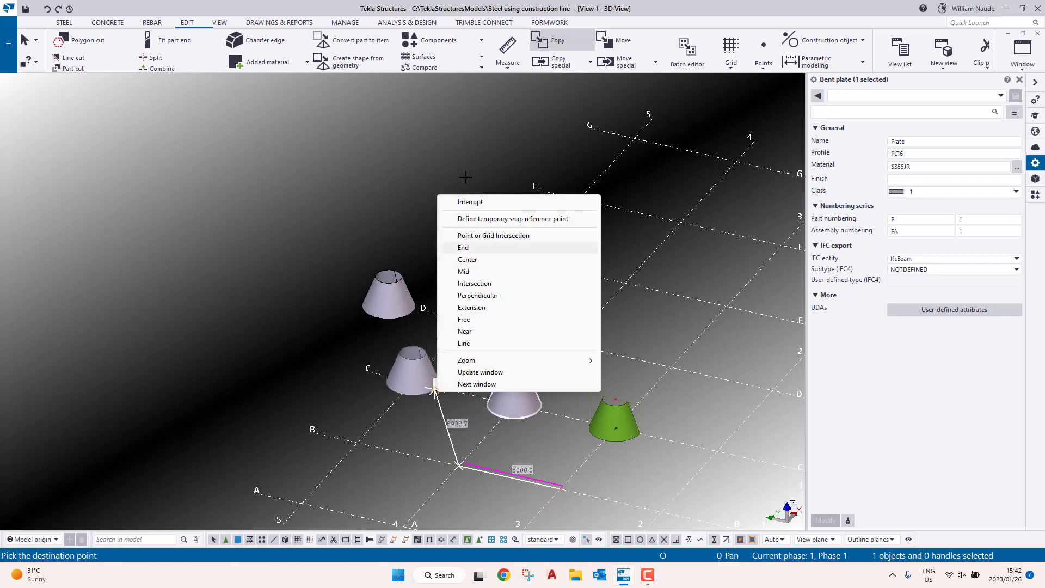
click(478, 204)
Step: Set the part numbering prefix of the copied bent plate at grid intersection C-5 to 1p
click(416, 374)
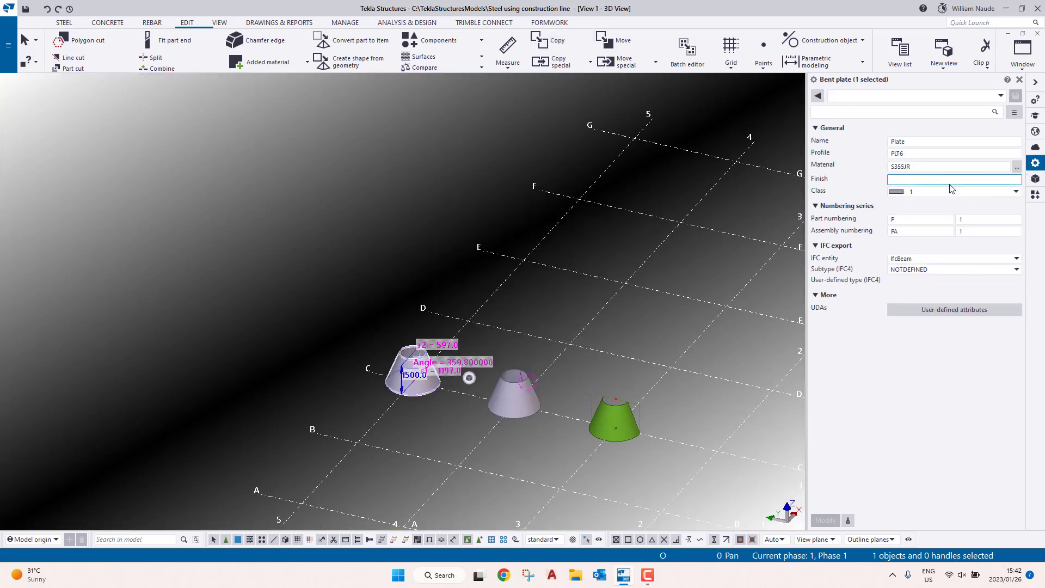
click(907, 221)
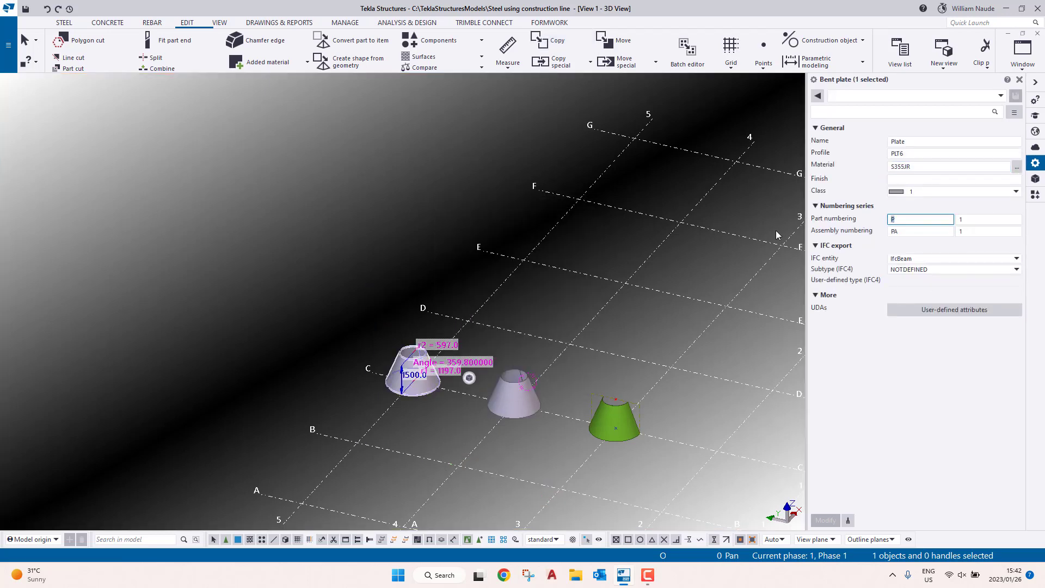
text(1P)
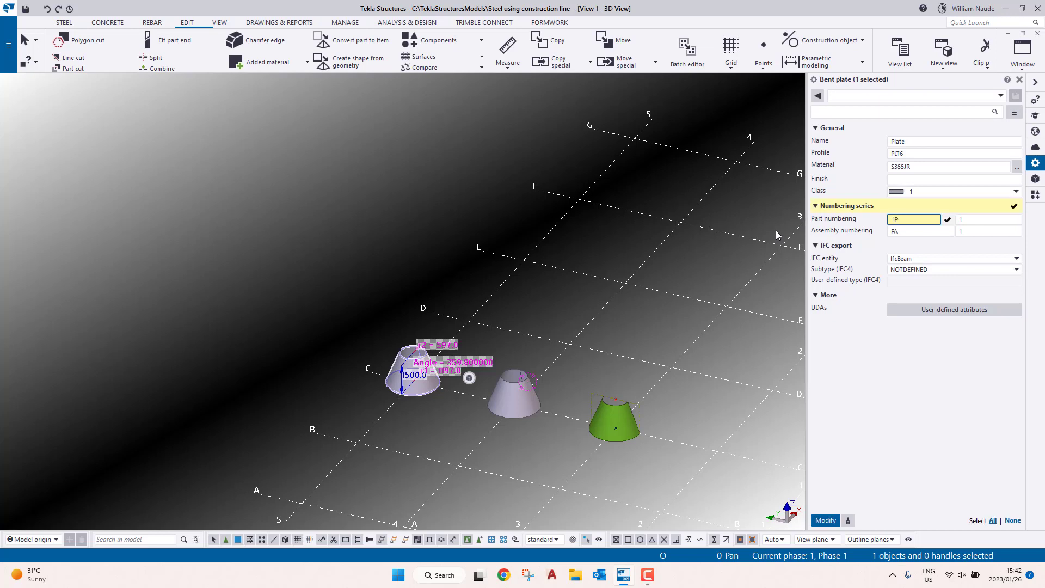
text(p)
key(Return)
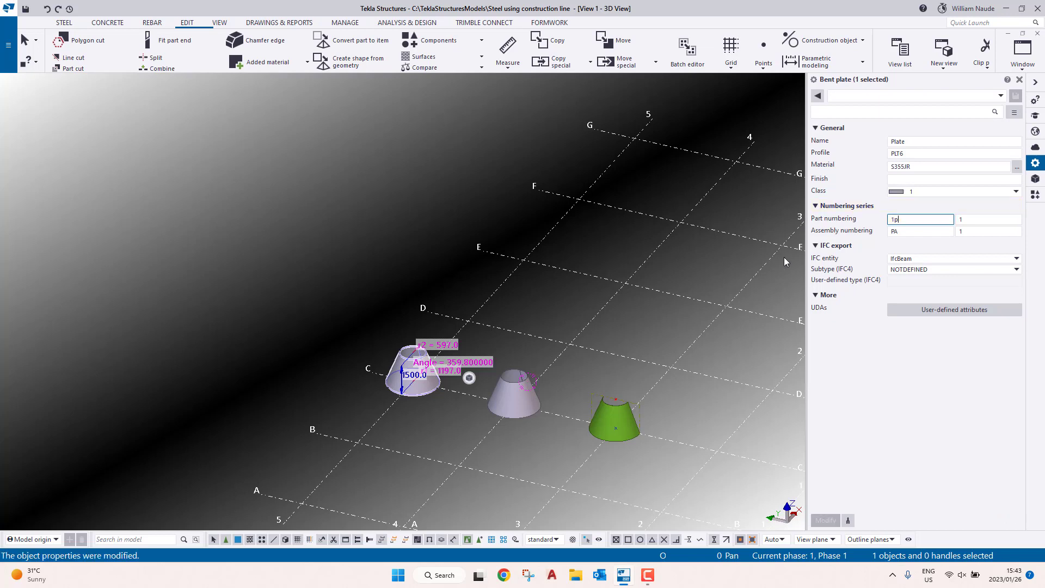
Step: Set the part numbering prefix of the original bent plate at grid intersection C-4 to 2p
click(527, 400)
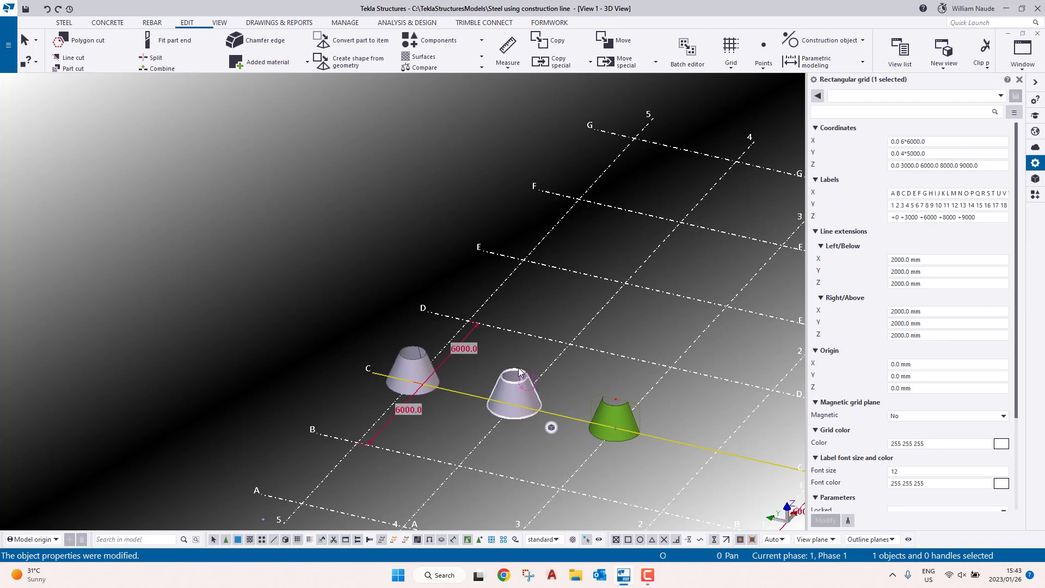
click(895, 219)
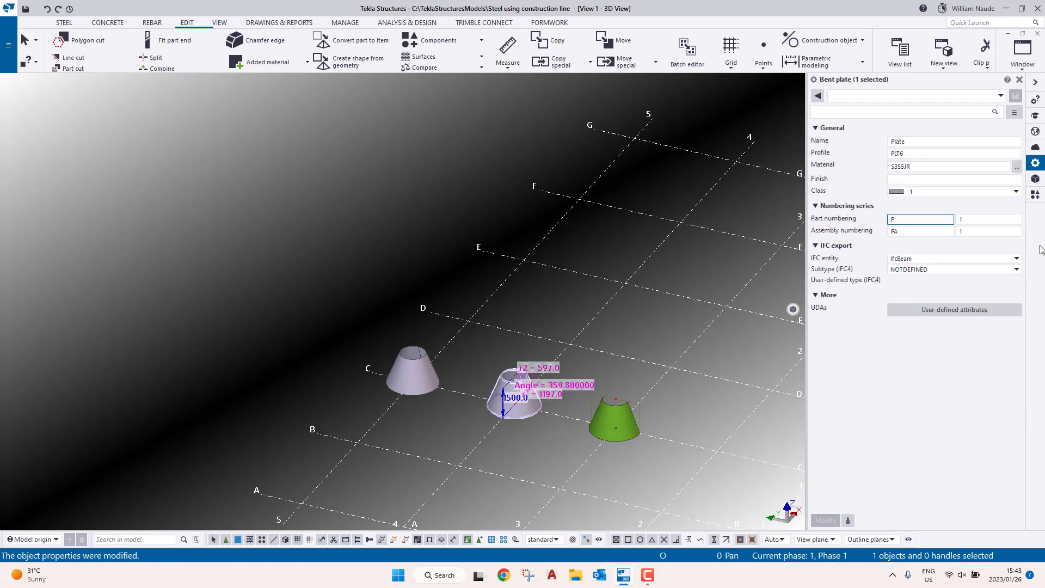
text(2p)
key(Return)
Step: Set the part numbering prefix of the halved ESPD member at grid intersection C-3 to 3p
click(619, 438)
text(3)
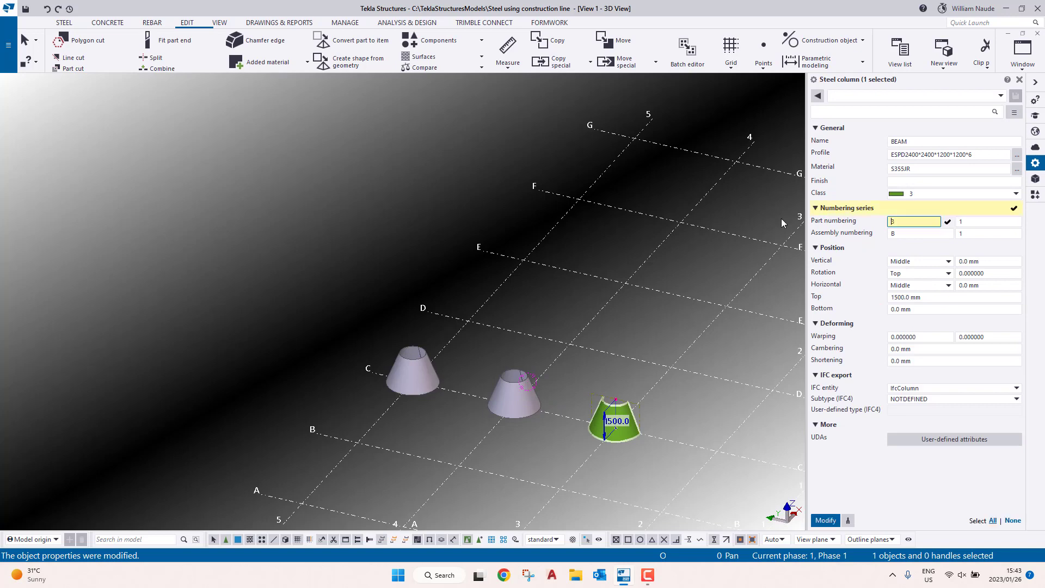
text(p)
key(Return)
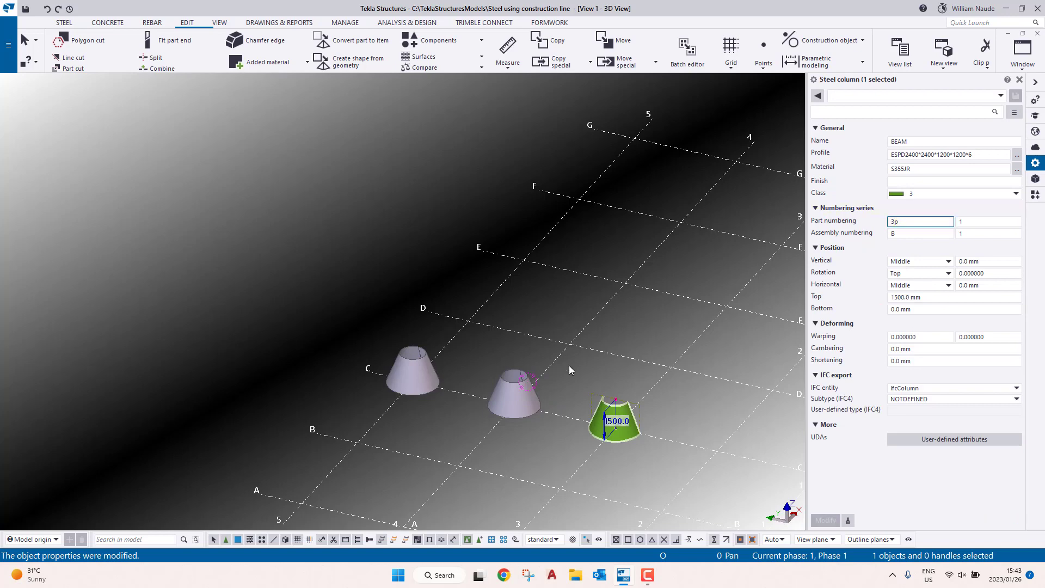
Step: Set the bend angle of the conical bent plate at grid intersection C-5 to 180 degrees
click(358, 368)
click(375, 373)
click(442, 402)
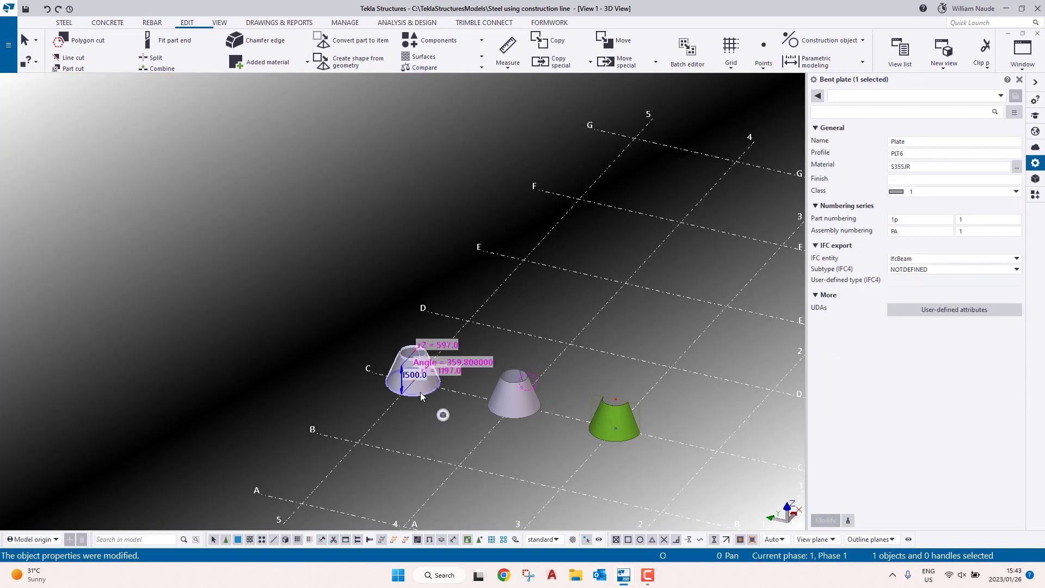
scroll(435, 381, up, 5)
click(459, 303)
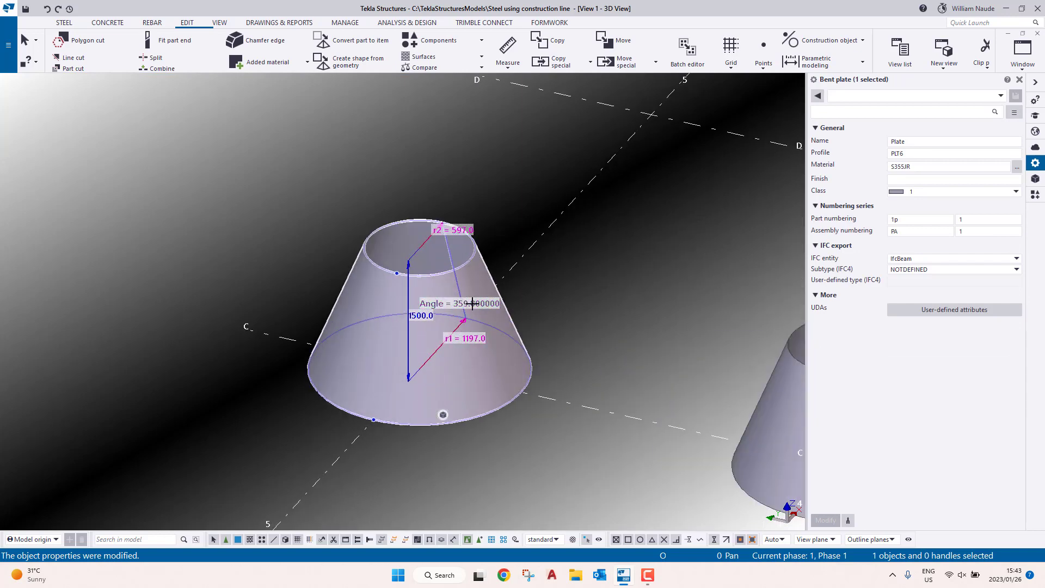
text(180)
key(Return)
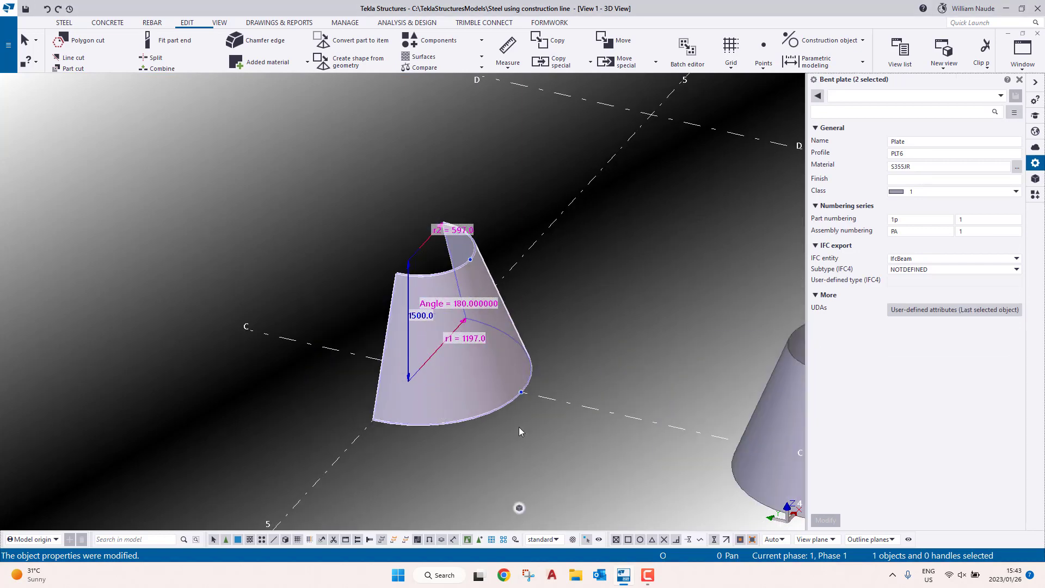
Step: Rotate the conical bent plate at grid intersection C-5 by 90 degrees around Z about that intersection
click(566, 315)
scroll(615, 276, down, 4)
middle_drag(616, 276, 339, 223)
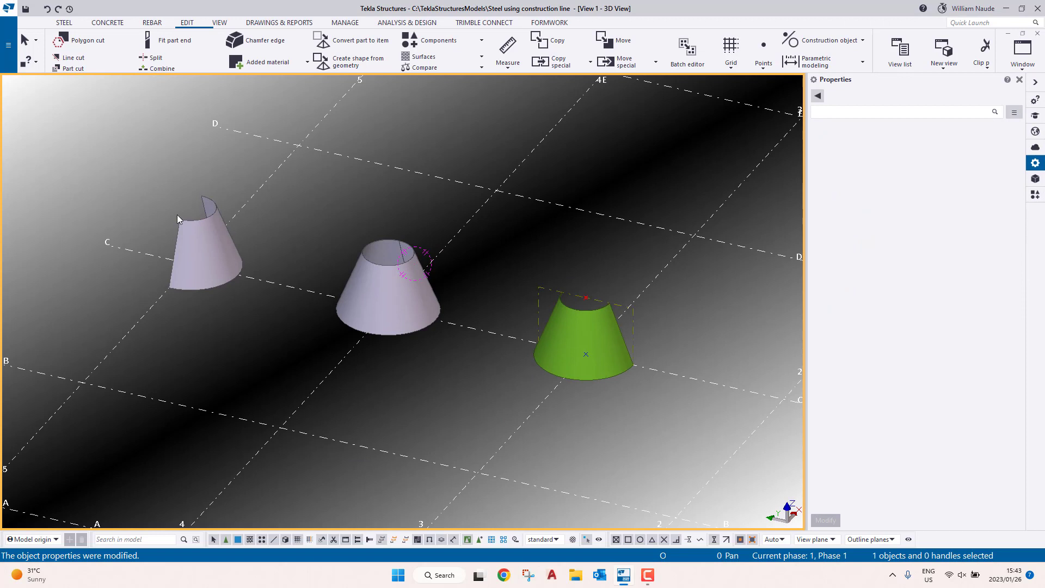
click(213, 252)
right_click(316, 214)
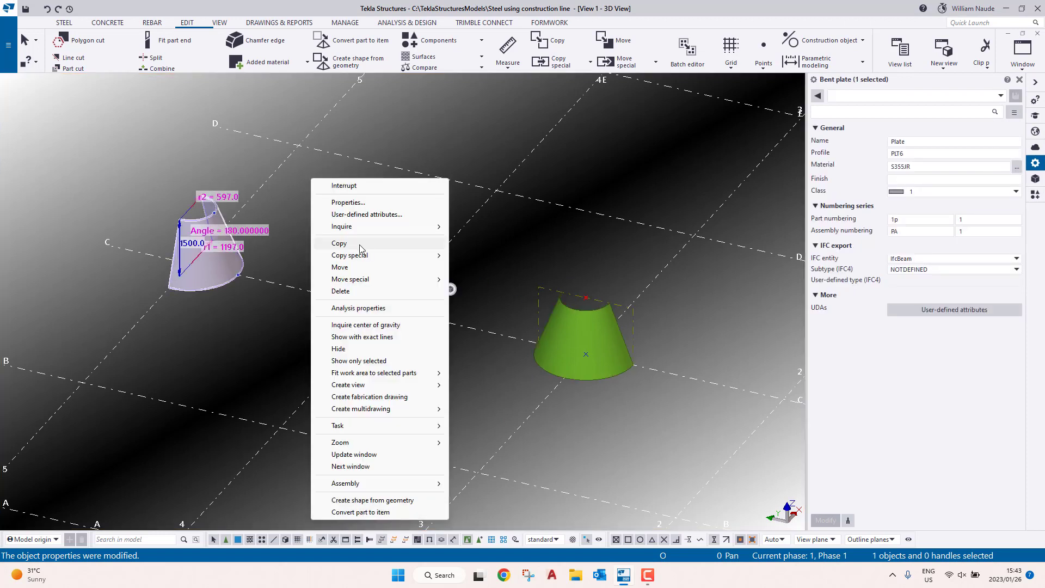
mouse_move(359, 279)
click(480, 291)
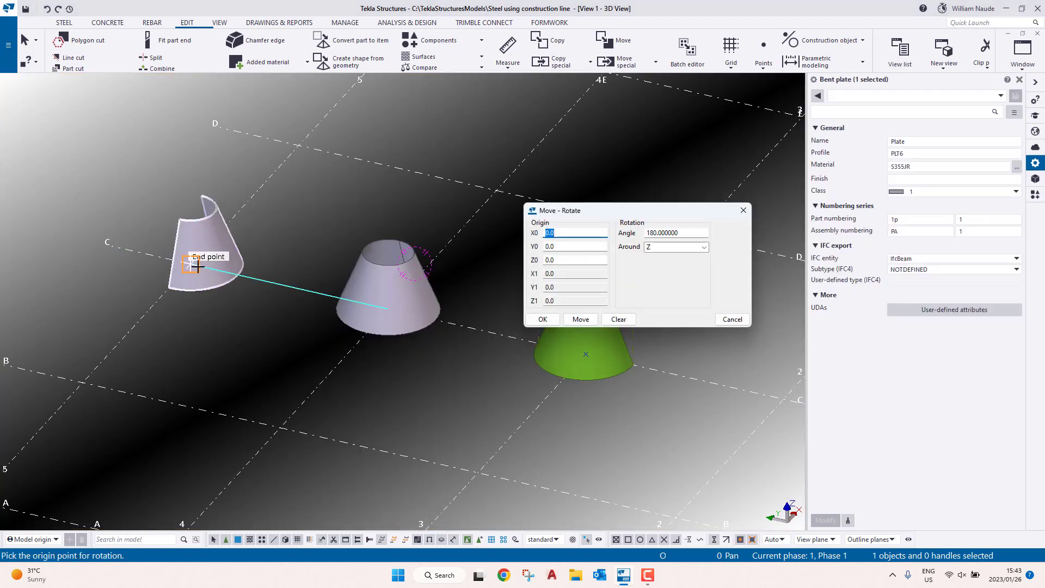
click(197, 266)
text(9)
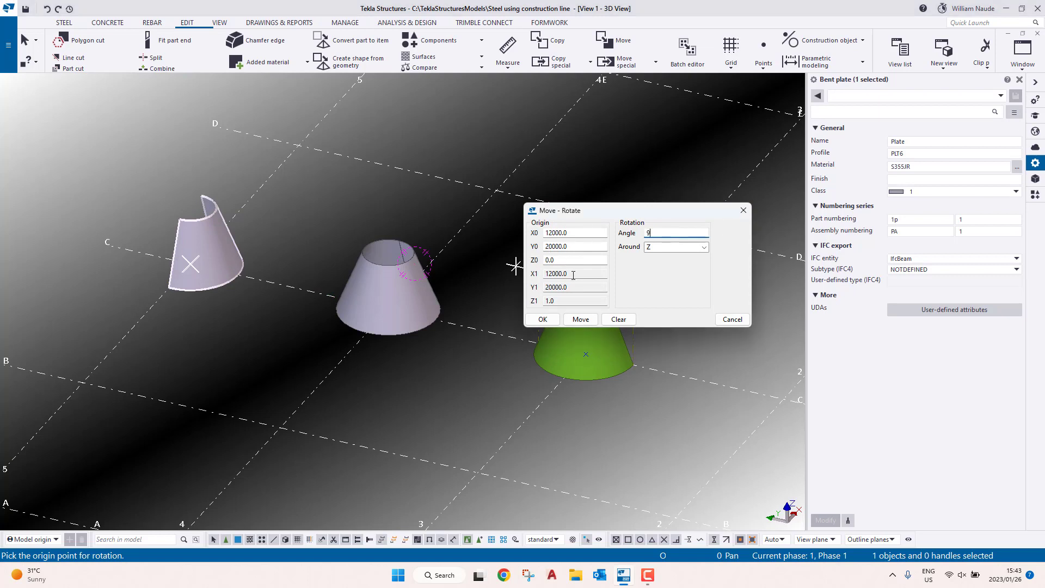
text(0)
click(580, 319)
right_click(269, 203)
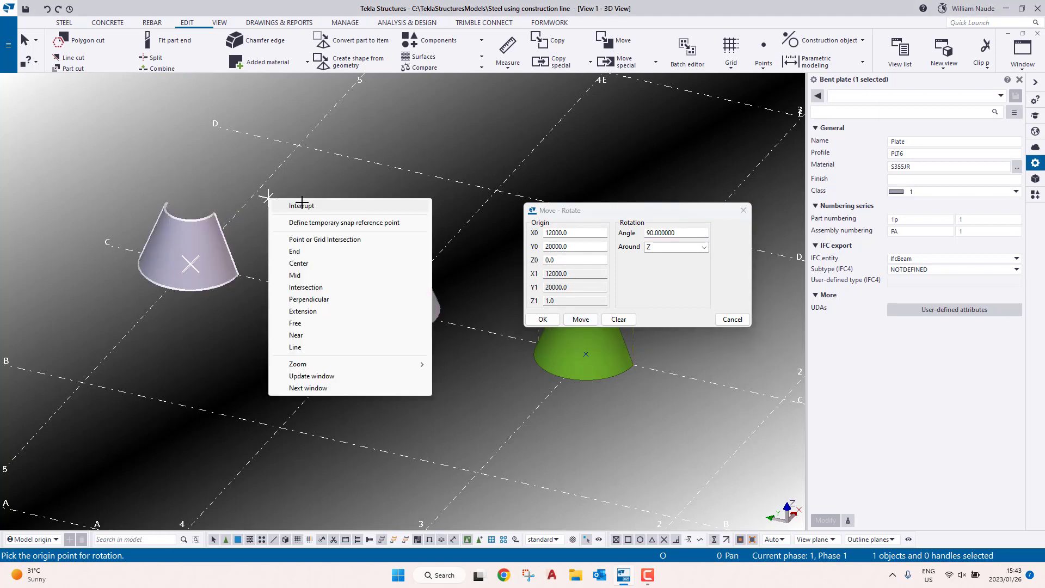
click(275, 205)
Step: Redraw the view and delete the point at the halved ESPD member on grid intersection C-3
middle_drag(588, 352, 452, 346)
right_click(374, 222)
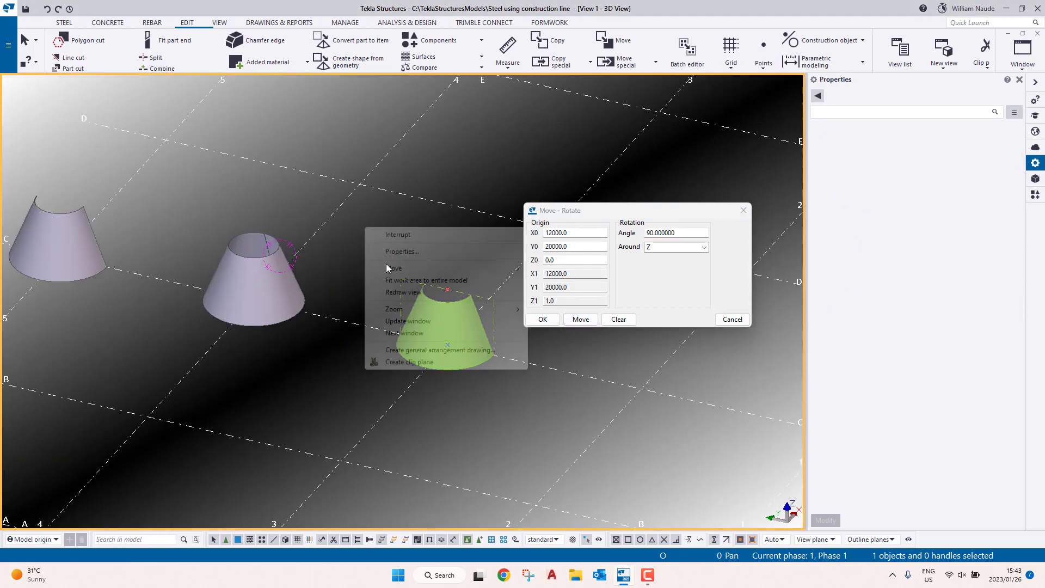
click(430, 293)
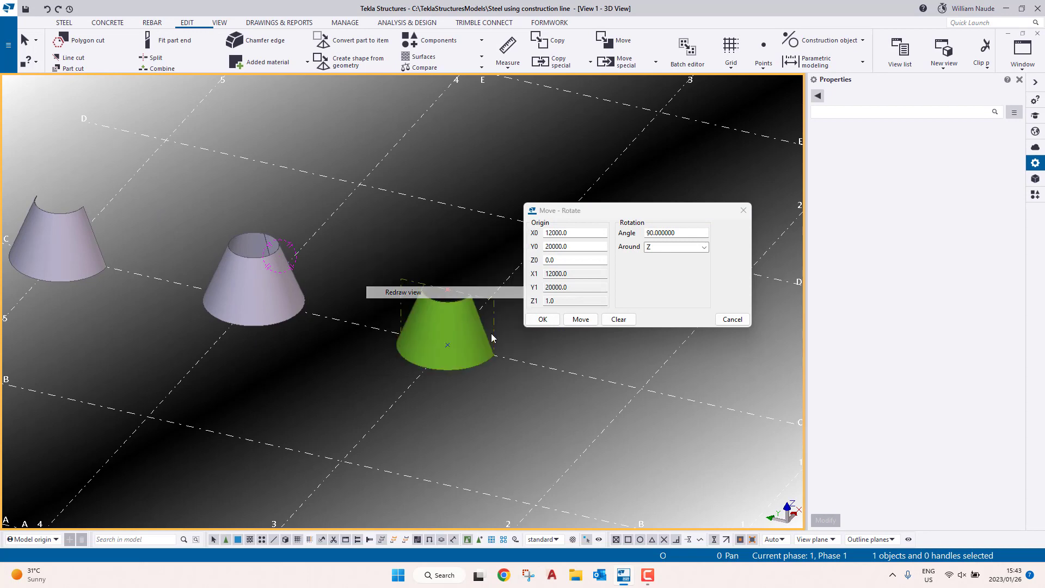
click(744, 211)
drag(440, 278, 451, 306)
key(Delete)
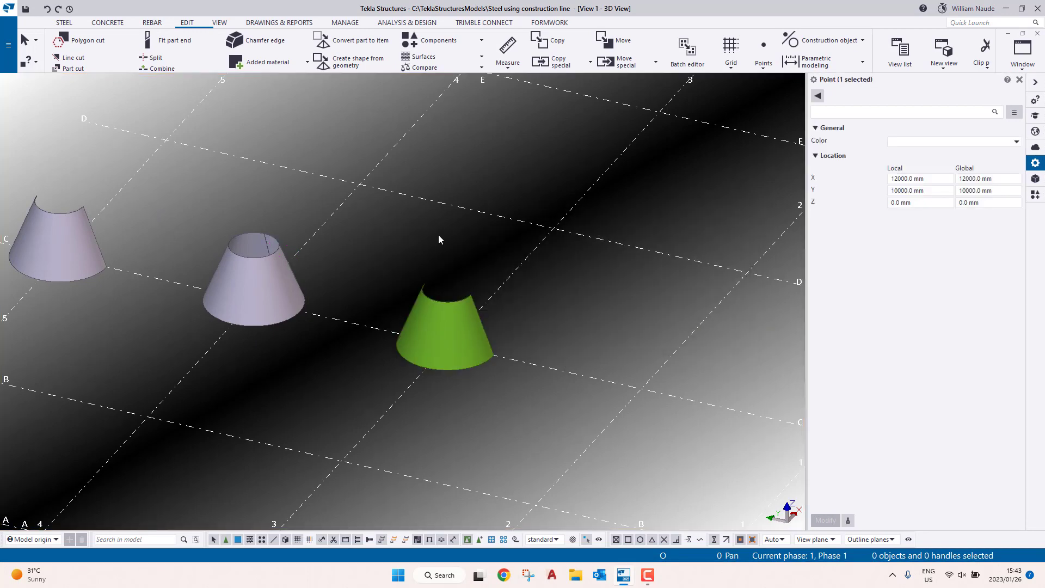
click(439, 234)
Step: Switch the model from the 3D view to the plane view
middle_drag(355, 255, 444, 271)
scroll(444, 272, down, 3)
ctrl+middle_drag(333, 285, 453, 283)
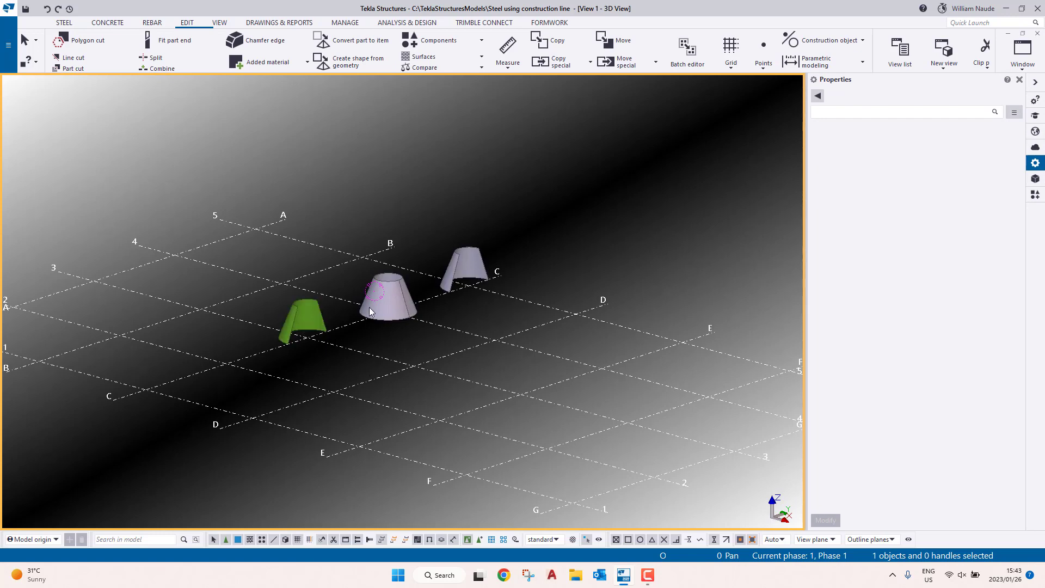
ctrl+middle_drag(369, 311, 568, 323)
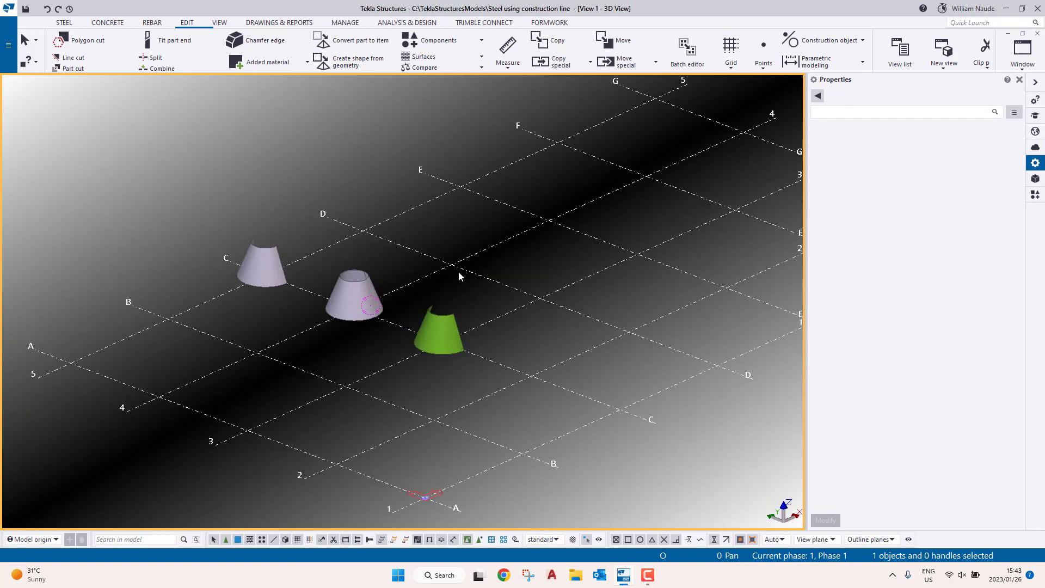
middle_drag(436, 233, 411, 268)
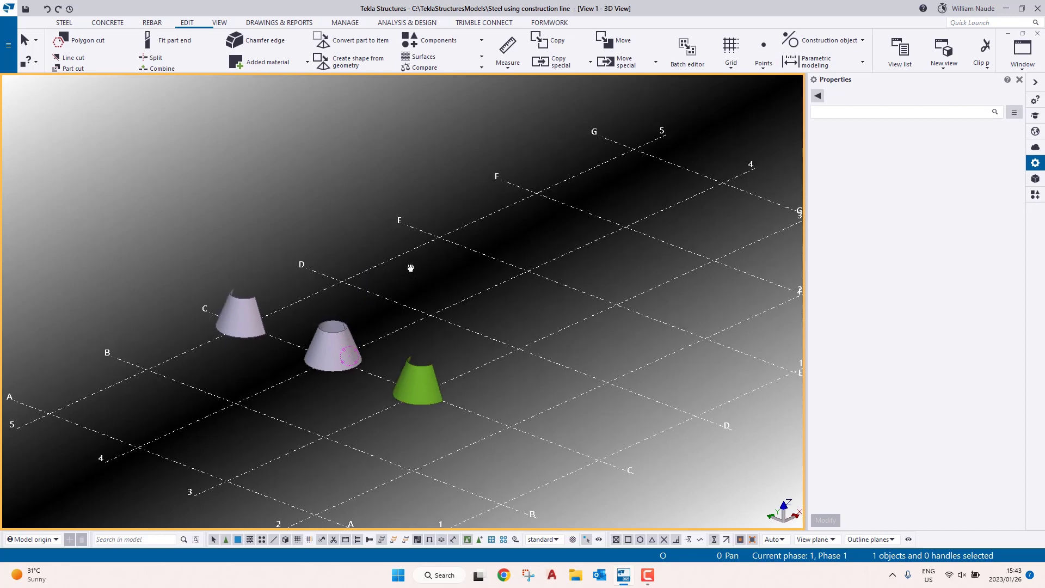
key(ctrl+p)
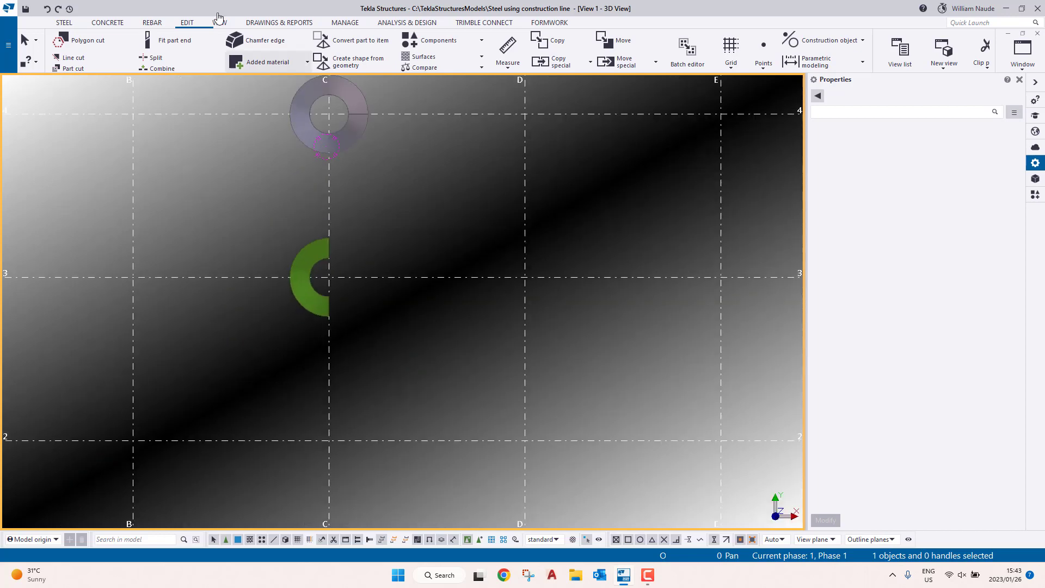
Step: Draw a 180-degree construction arc of radius 1197 mm centred on grid intersection C-2, with both ends on grid line C
click(187, 23)
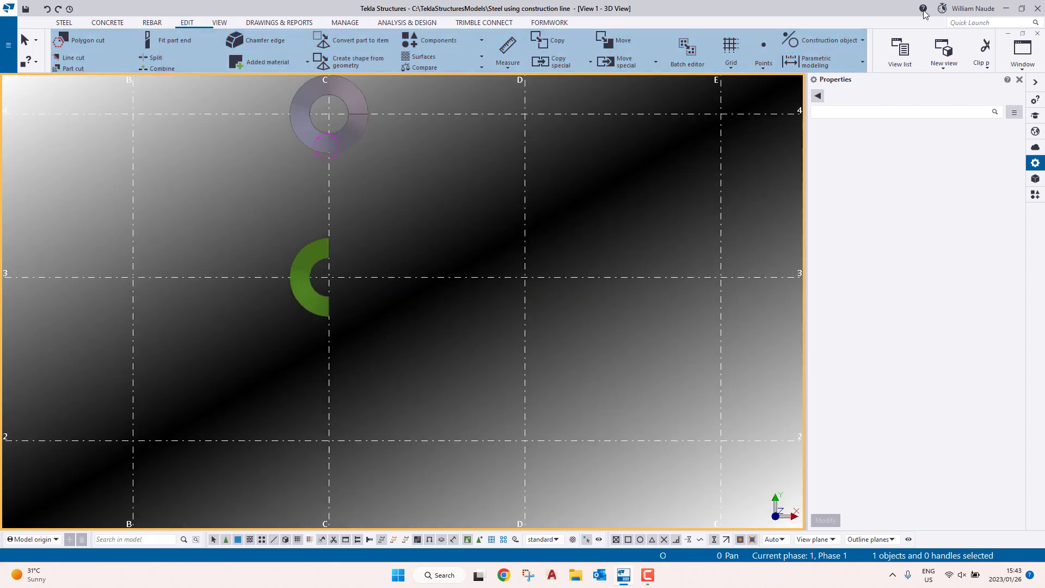
click(828, 43)
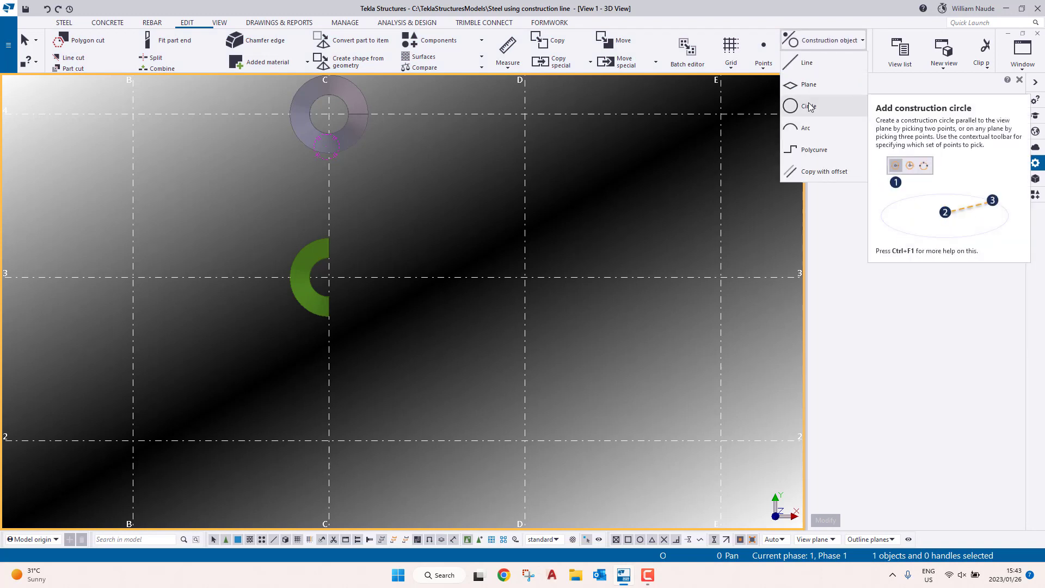
click(818, 132)
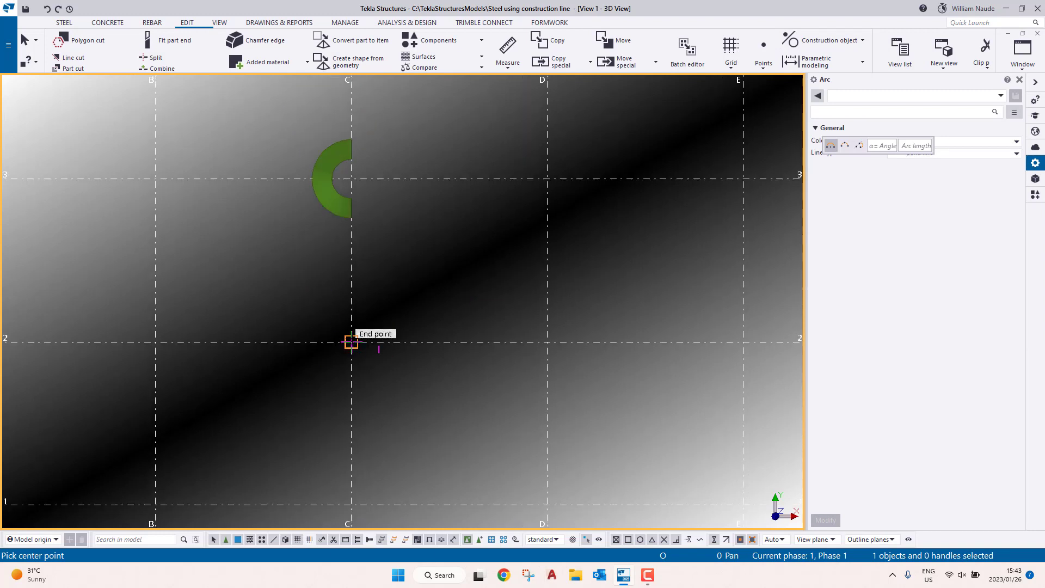
click(351, 342)
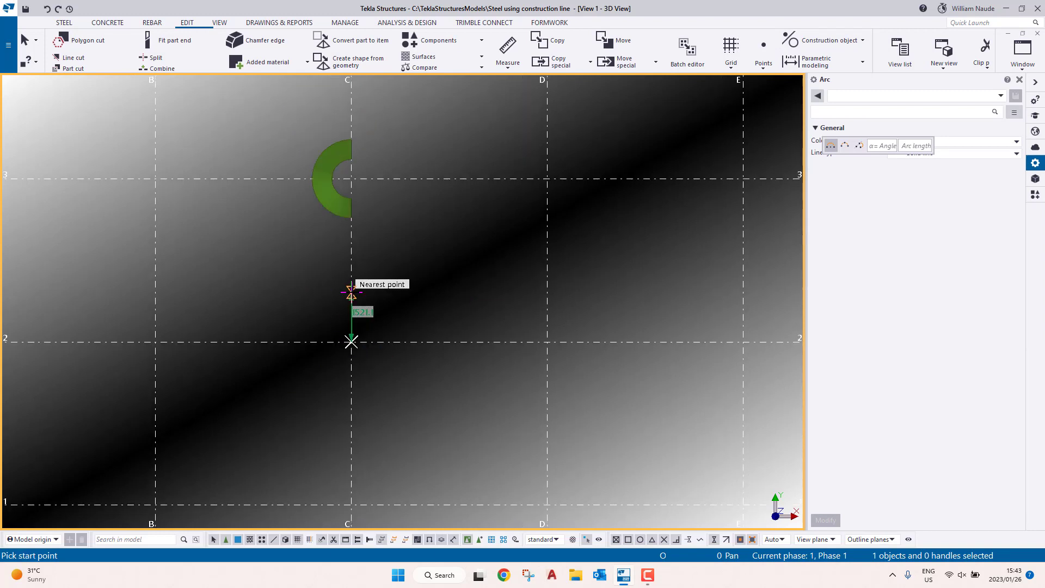
text(1200)
key(Return)
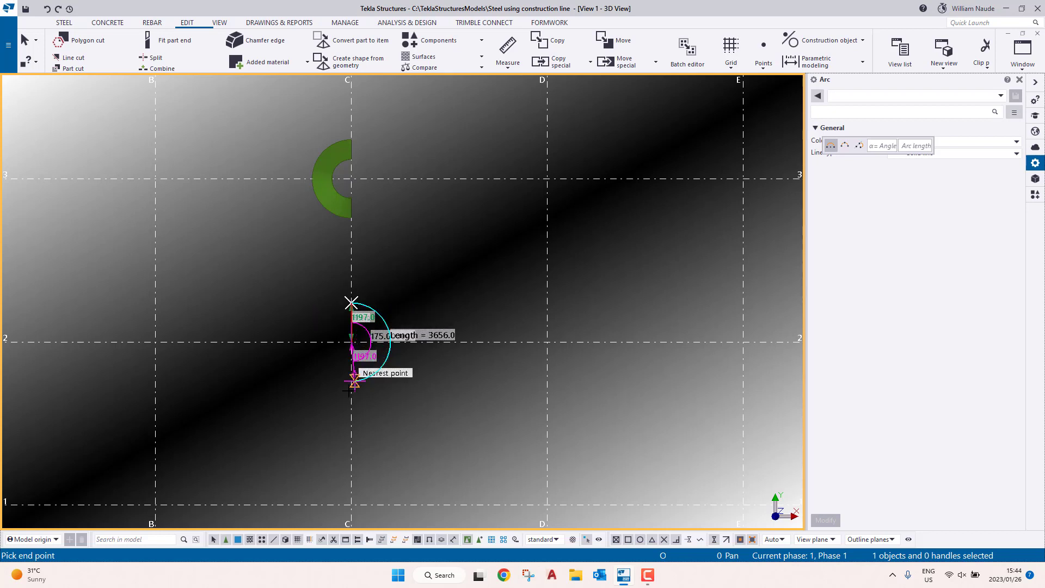
scroll(348, 380, up, 3)
scroll(351, 376, up, 5)
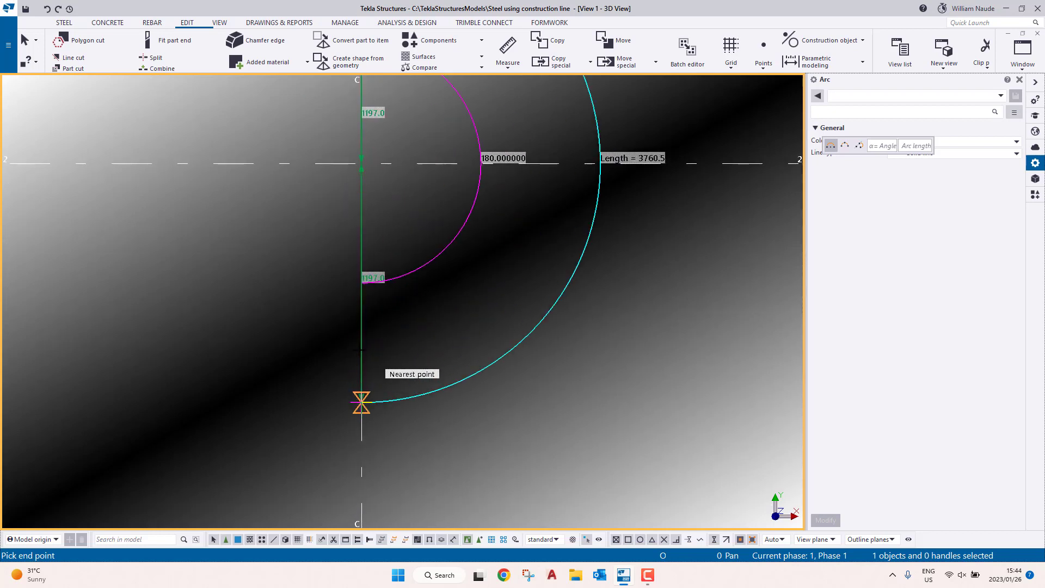
click(362, 400)
scroll(362, 350, down, 3)
right_click(460, 200)
click(494, 209)
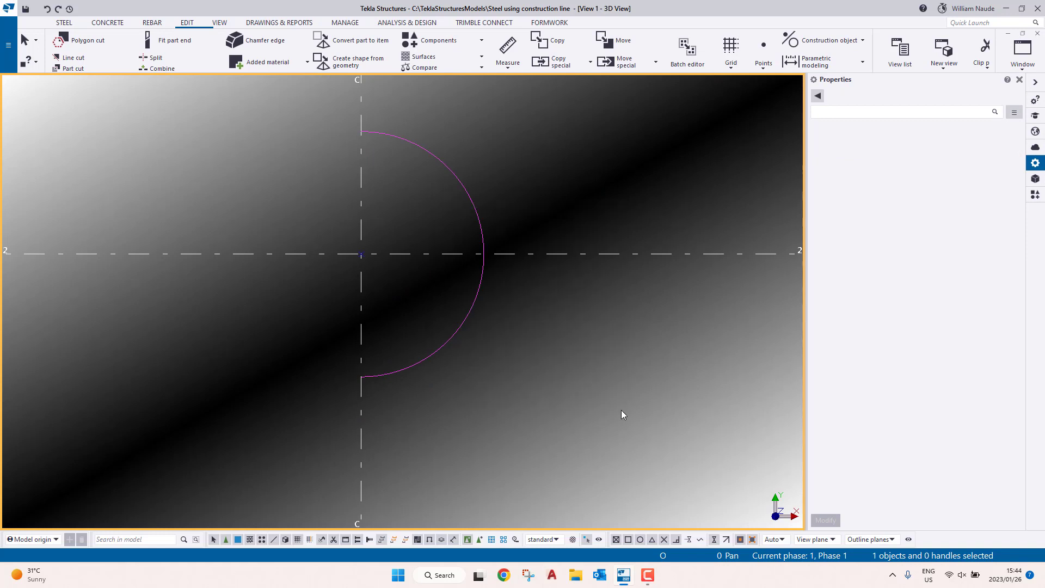
Step: Draw a 1500 mm construction line along grid line C from intersection C-2 towards grid line 3
scroll(459, 162, down, 2)
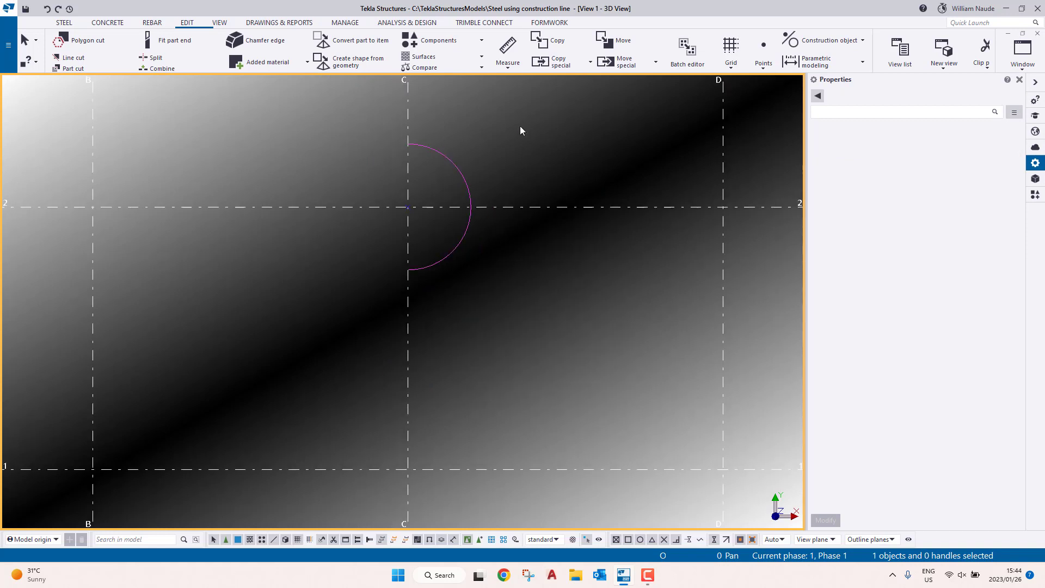
click(828, 40)
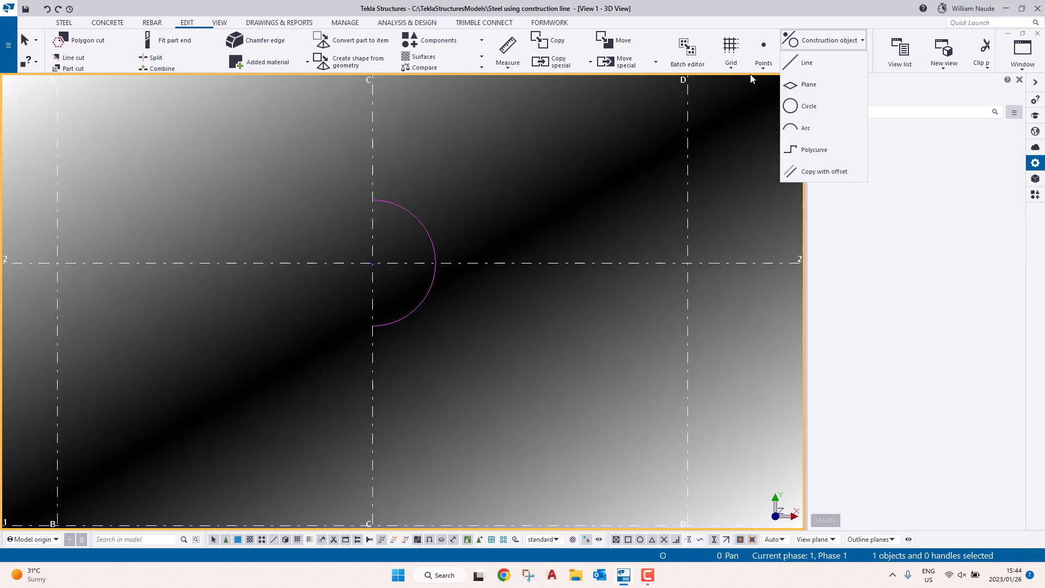
click(828, 64)
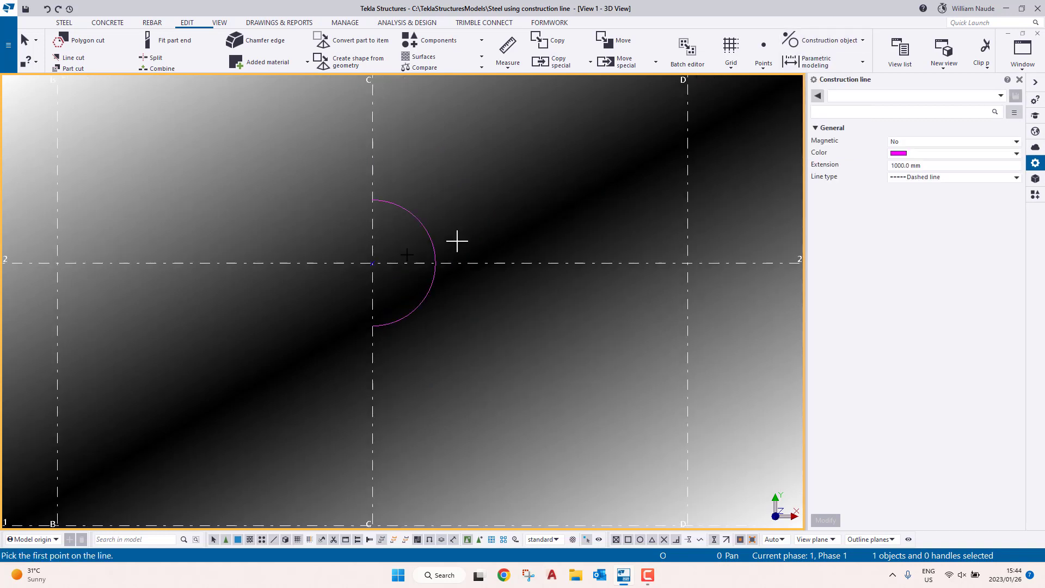
click(372, 263)
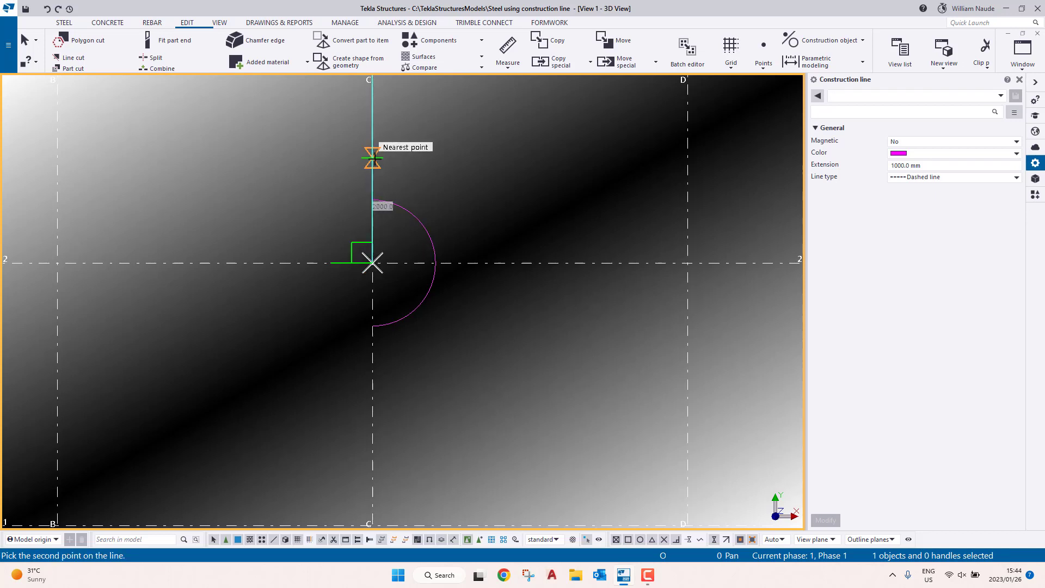
text(150)
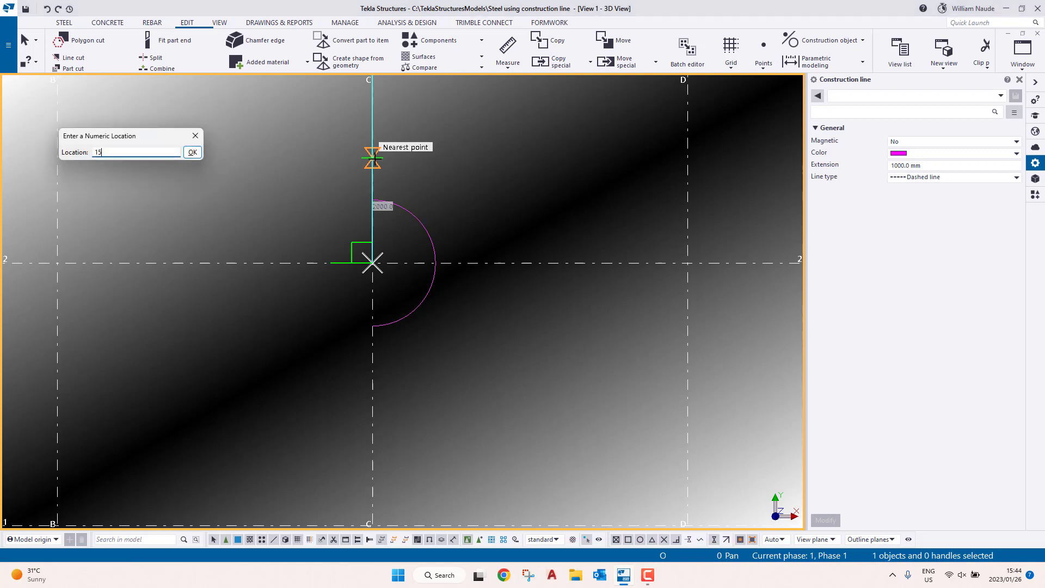
key(Return)
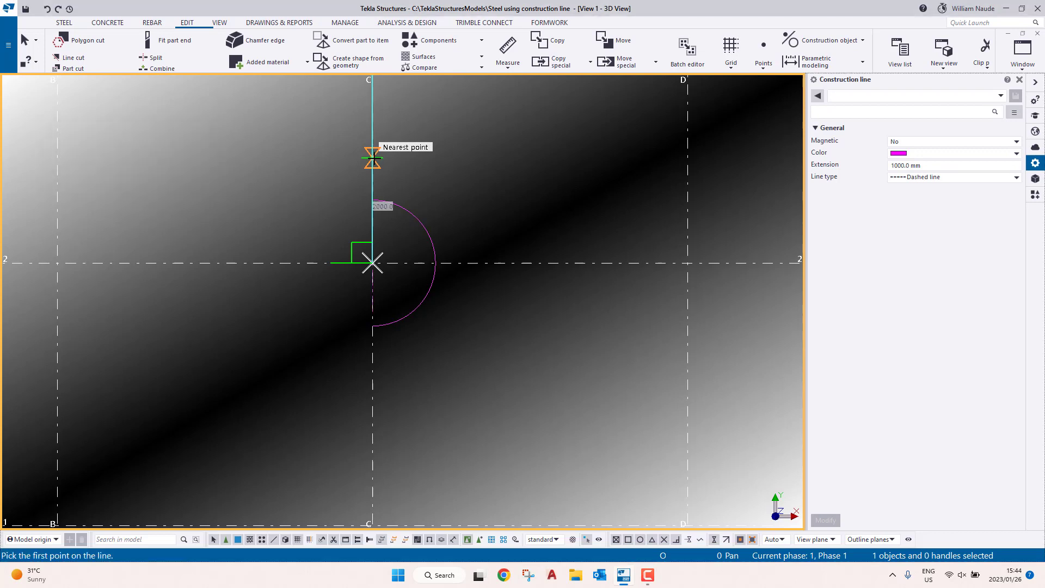
right_click(405, 113)
click(438, 131)
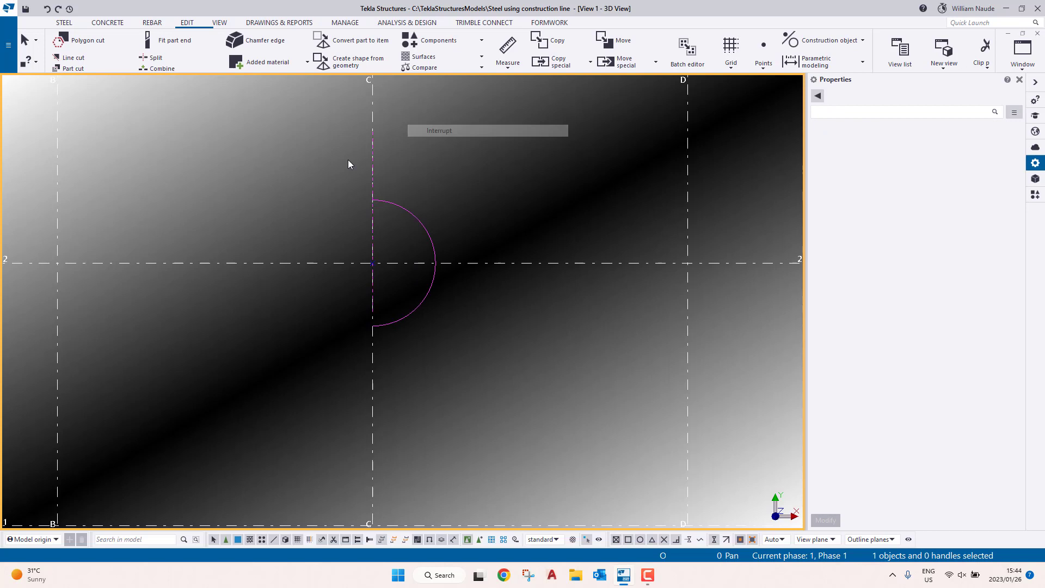
Step: Copy the construction line on grid line C from its far end to intersection C-2, extending it towards grid line 1
click(372, 146)
right_click(460, 118)
click(489, 170)
click(373, 184)
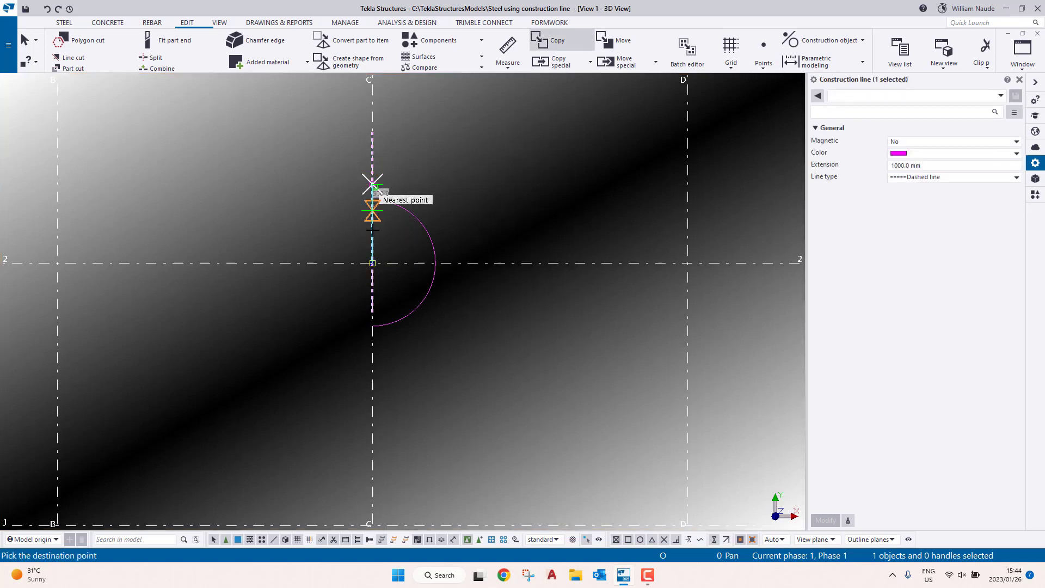
click(373, 263)
right_click(481, 166)
click(502, 172)
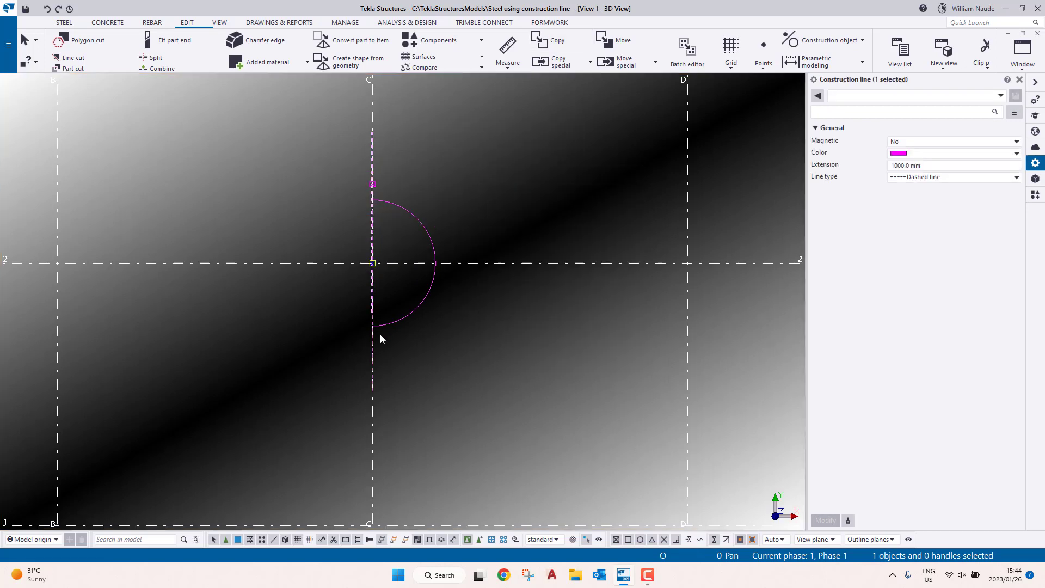
ctrl+click(372, 370)
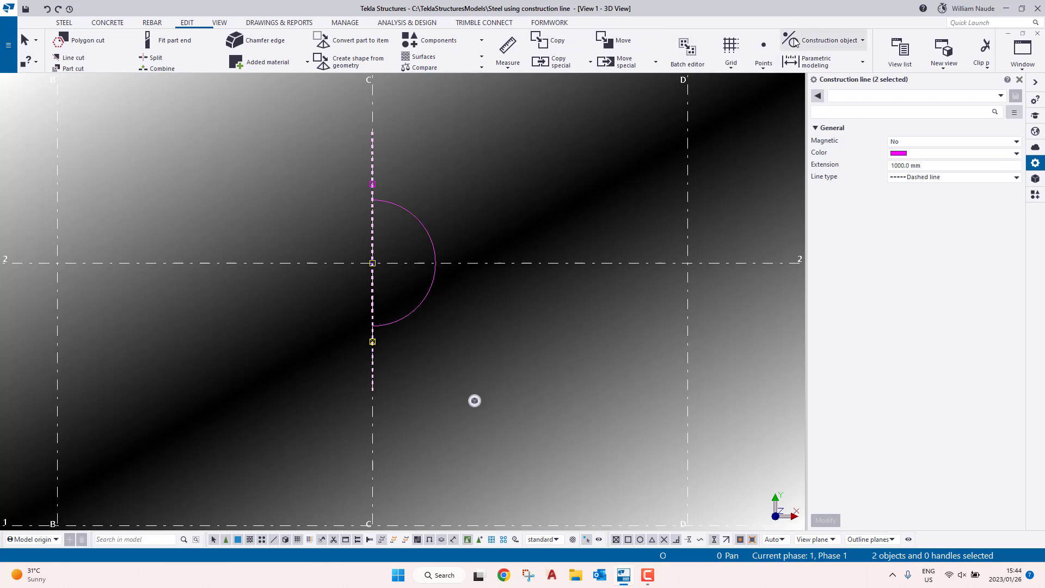
Step: Draw a 1197 mm construction line parallel to grid line 2, from the end of the first construction line towards grid line D
click(812, 43)
click(807, 63)
click(373, 185)
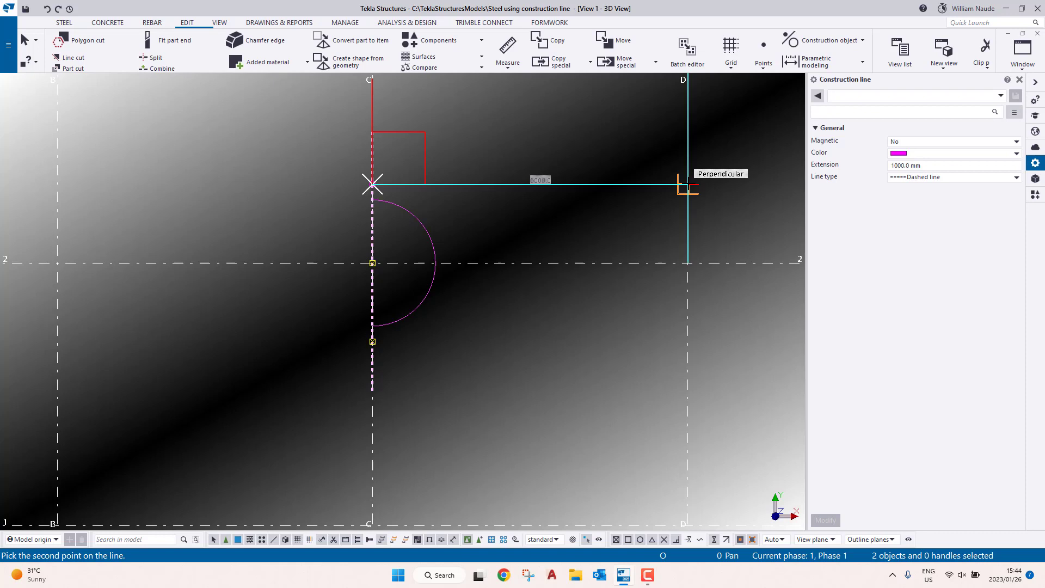
text(1197)
key(Return)
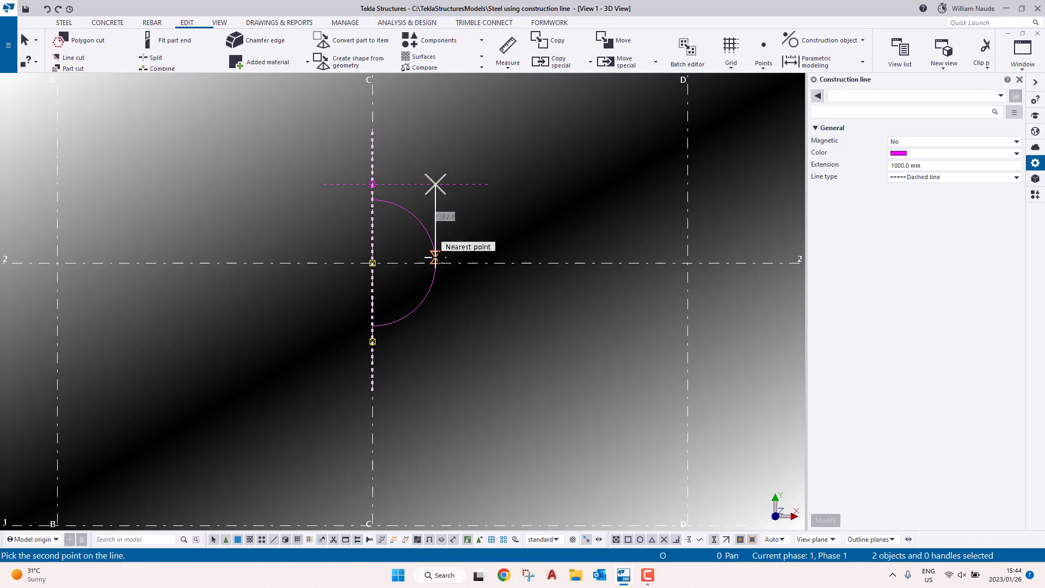
right_click(433, 182)
click(460, 186)
Step: Delete the 1197 mm construction line parallel to grid line 2
click(437, 185)
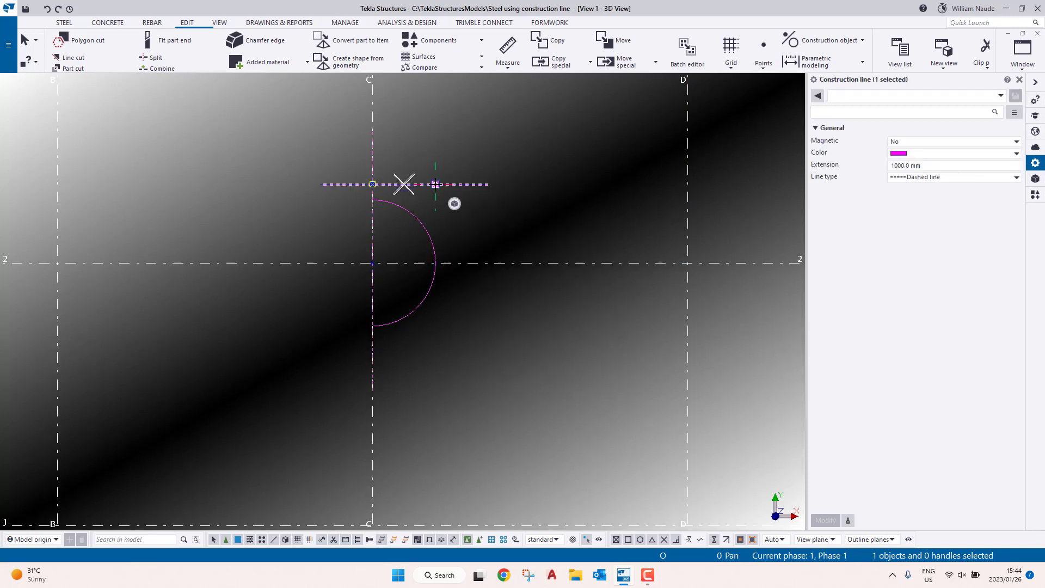
right_click(455, 130)
click(479, 205)
right_click(436, 180)
click(452, 185)
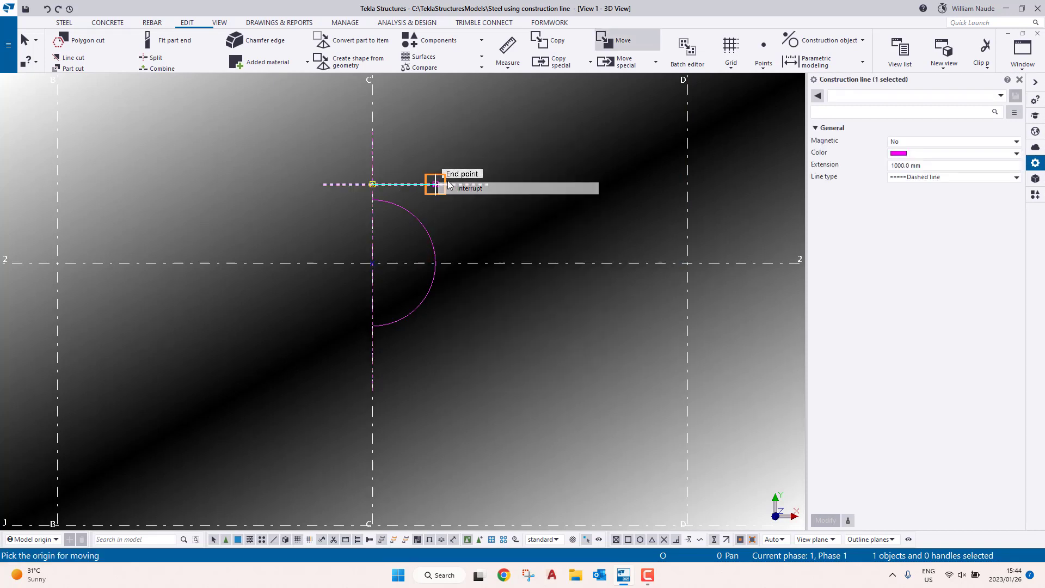
key(Delete)
Step: Draw a 2997 mm construction line parallel to grid line 2, from the upper construction line end on grid line C towards grid line D
click(863, 40)
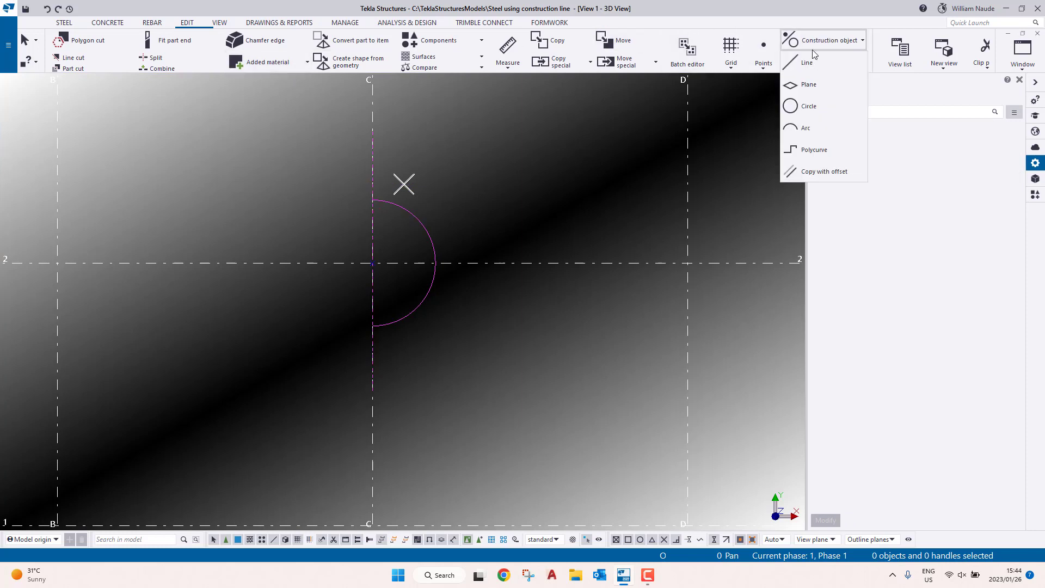
click(814, 86)
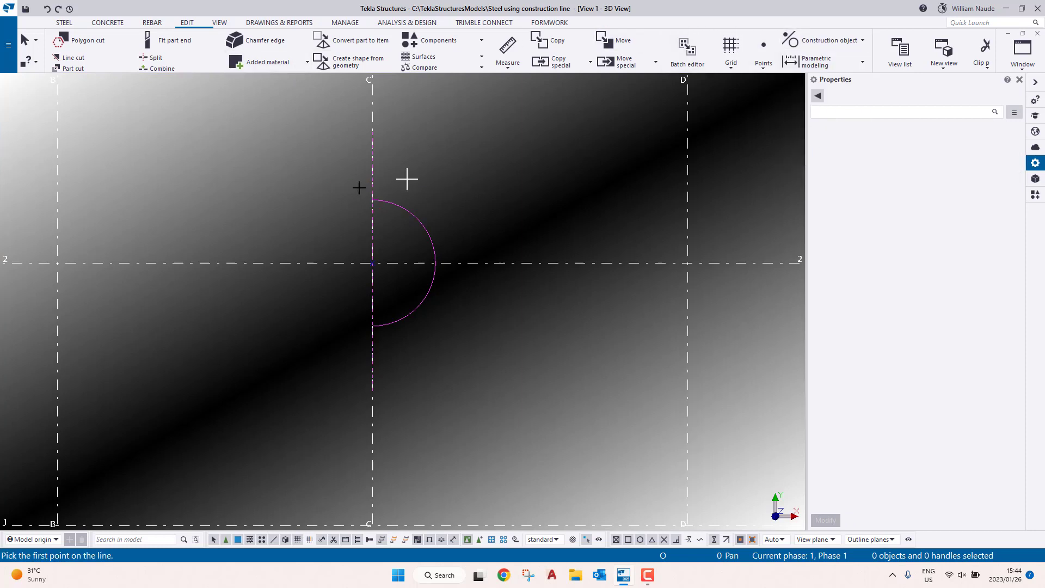
click(373, 185)
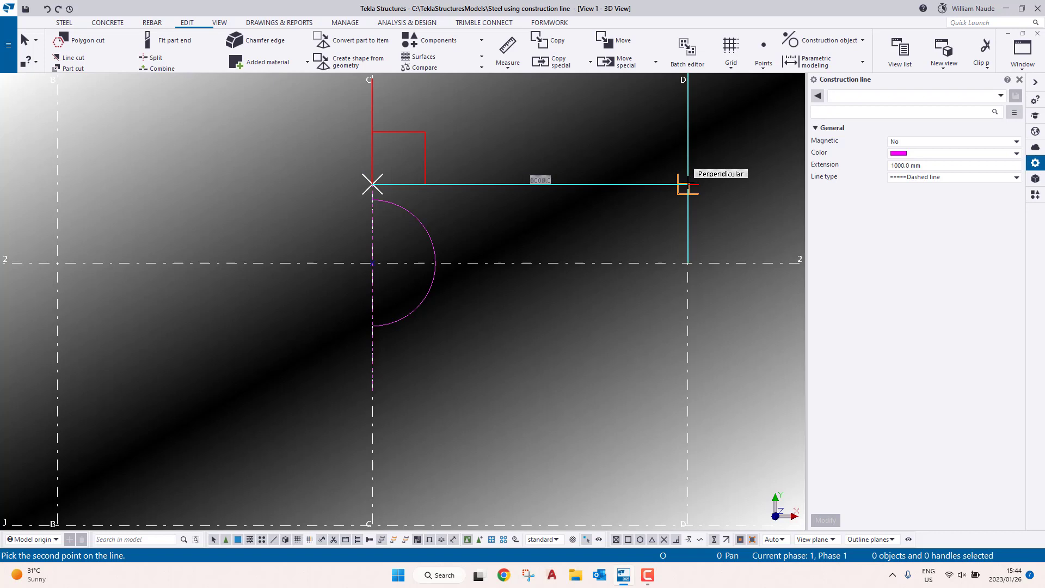
text(2997)
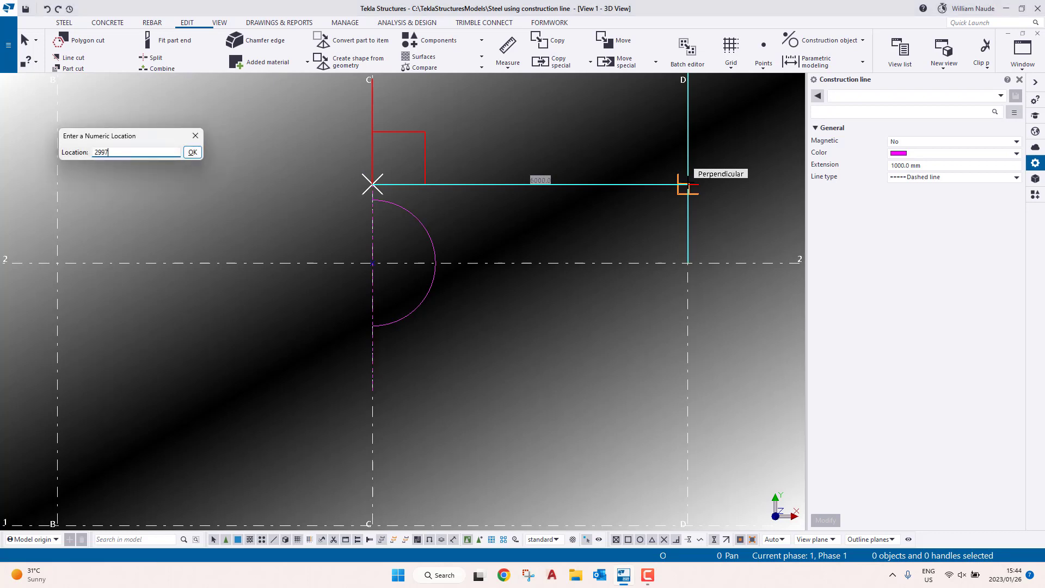
key(Return)
right_click(477, 187)
click(499, 192)
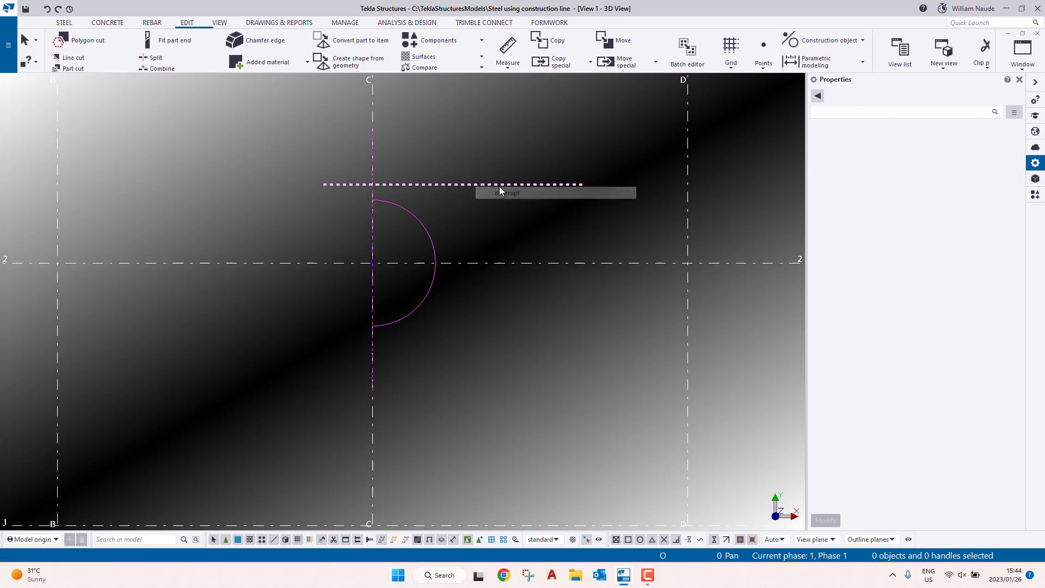
Step: Copy the 2997 mm construction line along grid line C to the opposite construction line end, towards grid line 1
click(496, 184)
right_click(496, 185)
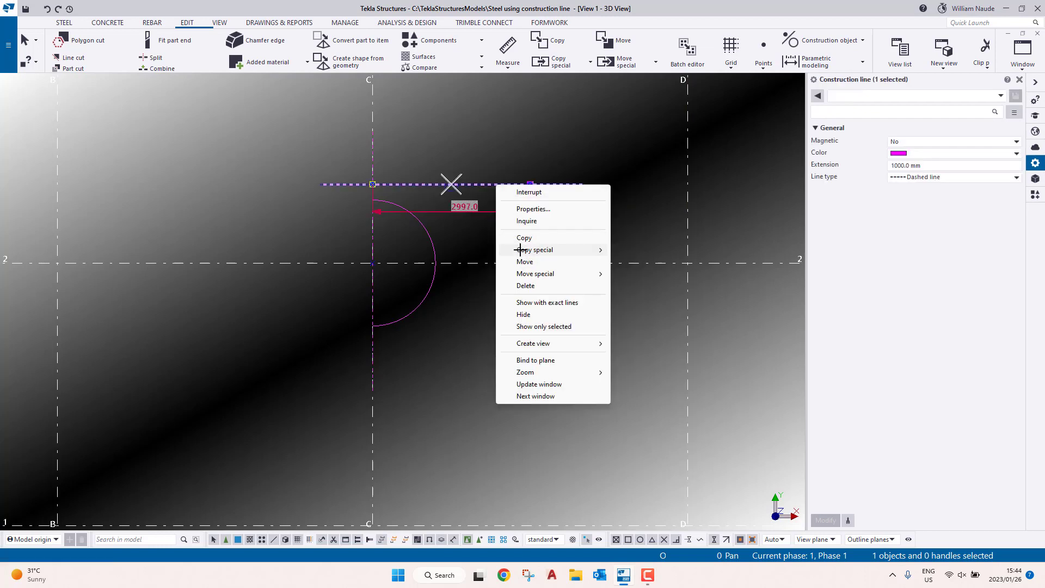
click(439, 234)
click(525, 184)
right_click(525, 185)
click(548, 239)
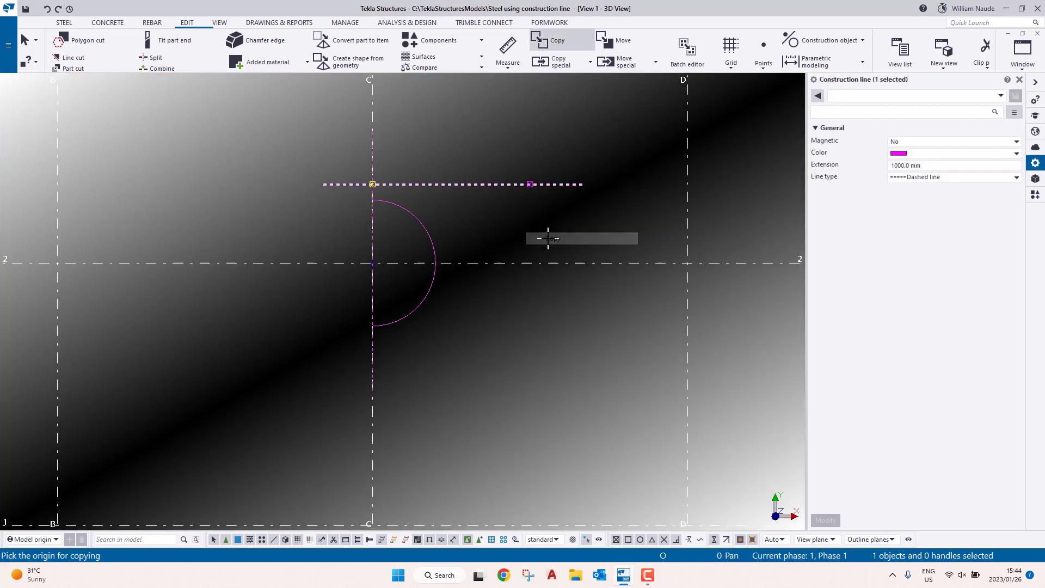
click(372, 184)
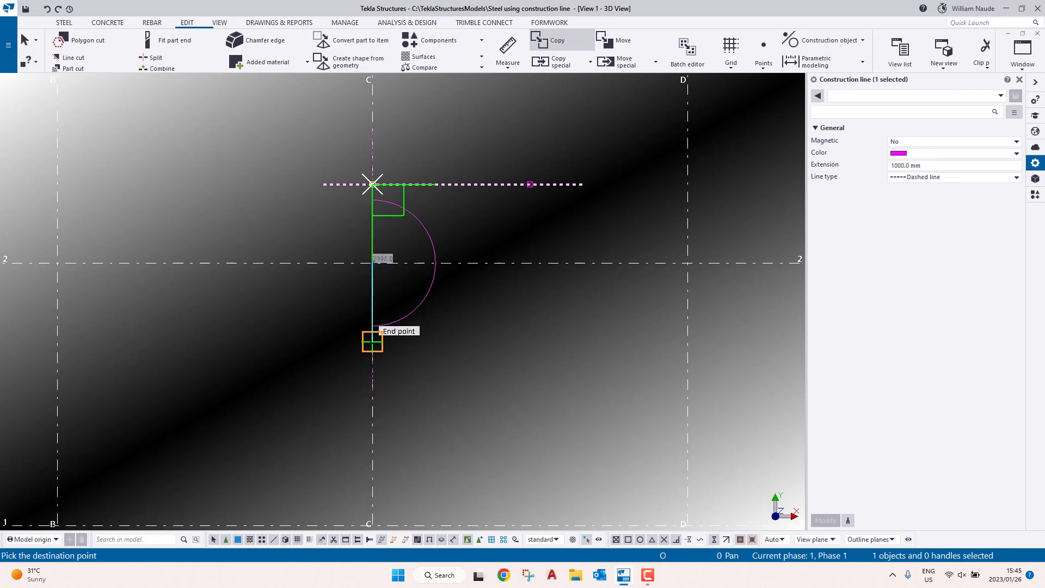
click(372, 342)
right_click(488, 251)
click(510, 257)
click(514, 227)
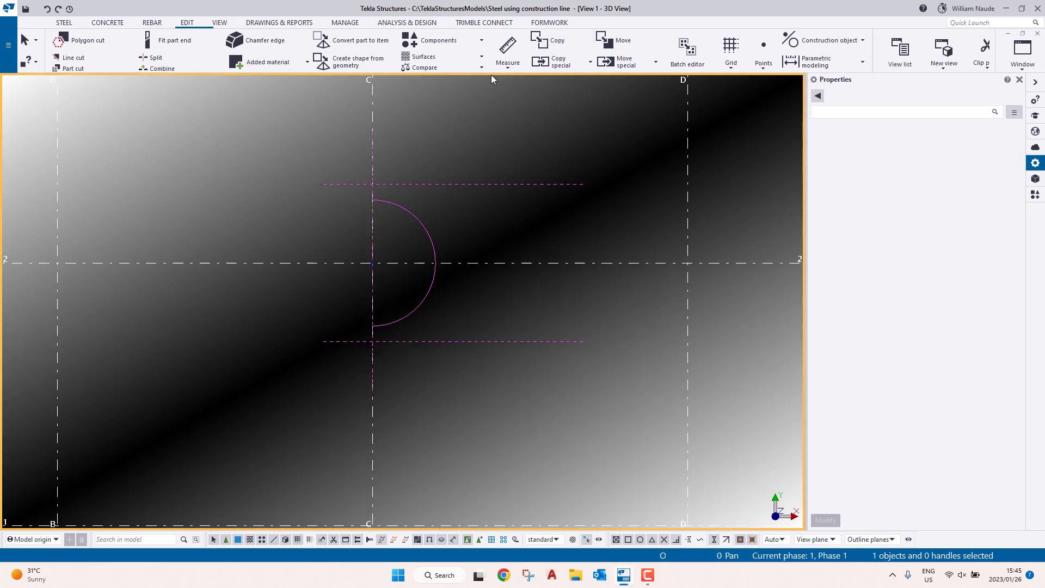
Step: Draw a construction line connecting the grid line D side ends of the two 2997 mm lines
click(808, 41)
click(811, 81)
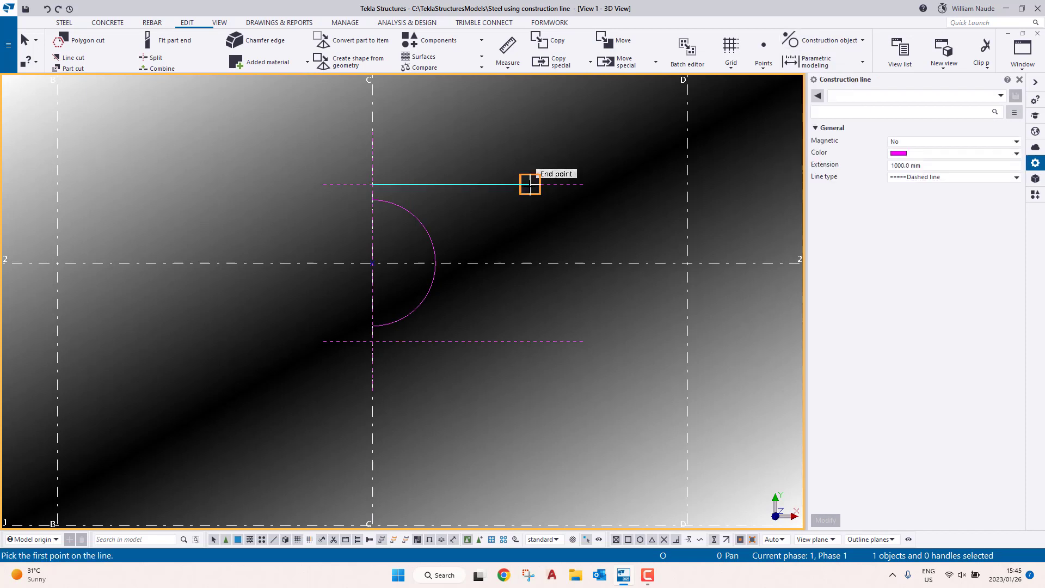
click(531, 184)
click(530, 341)
right_click(544, 207)
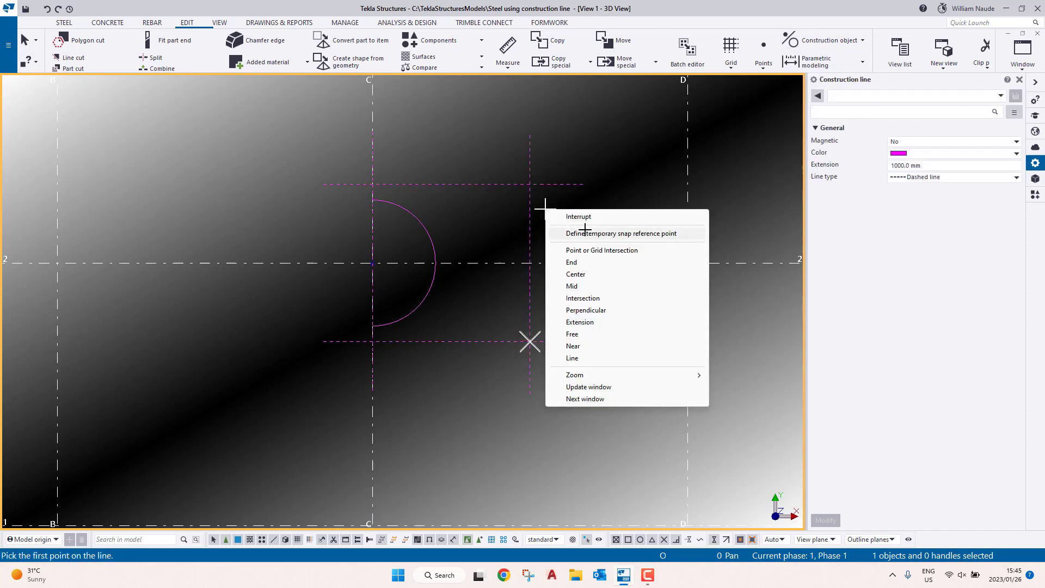
click(566, 219)
right_click(571, 219)
click(604, 227)
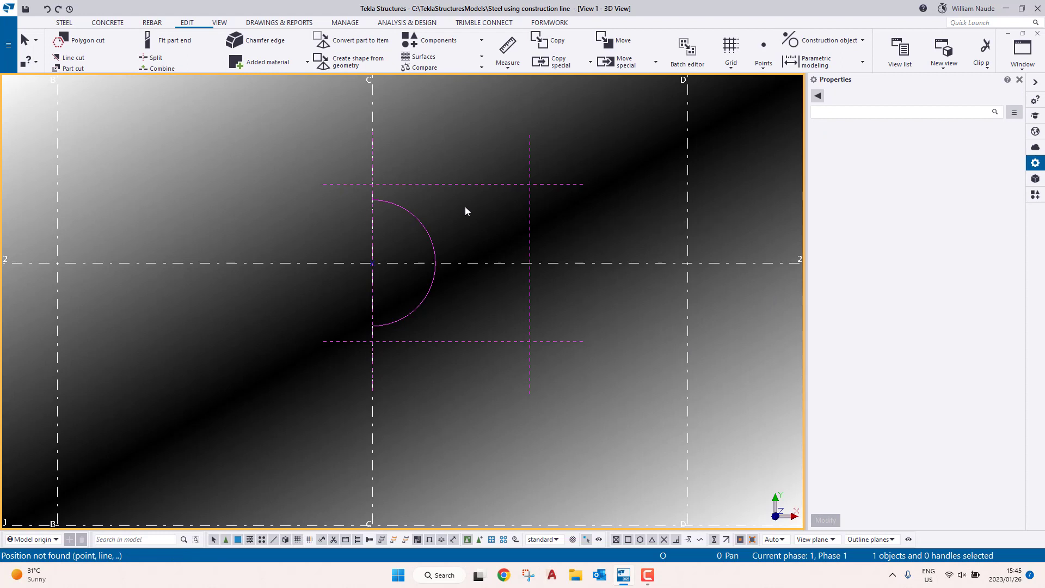
Step: Draw a three-sided polycurve through the four construction line corners, leaving the side along grid line C open
scroll(469, 241, down, 1)
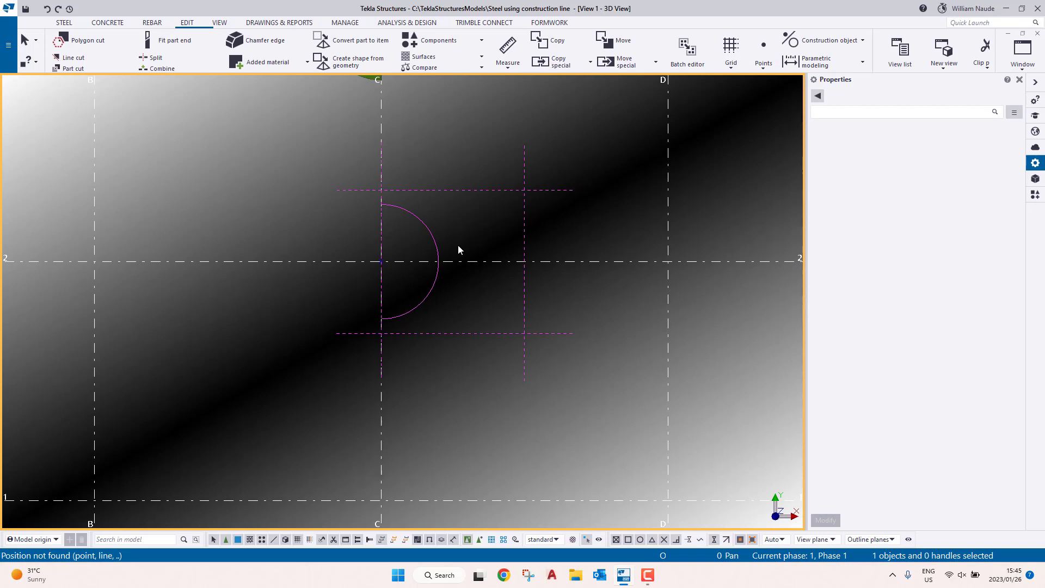
click(829, 38)
click(814, 146)
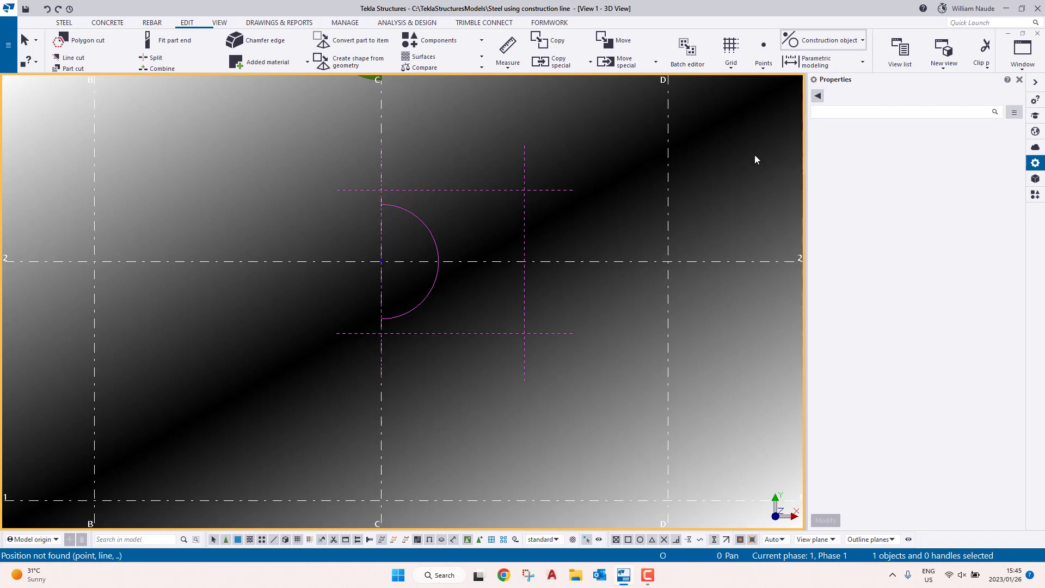
click(382, 190)
click(524, 190)
click(525, 333)
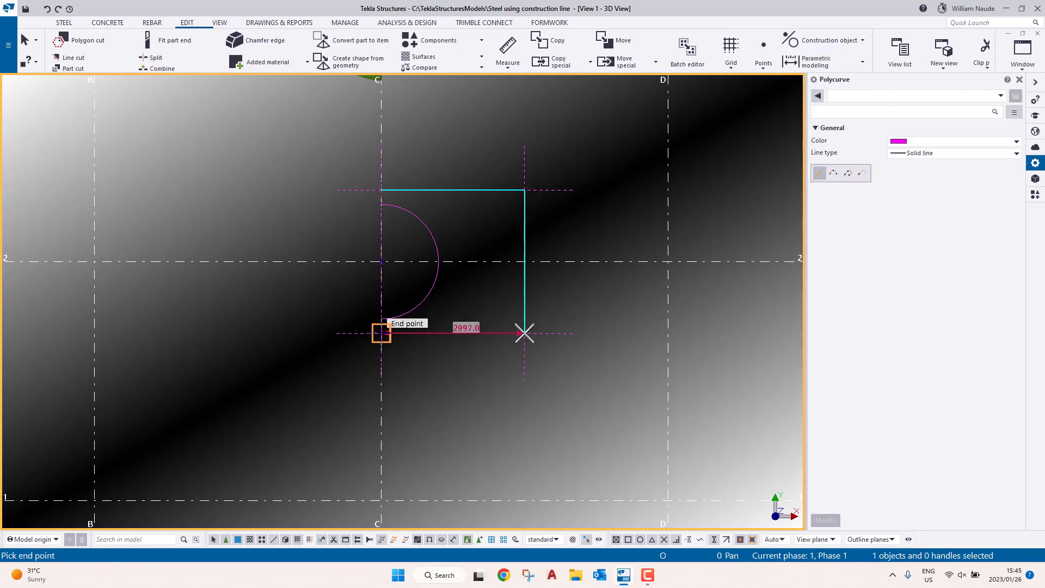
click(382, 333)
middle_click(381, 333)
right_click(516, 262)
click(551, 267)
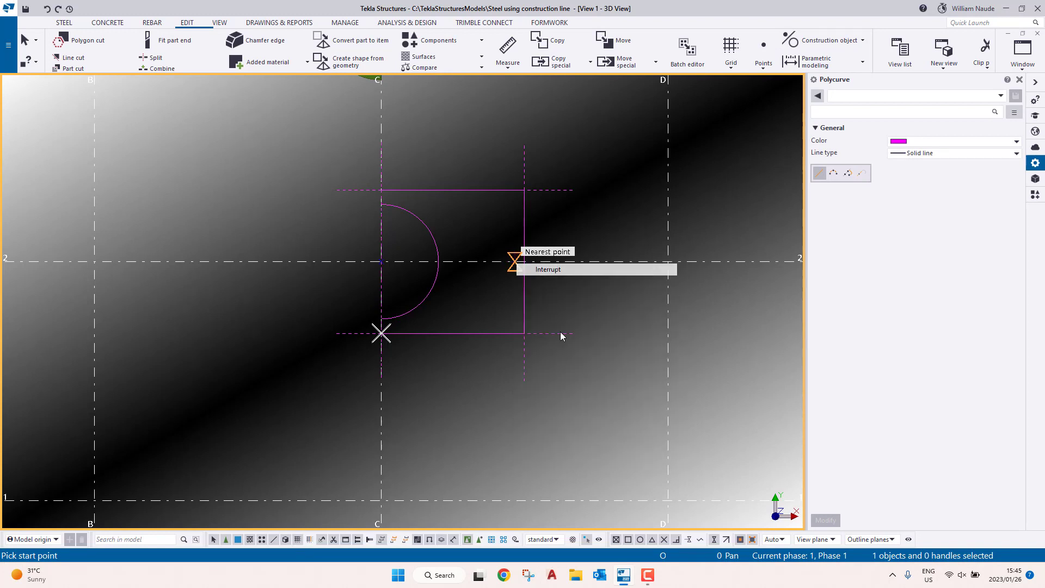
Step: Delete the dashed construction lines around the three-sided polycurve
drag(583, 374, 556, 164)
key(Delete)
drag(555, 157, 371, 171)
key(Delete)
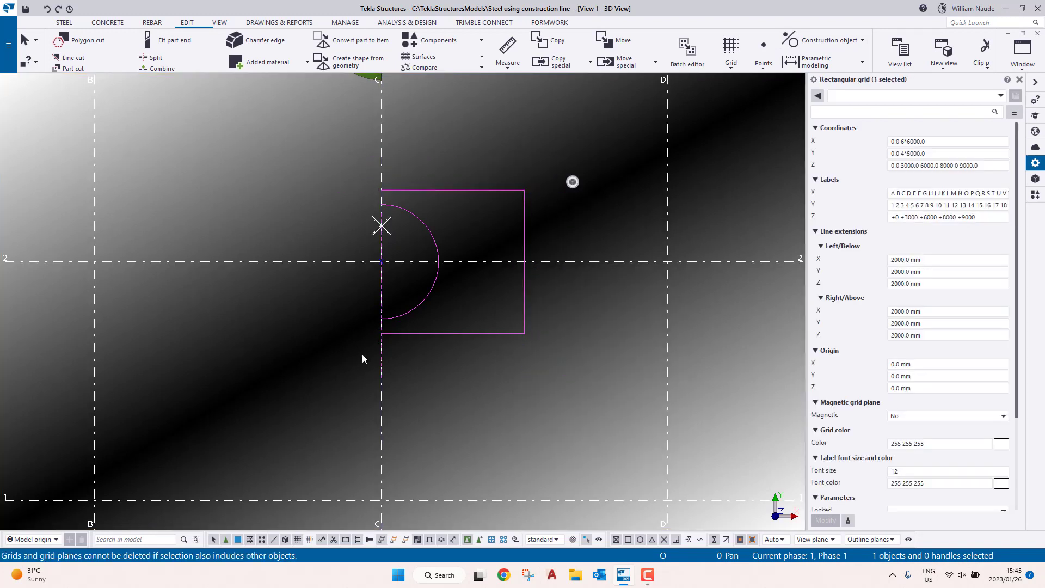
click(351, 367)
scroll(394, 341, up, 4)
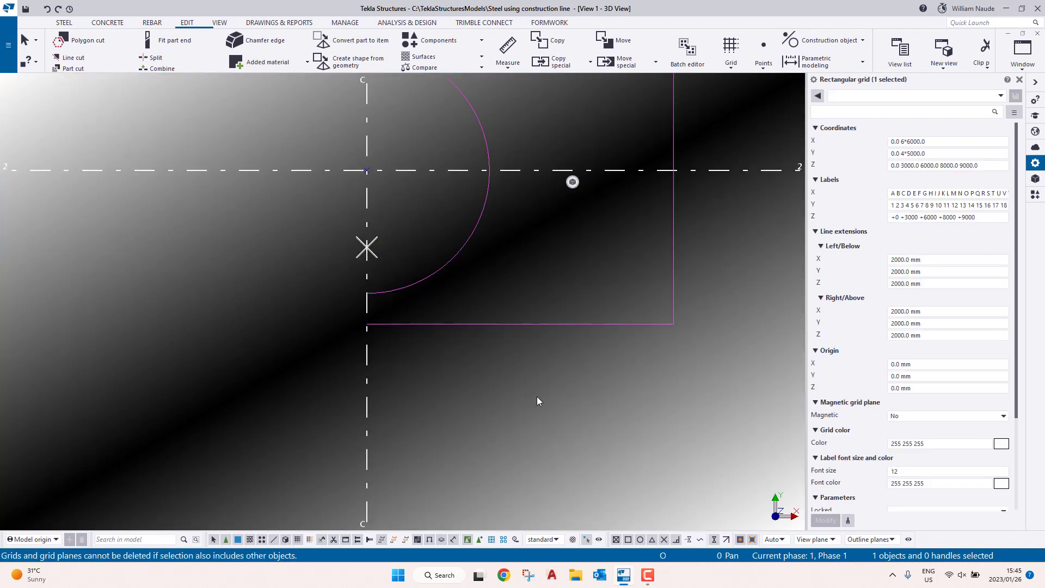
Step: Move the three-sided polycurve linearly by 2500 mm in dZ, with dX and dY at 0
click(596, 324)
scroll(589, 308, down, 4)
ctrl+middle_drag(557, 305, 531, 243)
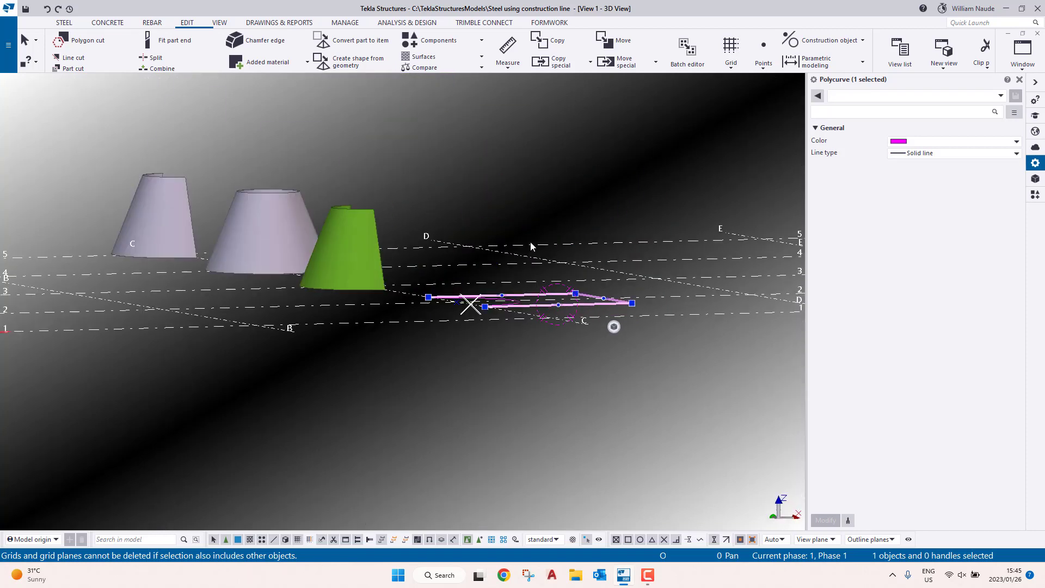
ctrl+middle_drag(524, 328, 534, 203)
right_click(534, 202)
mouse_move(584, 290)
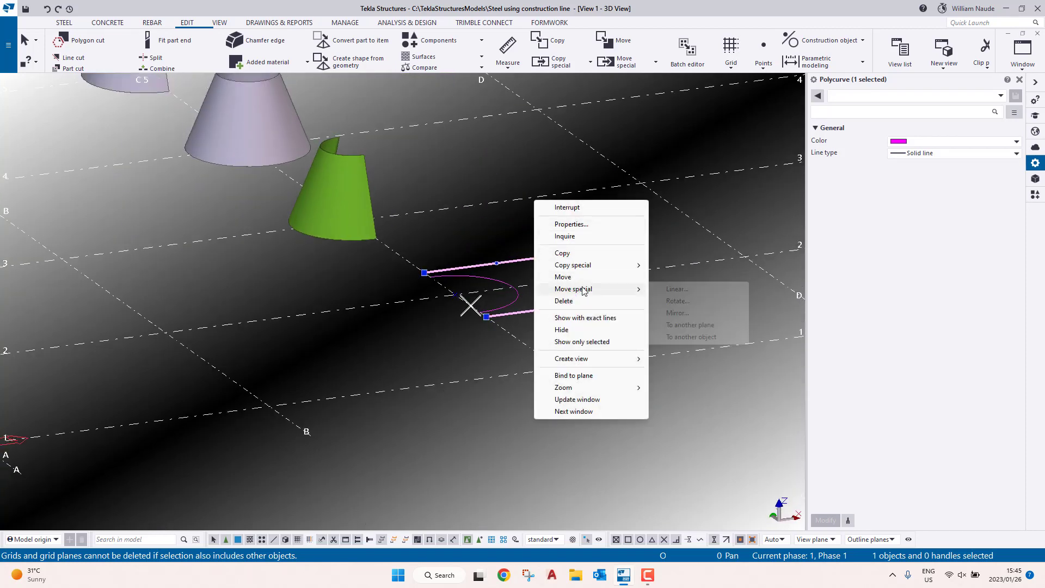
click(677, 289)
click(115, 242)
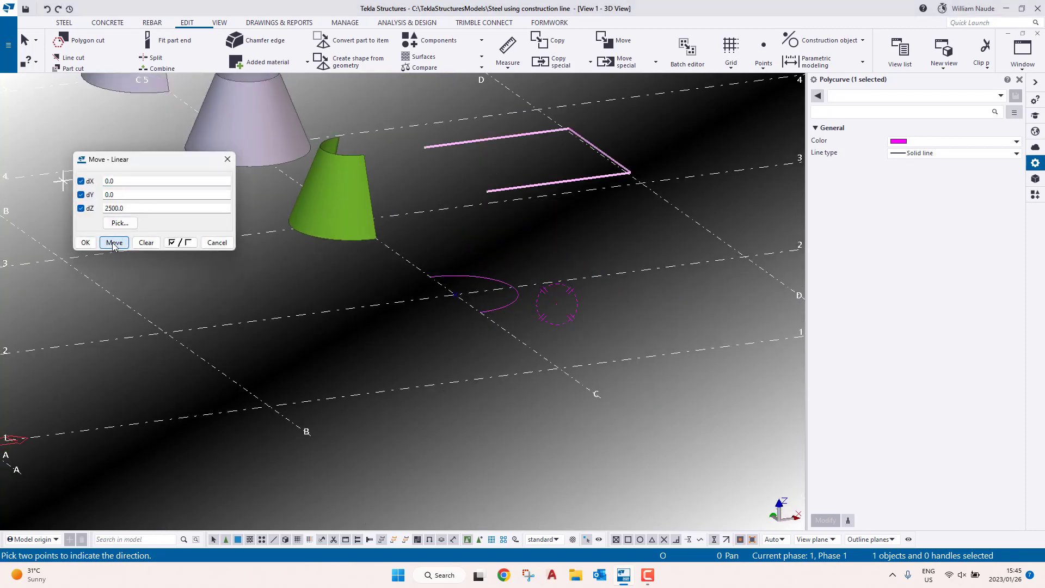
right_click(580, 167)
click(623, 181)
Step: Create a PL6 lofted plate between the half-circle arc at C-2 and the raised three-sided polycurve
ctrl+middle_drag(589, 263, 590, 217)
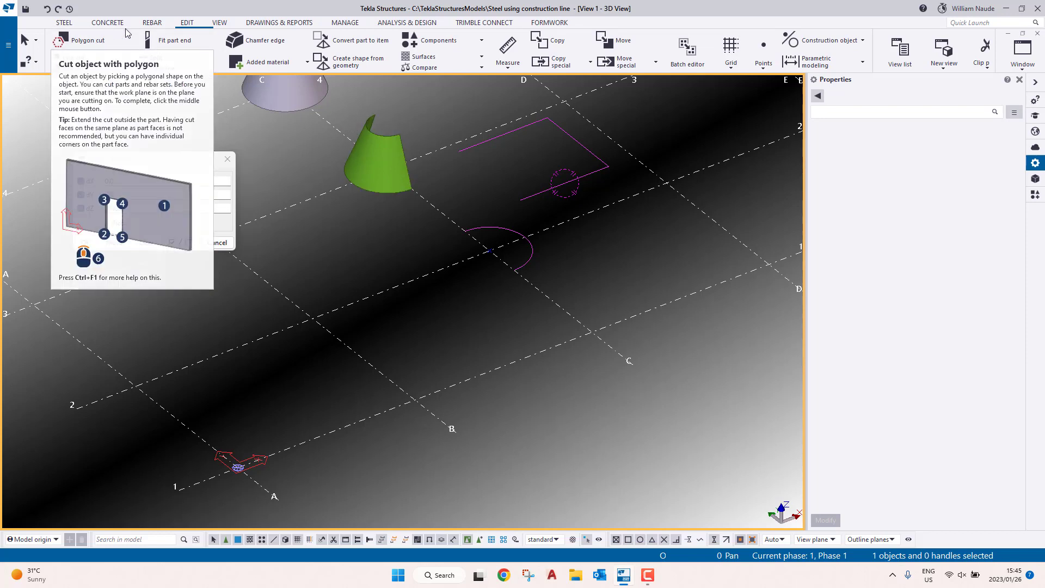
click(64, 22)
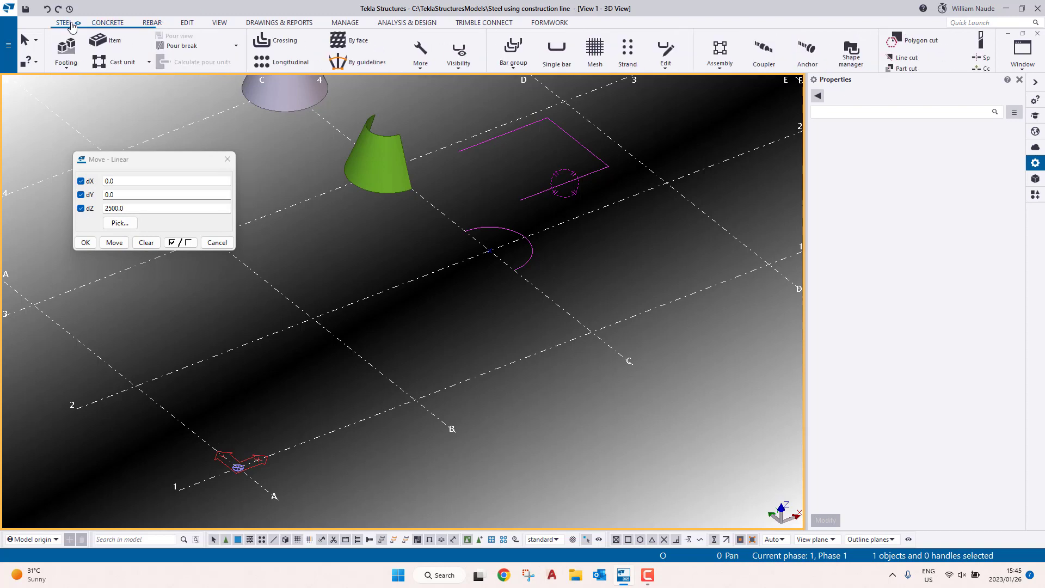
click(132, 54)
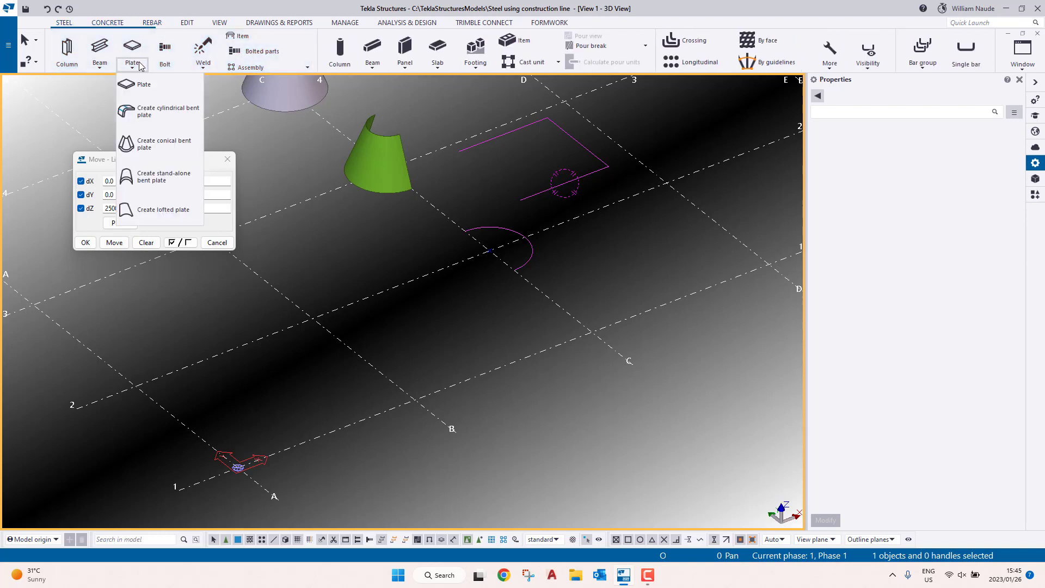
click(153, 214)
click(530, 248)
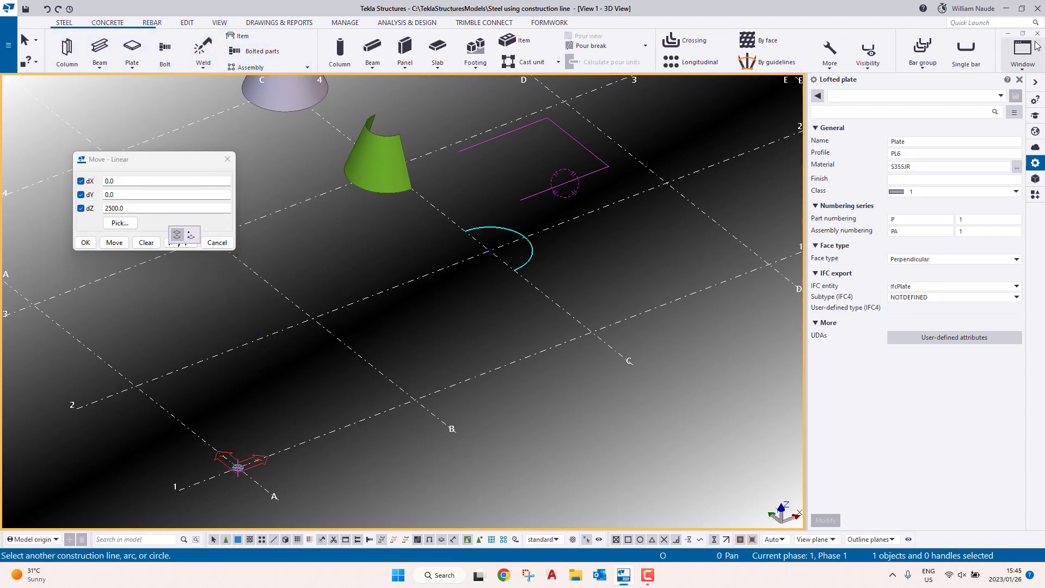
scroll(483, 190, up, 3)
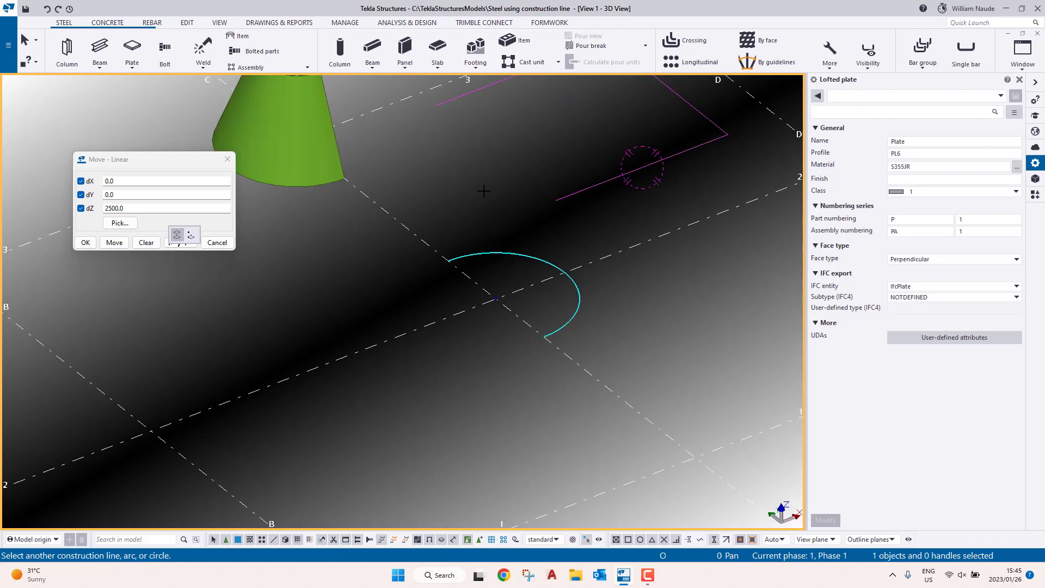
middle_drag(484, 192, 471, 317)
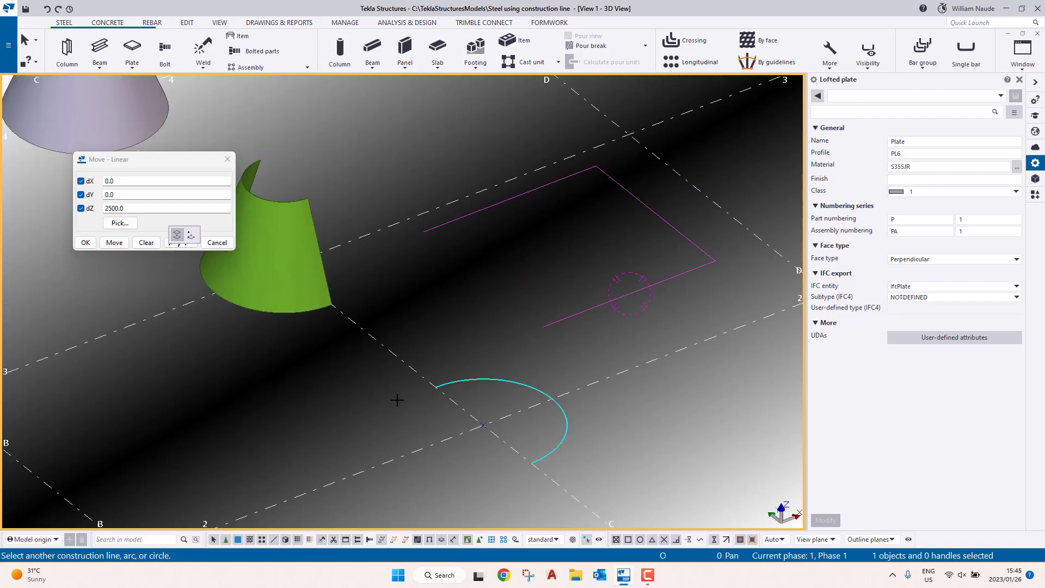
click(570, 317)
click(435, 228)
right_click(496, 280)
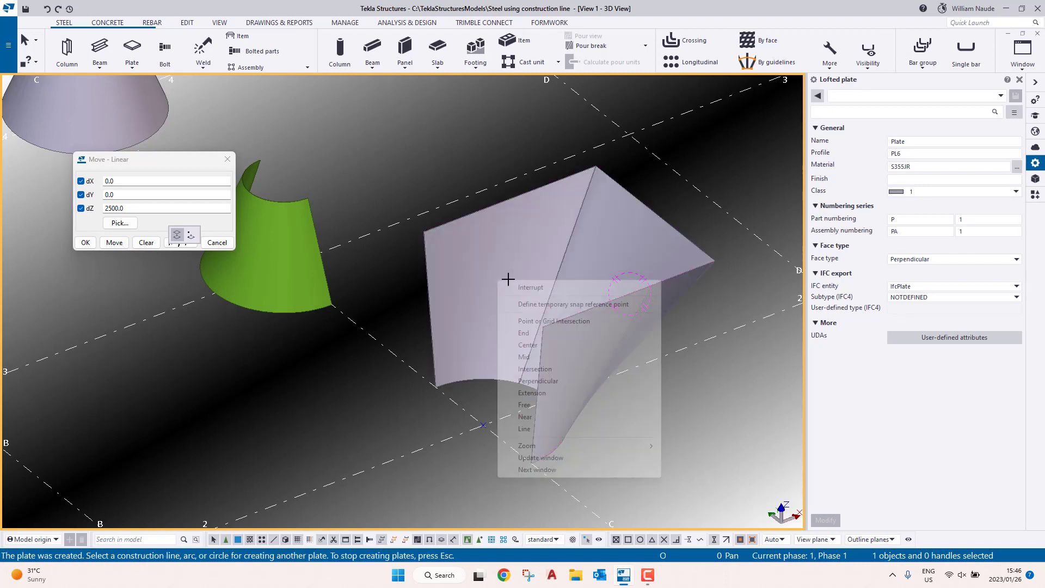
click(527, 287)
Step: Mirror-copy the lofted plate about grid line C, using X0 12000, Y0 7500 and an angle of -90 degrees
scroll(572, 357, down, 2)
ctrl+middle_drag(603, 303, 554, 318)
click(555, 319)
key(ctrl+p)
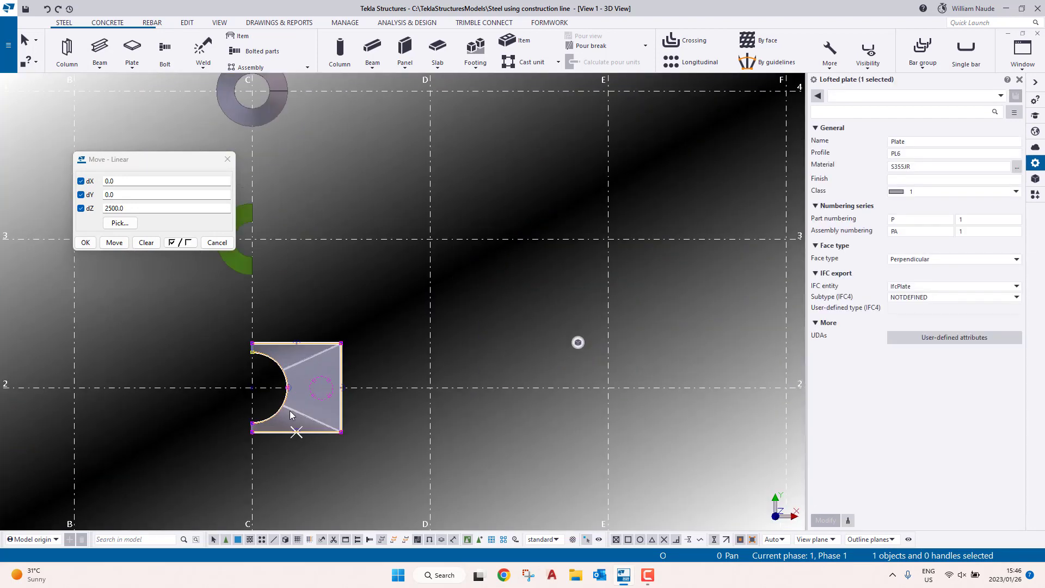
right_click(291, 295)
mouse_move(353, 298)
click(483, 321)
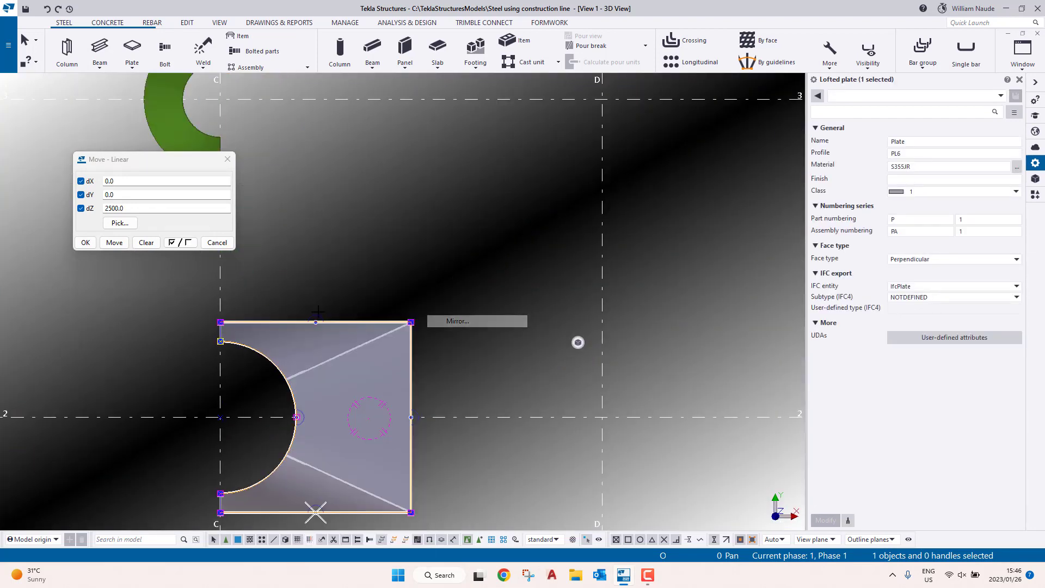
middle_drag(162, 281, 385, 277)
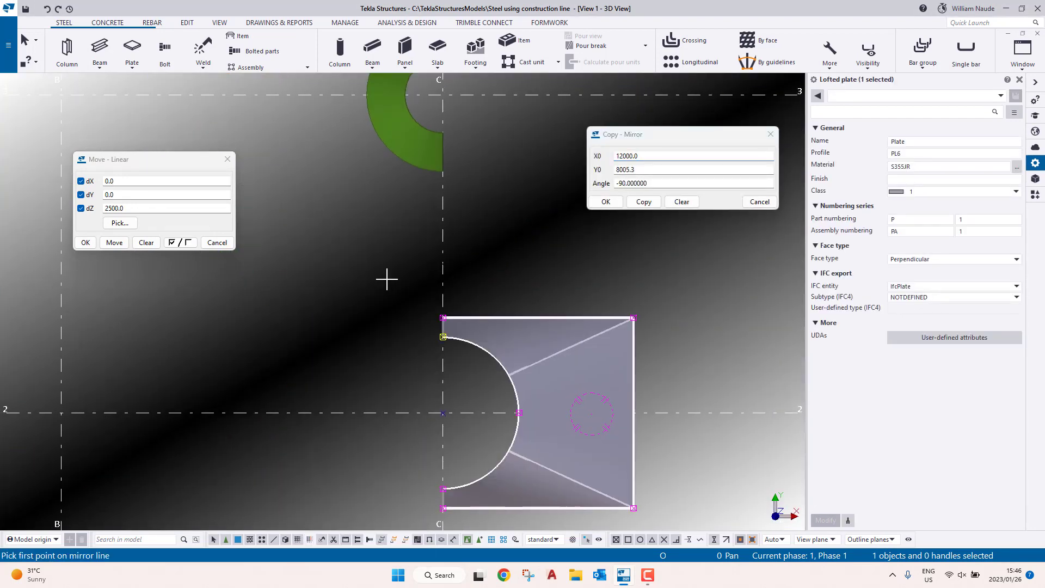
click(443, 279)
right_click(375, 280)
click(402, 286)
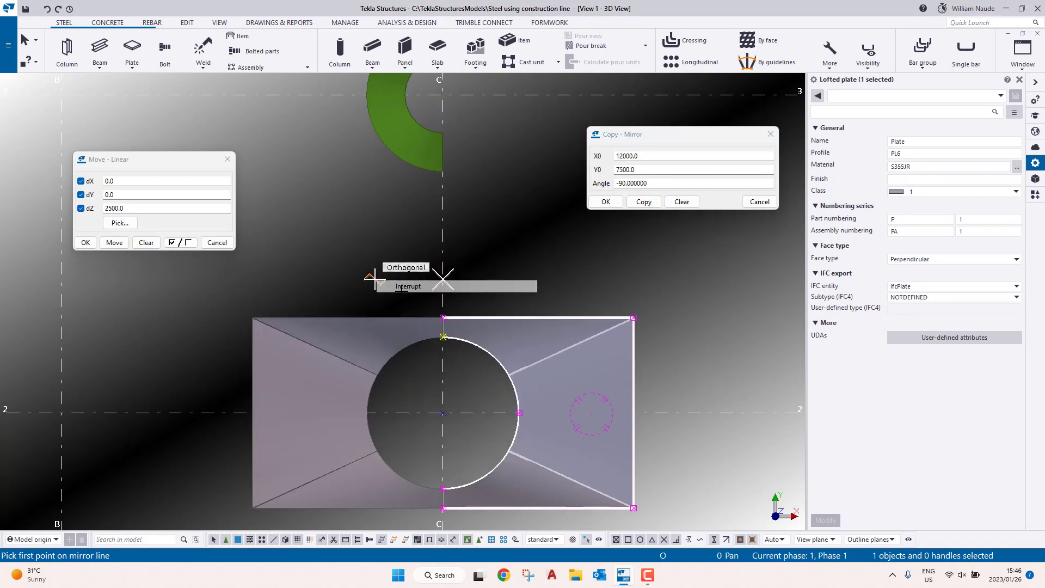
ctrl+middle_drag(409, 299, 522, 195)
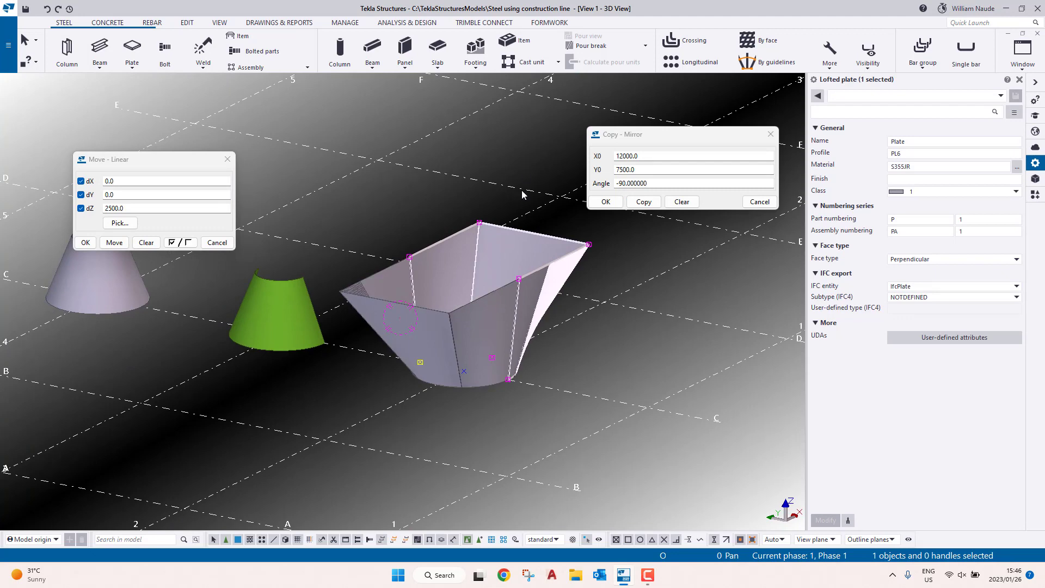
click(387, 224)
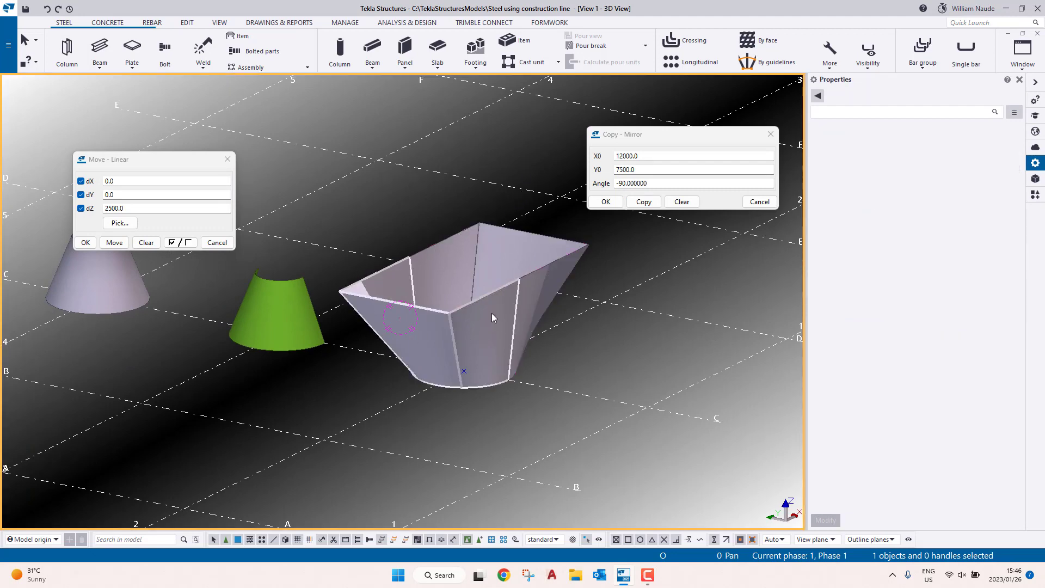
scroll(492, 312, up, 5)
scroll(488, 303, down, 5)
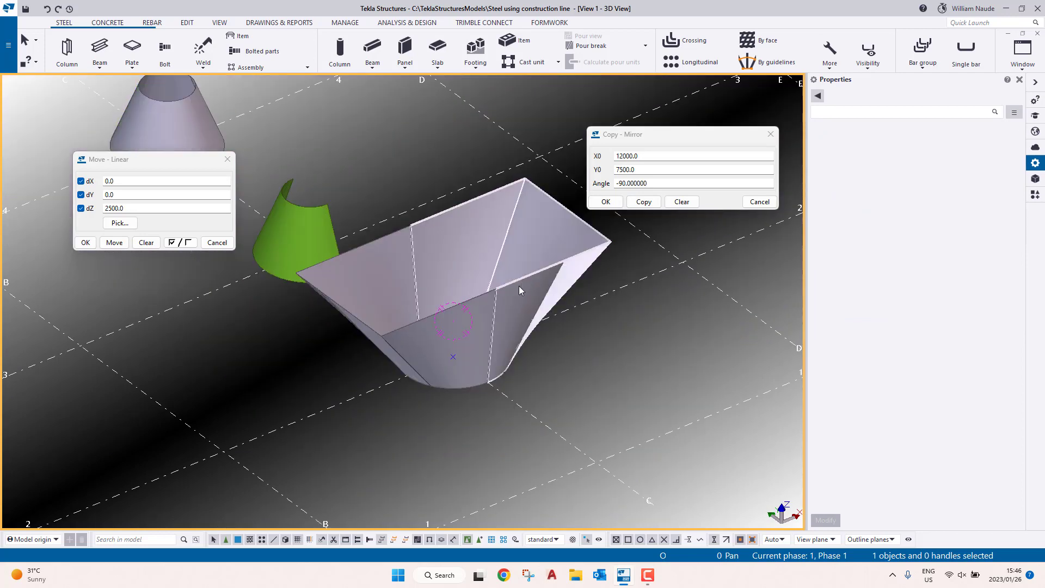
Step: Close the linear move settings and set the part numbering prefix of both lofted plates to 4p
scroll(472, 269, up, 3)
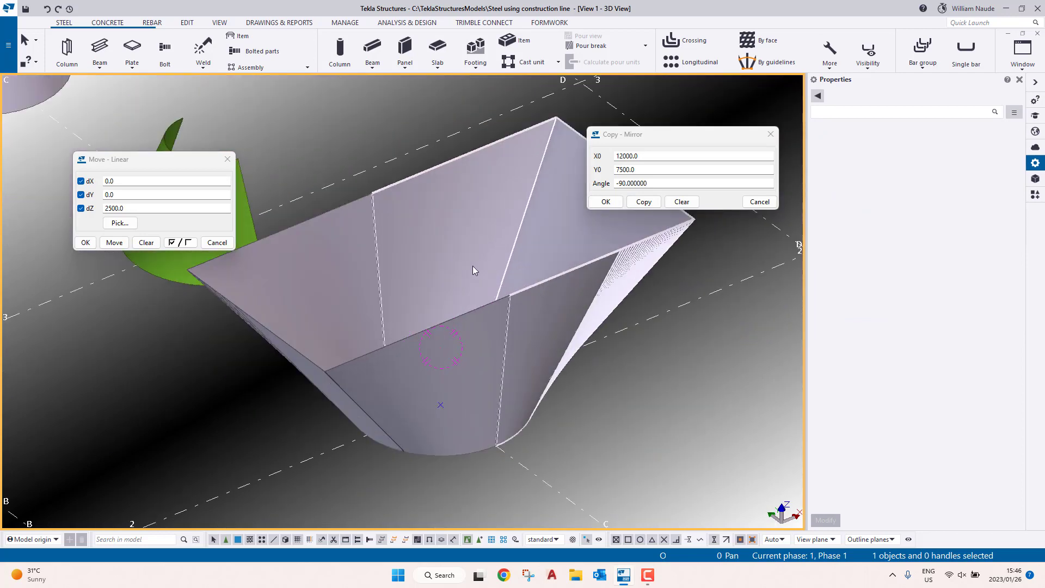
ctrl+middle_drag(472, 269, 371, 160)
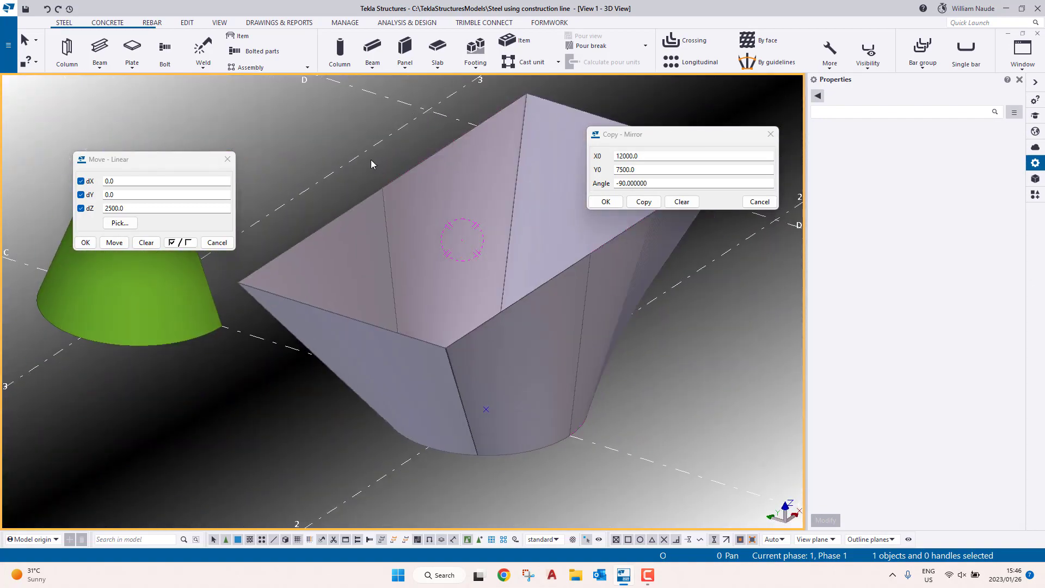
click(227, 159)
scroll(218, 163, down, 4)
middle_drag(211, 166, 270, 222)
click(385, 259)
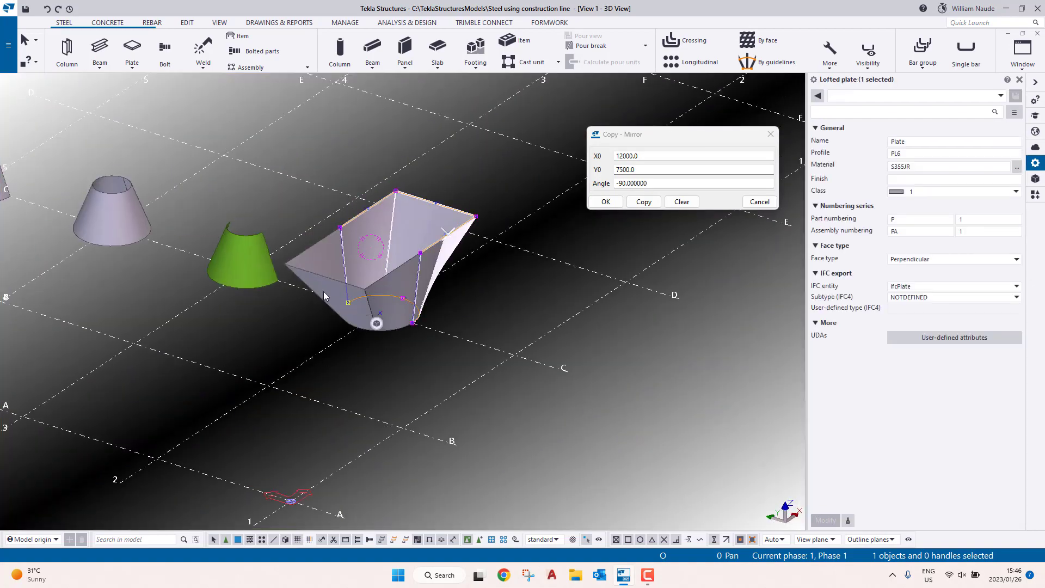
ctrl+click(298, 272)
click(897, 218)
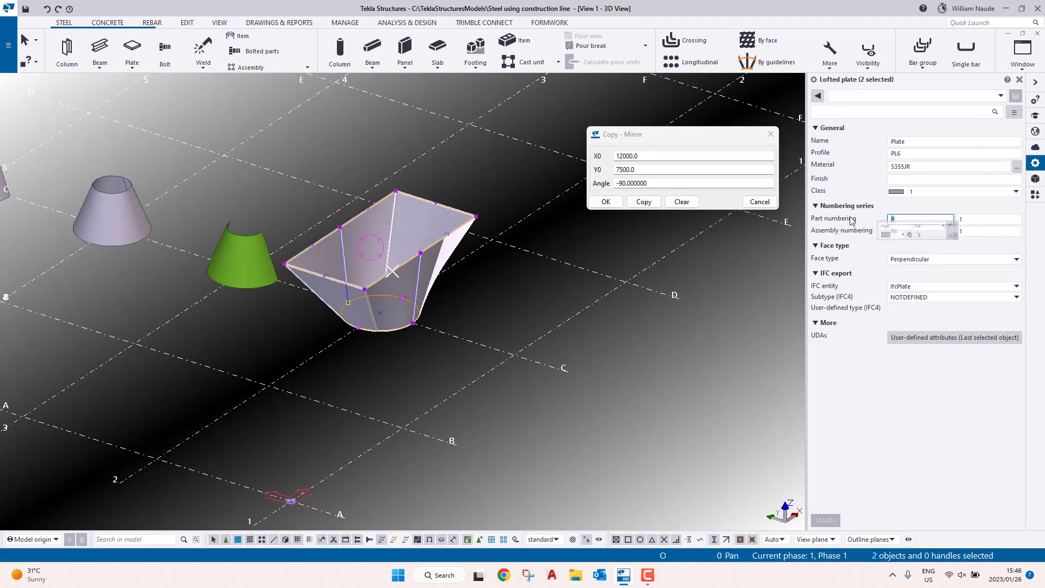
text(4p)
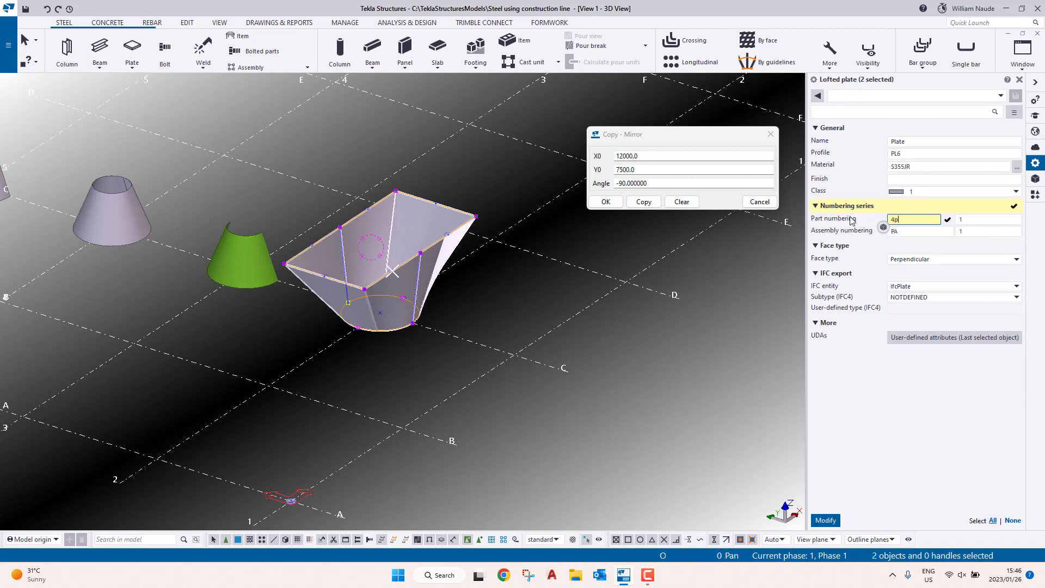
key(Return)
click(461, 207)
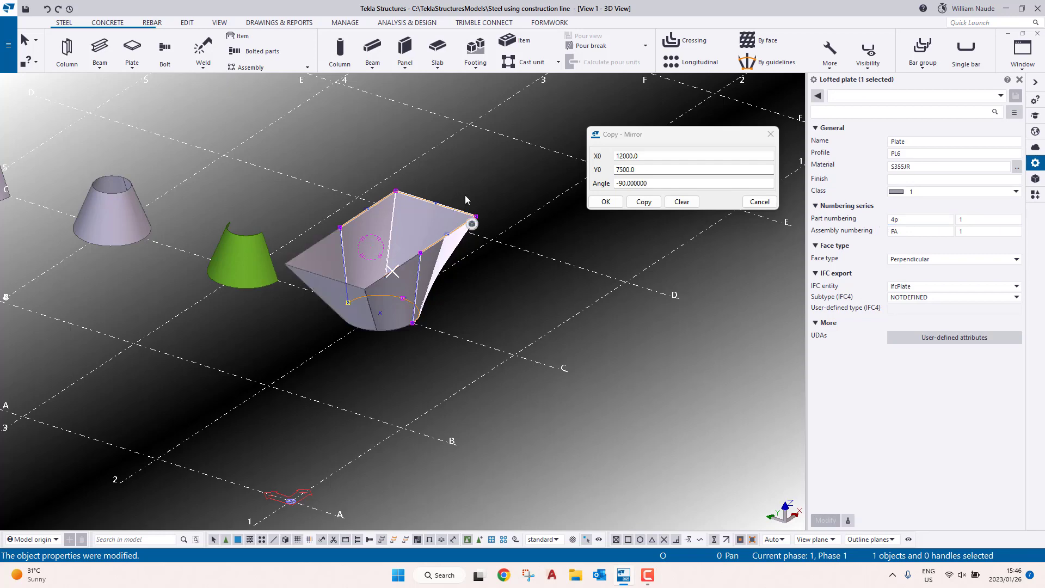
click(465, 195)
Step: Replace the mirrored lofted plate with one copy of the remaining plate, rotated 180 degrees around Z at X0 12000, Y0 5000
middle_drag(227, 170, 376, 205)
scroll(375, 205, down, 2)
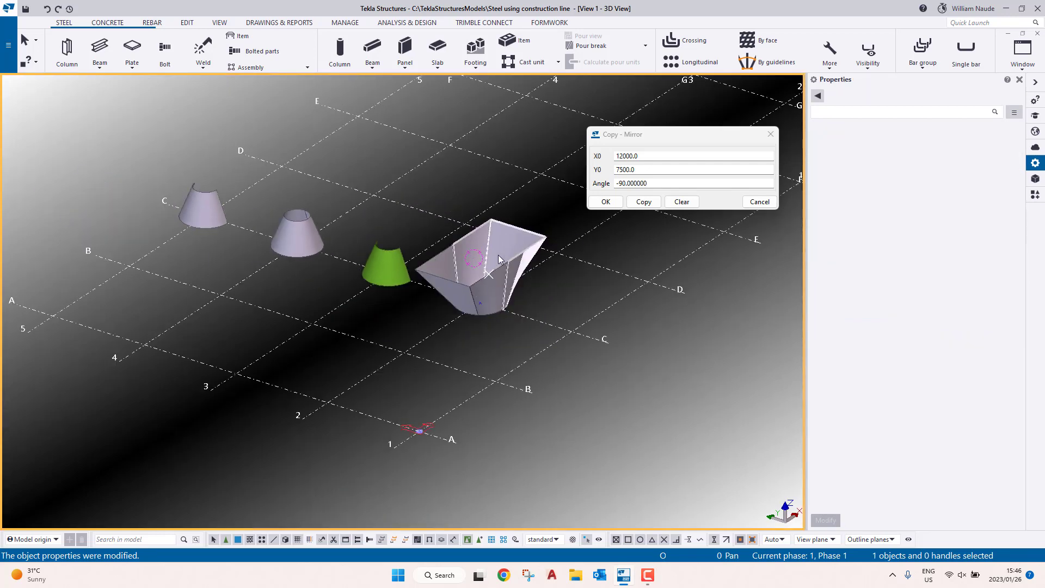
click(771, 134)
right_click(522, 282)
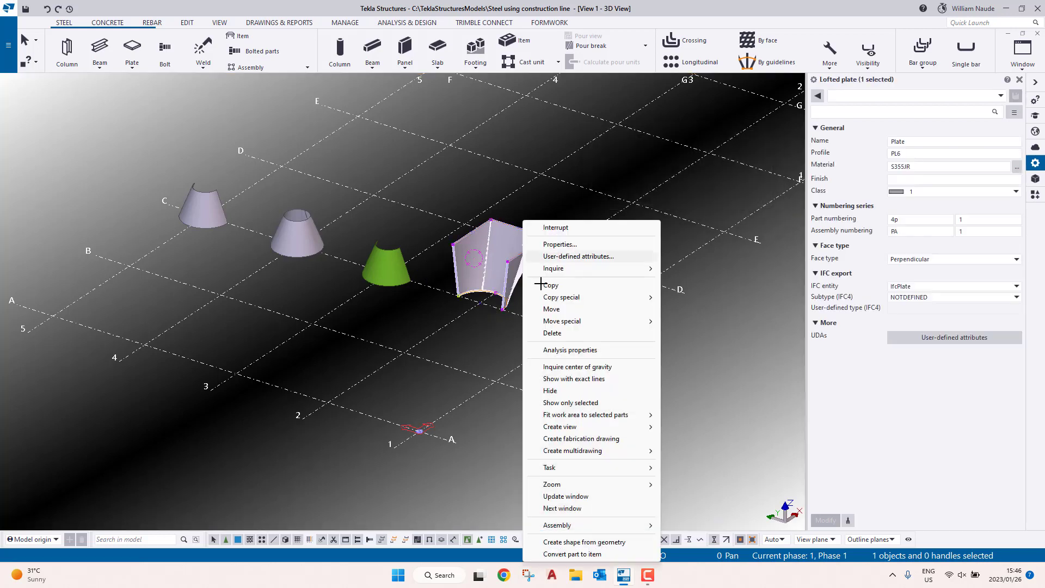
mouse_move(560, 298)
click(680, 309)
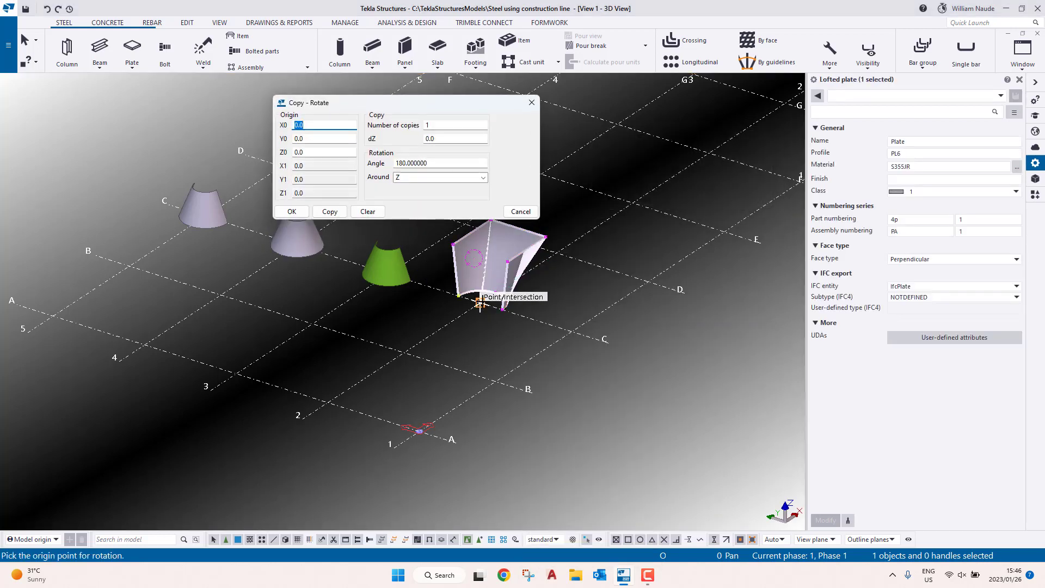
click(480, 302)
click(349, 212)
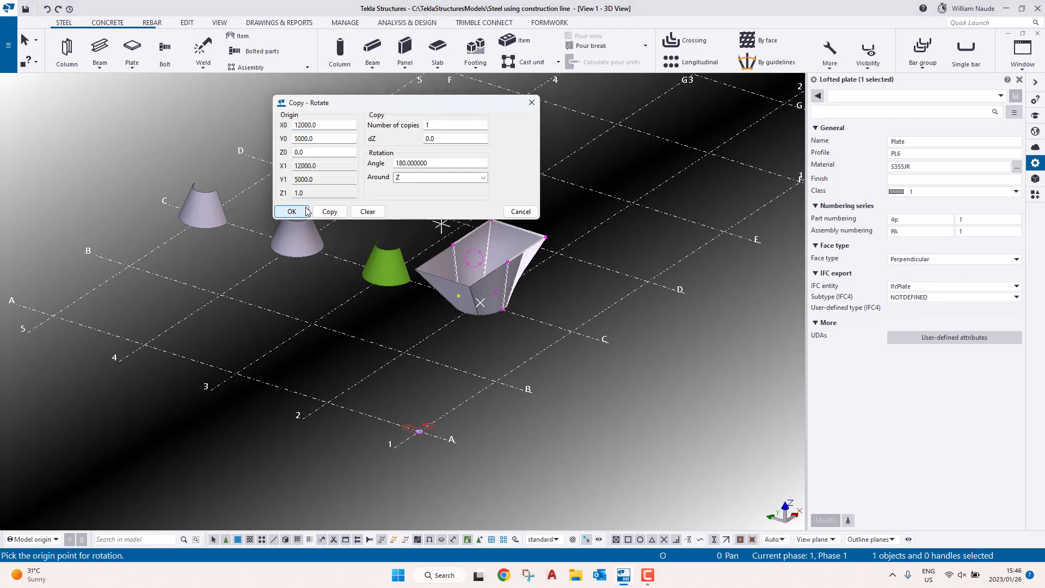
click(291, 211)
right_click(440, 215)
click(468, 222)
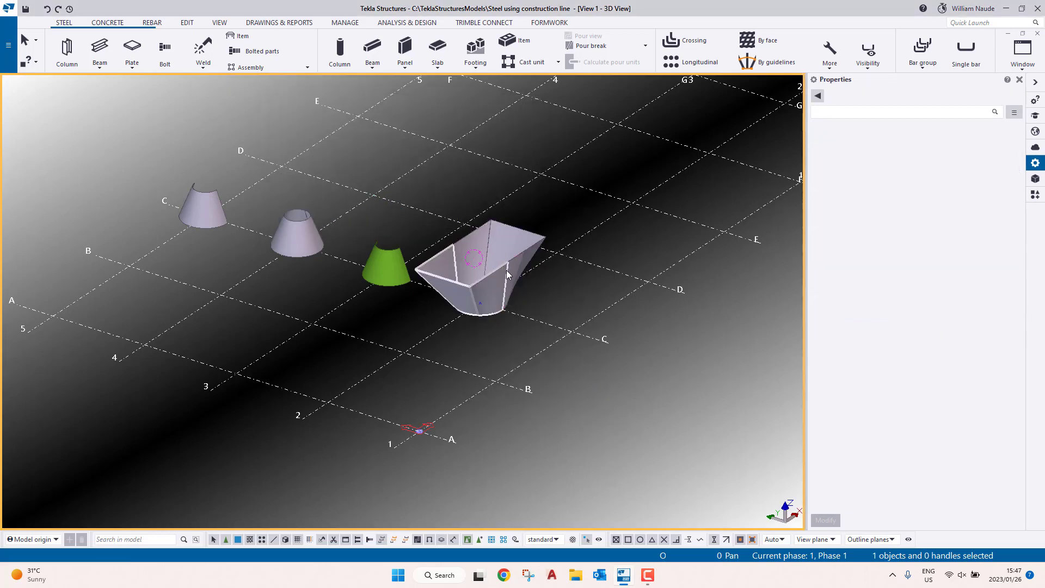
Step: Perform numbering on the modelled cone and transition plates
scroll(491, 278, up, 6)
scroll(389, 213, down, 8)
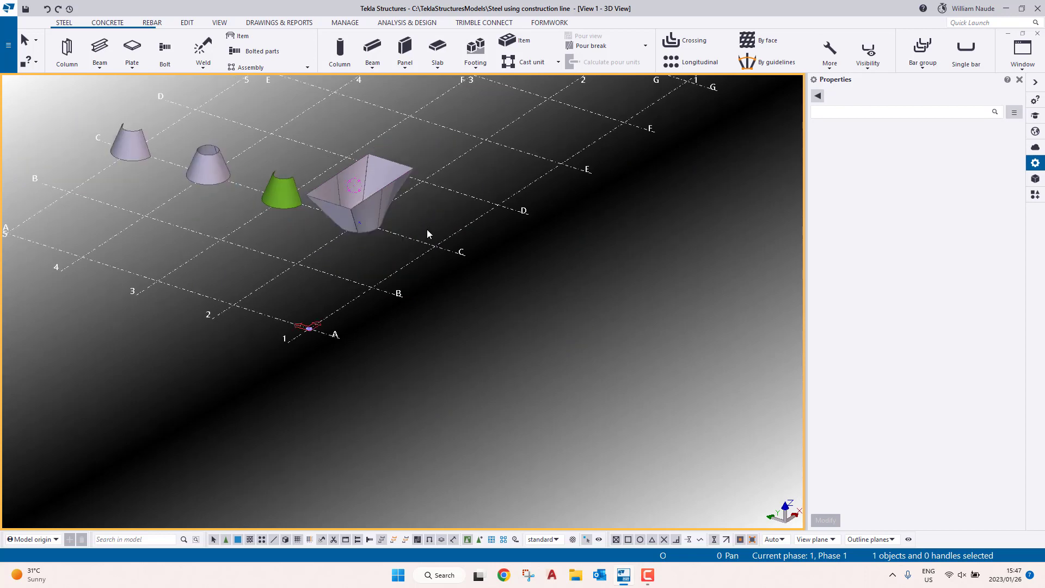
click(281, 23)
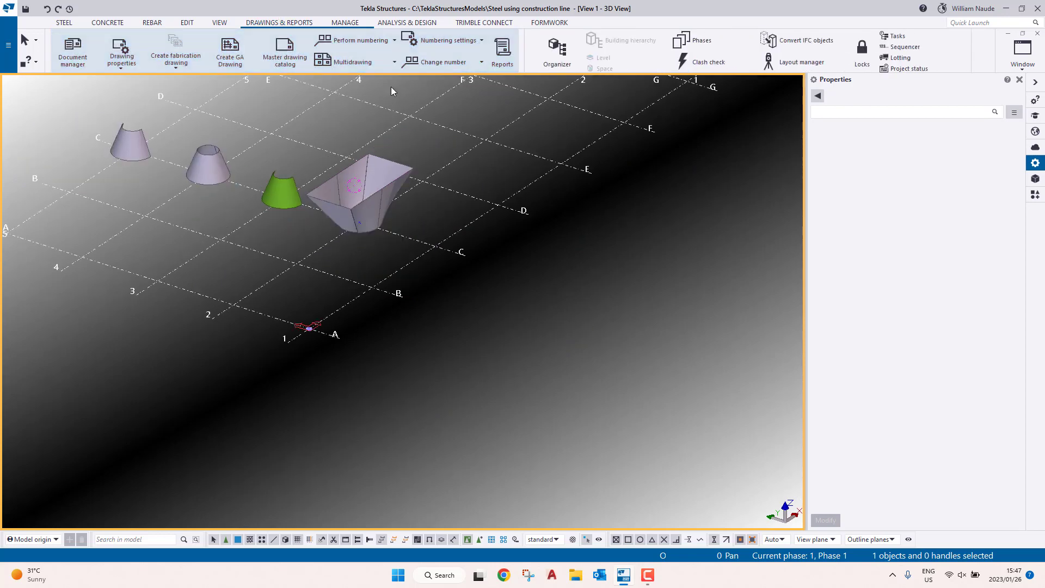
click(356, 40)
click(358, 115)
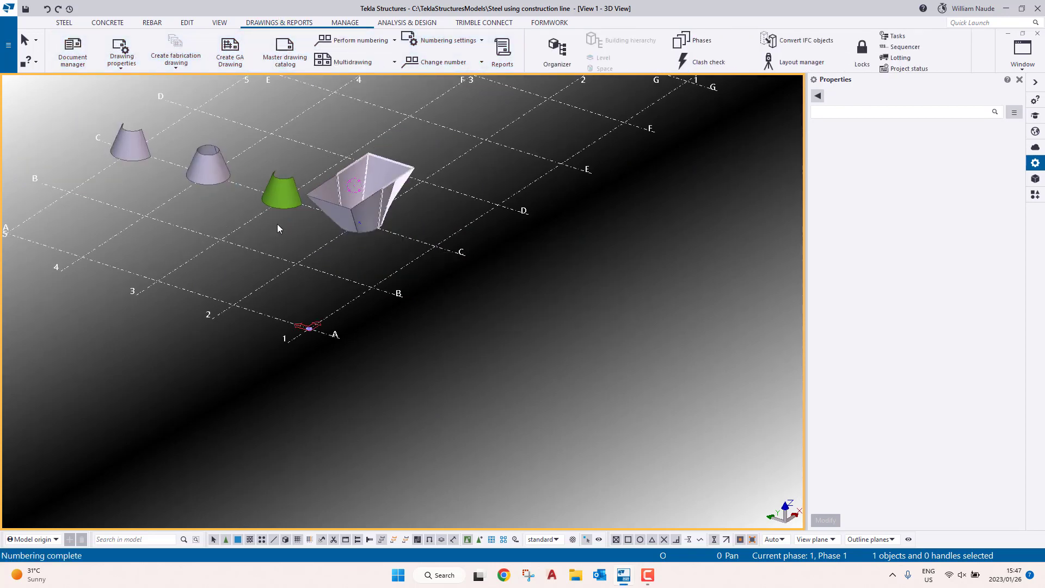
Step: Create drawings for all parts with the WB Draughting rule set from the master drawing catalog, then close the catalog
click(282, 61)
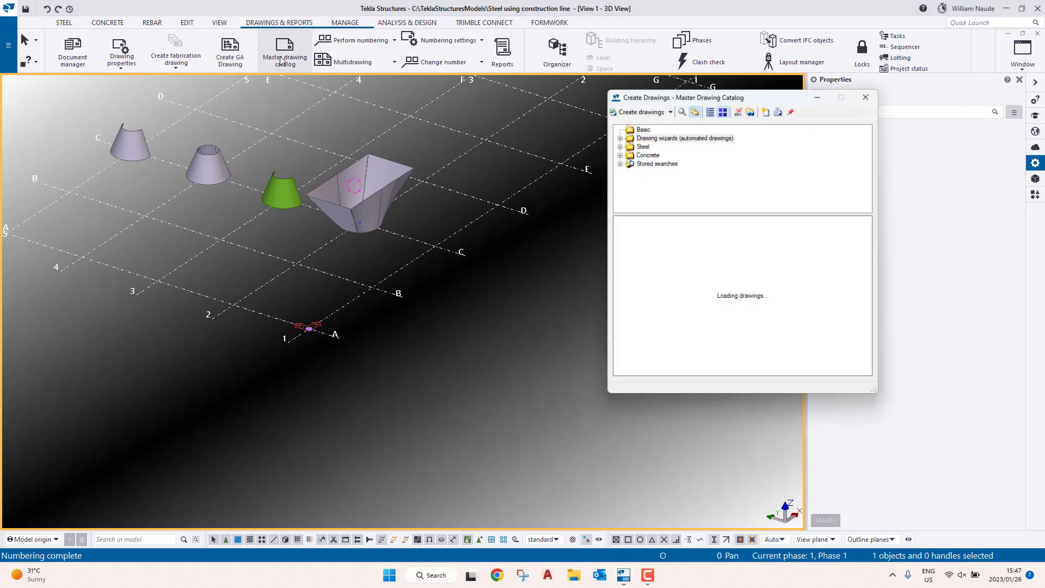
click(621, 163)
click(662, 207)
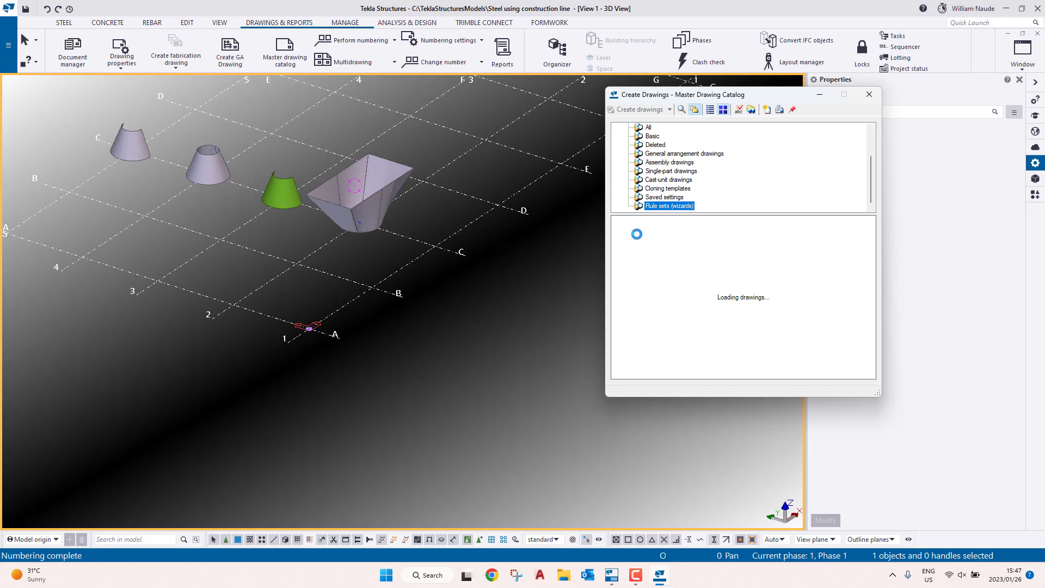
right_click(638, 235)
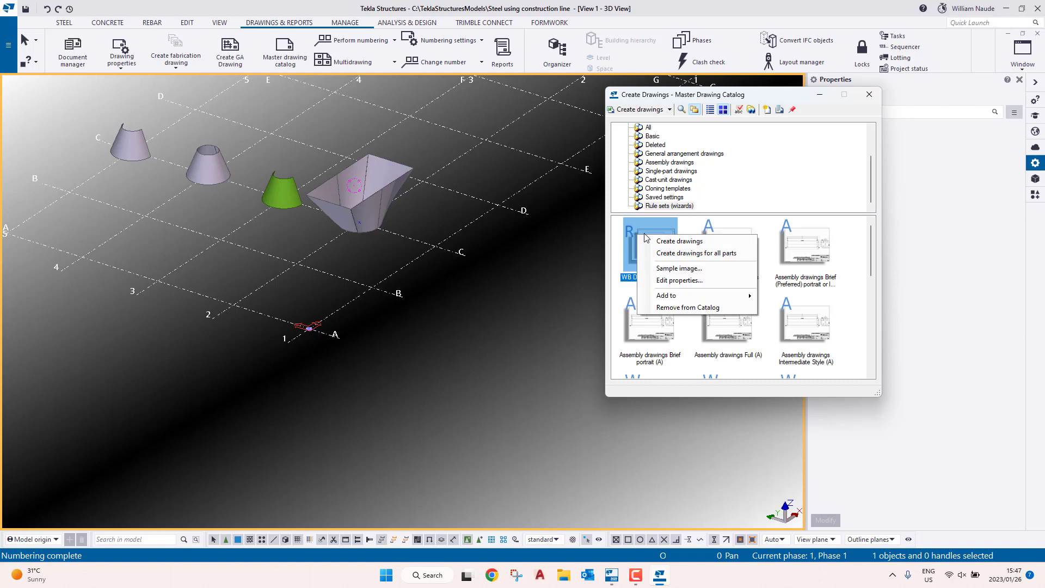
click(664, 258)
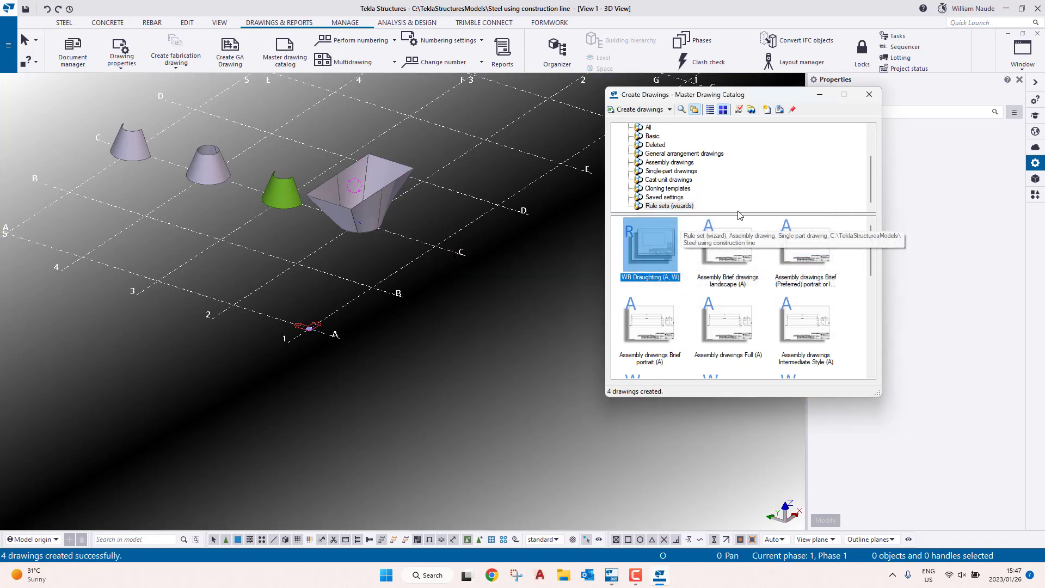
click(870, 94)
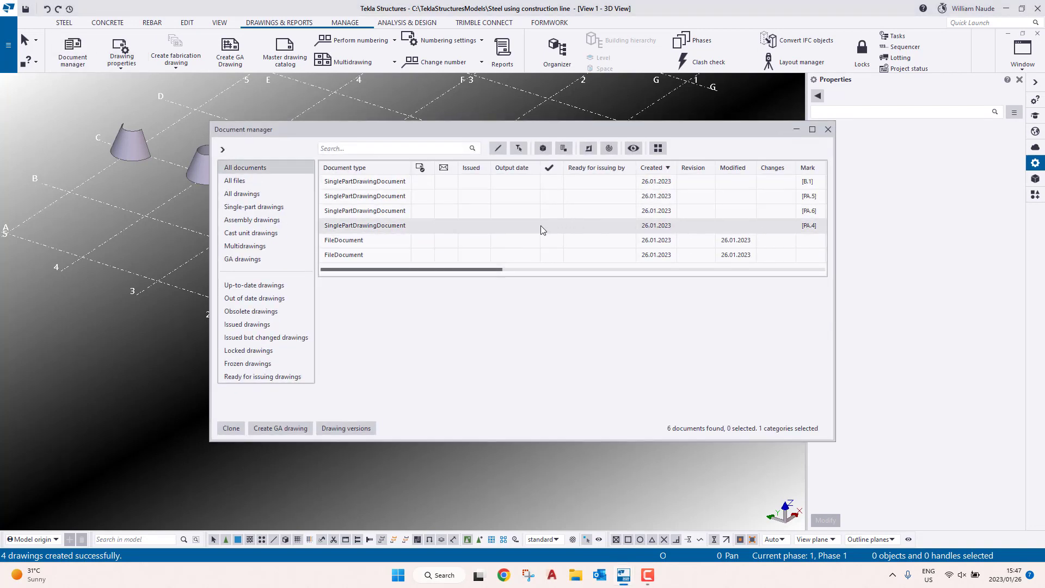
Step: Open the document manager and select the nc1 file document stored in the DSTV_Plates folder
click(392, 245)
drag(382, 260, 382, 316)
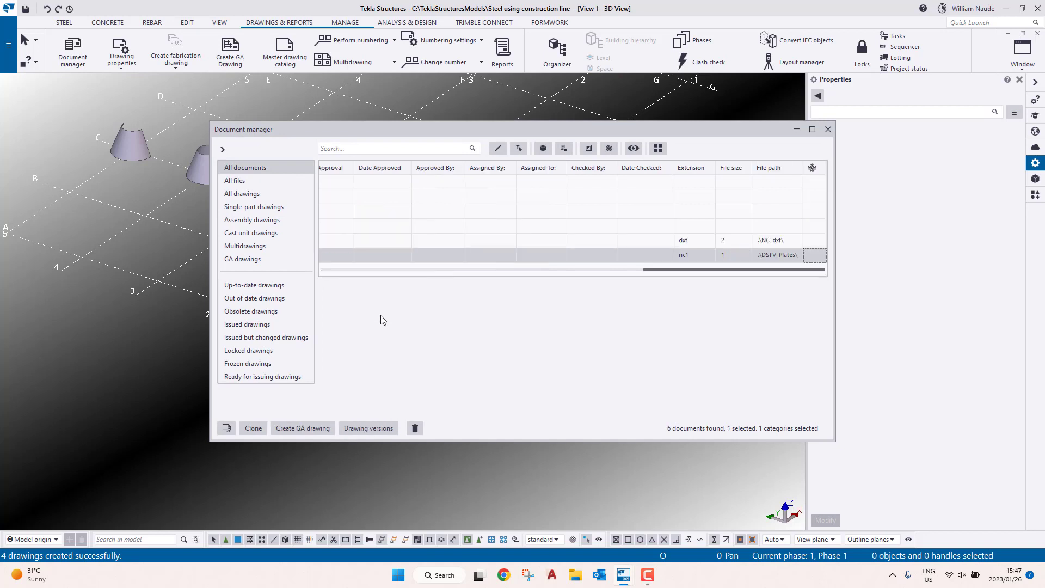
Step: Delete the dxf file and the nc1 file from the document list
click(437, 240)
key(Delete)
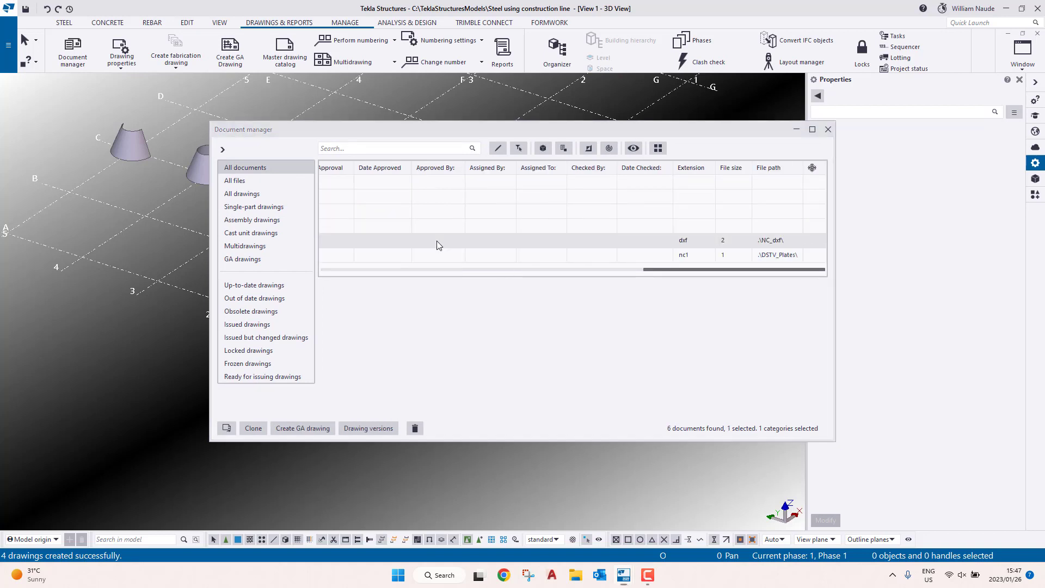
click(504, 297)
click(595, 240)
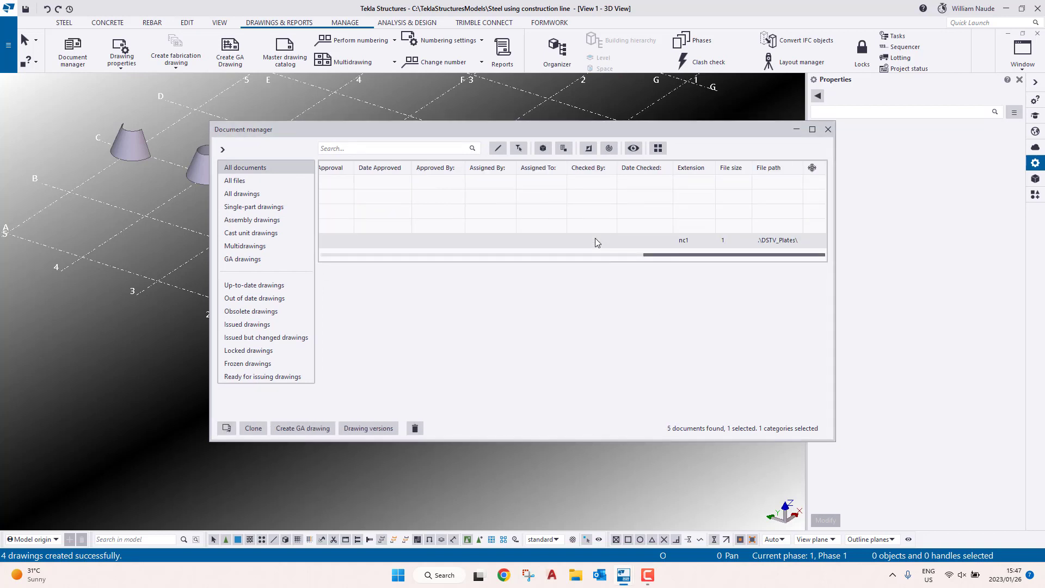
key(Delete)
click(505, 297)
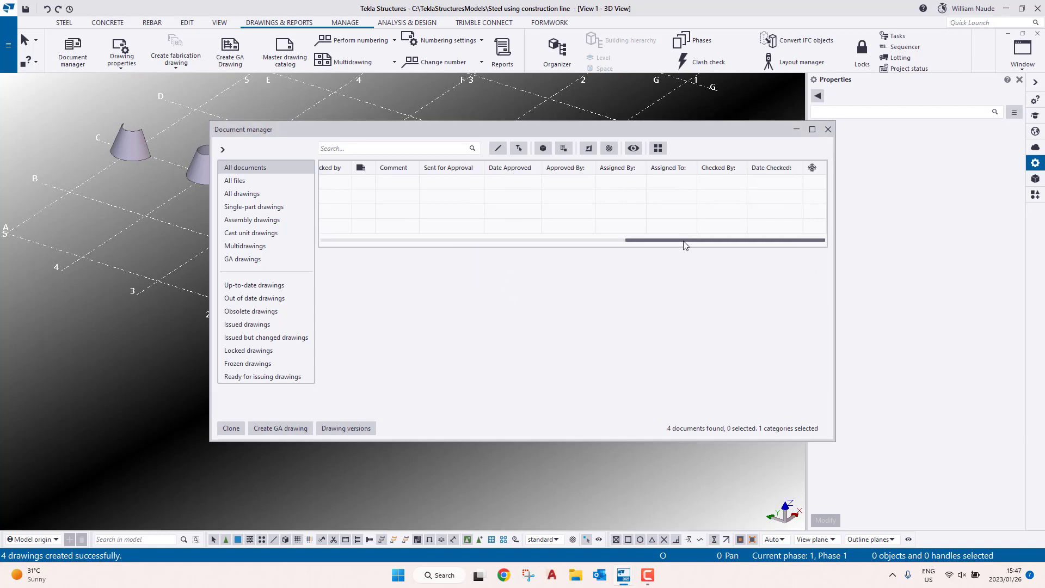
Step: Sort the document list by Type and move the Document manager clear of the modelled cones
drag(685, 245, 472, 247)
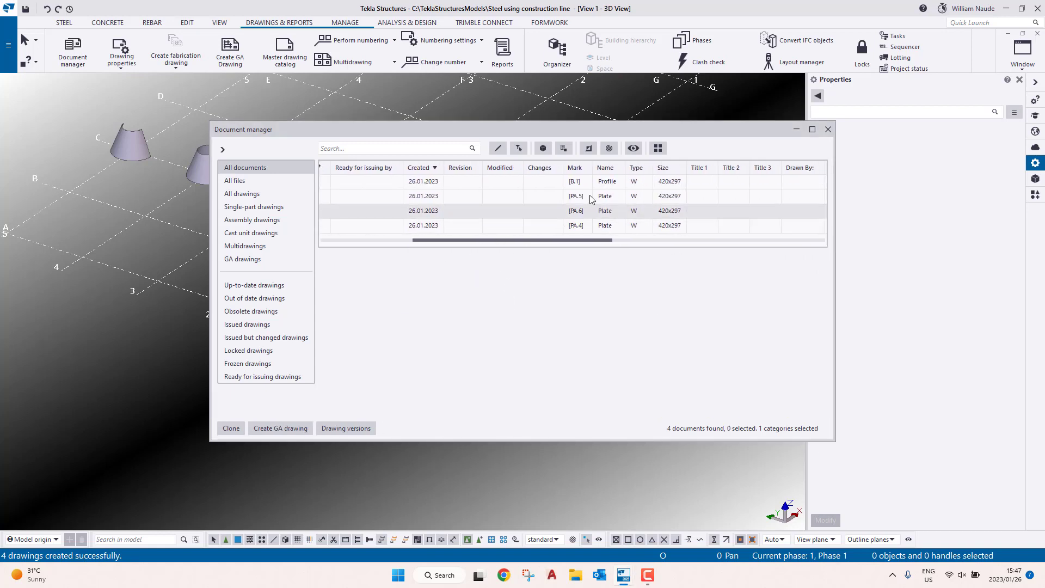
click(585, 185)
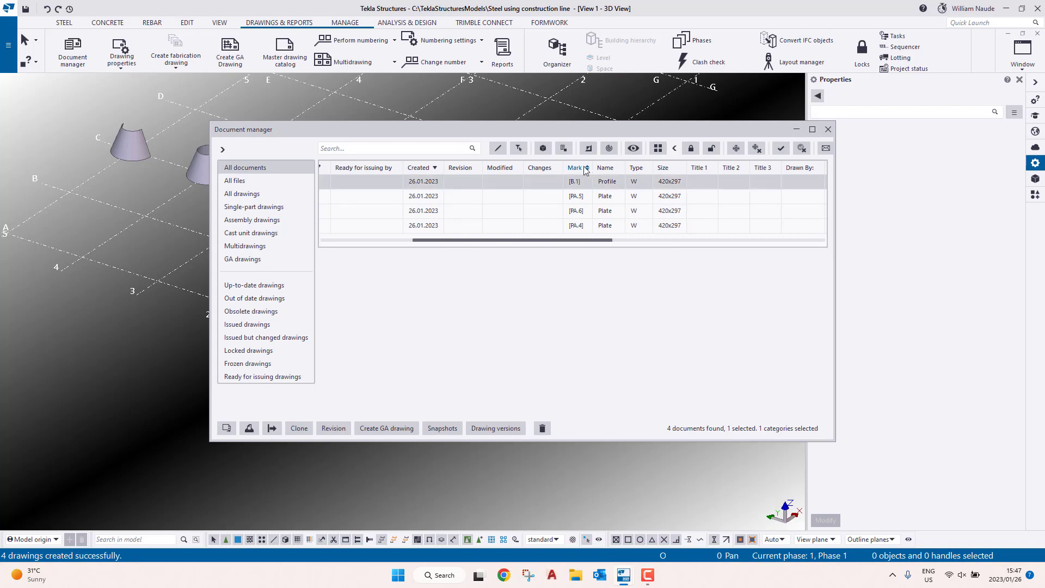
click(637, 168)
drag(474, 129, 461, 254)
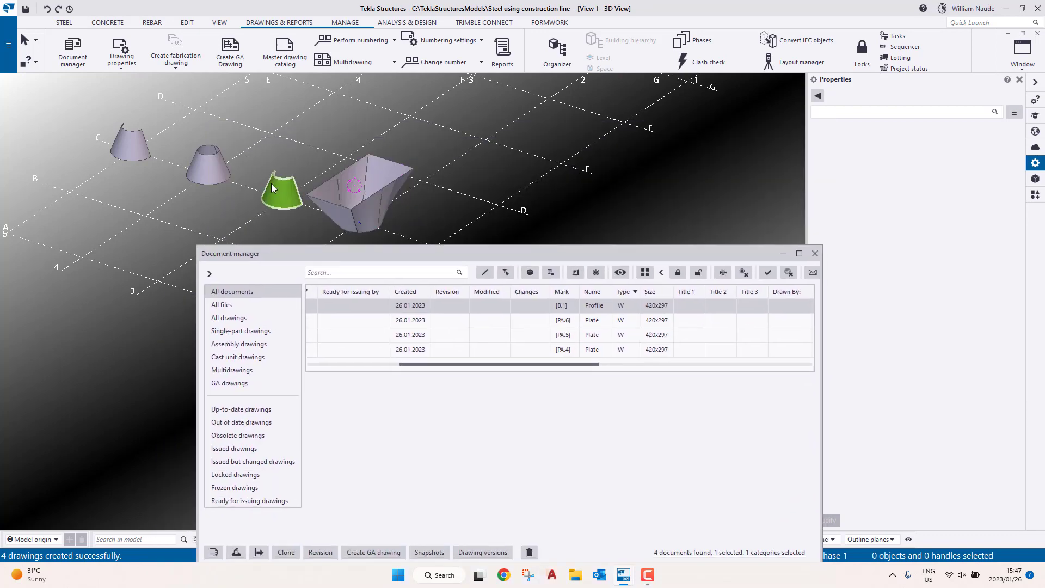
Step: Select the model parts belonging to drawings B.1, PA.4, PA.5 and PA.6 to identify what each drawing shows
click(531, 272)
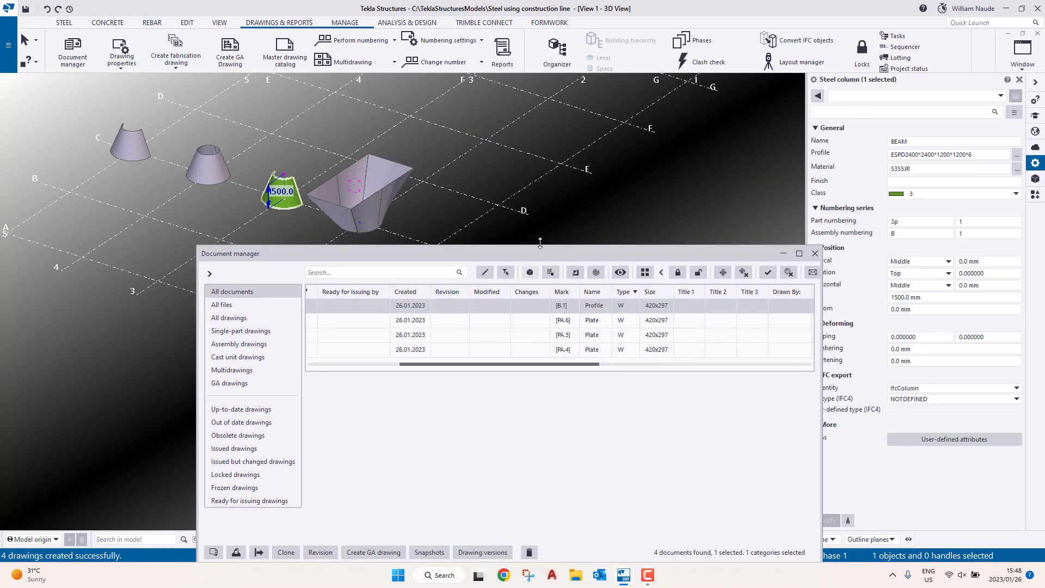
click(607, 236)
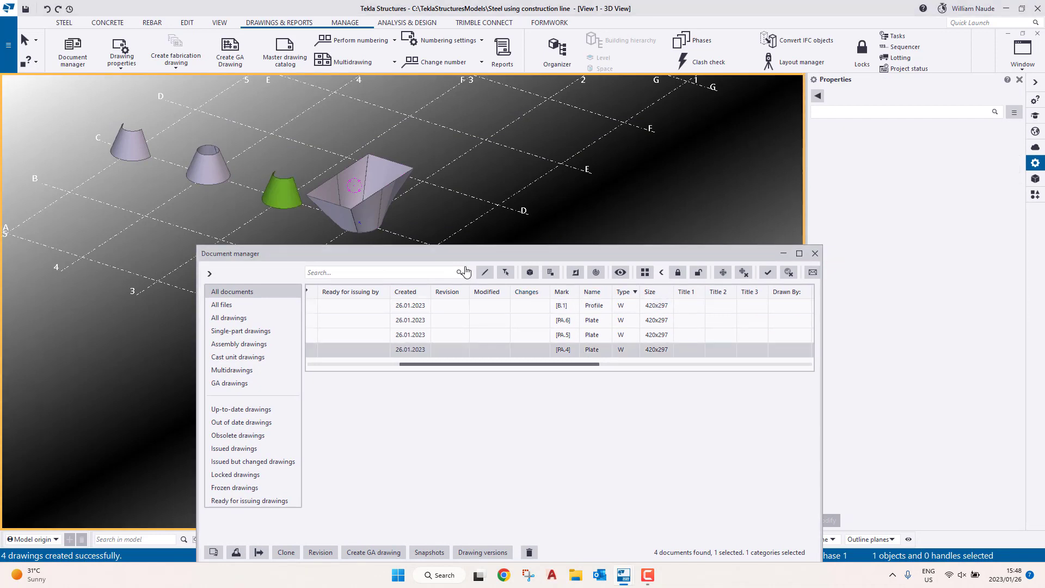
click(534, 273)
click(547, 230)
click(542, 338)
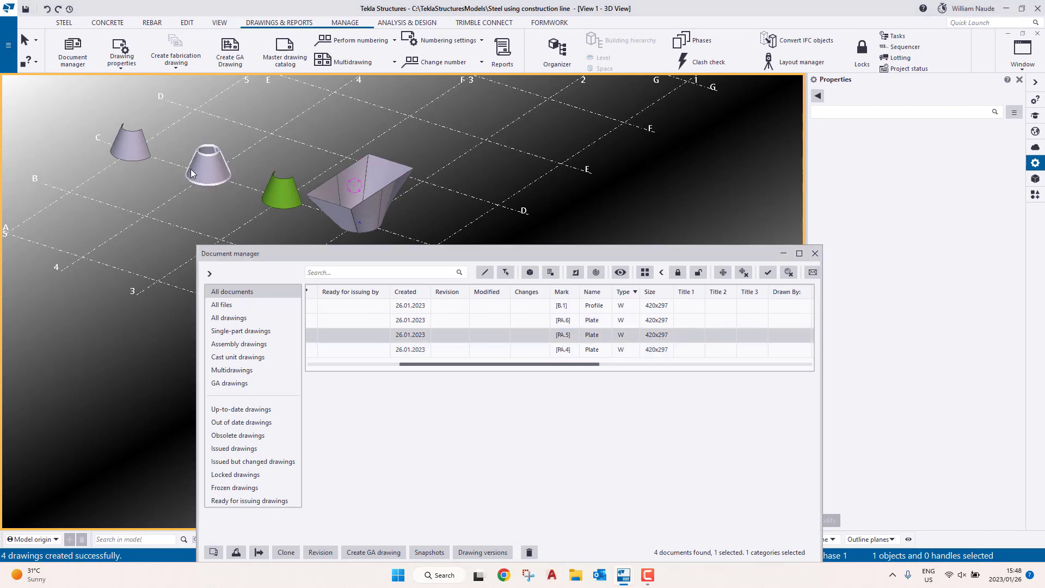
click(527, 274)
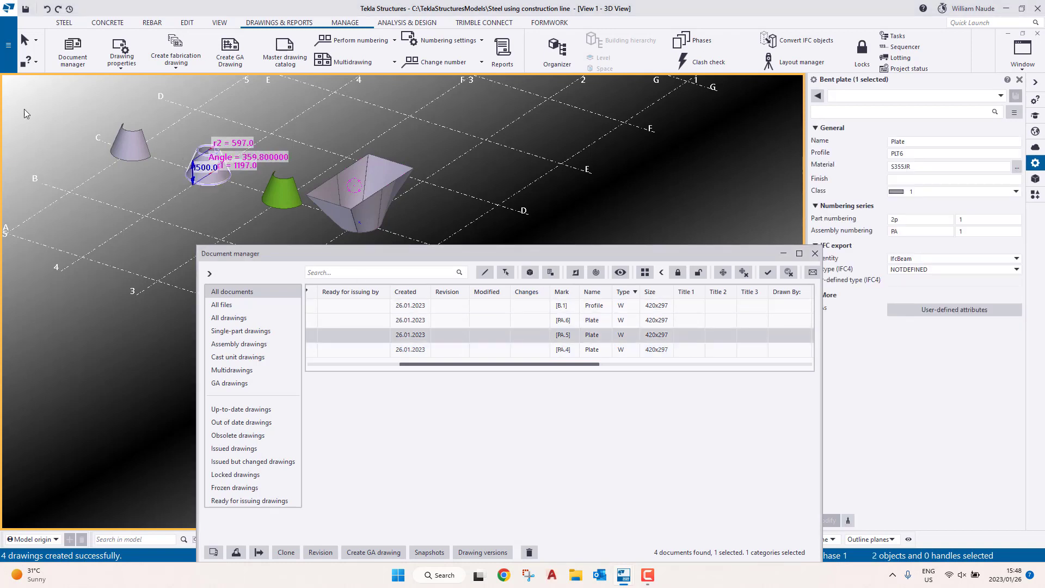
click(552, 200)
click(559, 323)
click(530, 273)
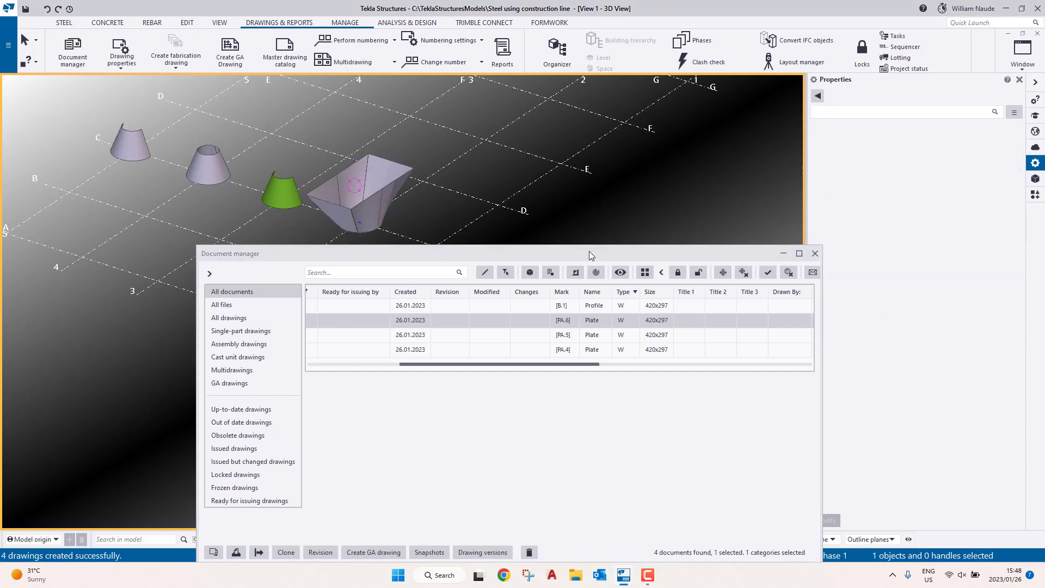
Step: Open the plate drawing PA.4 and minimize the Document manager
drag(592, 256, 761, 146)
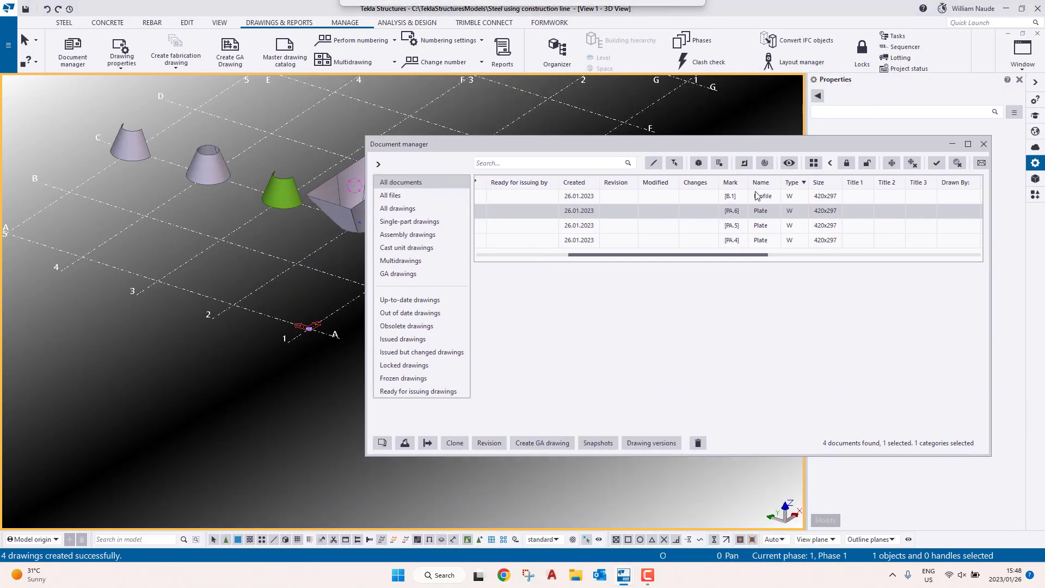
click(281, 197)
click(275, 251)
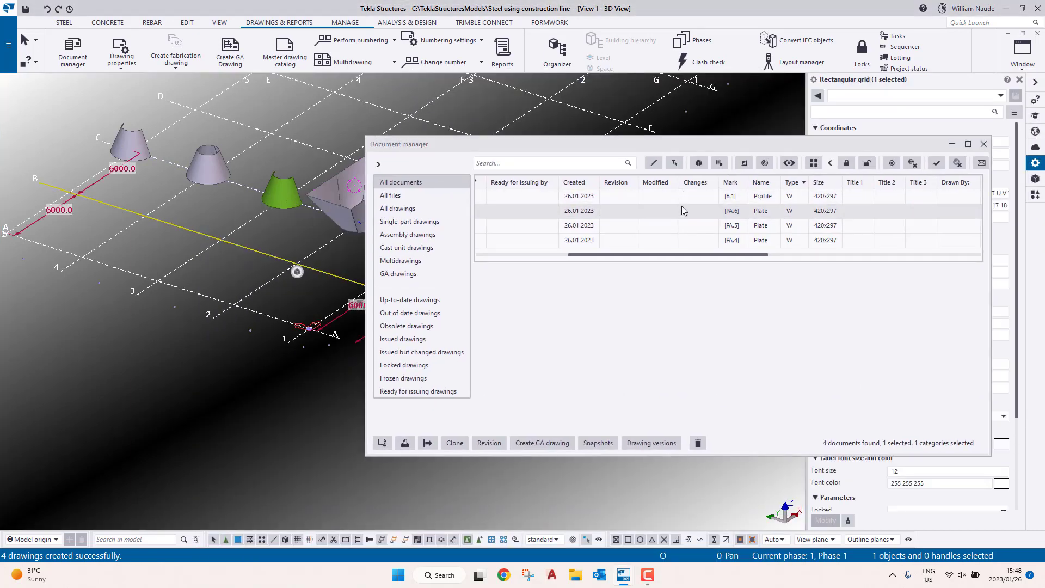
double_click(685, 242)
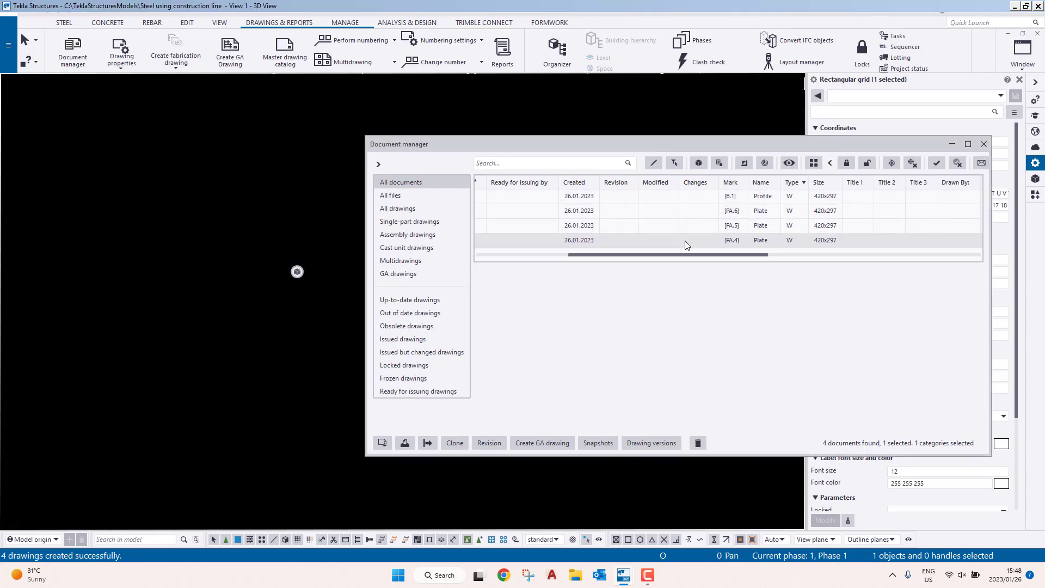
click(954, 146)
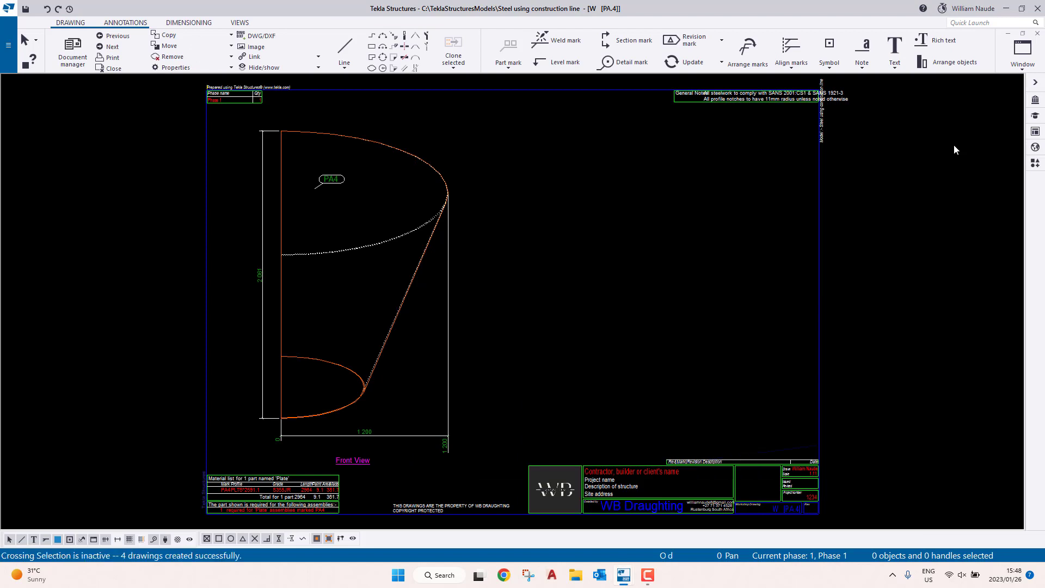
Step: Load the tsPlateUnfolded_L drawing properties and apply them to drawing PA.4
double_click(599, 275)
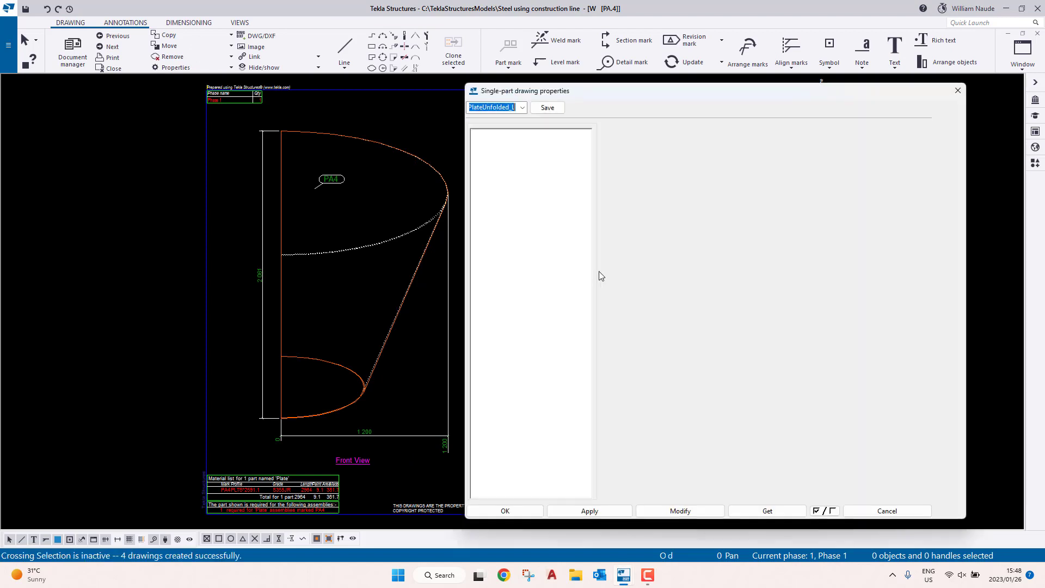
click(561, 109)
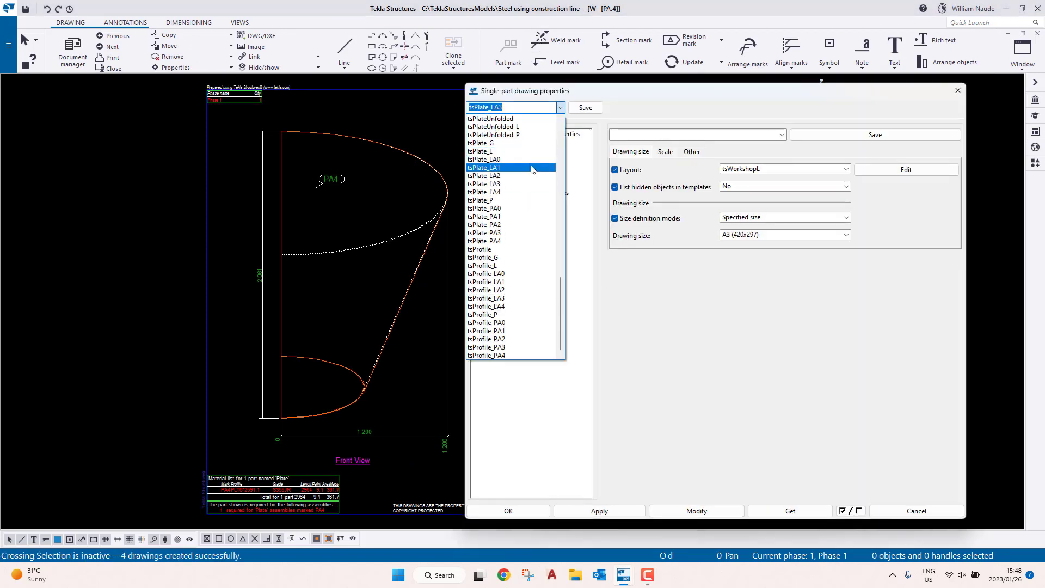
click(521, 127)
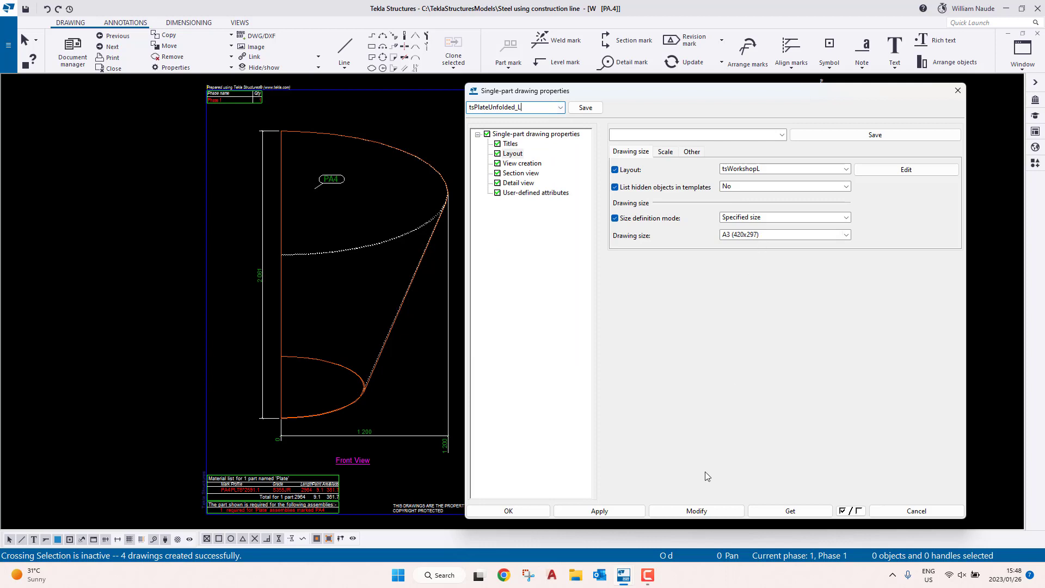
click(694, 510)
click(499, 301)
click(958, 90)
scroll(347, 283, up, 2)
scroll(566, 446, down, 1)
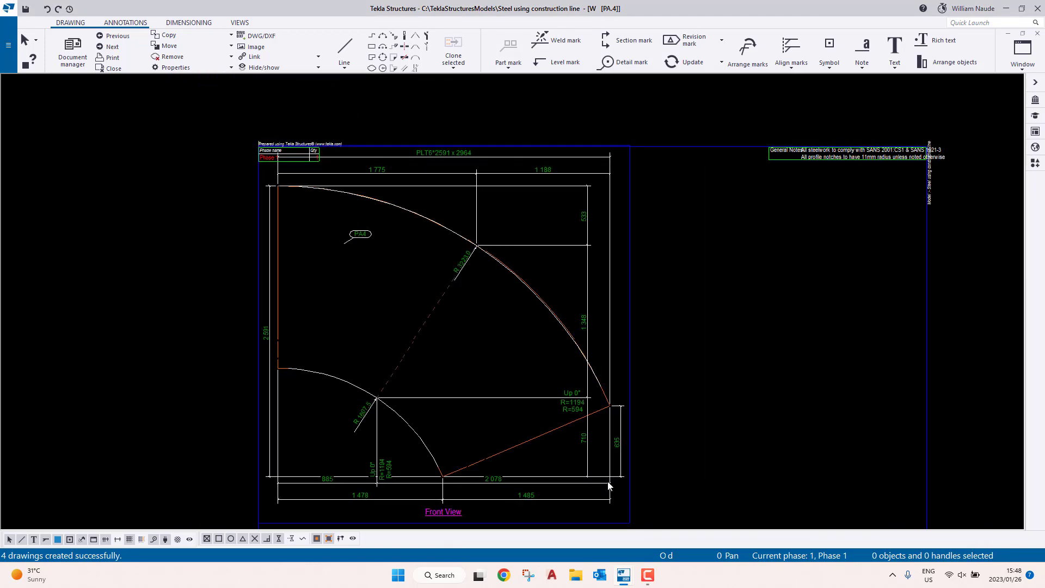
Step: Delete all dimensions and marks from the unfolded Front View of PA.4
drag(618, 486, 275, 171)
key(Delete)
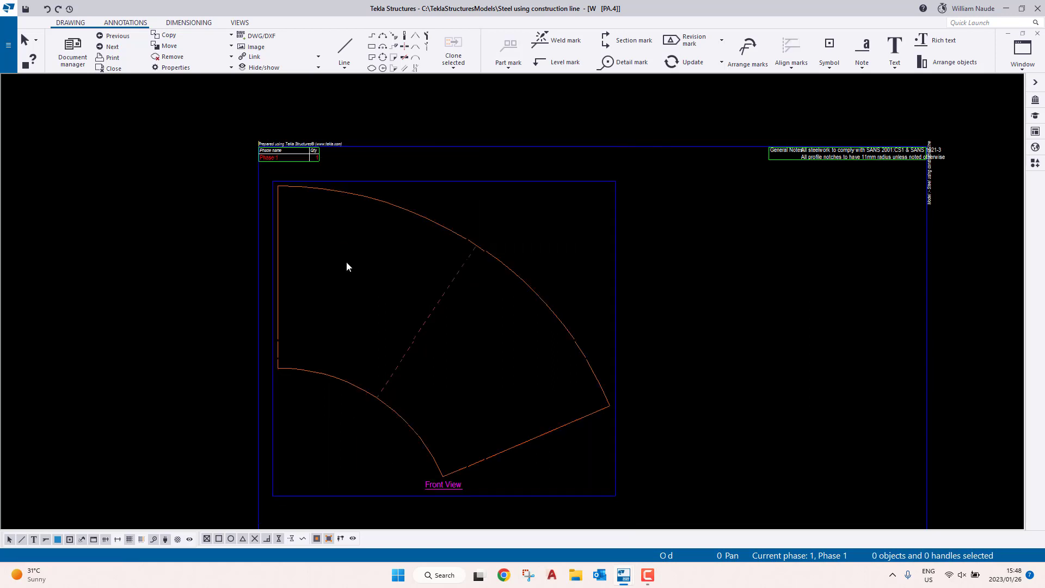
scroll(465, 246, up, 3)
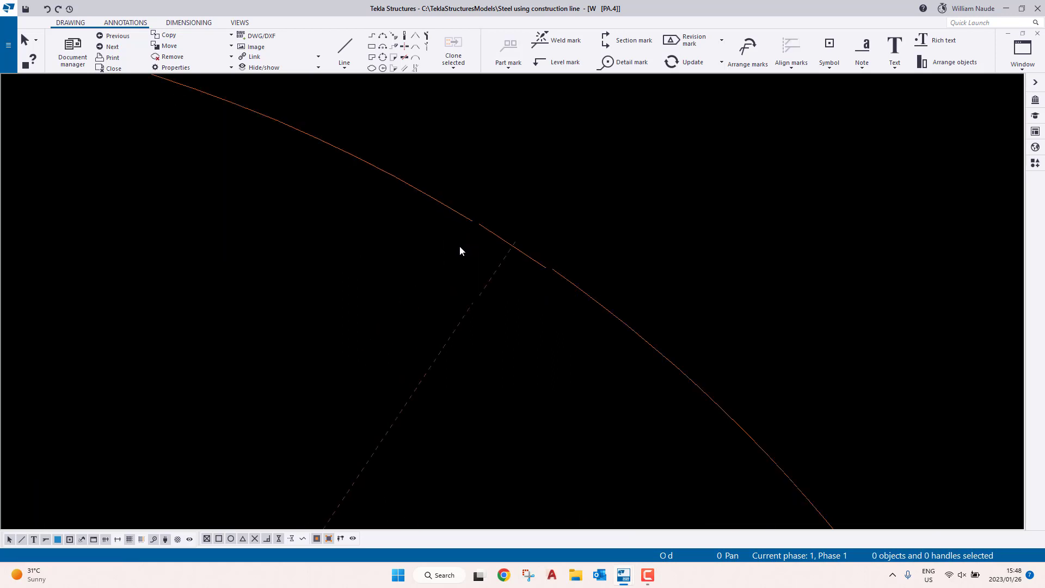
scroll(480, 267, down, 4)
scroll(490, 277, down, 1)
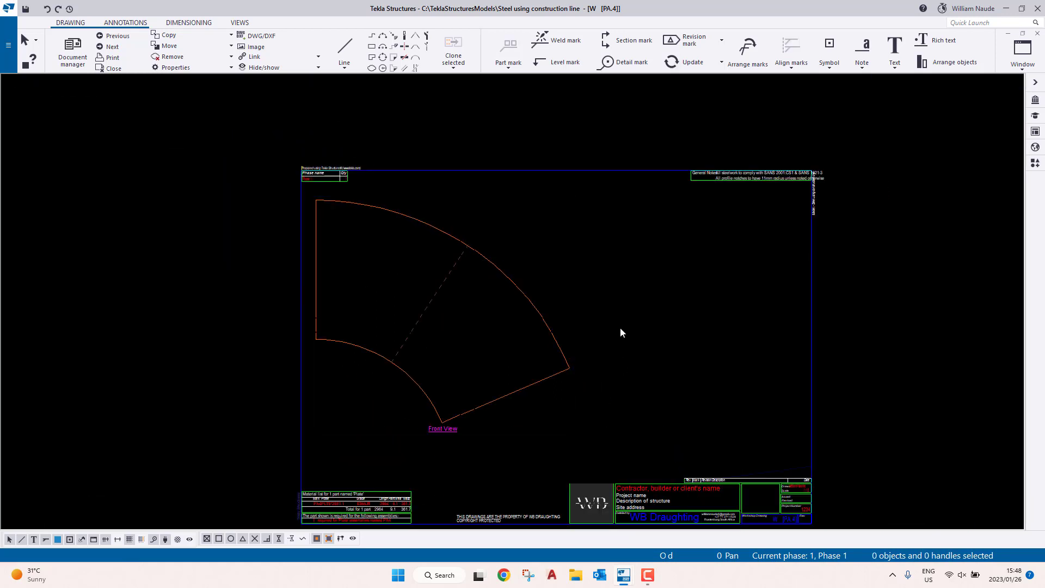
Step: Move the unfolded Front View of PA.4 toward the middle of the sheet
click(573, 234)
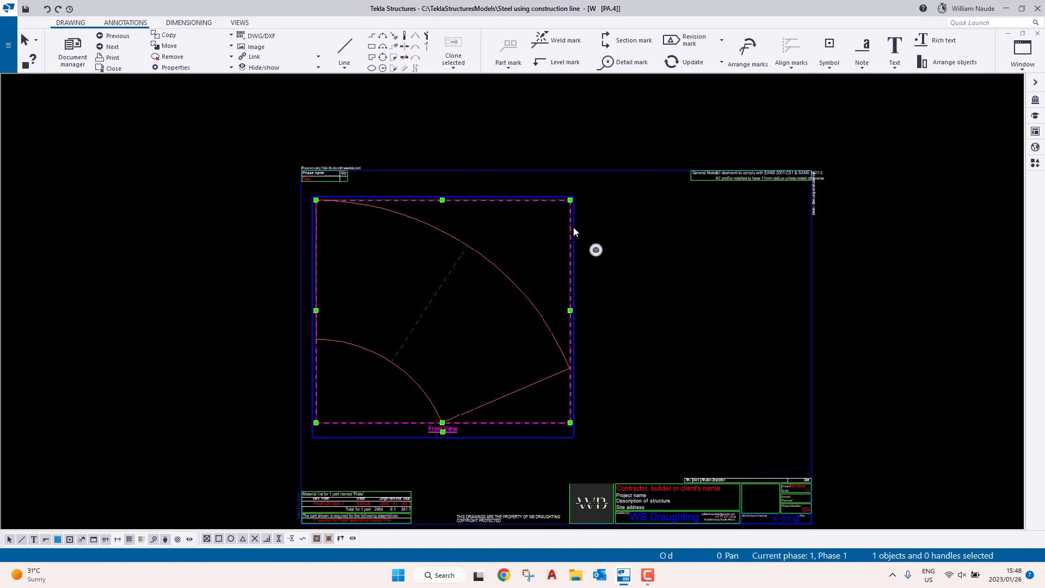
drag(574, 233, 661, 236)
click(586, 299)
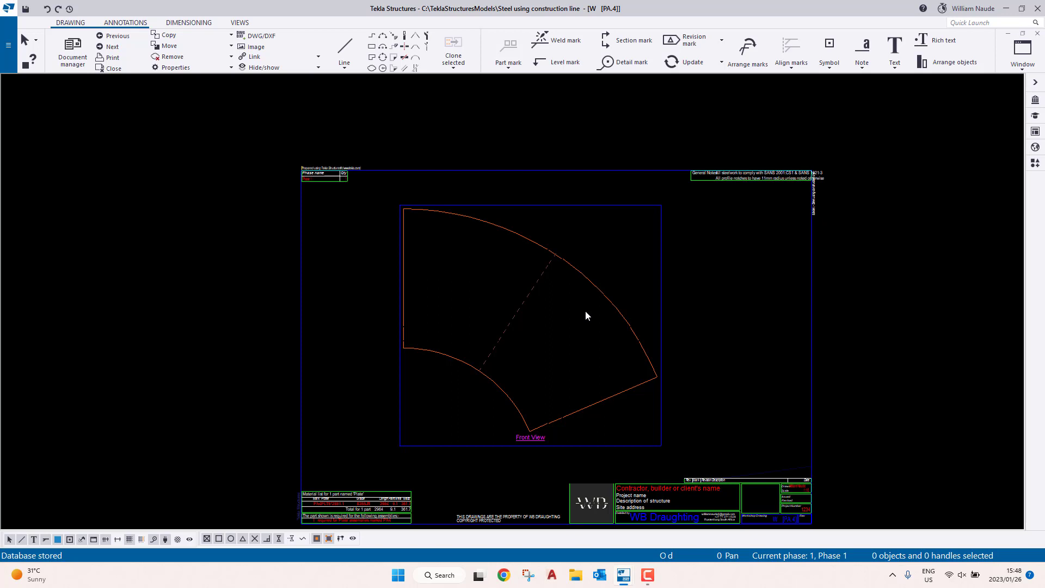
Step: Switch to drawing PA.5 and delete the dimensions and part mark in its Front View
key(ctrl+Page_Down)
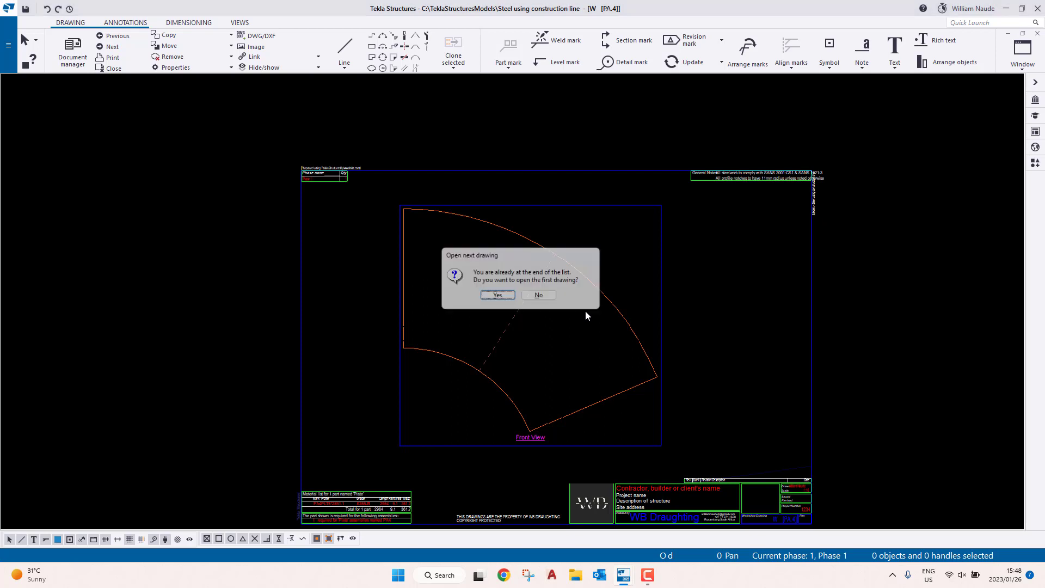
click(502, 297)
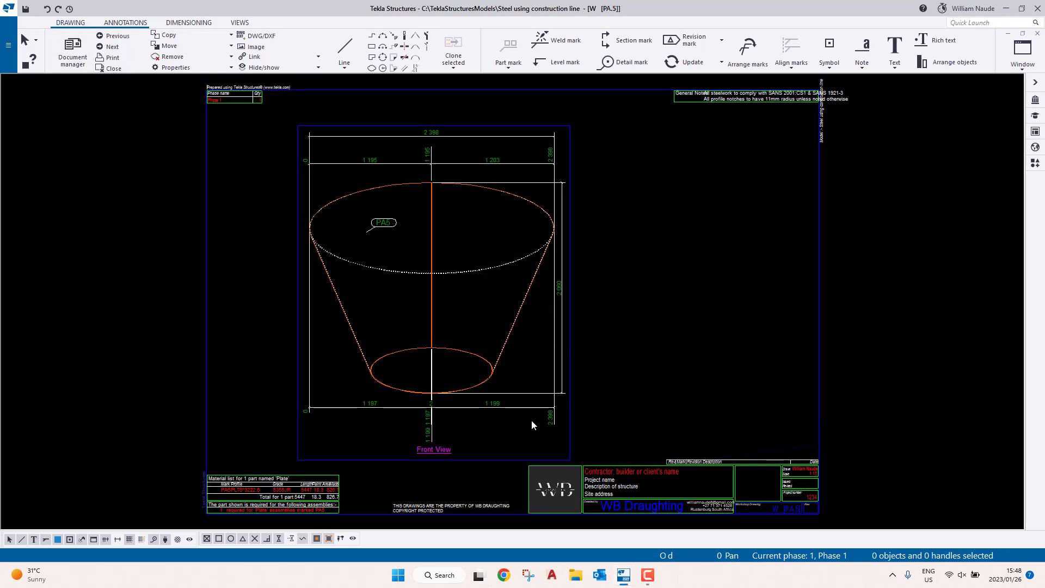
drag(532, 420, 321, 156)
key(Delete)
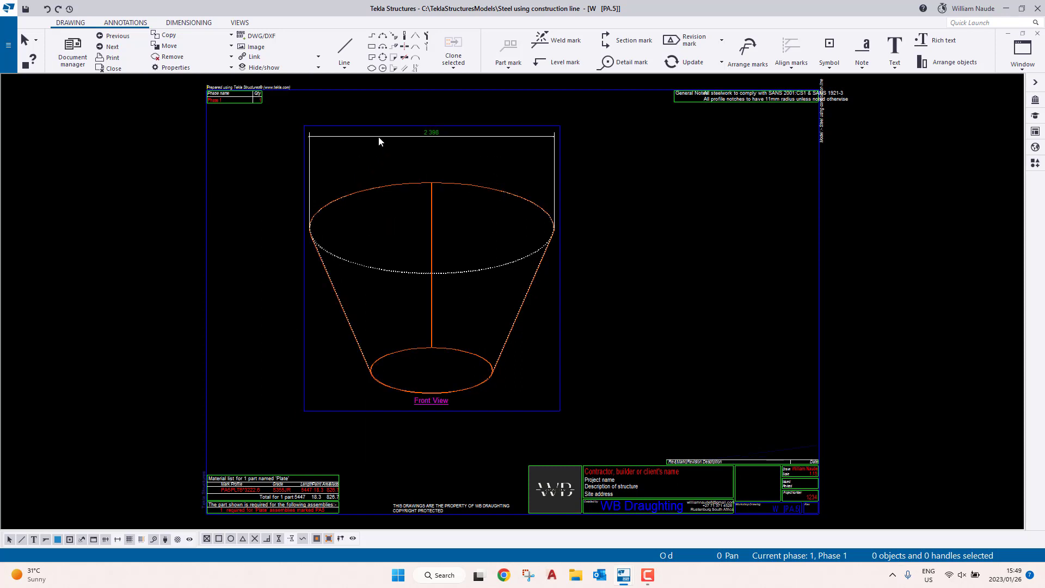
Step: Load the tsPlateUnfolded_L drawing properties and apply them to drawing PA.5
double_click(639, 176)
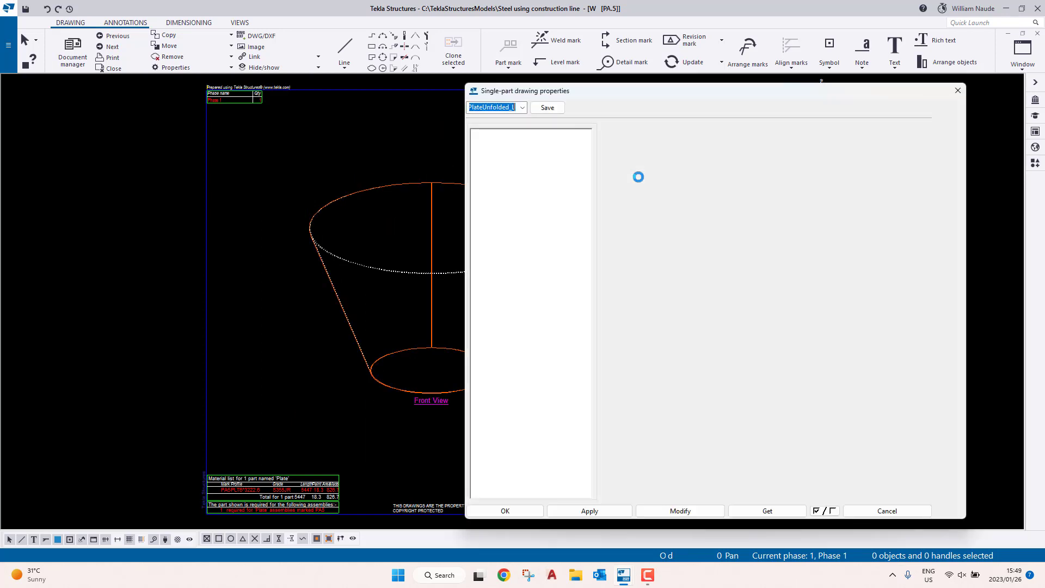
click(561, 108)
scroll(544, 168, up, 4)
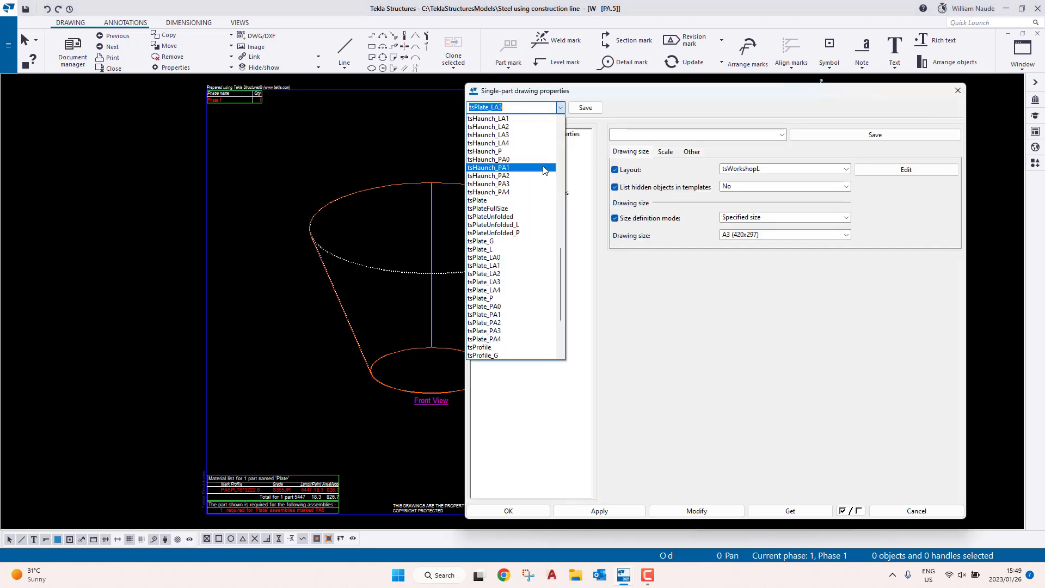
click(534, 225)
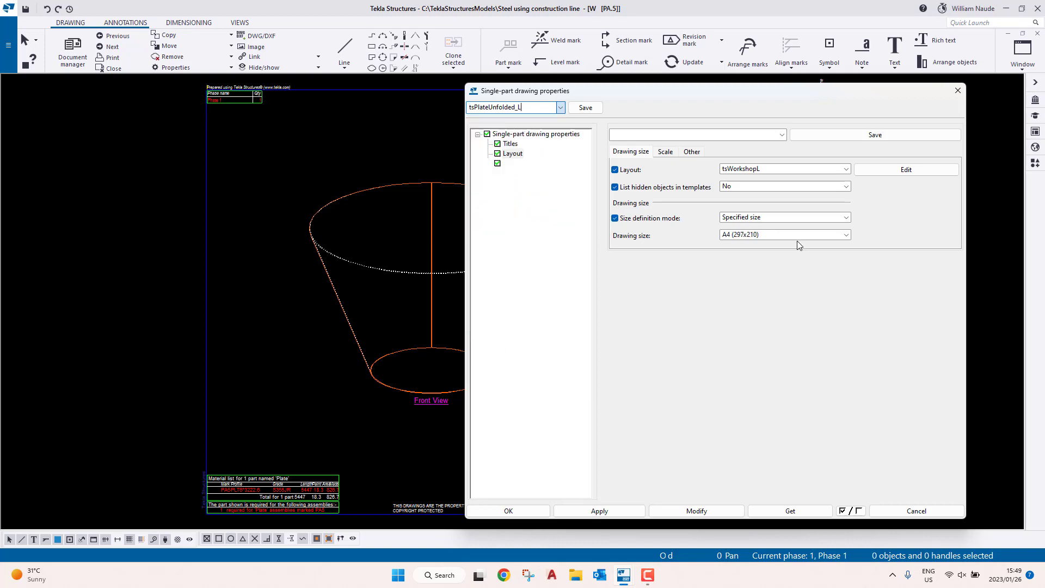
click(710, 509)
click(502, 301)
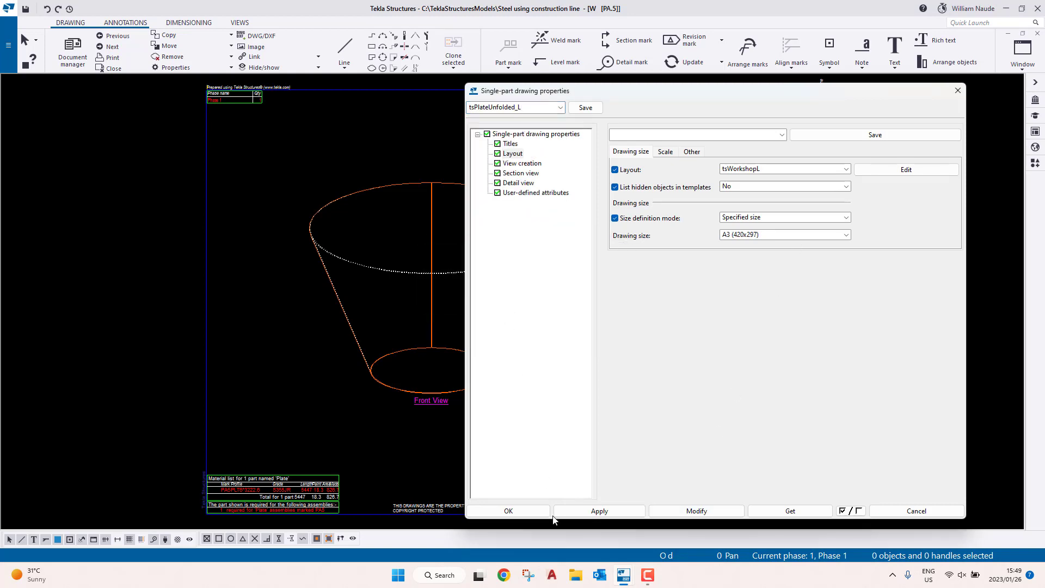
click(498, 512)
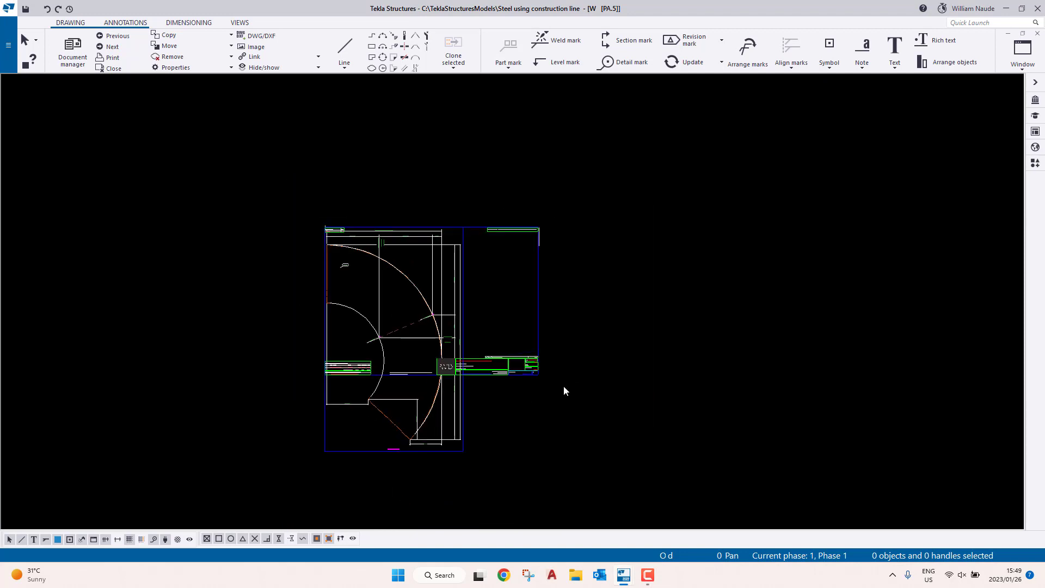
Step: Delete the dimensions from the unfolded PA.5 view and open the next drawing, PA.6
scroll(416, 427, up, 3)
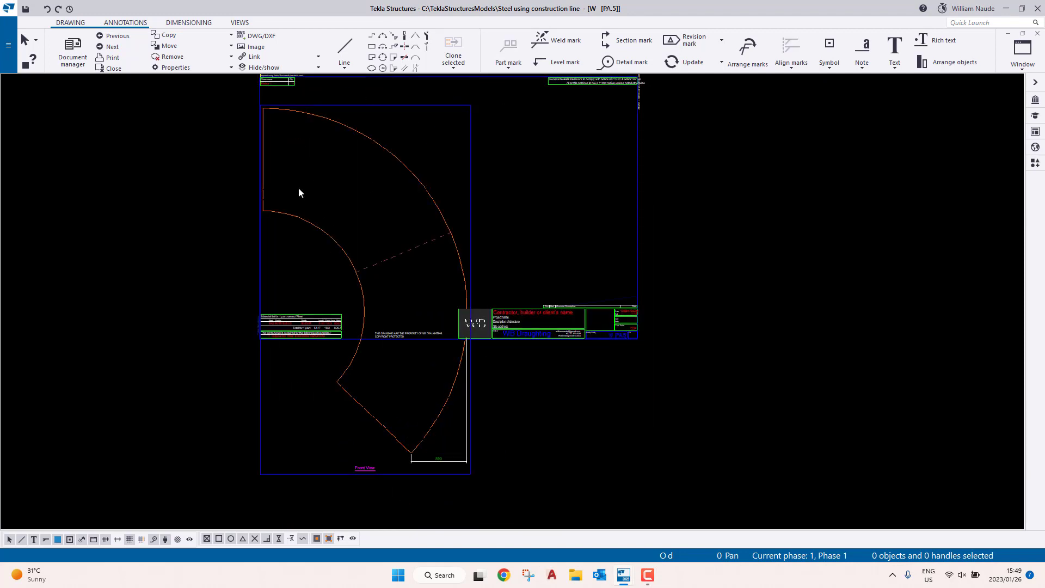
click(409, 462)
key(Delete)
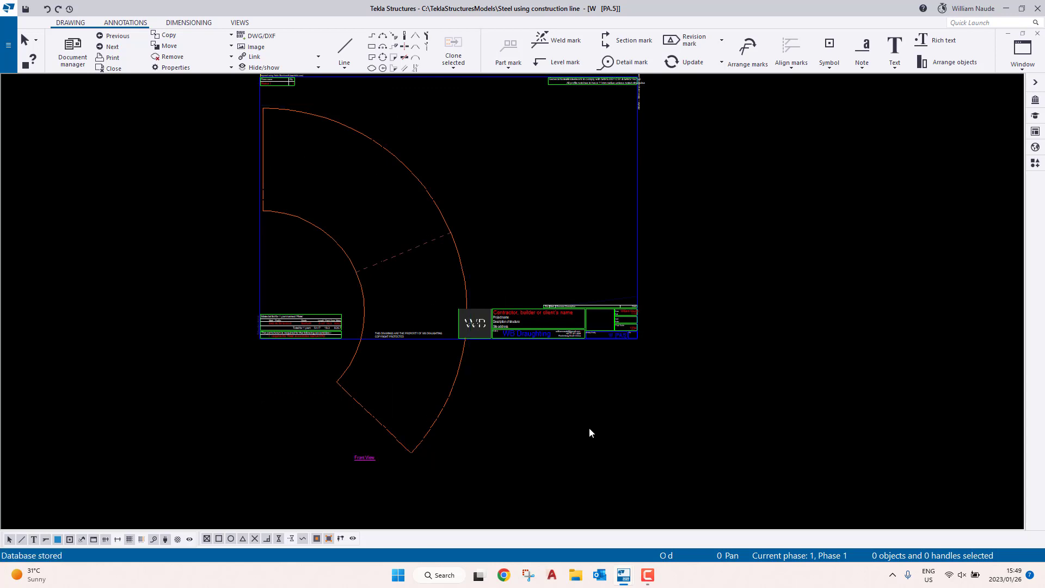
key(ctrl+Page_Down)
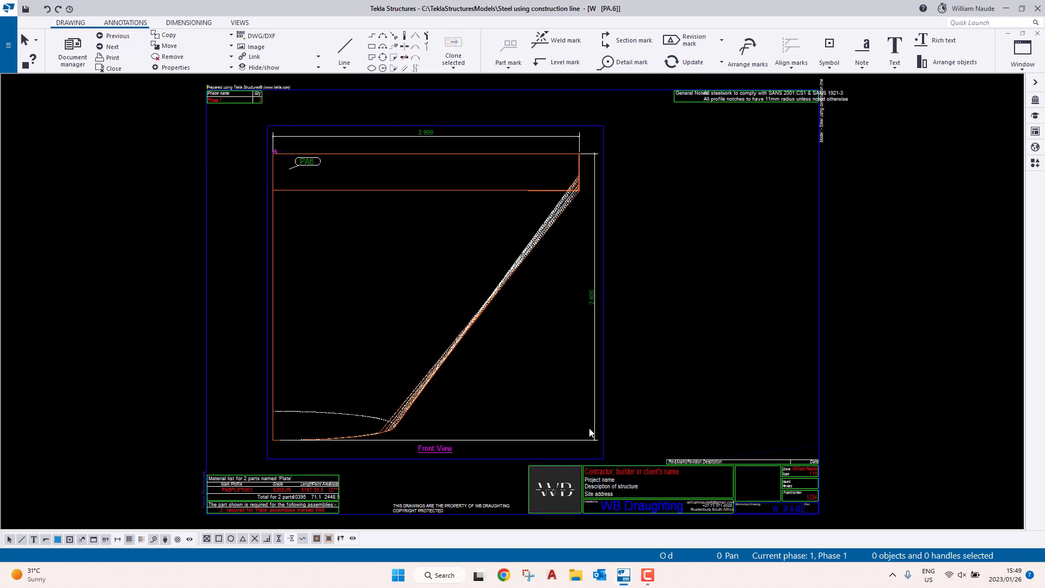
Step: Load the tsPlateUnfolded_L drawing properties with an A3 (420x297) sheet and apply them to drawing PA.6, accepting its re-creation
double_click(583, 282)
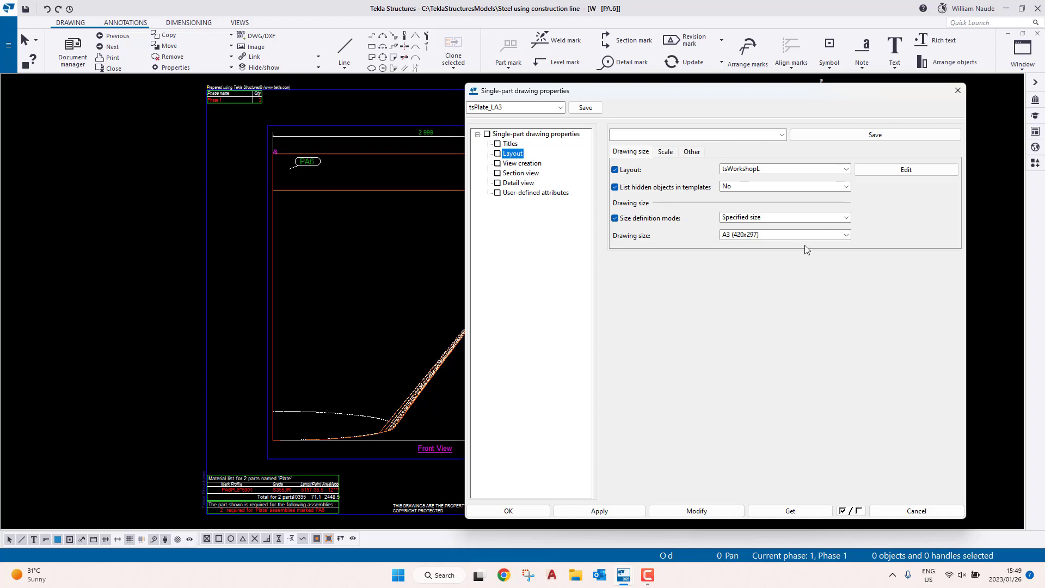
click(543, 110)
click(561, 107)
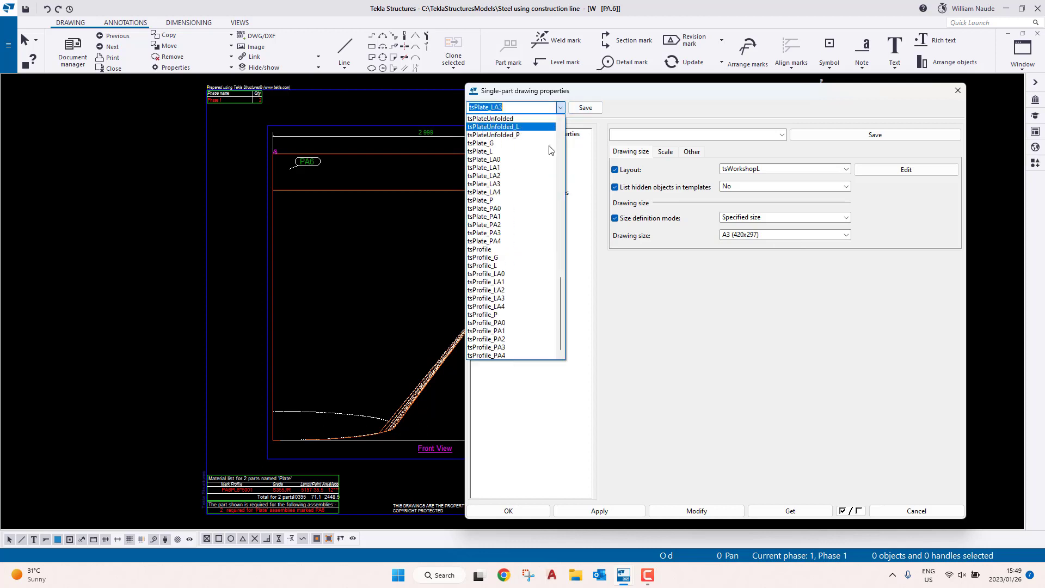
scroll(547, 164, up, 2)
click(521, 225)
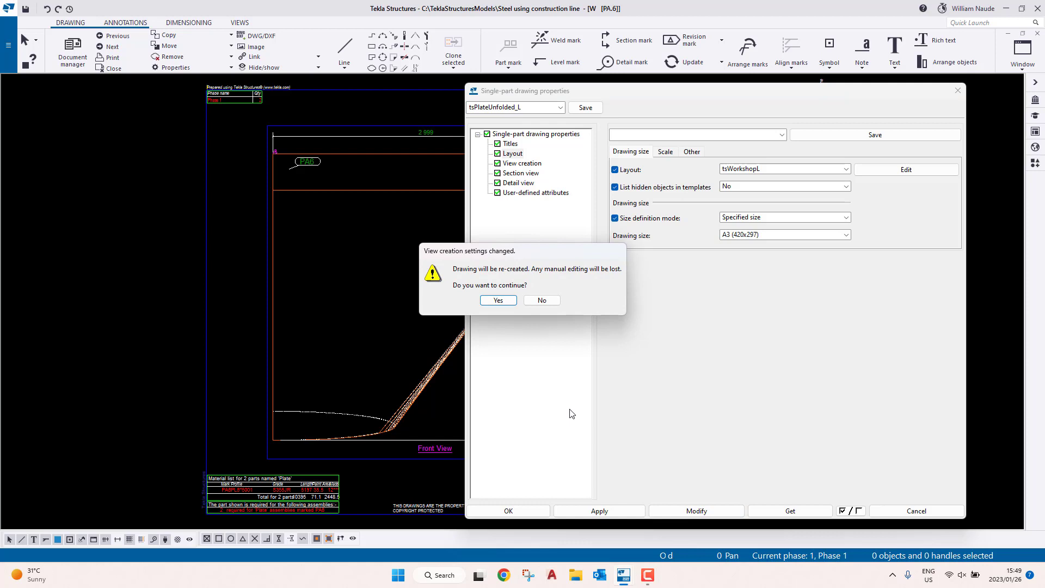
click(498, 300)
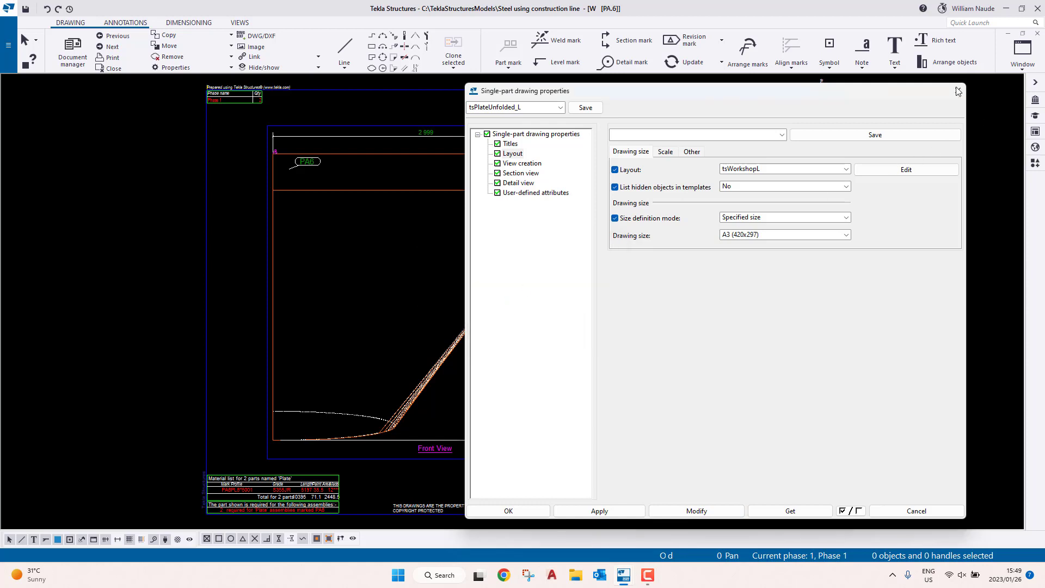
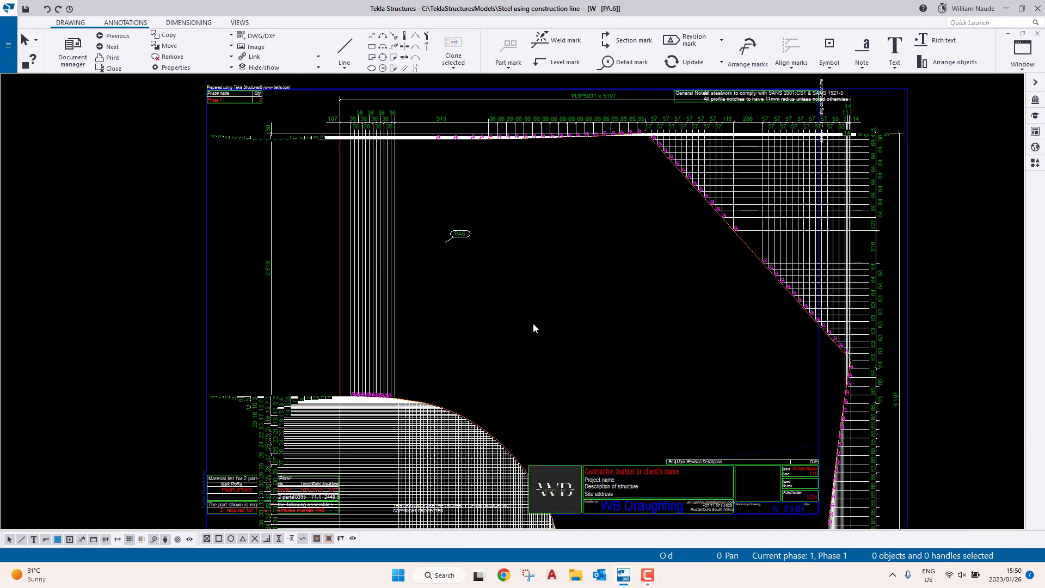
Step: Delete all dimensions from the unfolded PA.6 view and save the drawing
scroll(534, 326, down, 4)
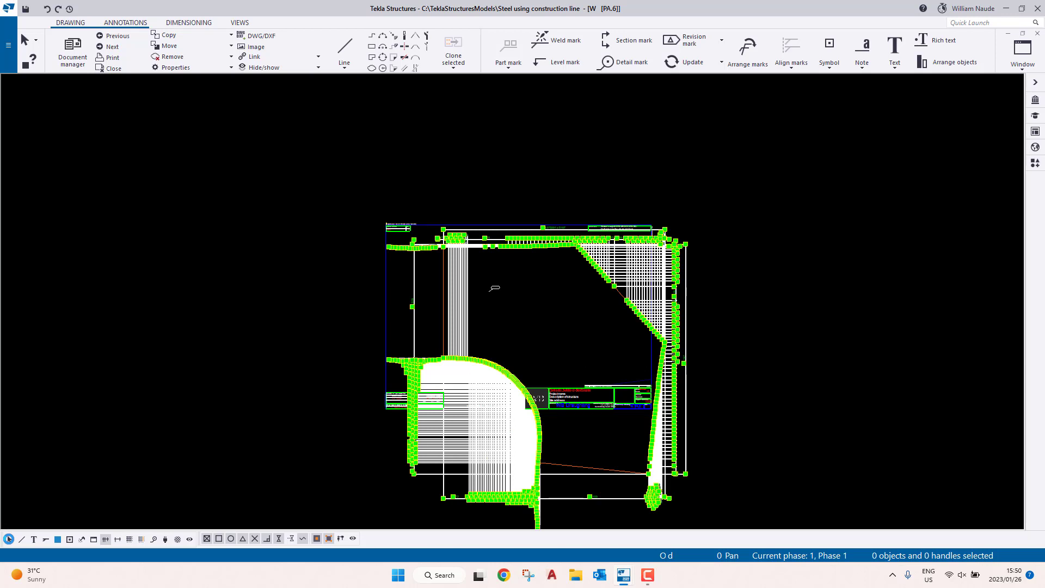
key(Delete)
click(9, 538)
scroll(613, 321, up, 7)
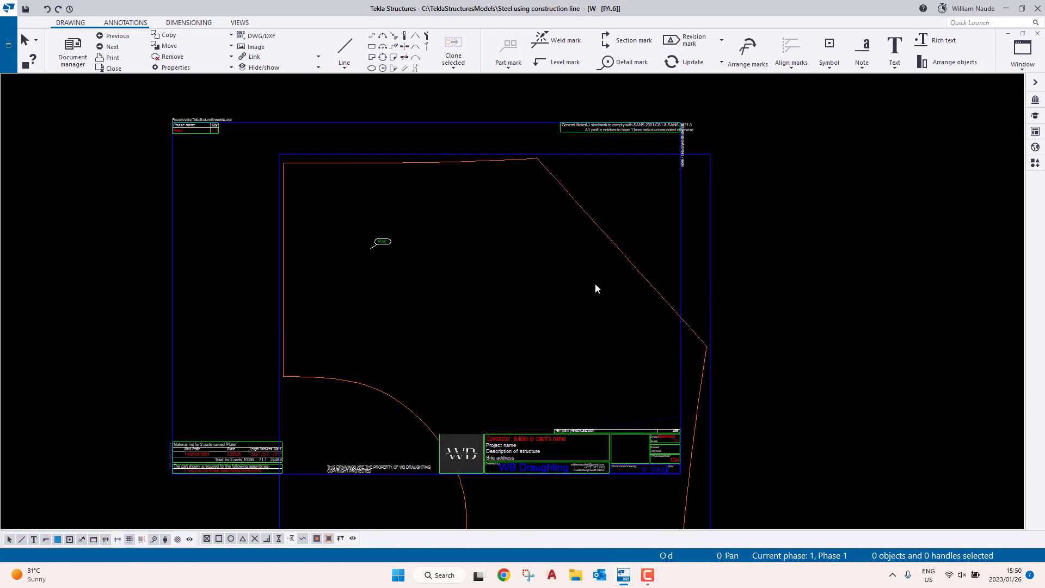
middle_drag(406, 252, 382, 210)
scroll(338, 185, down, 2)
middle_drag(289, 159, 246, 209)
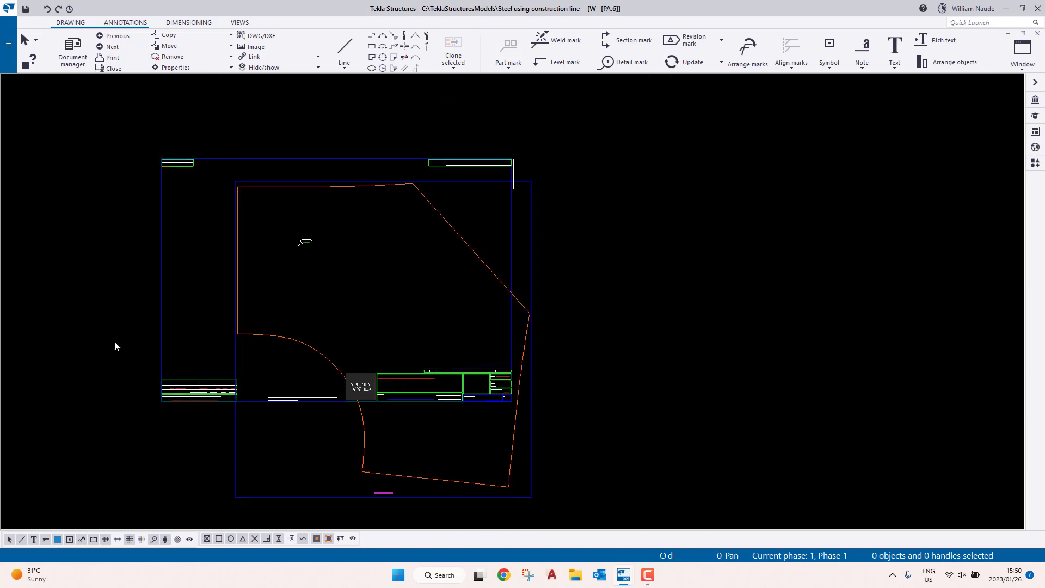
scroll(283, 338, up, 6)
scroll(311, 354, down, 8)
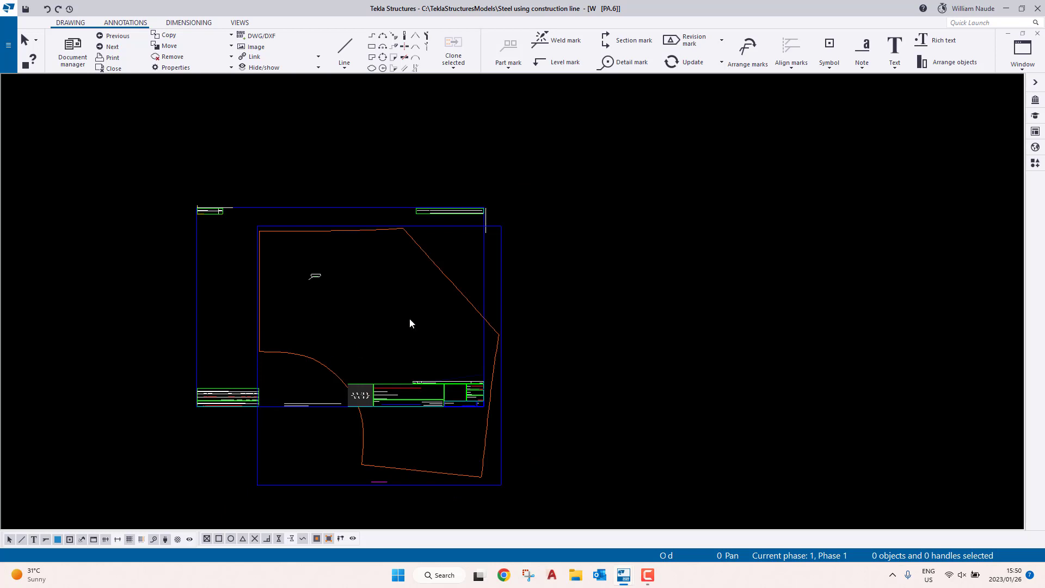
key(ctrl+s)
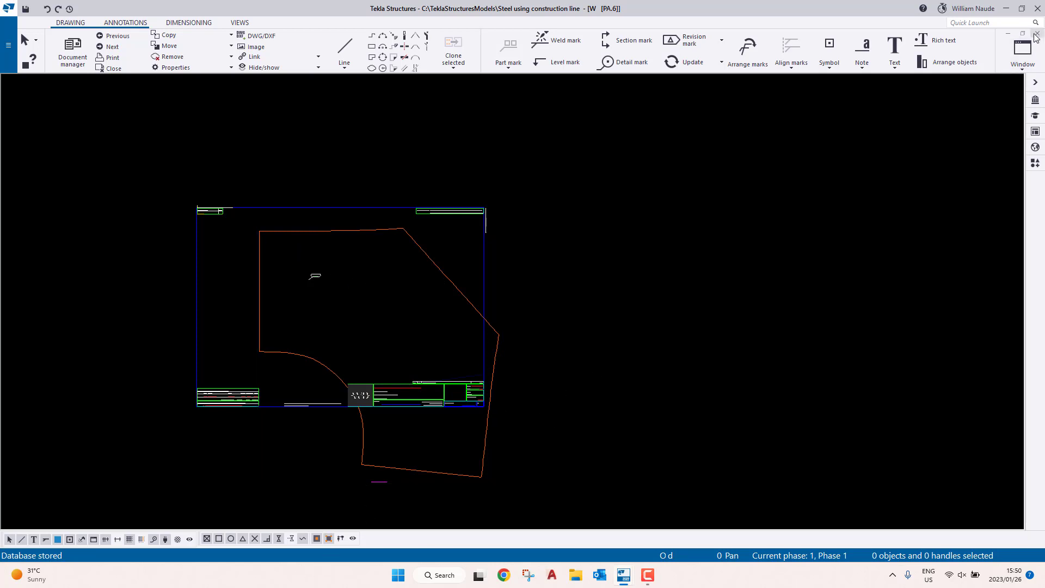
Step: Open drawing B.1, delete its Bottom View and set Cut parts to No for the Front View
key(ctrl+Page_Down)
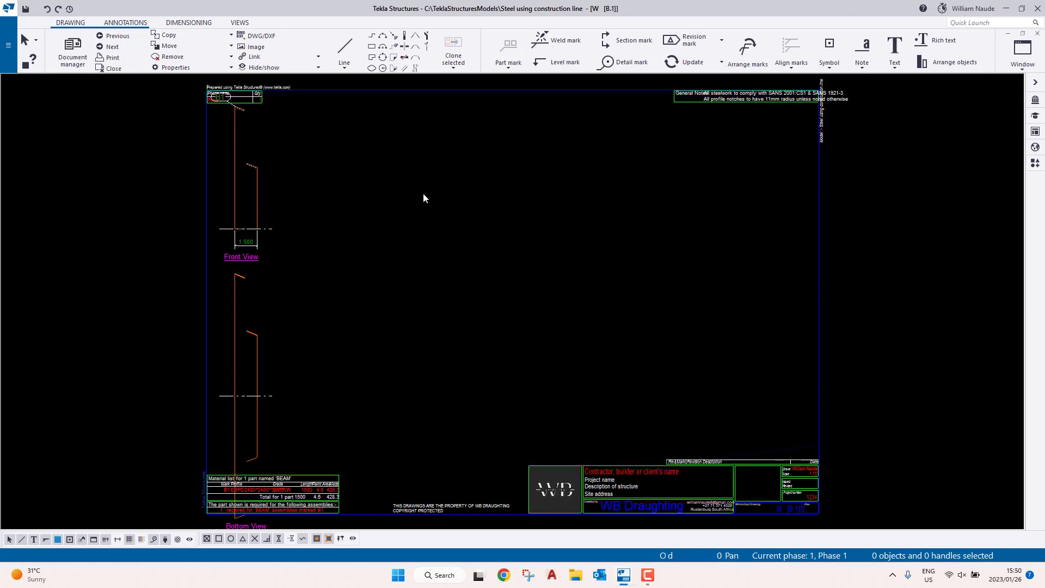
scroll(280, 326, down, 5)
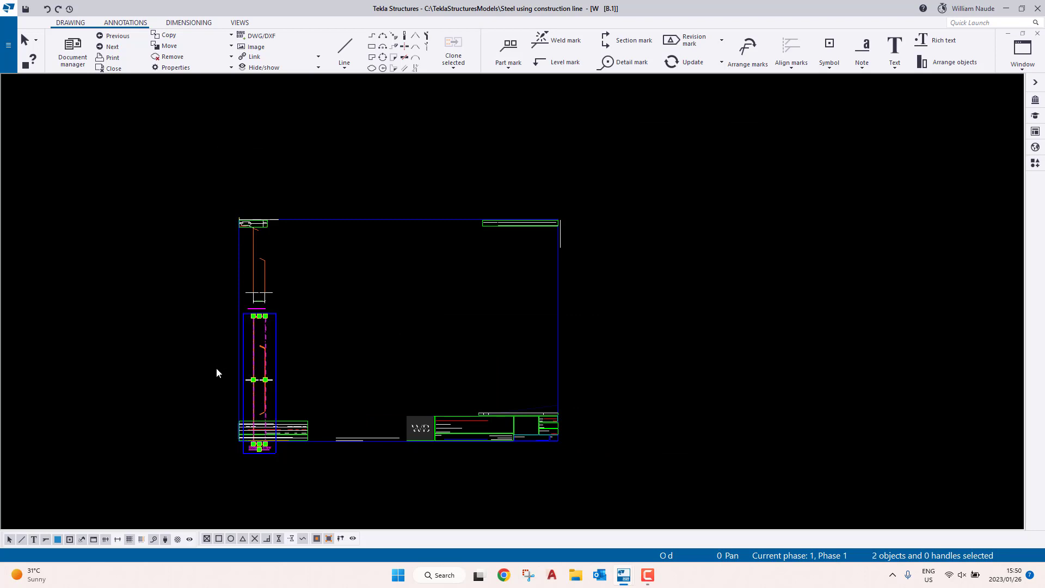
click(259, 309)
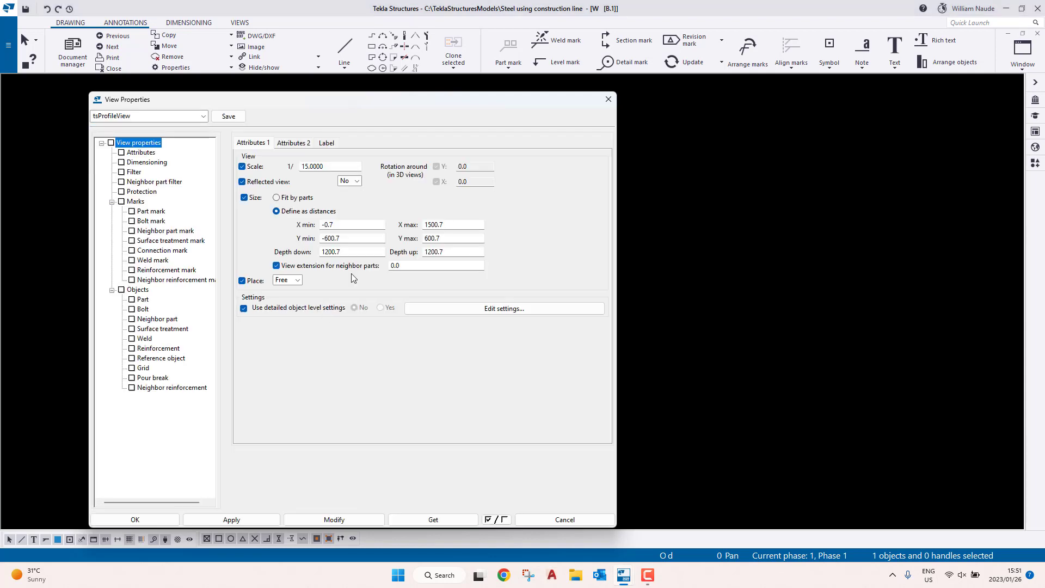
click(290, 144)
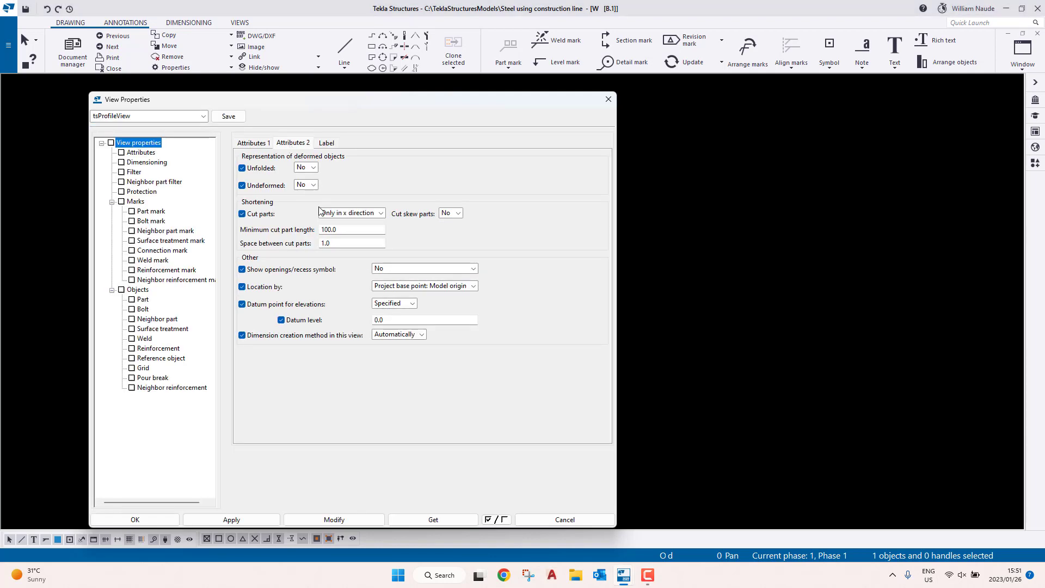
click(308, 520)
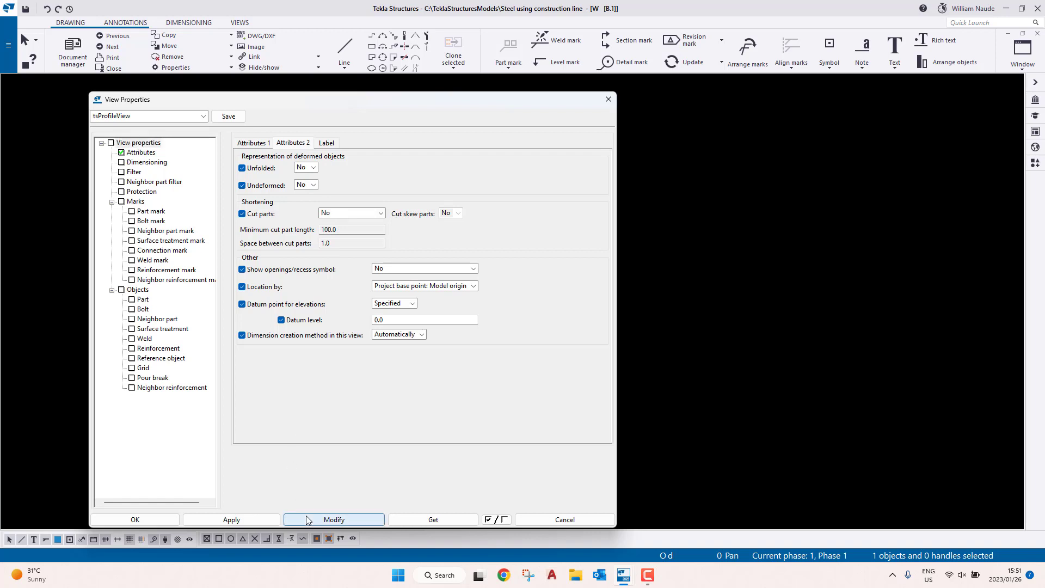
click(136, 521)
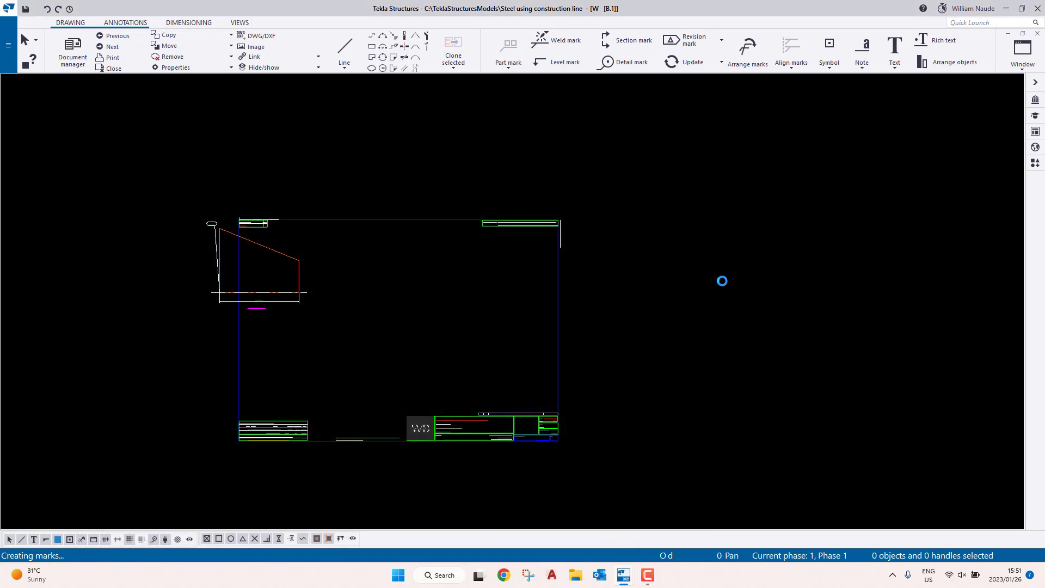
Step: Examine the B.1 Front View and the profile entry in its material list
scroll(274, 307, up, 5)
scroll(375, 226, down, 2)
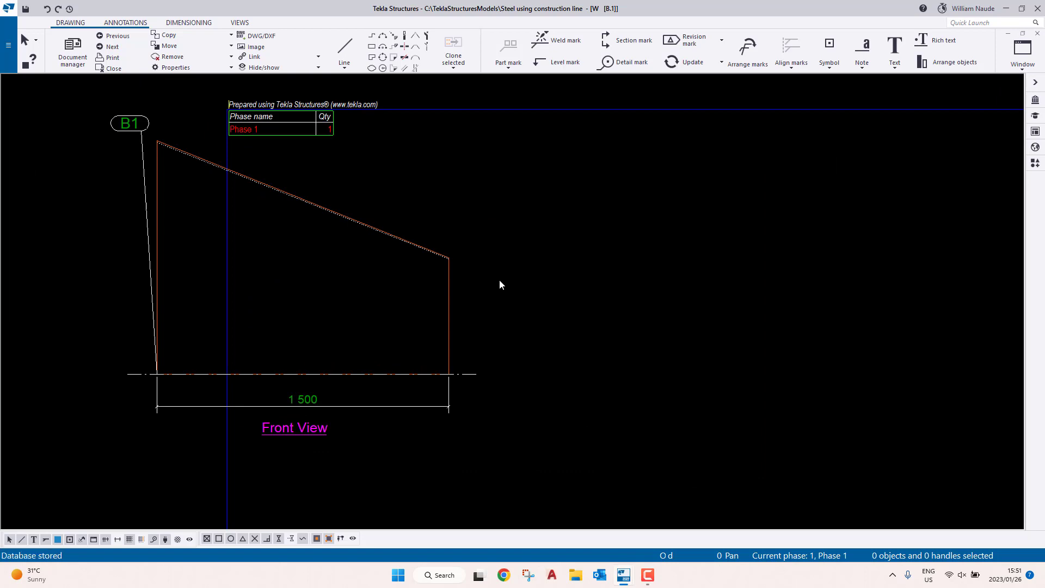
scroll(538, 434, down, 3)
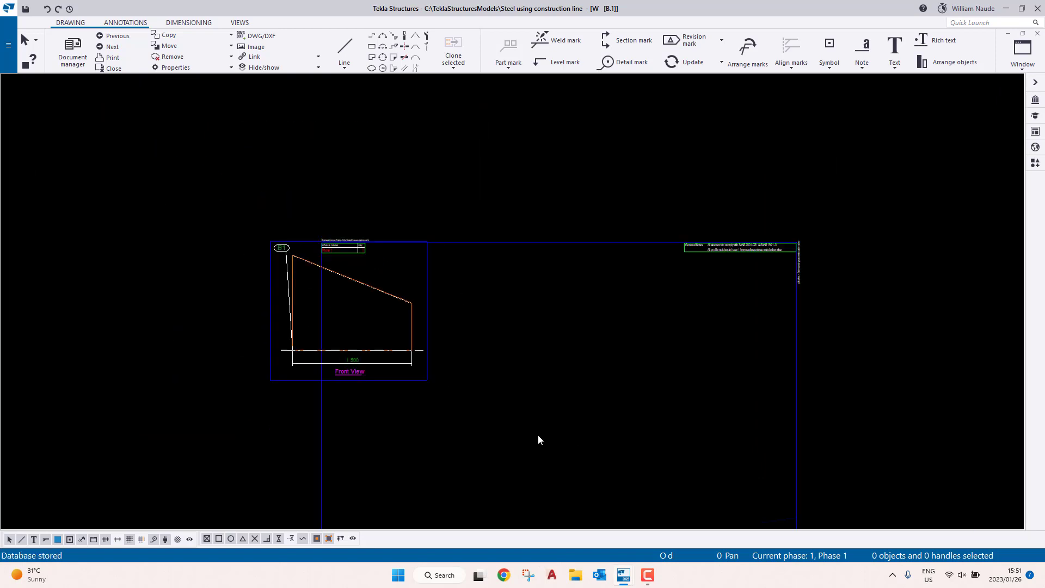
scroll(344, 452, up, 5)
scroll(277, 385, up, 1)
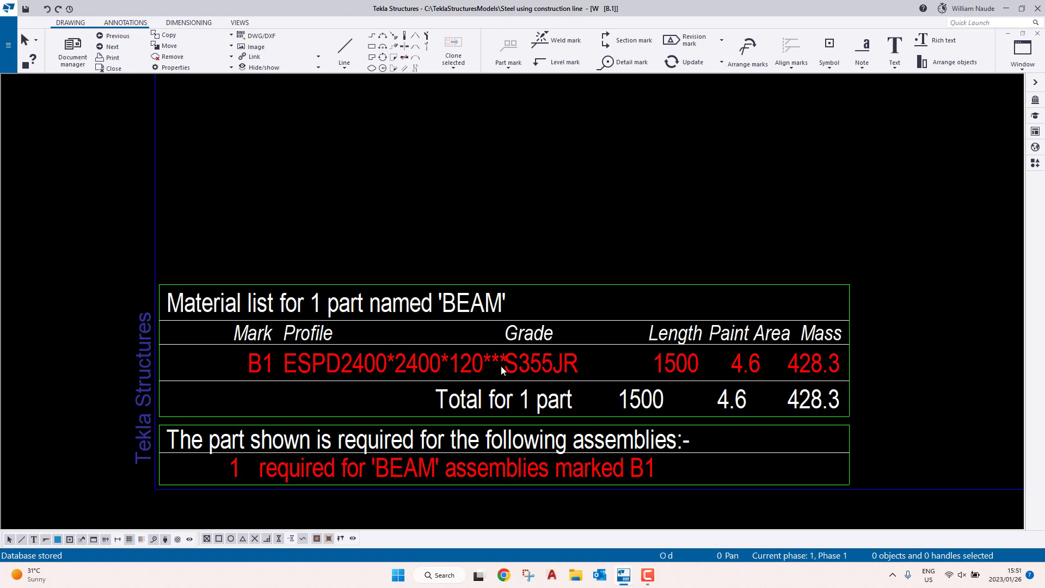
Step: Check the profile entries in the material lists of drawings PA.6 and PA.5, and review the unfolded view of PA.4
key(ctrl+Page_Down)
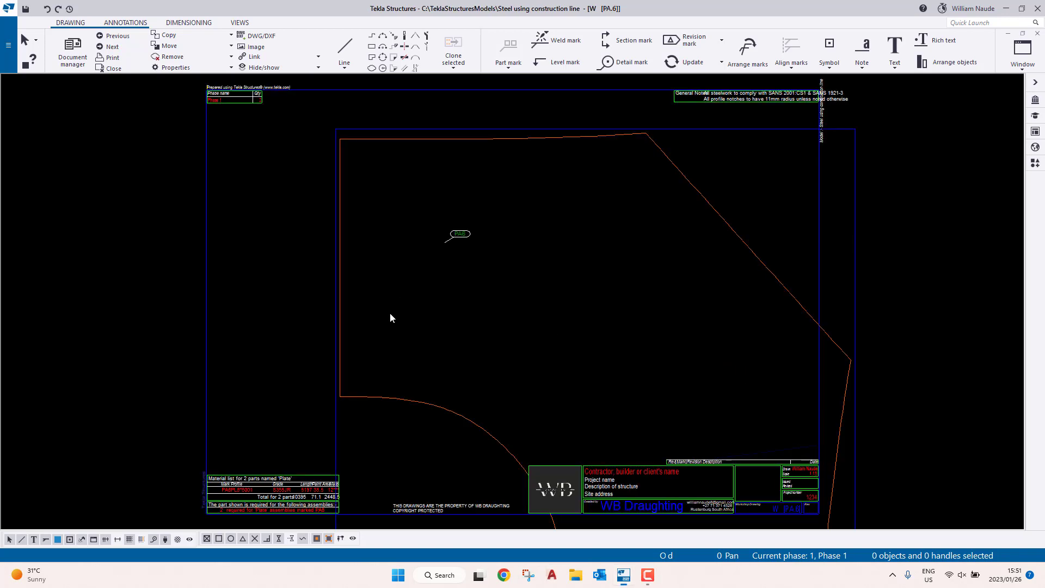
scroll(490, 310, up, 3)
mouse_move(490, 310)
middle_down()
mouse_move(604, 189)
mouse_move(637, 104)
middle_up()
scroll(390, 209, up, 3)
scroll(390, 209, up, 2)
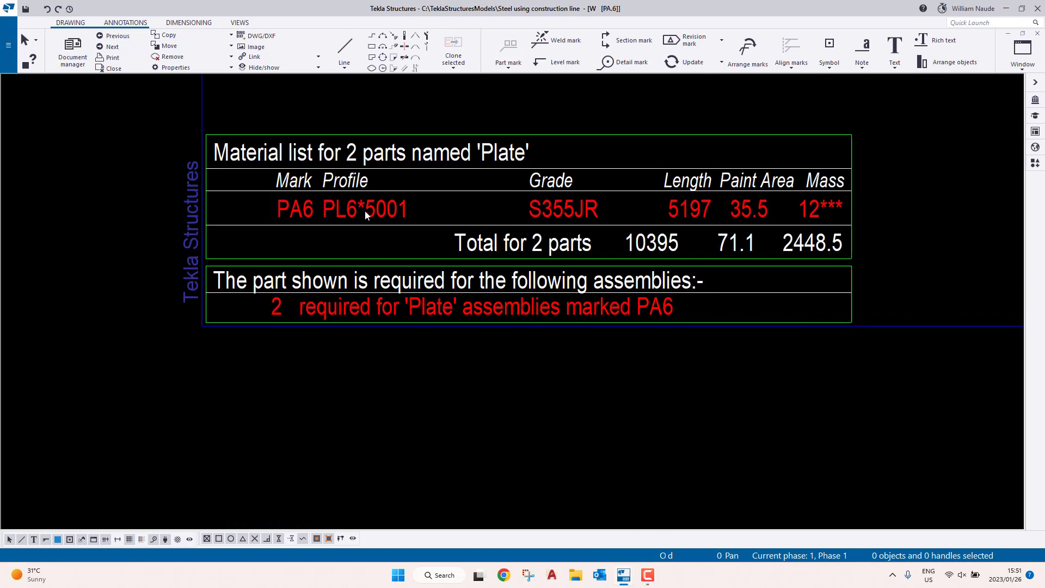
scroll(367, 223, down, 2)
middle_drag(365, 248, 356, 276)
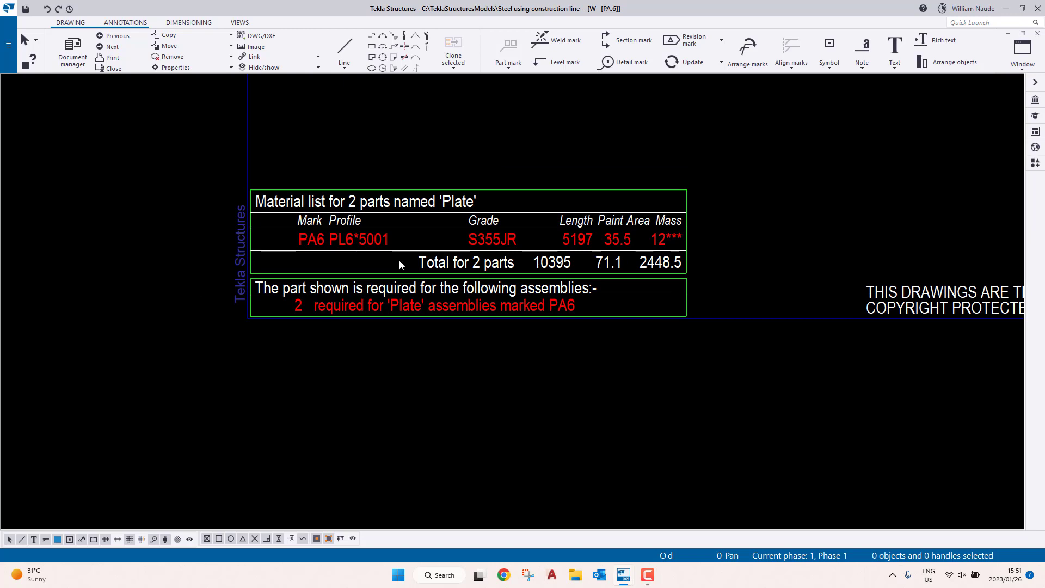
key(ctrl+Page_Up)
scroll(306, 353, up, 4)
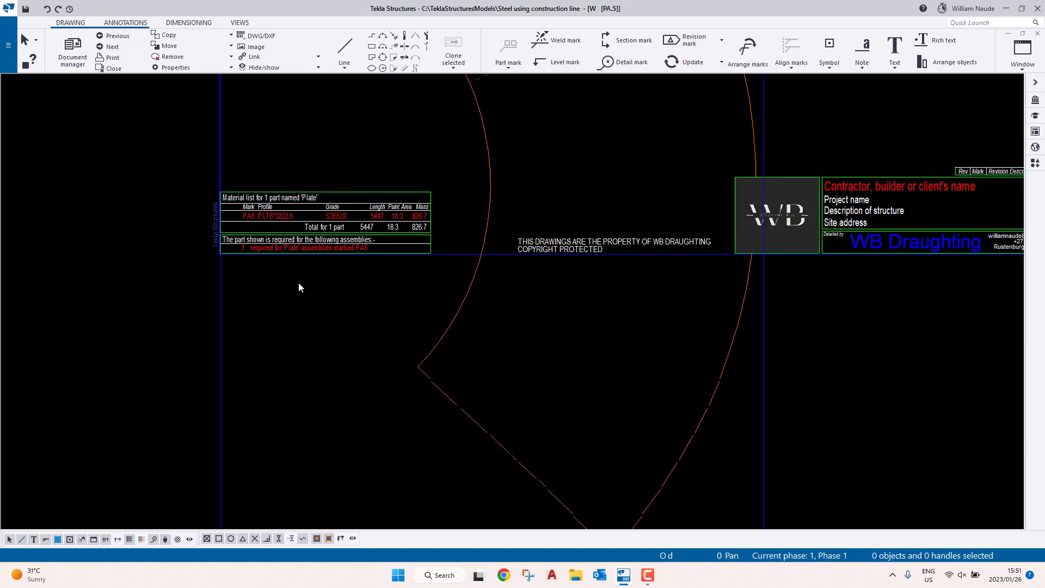
scroll(287, 172, up, 4)
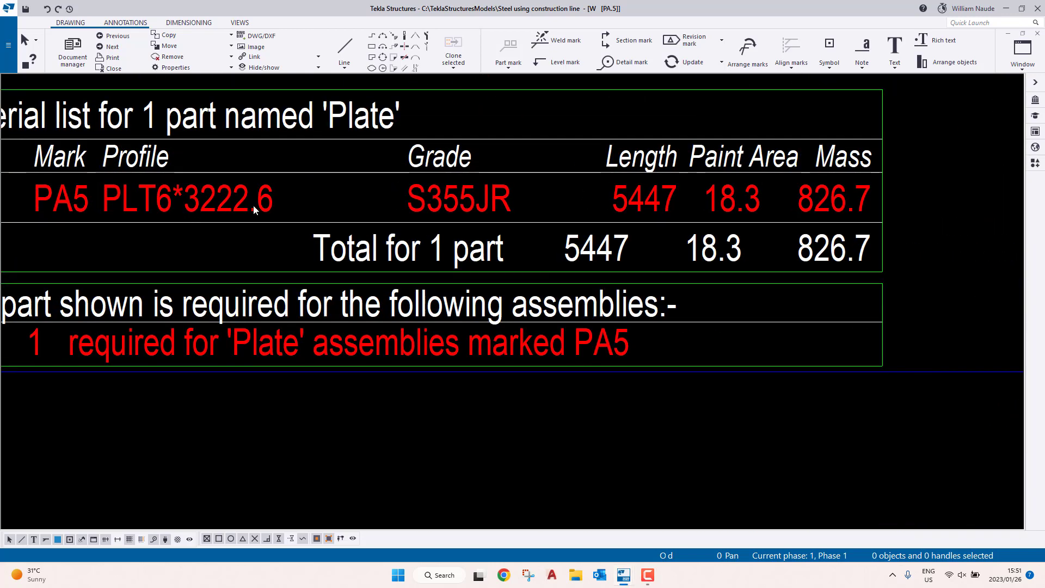
key(ctrl+Page_Up)
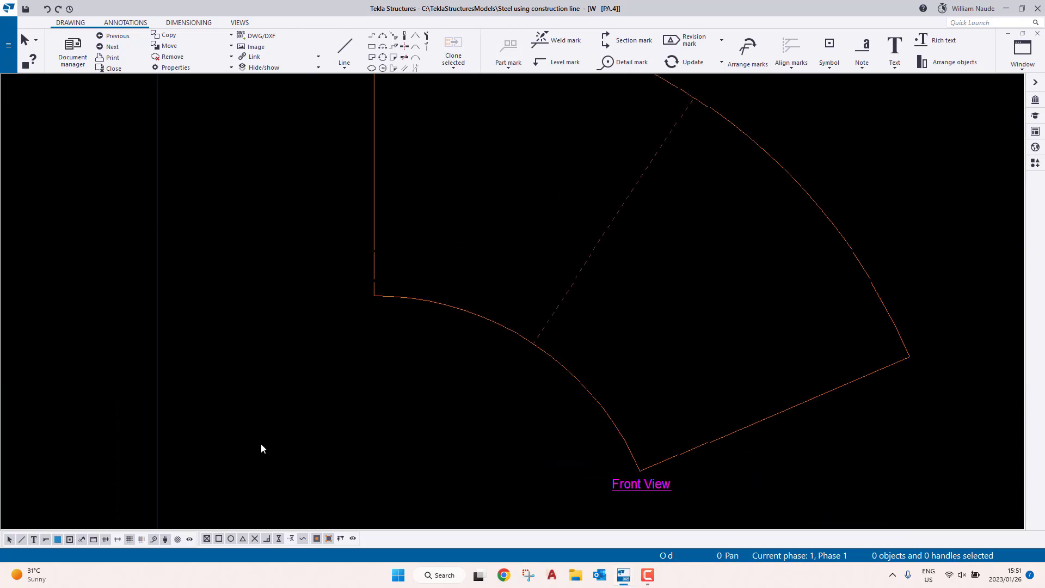
scroll(253, 375, up, 2)
scroll(218, 292, down, 8)
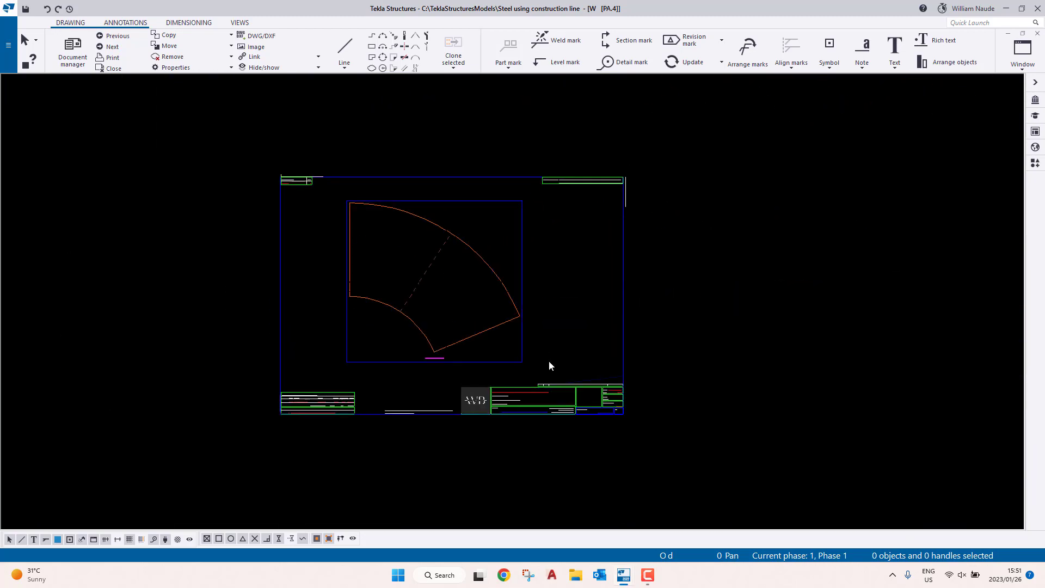
Step: Return to drawing B.1 and apply the tsPlateUnfolded_L drawing properties with an A3 (420x297) sheet, accepting the drawing's re-creation
key(ctrl+Page_Down)
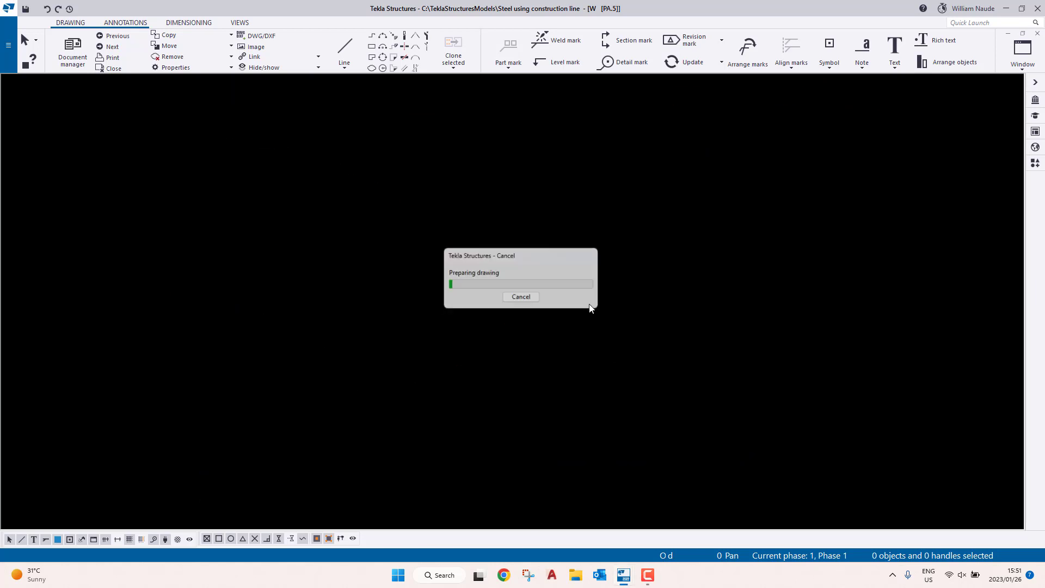
key(ctrl+Page_Down)
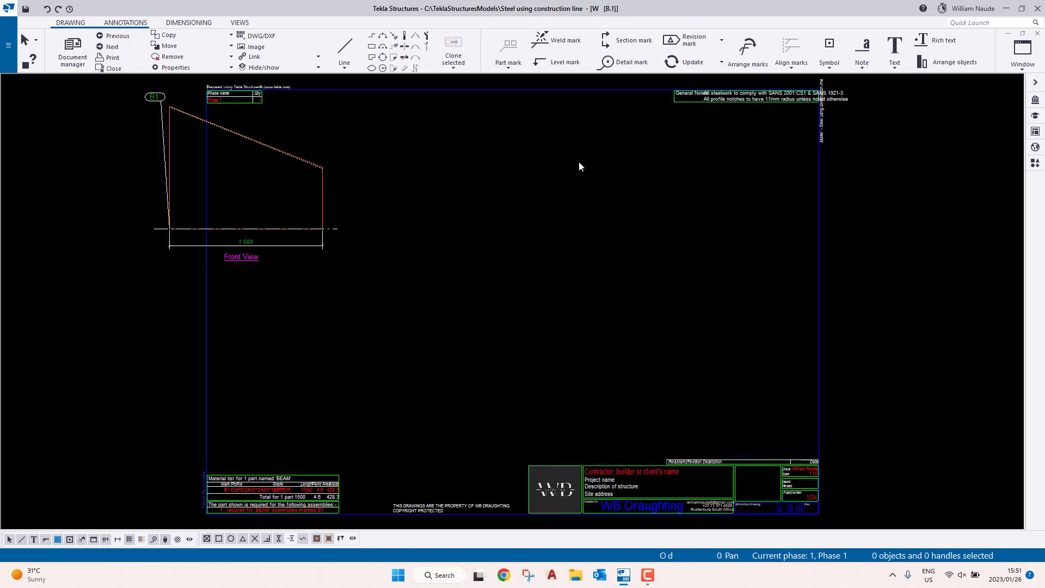
double_click(446, 169)
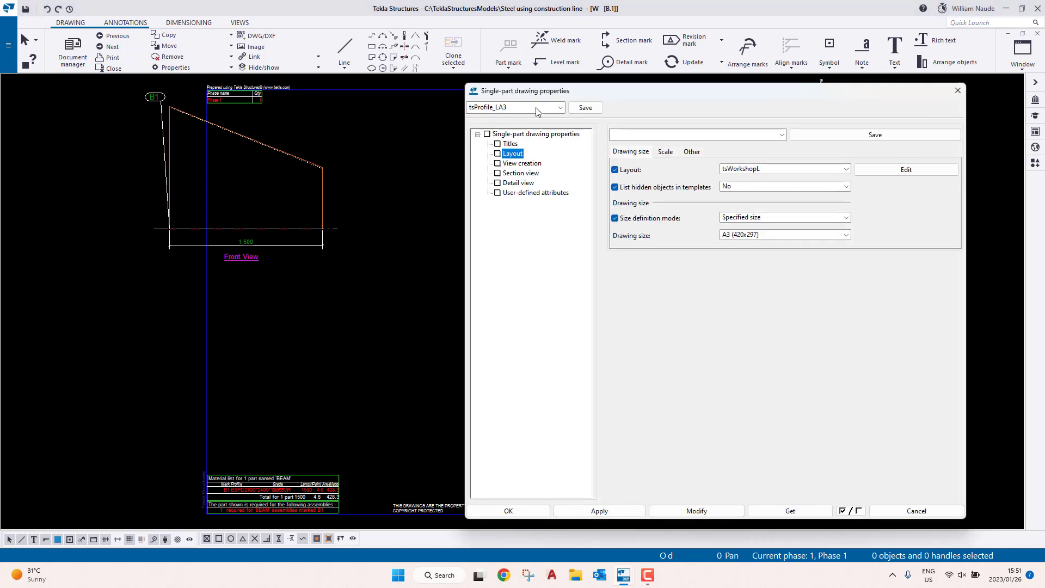
click(560, 108)
click(546, 131)
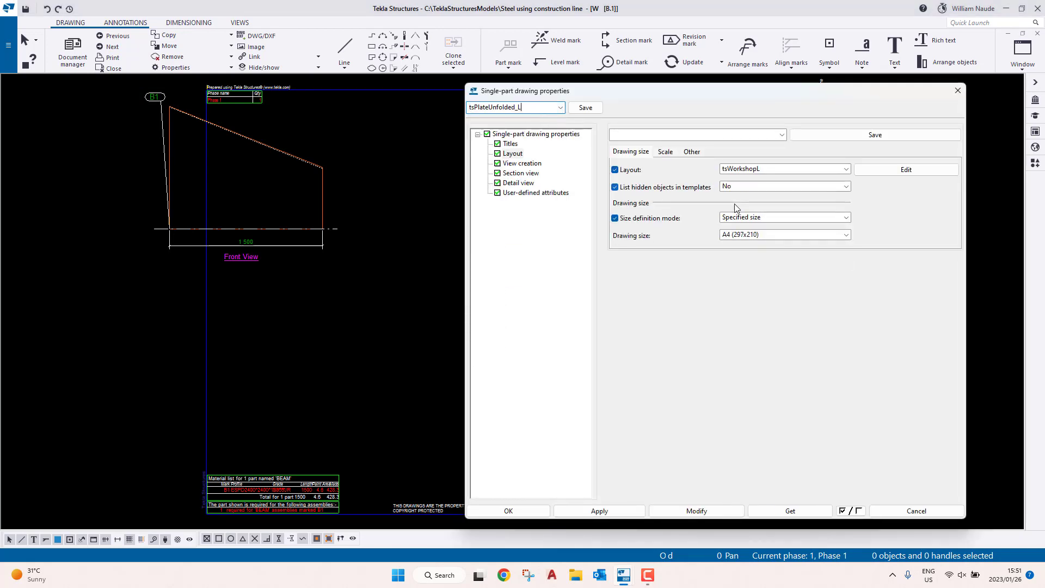
scroll(740, 242, up, 1)
click(684, 514)
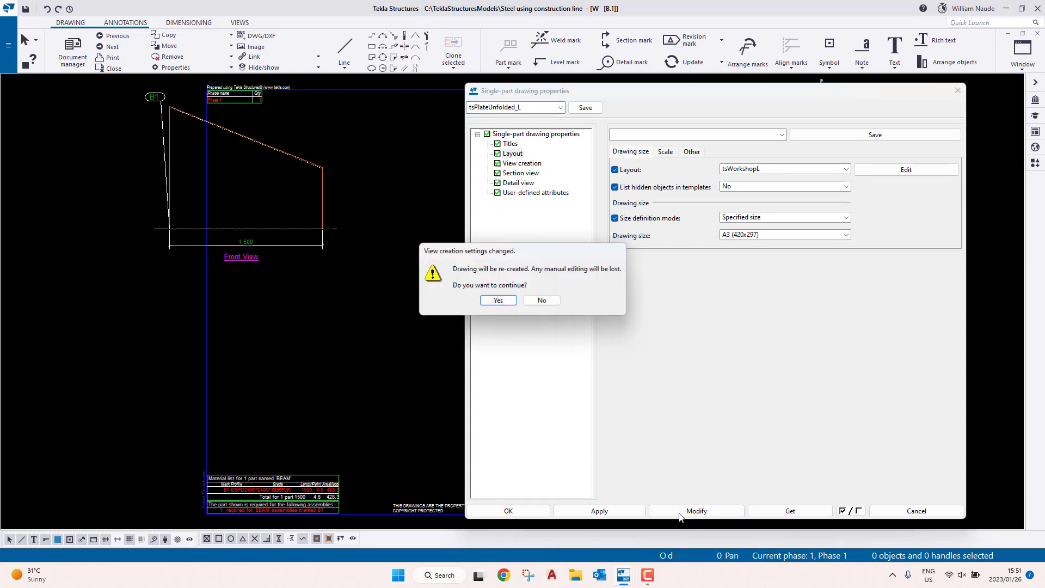
click(498, 301)
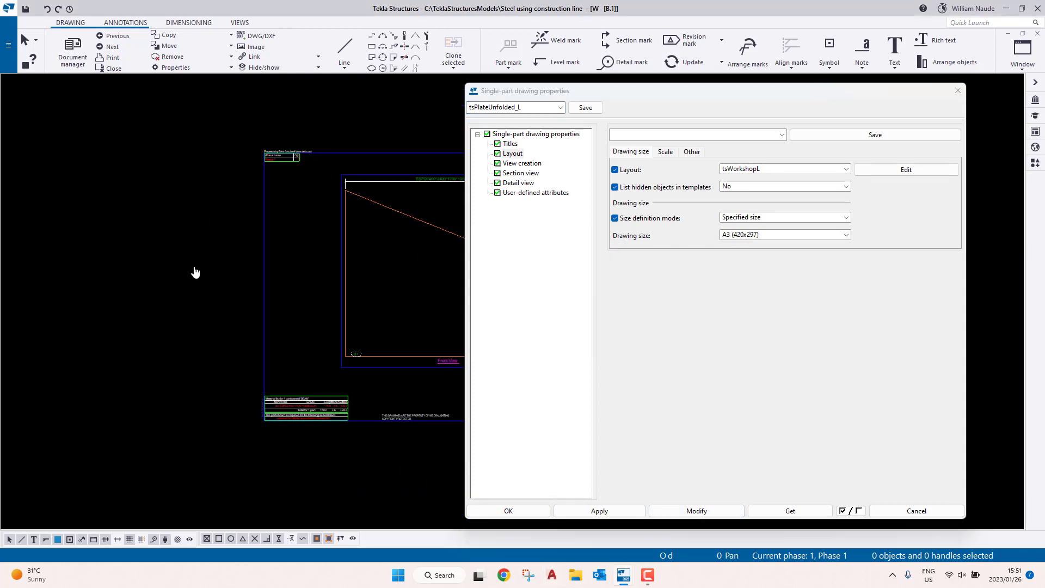
click(958, 91)
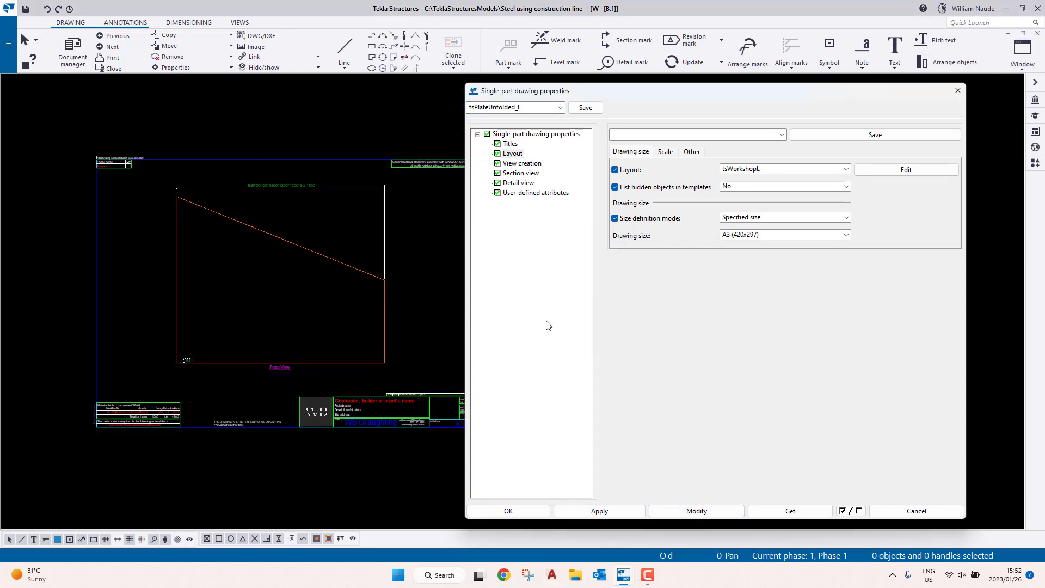
scroll(164, 360, up, 5)
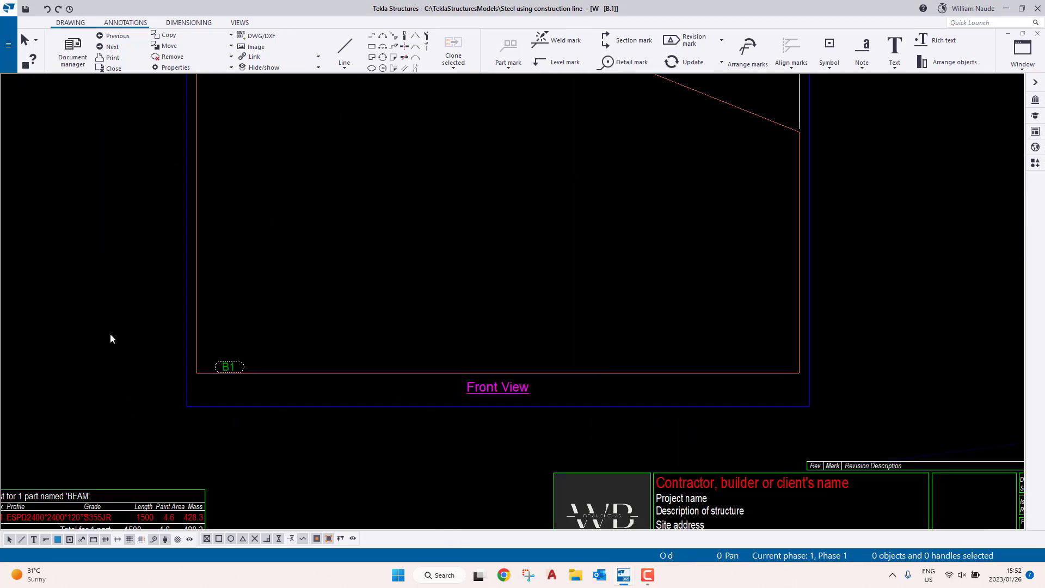
scroll(490, 345, down, 4)
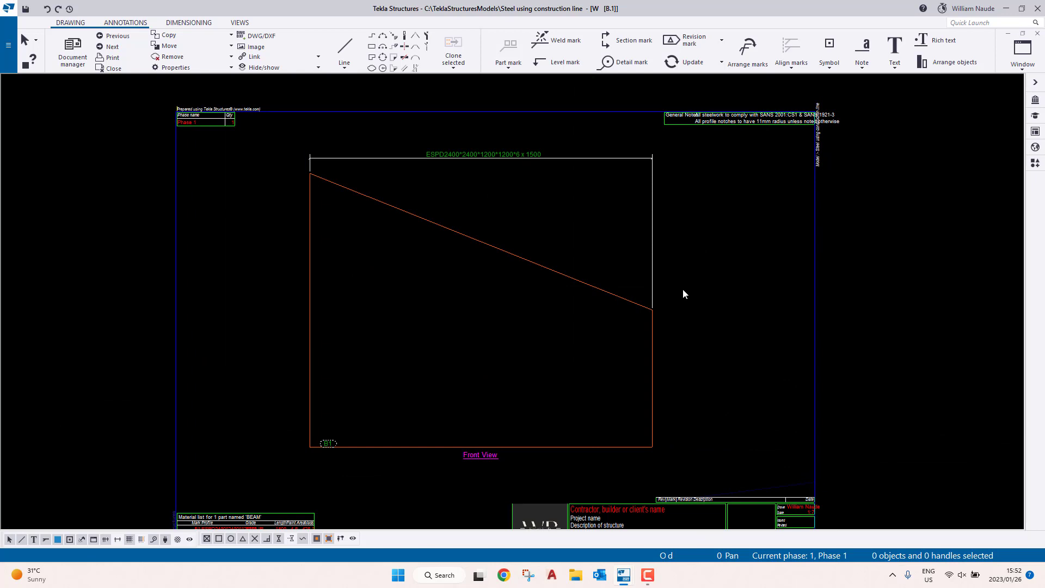
Step: Save drawing B.1 and close it to return to the 3D model view
key(ctrl+s)
scroll(449, 165, up, 5)
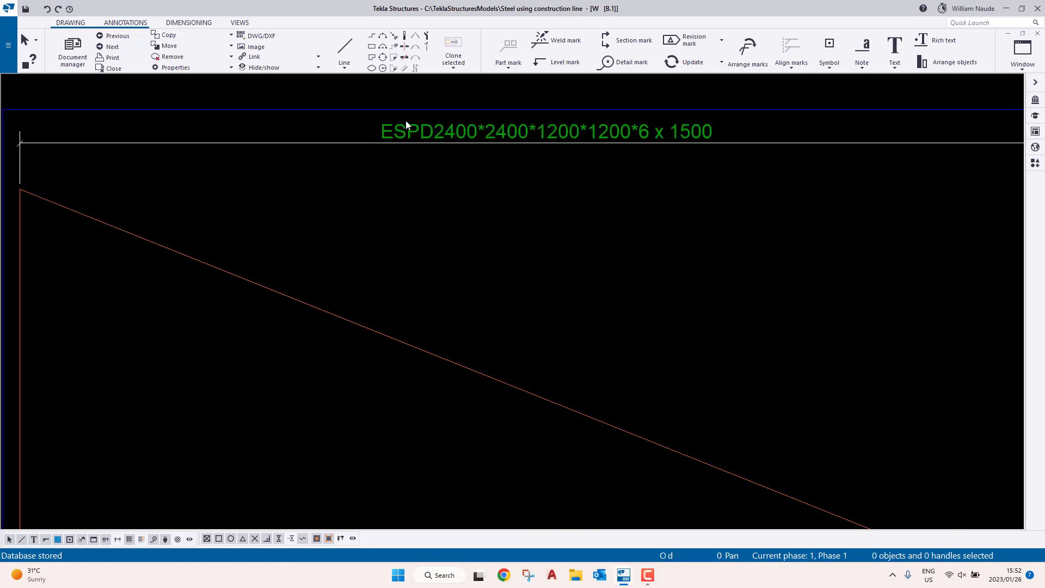
scroll(490, 349, down, 5)
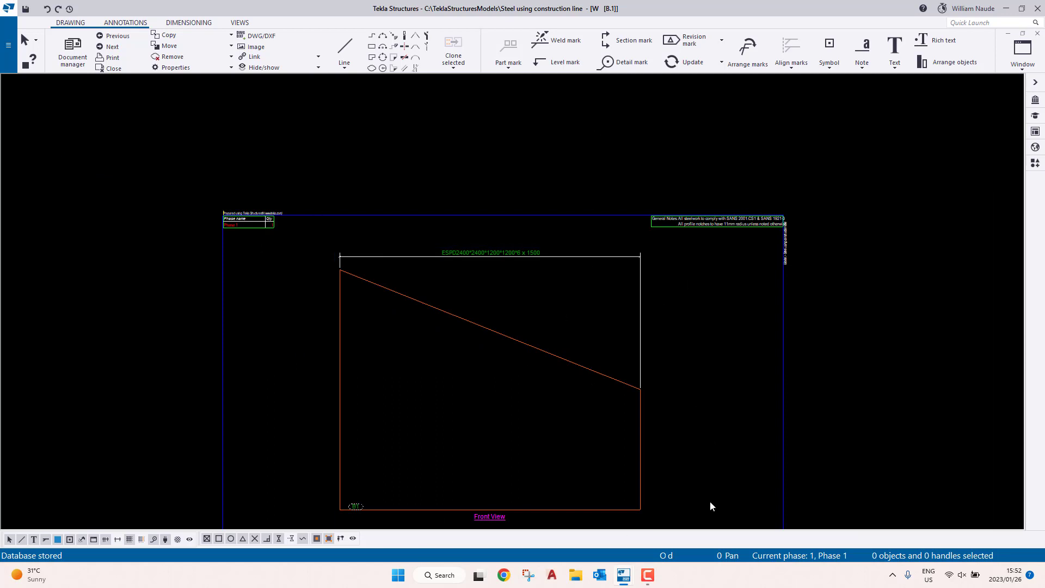
click(1037, 35)
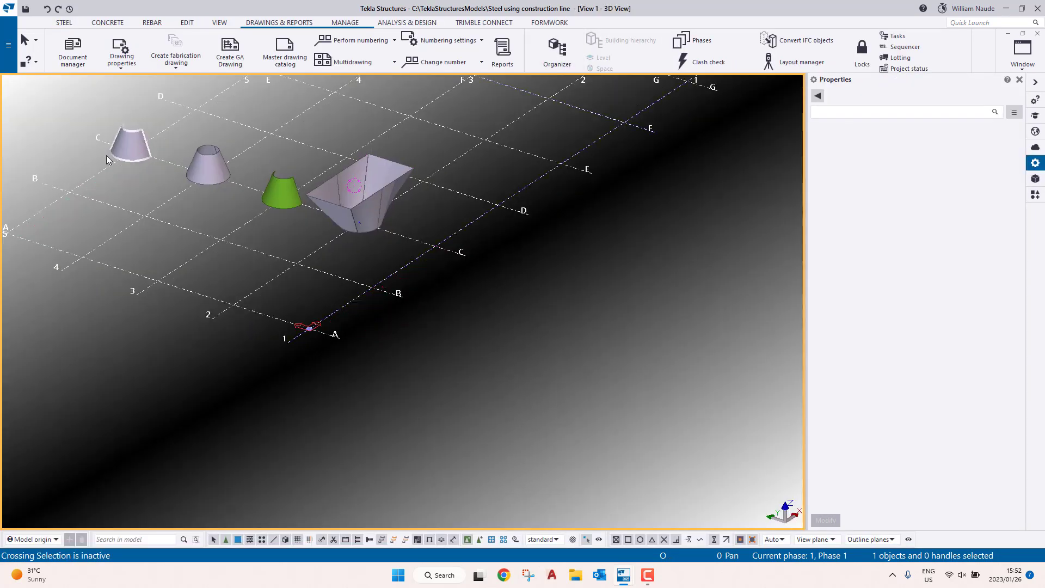
Step: Draw a construction arc centred on grid intersection D/4, running from grid line D to grid line 4 with a radius of about 2164 mm
middle_drag(208, 178, 324, 324)
scroll(303, 257, up, 3)
scroll(303, 257, up, 3)
scroll(302, 257, down, 2)
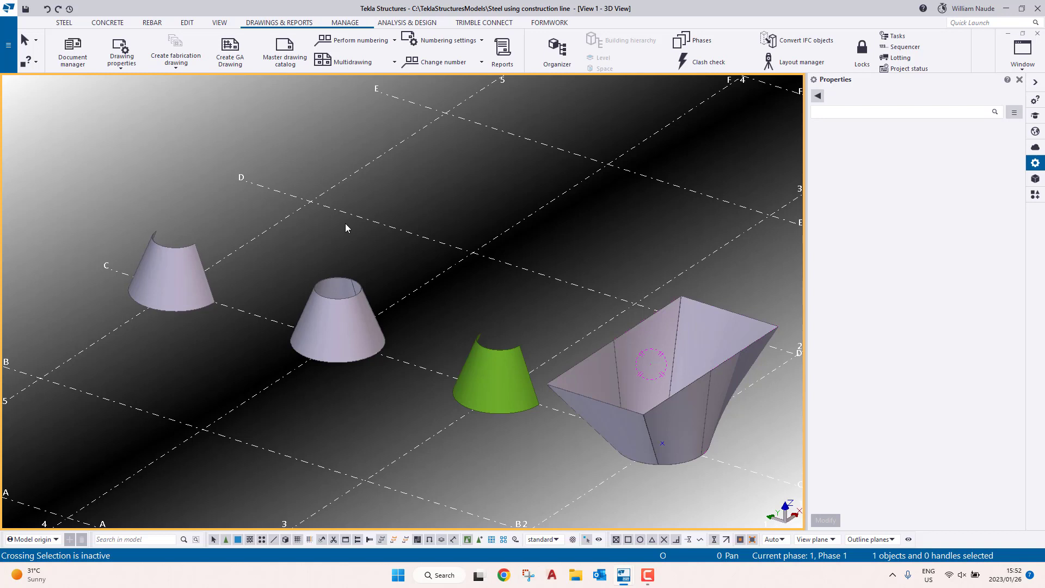
click(64, 23)
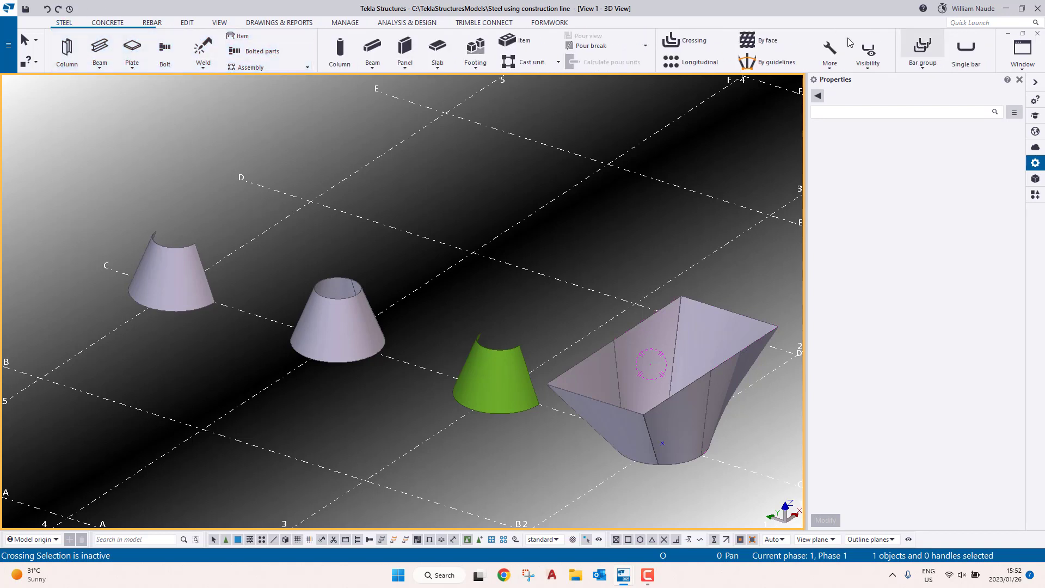
click(187, 23)
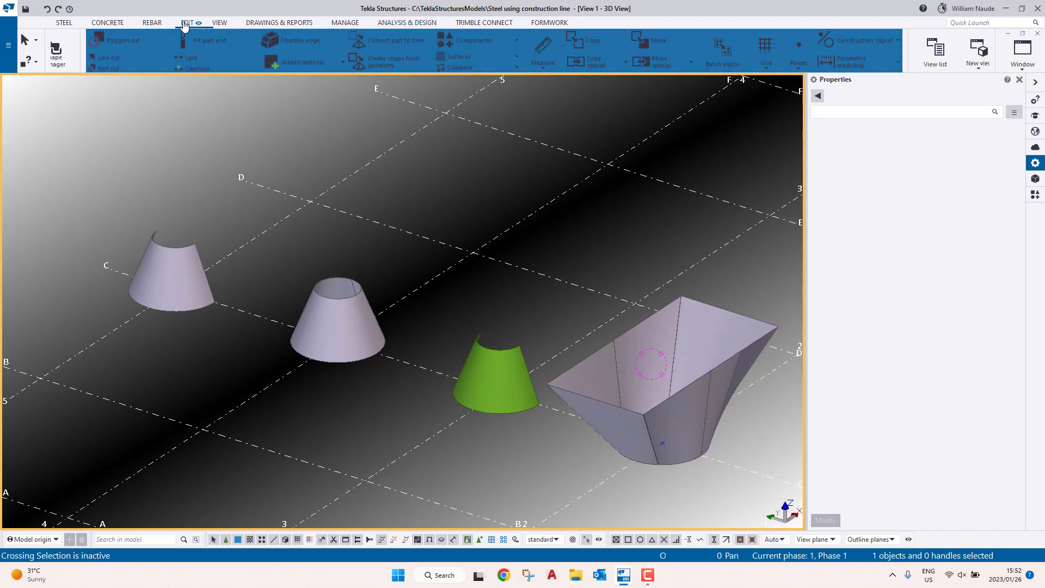
click(829, 38)
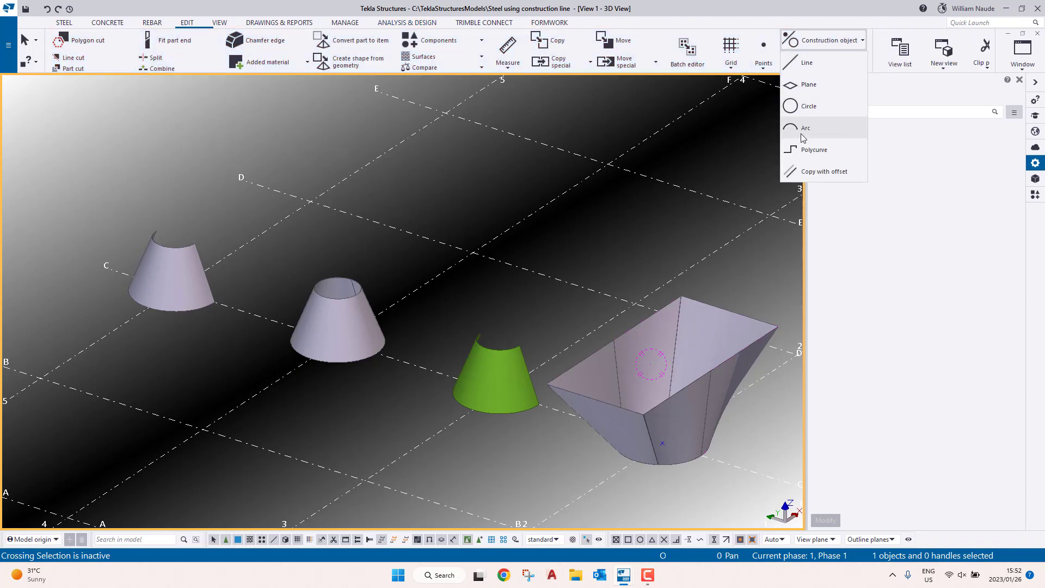
click(802, 130)
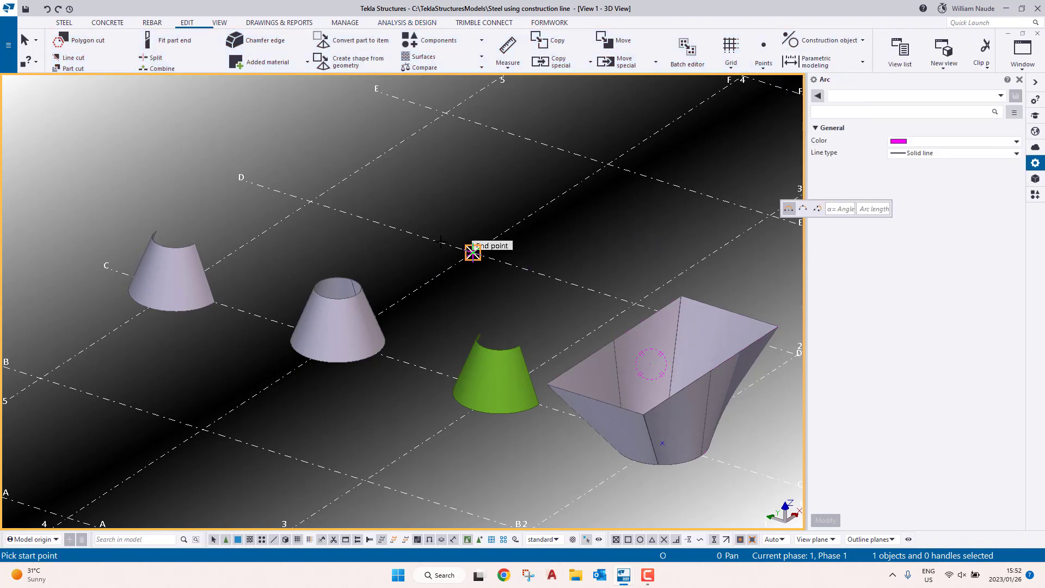
click(403, 231)
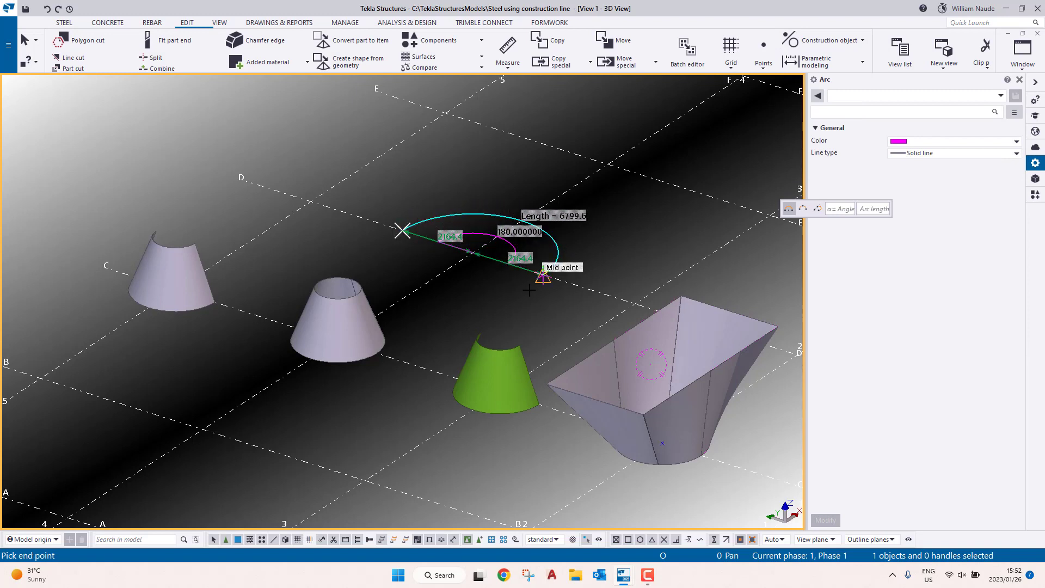
click(424, 285)
scroll(434, 245, up, 3)
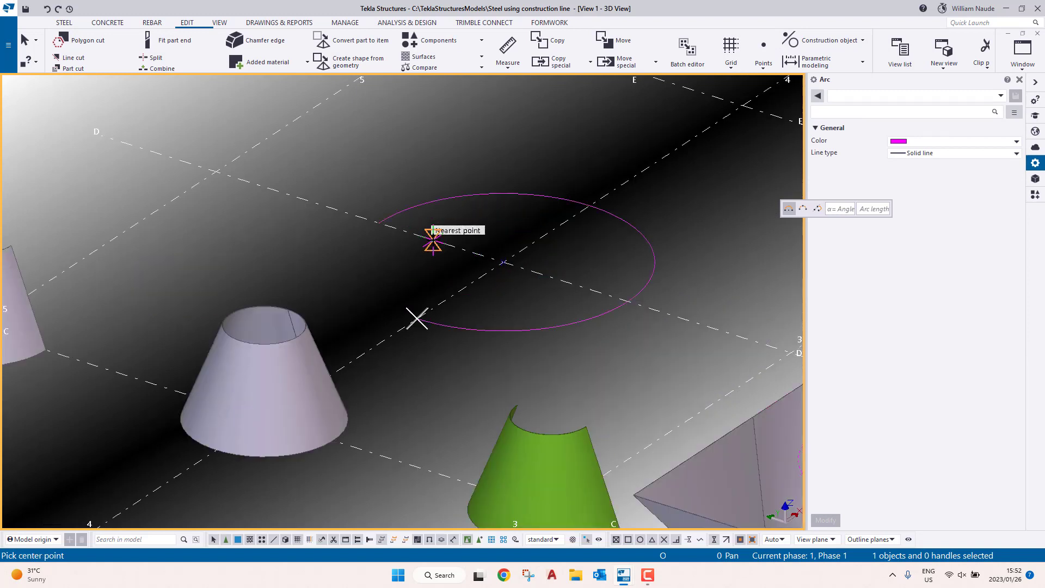
right_click(434, 241)
click(446, 247)
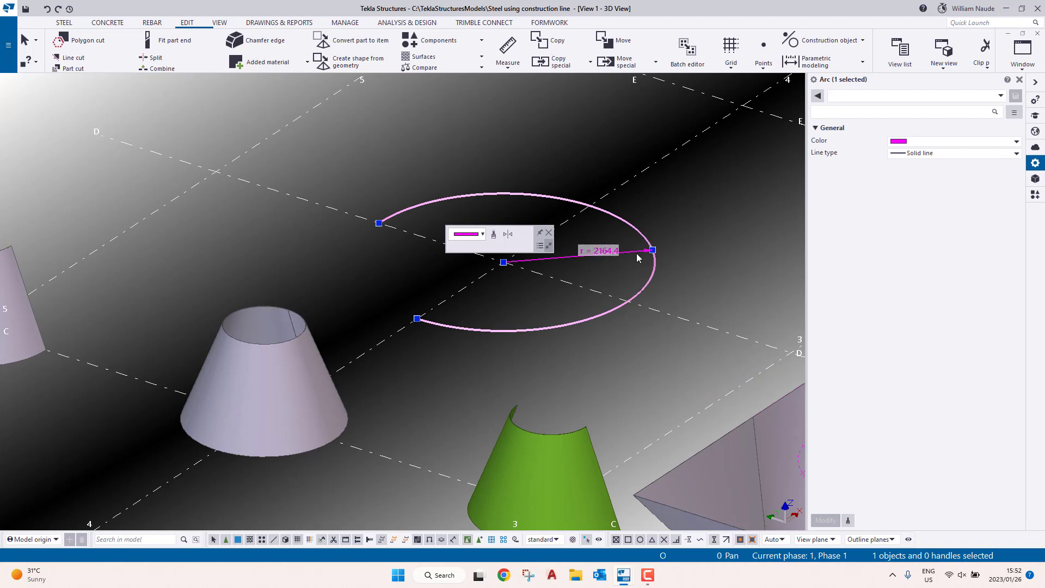
Step: Stretch the construction arc's end around past grid line 4 to form an almost closed circle just short of its start on grid line D
drag(417, 318, 371, 246)
scroll(374, 224, up, 6)
scroll(377, 243, down, 2)
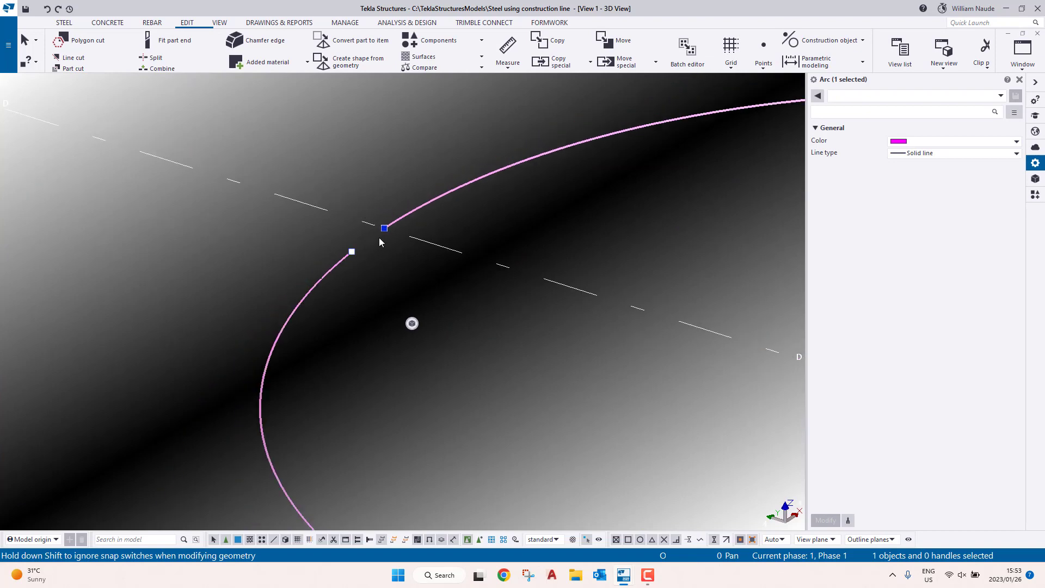
scroll(396, 233, down, 5)
scroll(405, 122, up, 10)
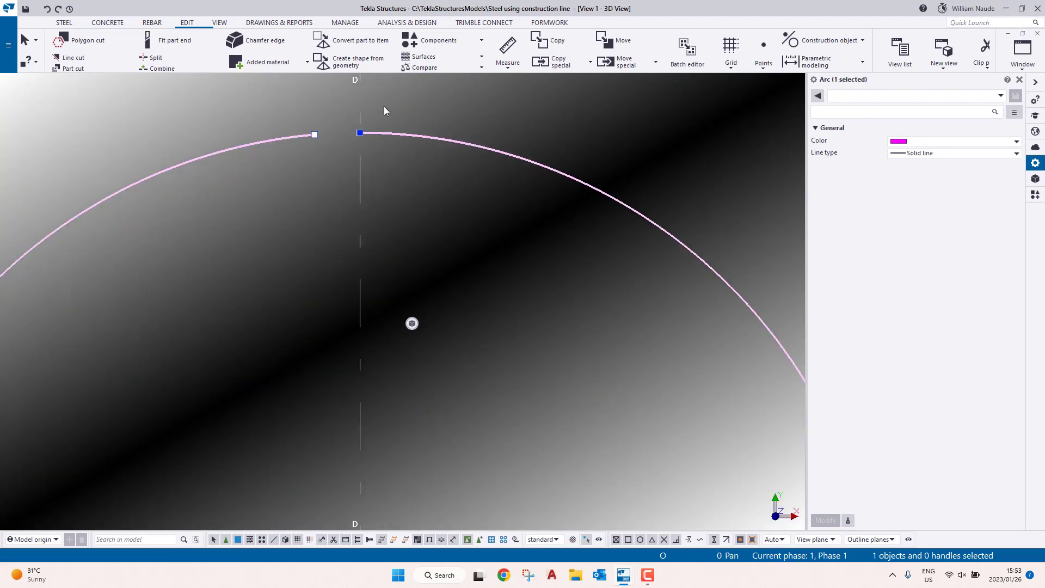
drag(290, 128, 492, 116)
middle_drag(492, 116, 145, 215)
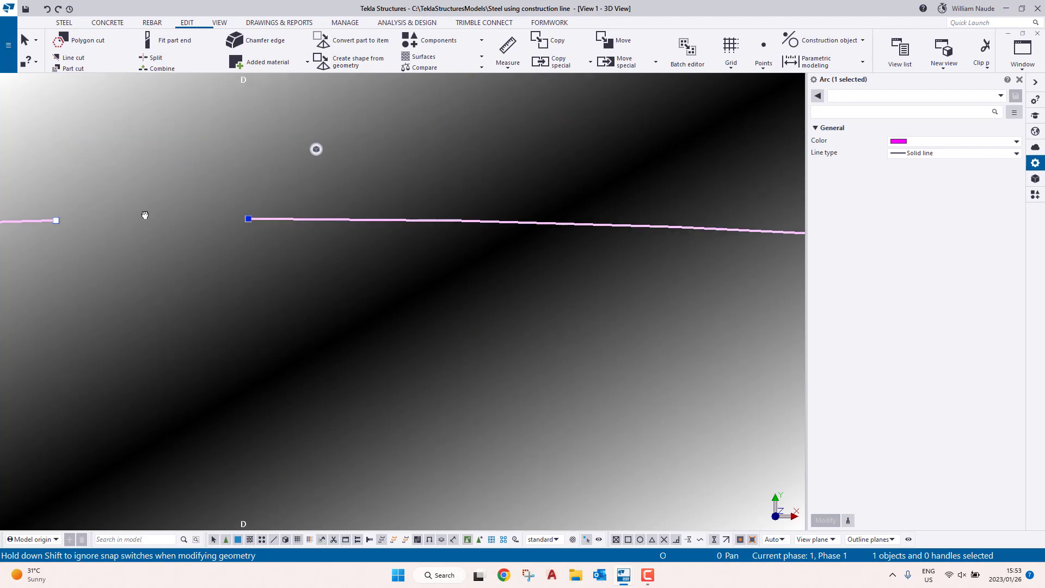
drag(55, 221, 231, 217)
mouse_move(55, 221)
mouse_down()
mouse_move(100, 198)
mouse_move(194, 182)
mouse_move(185, 187)
mouse_up()
Step: Measure the gap between the arc's two end points and redraw the view to clear the measurement
key(f)
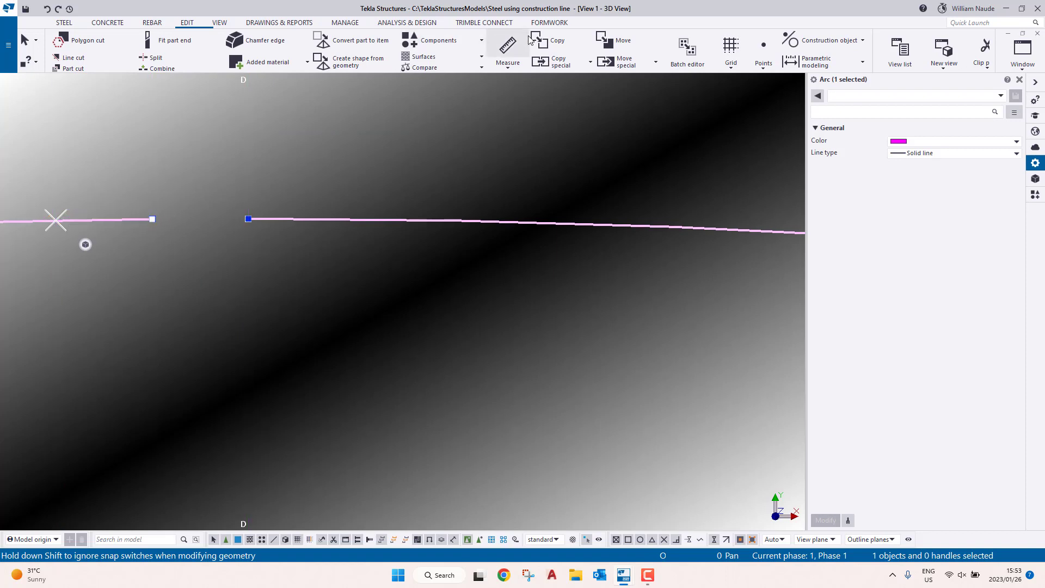
click(152, 219)
click(248, 218)
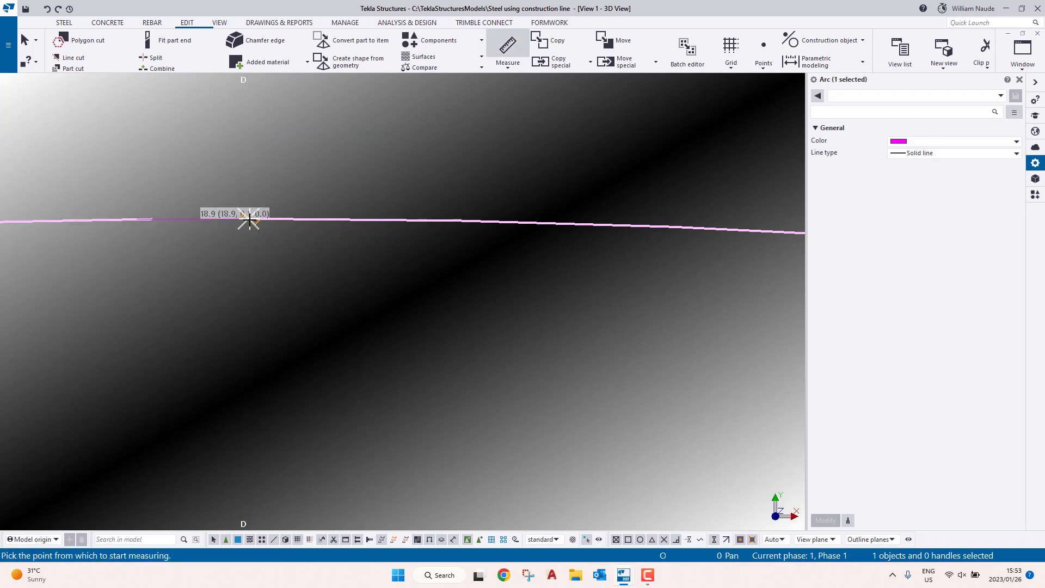
right_click(248, 224)
click(264, 231)
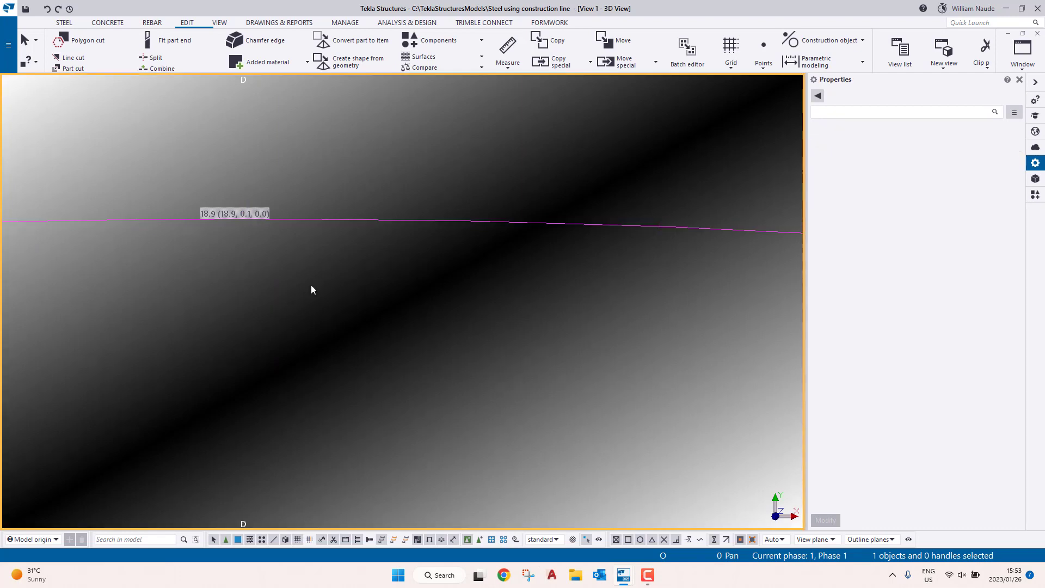
right_click(256, 154)
click(295, 219)
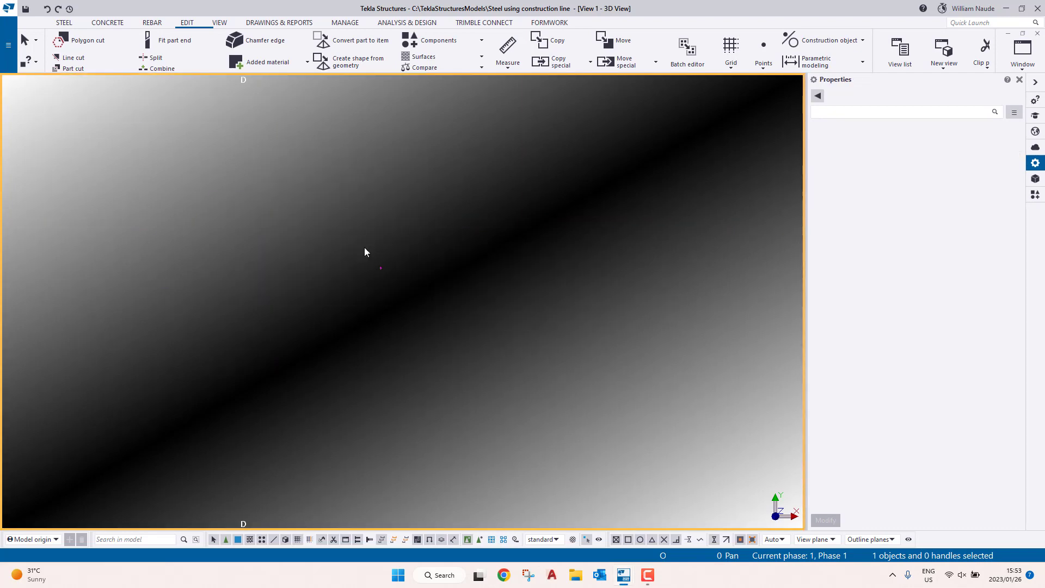
Step: Turn on the visibility of construction lines in the 3D view's display settings and apply the change
scroll(266, 219, down, 2)
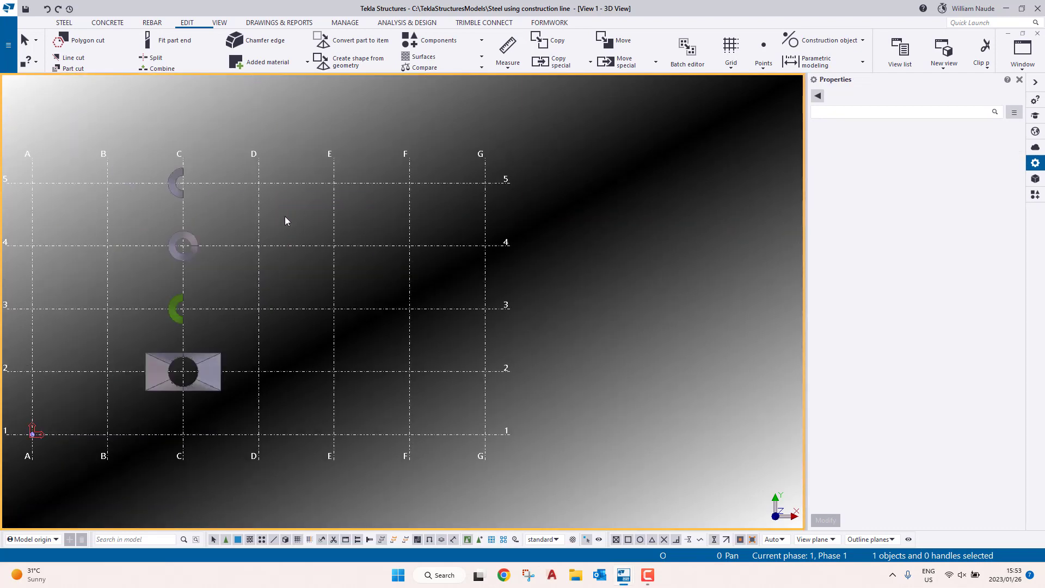
double_click(285, 217)
click(565, 207)
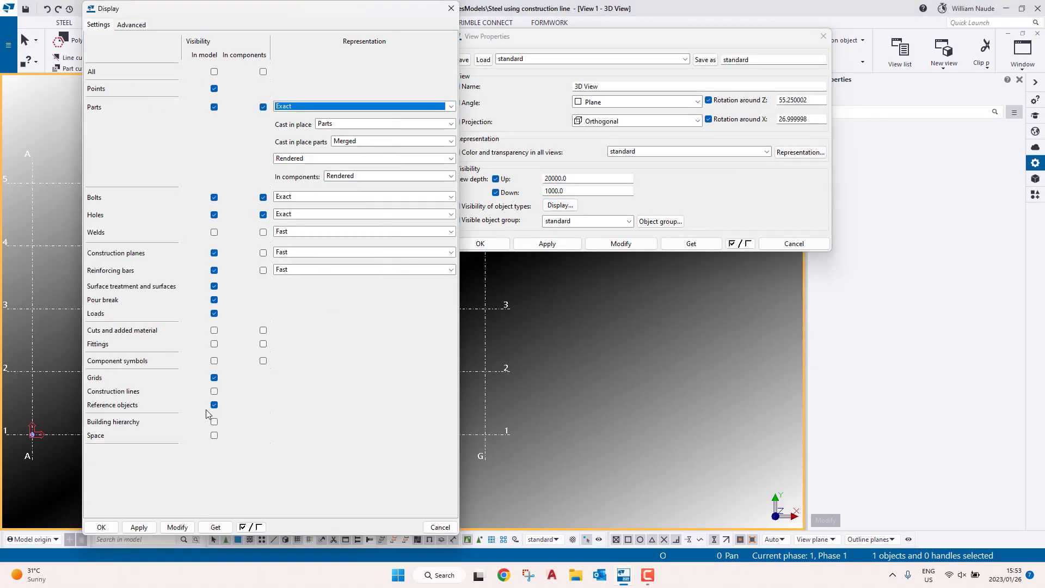
click(213, 394)
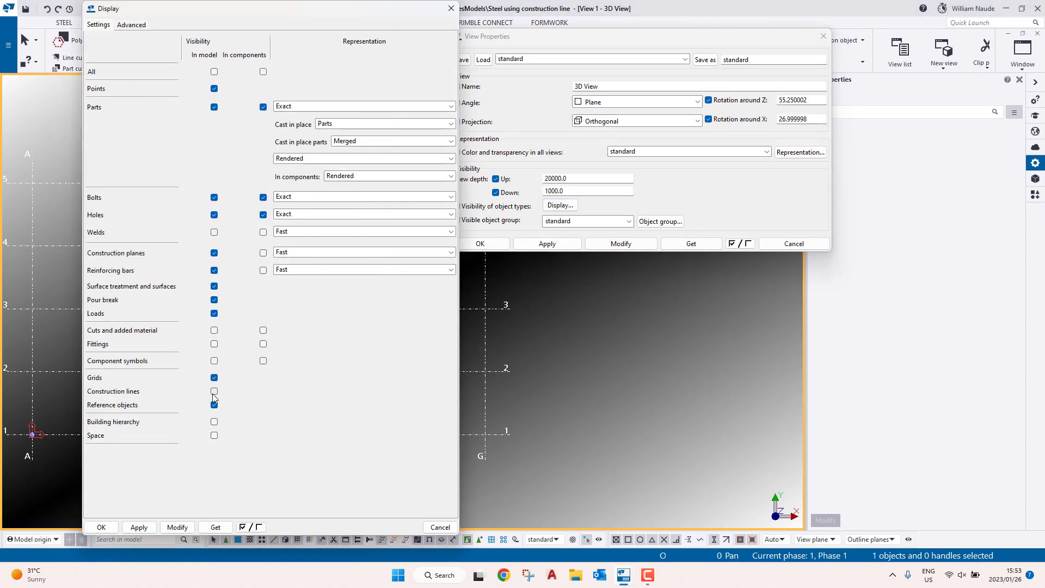
click(177, 527)
click(101, 527)
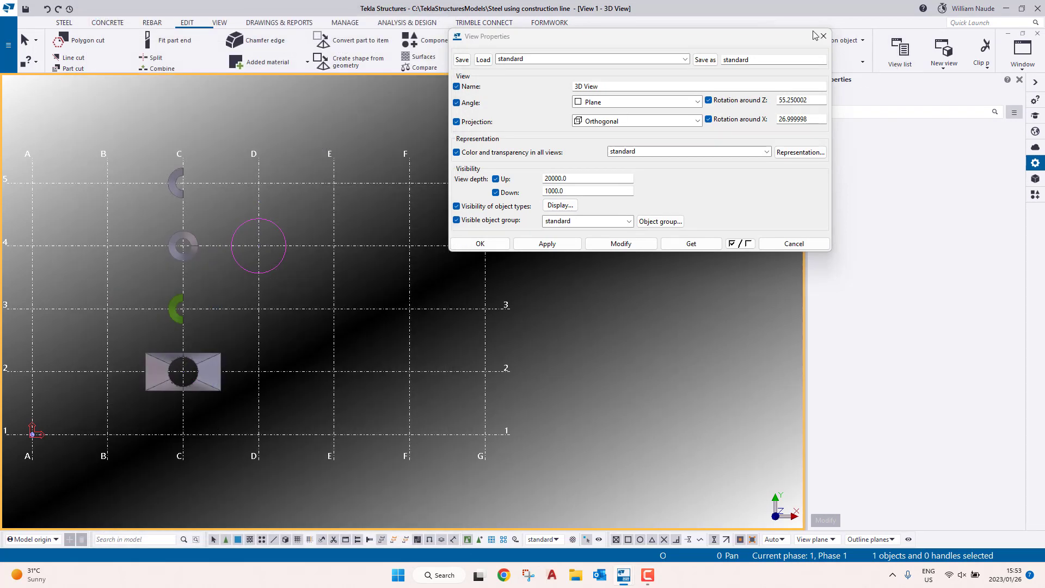
click(828, 37)
Step: Move the arc's end point closer to its start on grid line D, adjusting the snap switches and keeping a small gap
scroll(256, 215, up, 10)
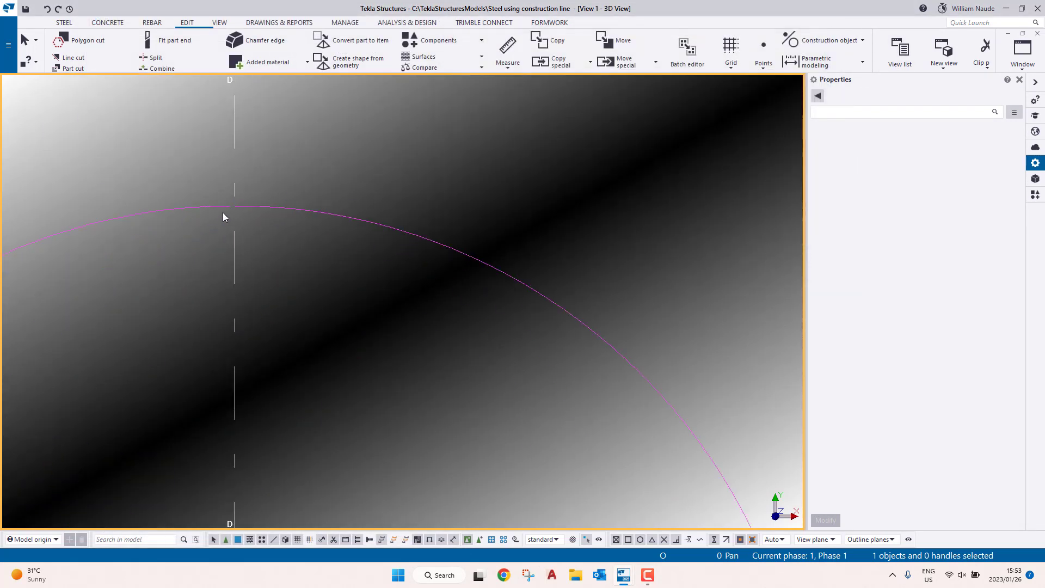
click(241, 201)
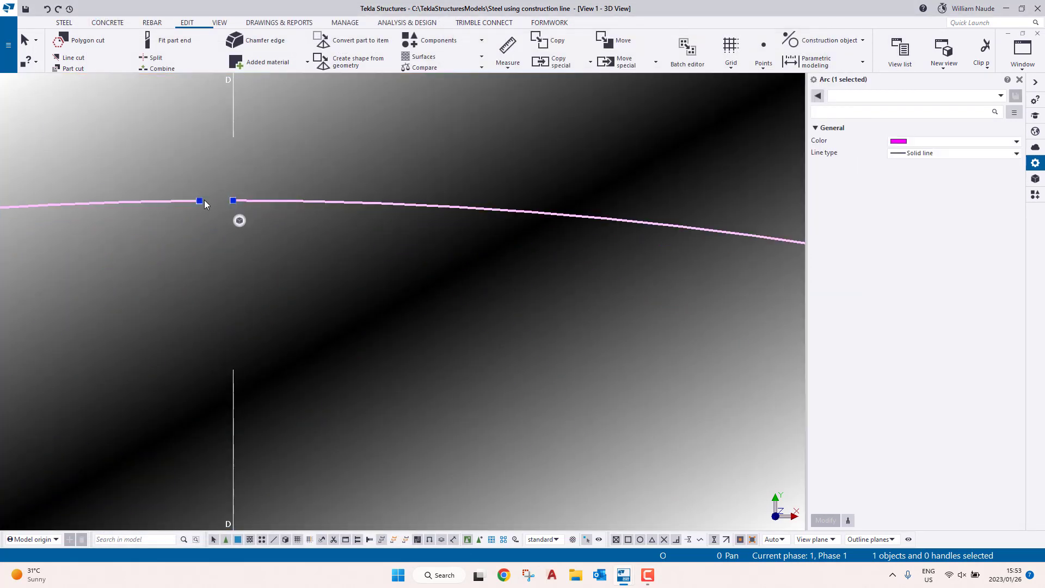
scroll(201, 202, up, 9)
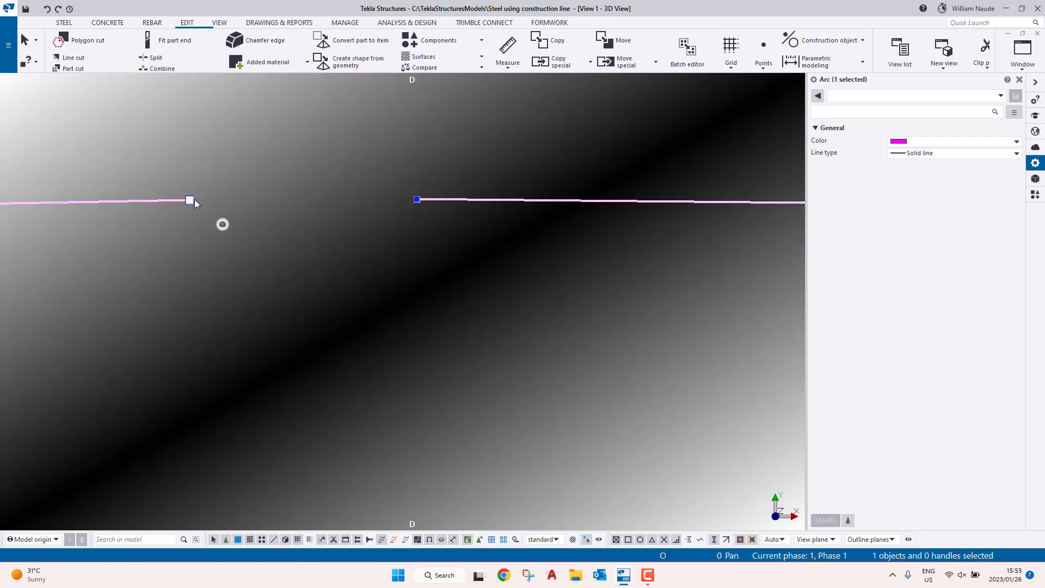
drag(190, 200, 309, 187)
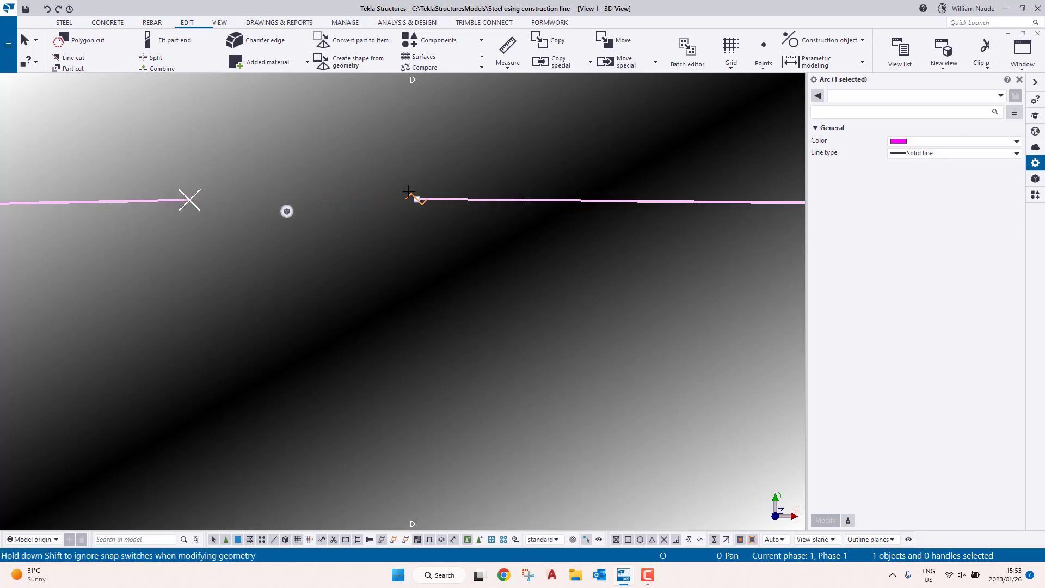
drag(404, 143, 398, 197)
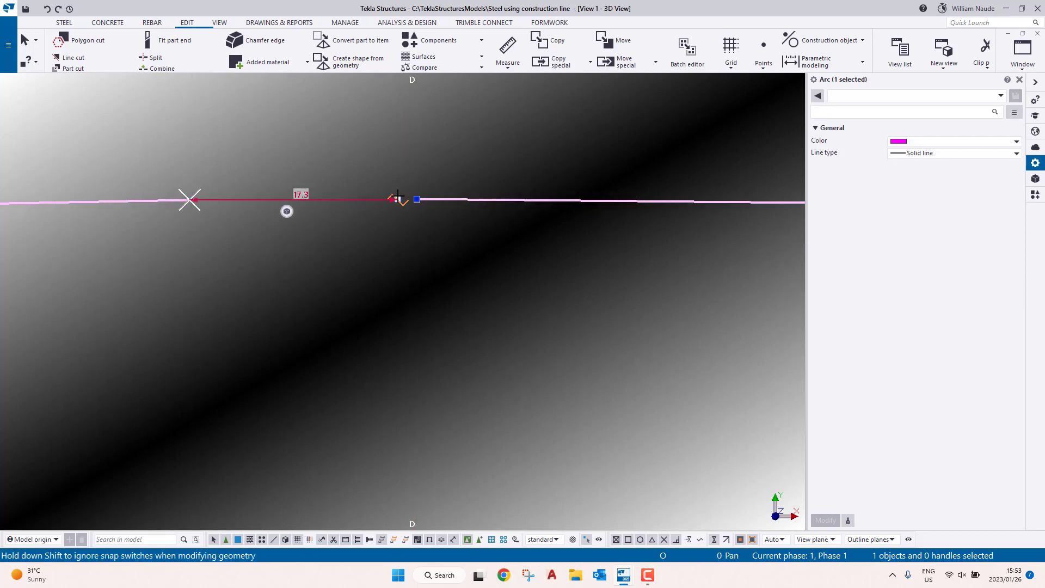
click(701, 539)
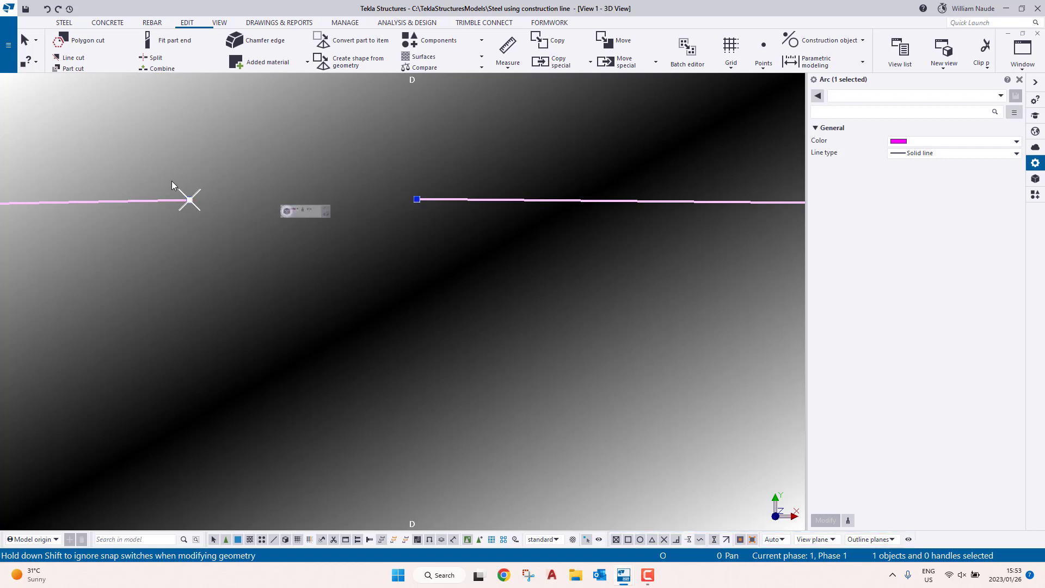
drag(189, 200, 329, 196)
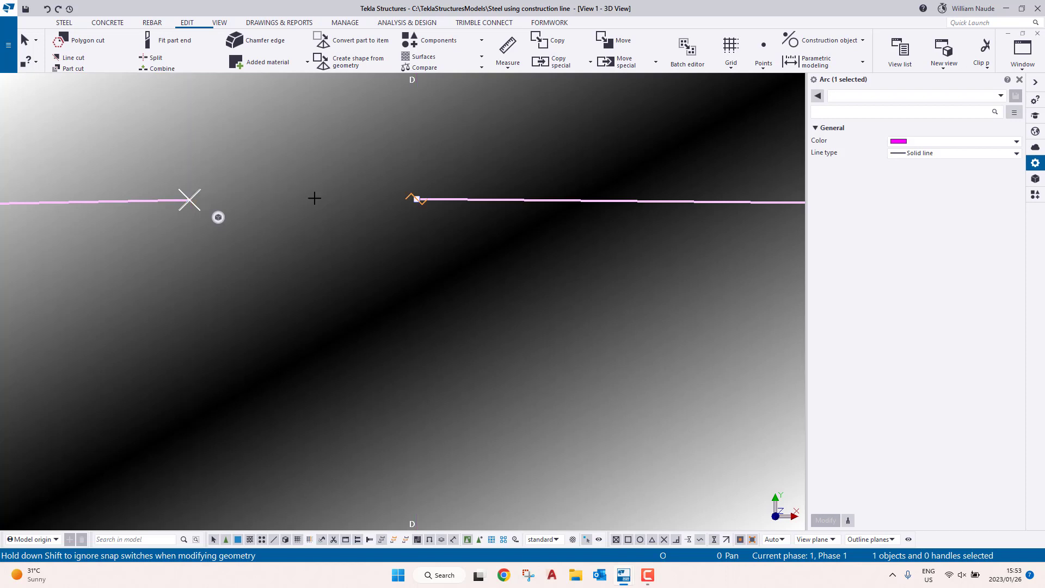
drag(189, 199, 354, 200)
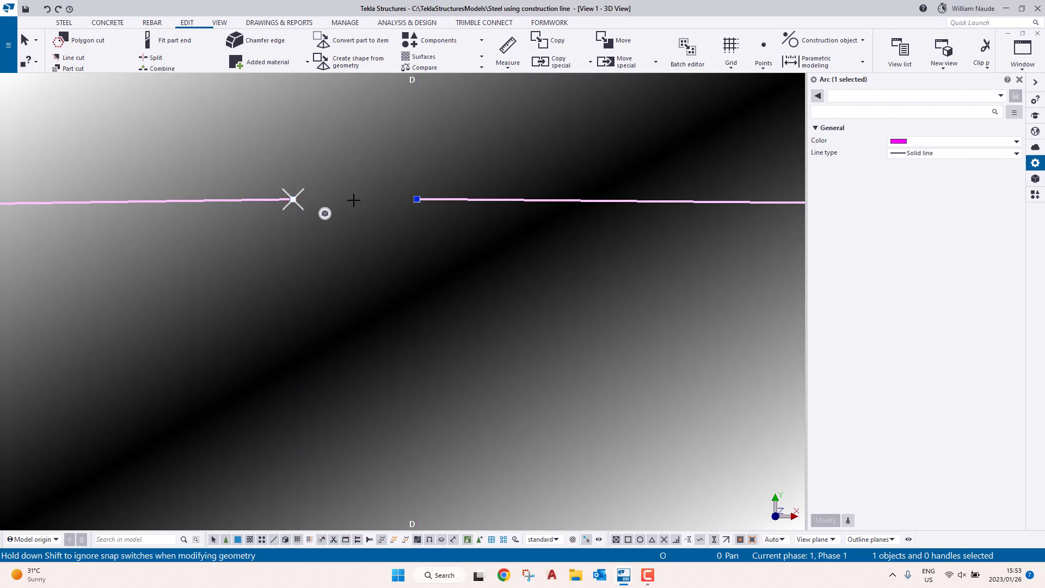
scroll(354, 201, down, 7)
click(383, 240)
scroll(369, 211, up, 2)
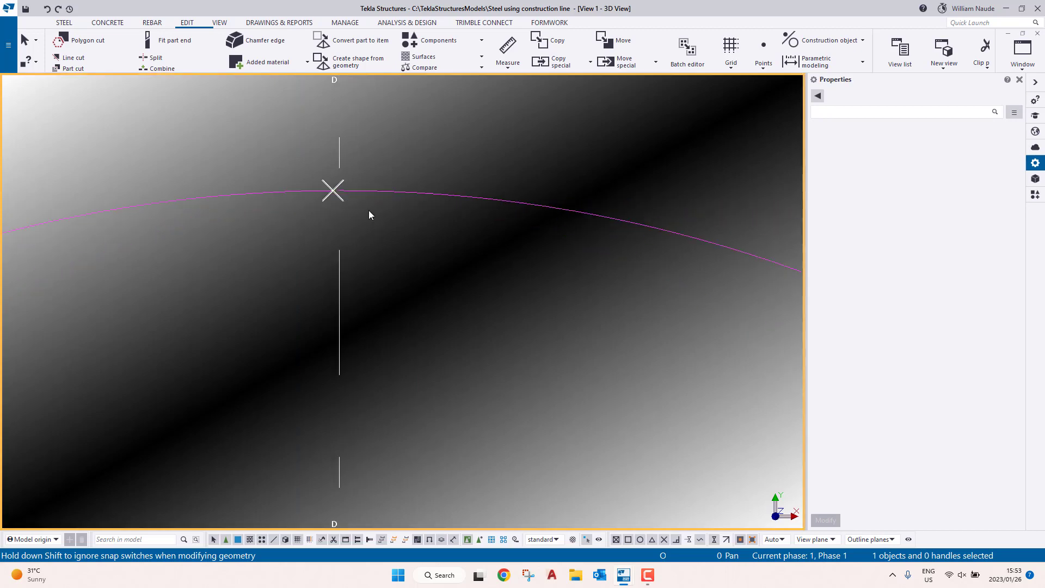
Step: Set the radius of the nearly closed construction arc at D/4 to 1200 mm
scroll(365, 208, down, 8)
scroll(415, 220, down, 3)
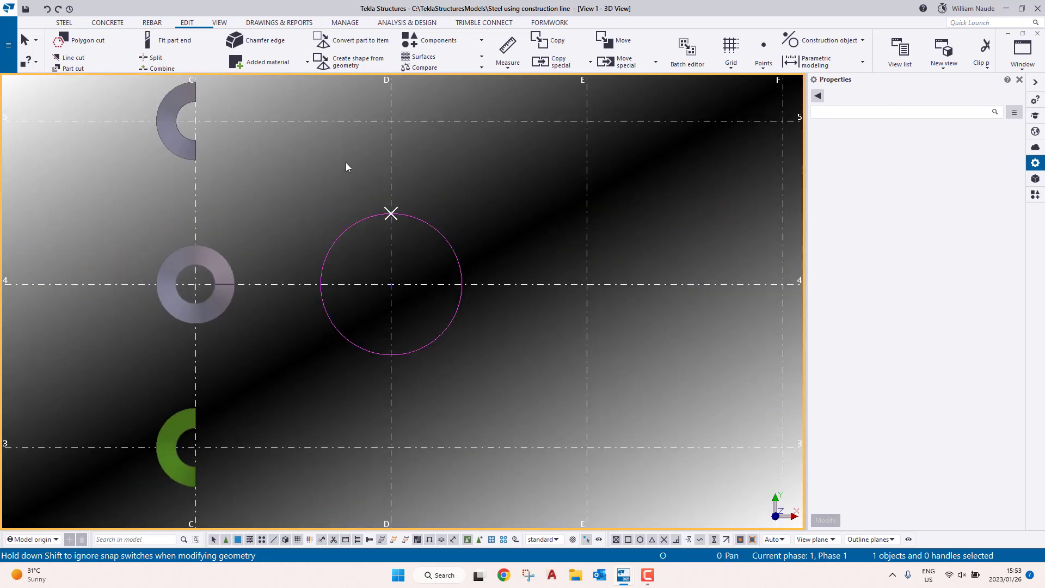
click(359, 229)
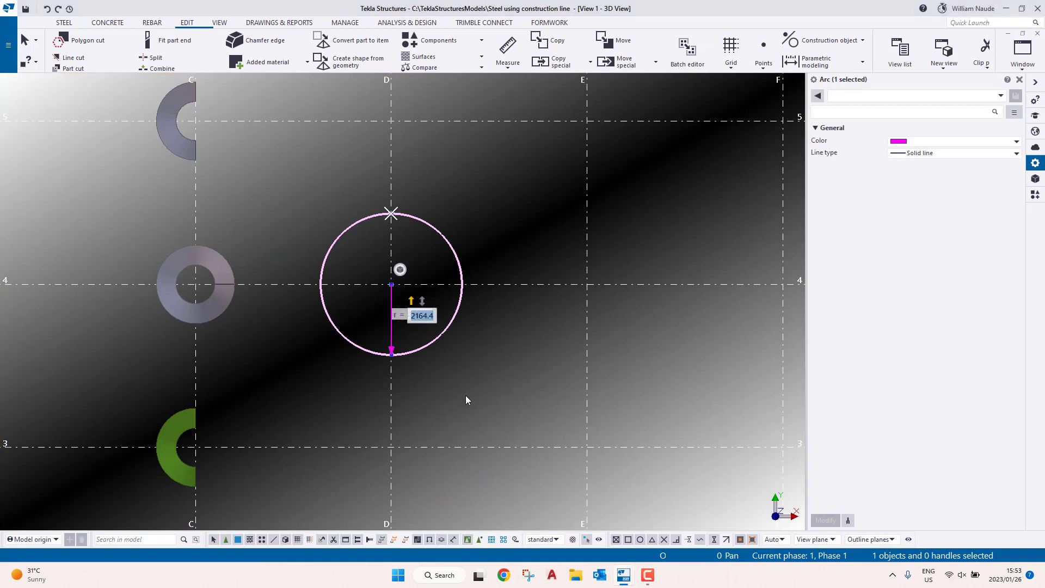
text(1200)
key(Return)
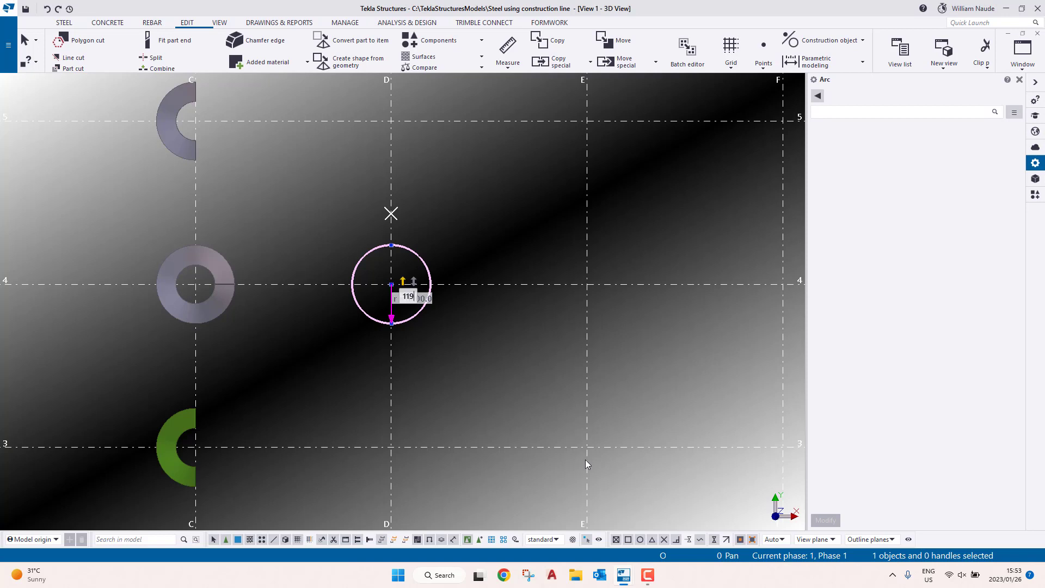
scroll(436, 255, up, 3)
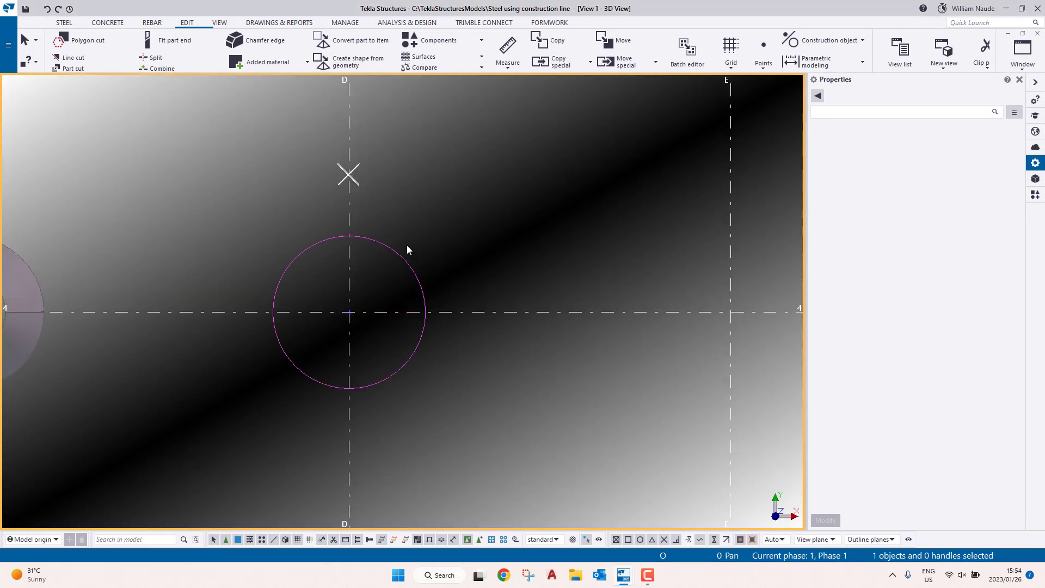
Step: Copy the construction arc at grid D/4 linearly by 1500 mm in Z, with one copy
ctrl+middle_drag(403, 210, 410, 292)
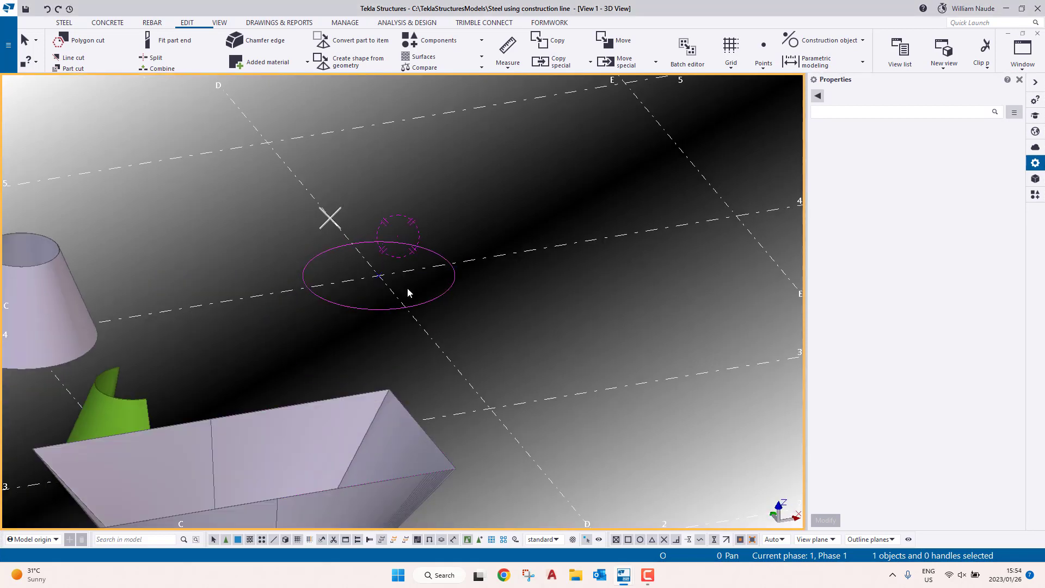
right_click(374, 312)
mouse_move(416, 378)
click(575, 381)
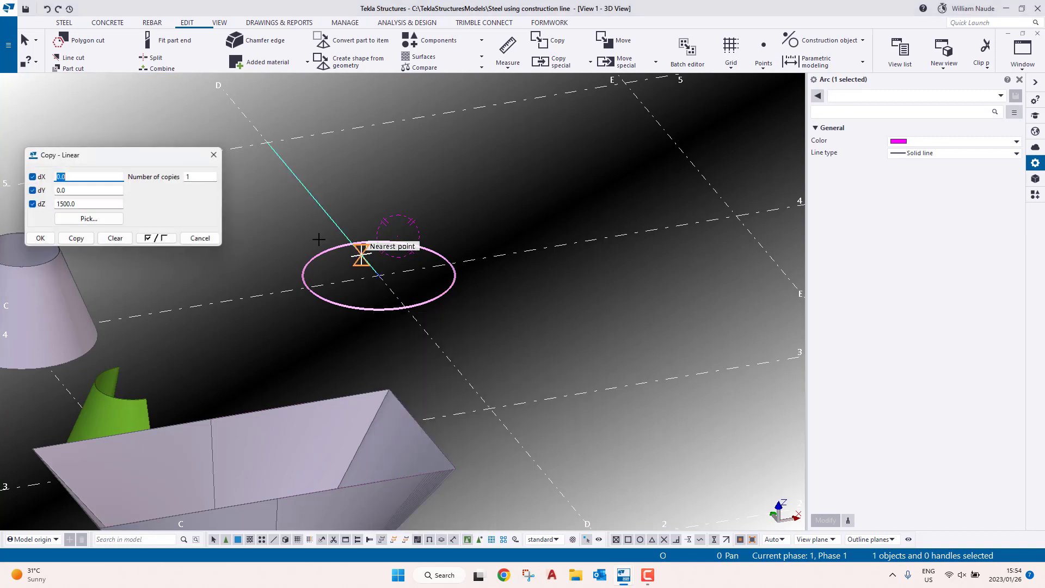
right_click(405, 222)
click(430, 230)
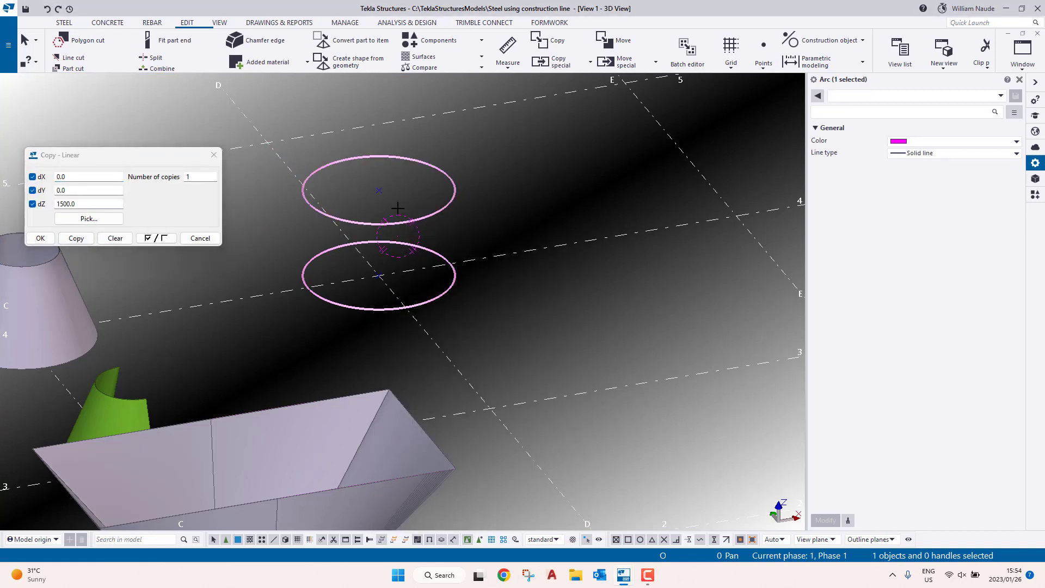
Step: Set the radius of the upper copied arc at grid D/4 to 590 mm and close the linear copy dialog
click(404, 222)
click(415, 202)
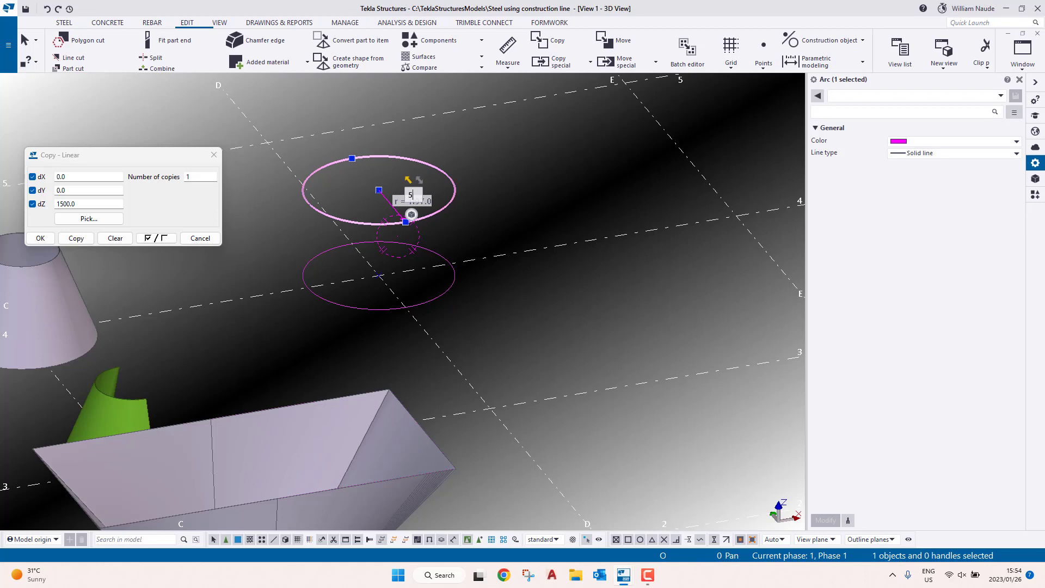
text(590)
key(Return)
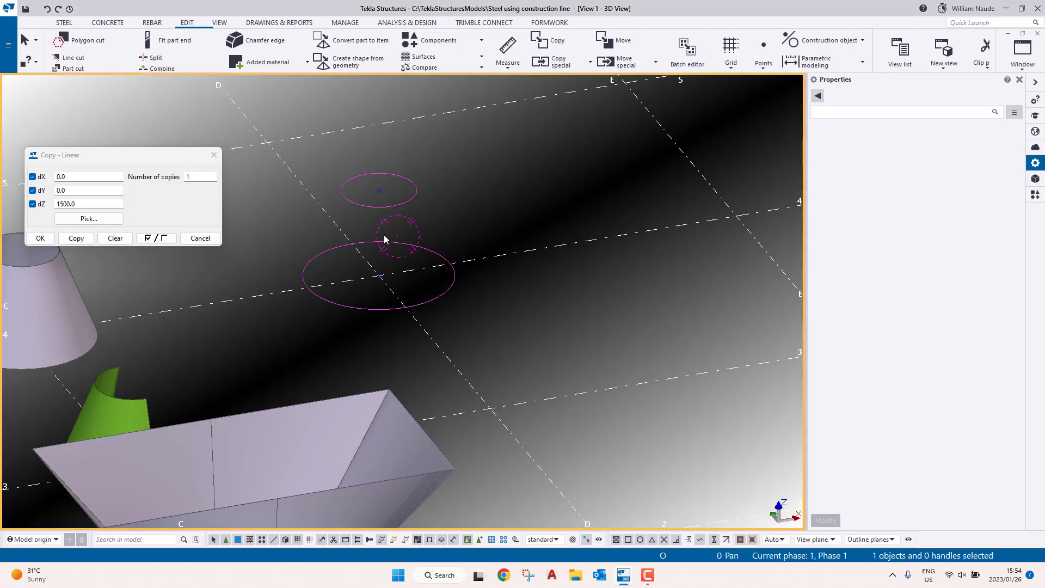
middle_drag(384, 235, 416, 305)
click(214, 155)
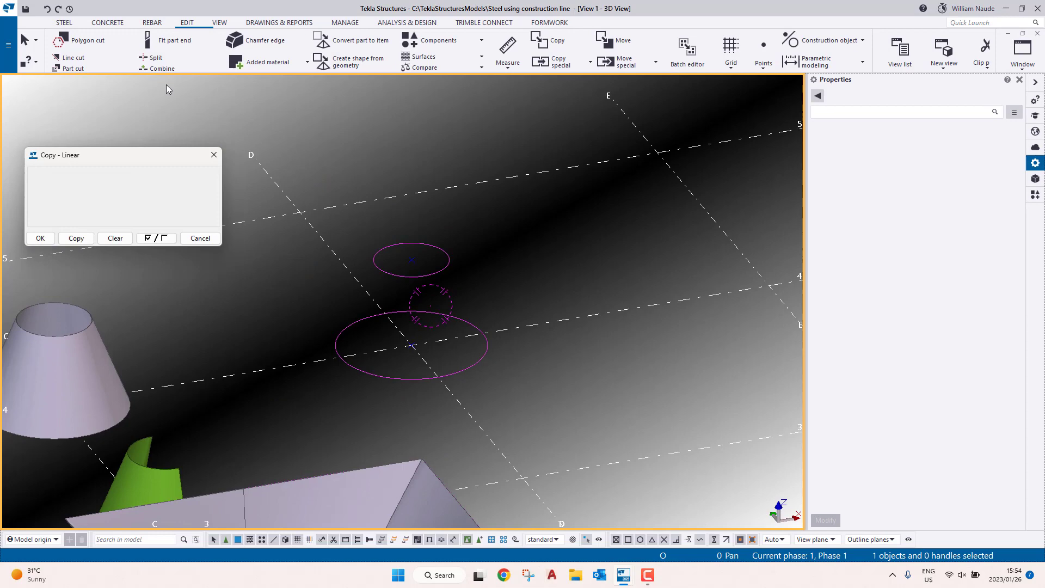
Step: Create a lofted plate between the lower and upper construction arcs at grid D/4 and inspect its seam
click(63, 22)
click(131, 61)
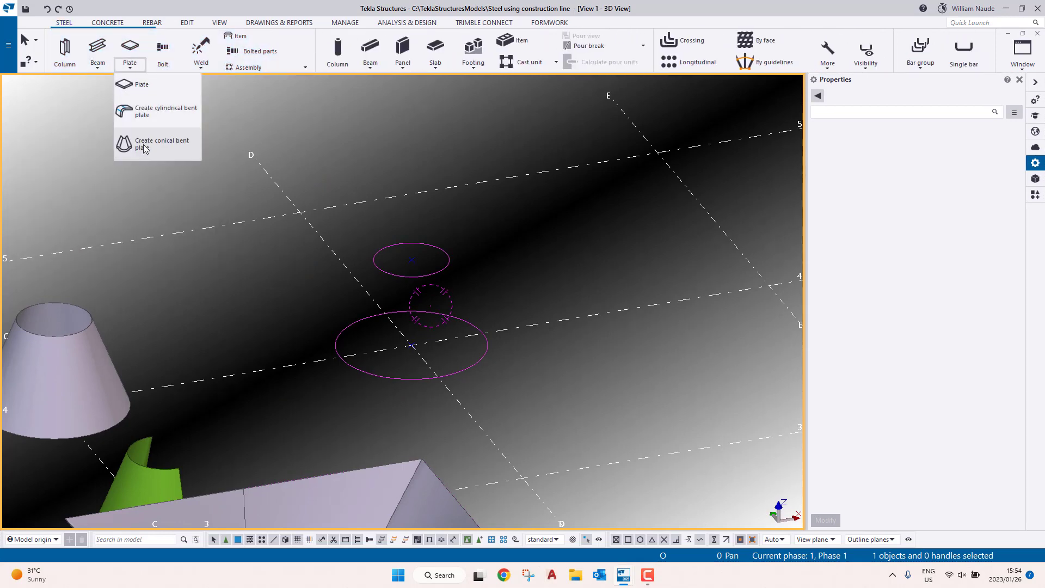
click(161, 210)
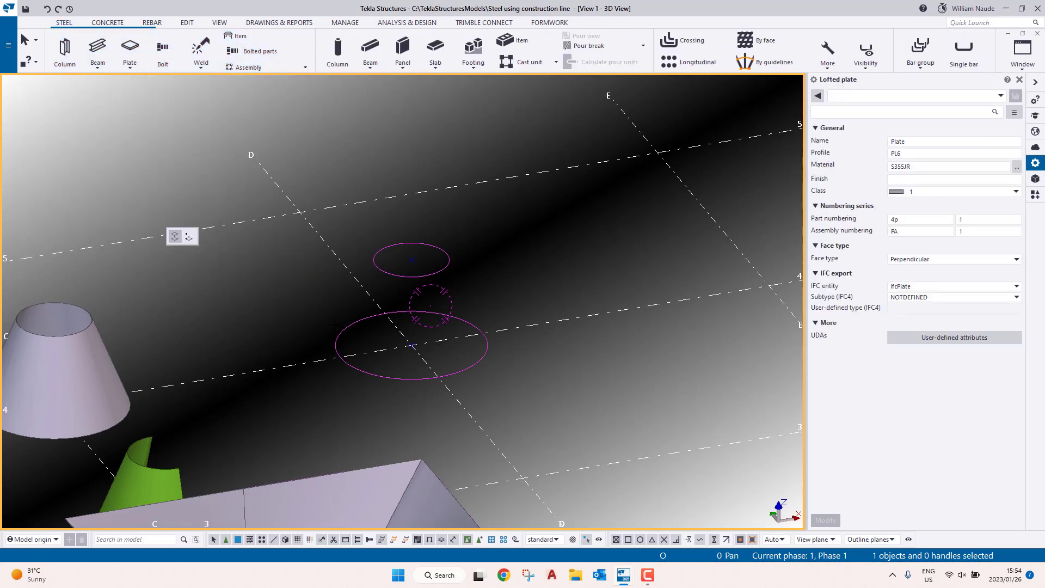
click(354, 324)
click(384, 263)
right_click(428, 225)
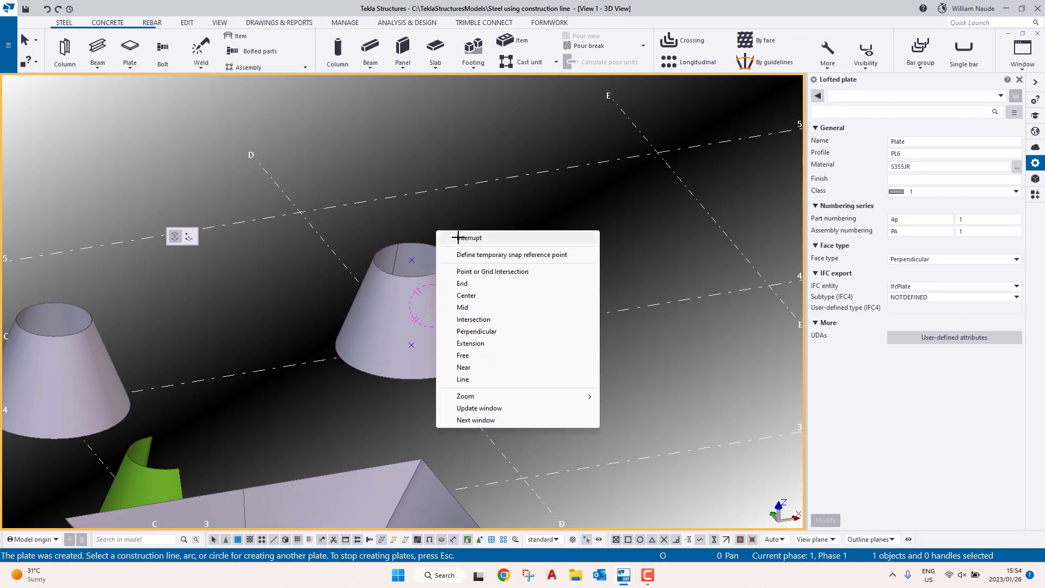
click(442, 231)
scroll(384, 251, up, 5)
scroll(423, 224, up, 2)
ctrl+middle_drag(421, 222, 609, 266)
scroll(459, 211, down, 8)
scroll(443, 256, down, 6)
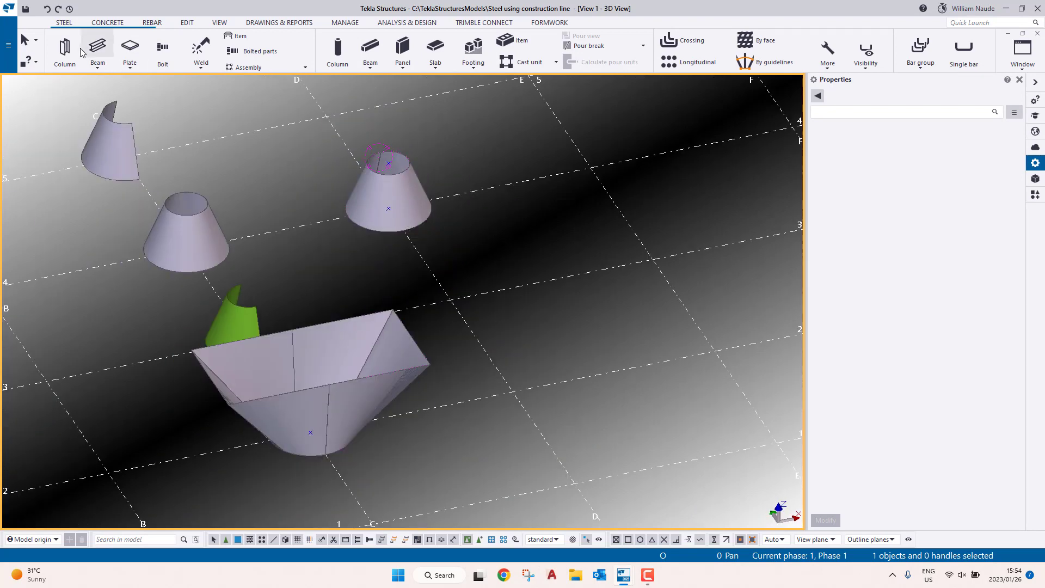
click(183, 24)
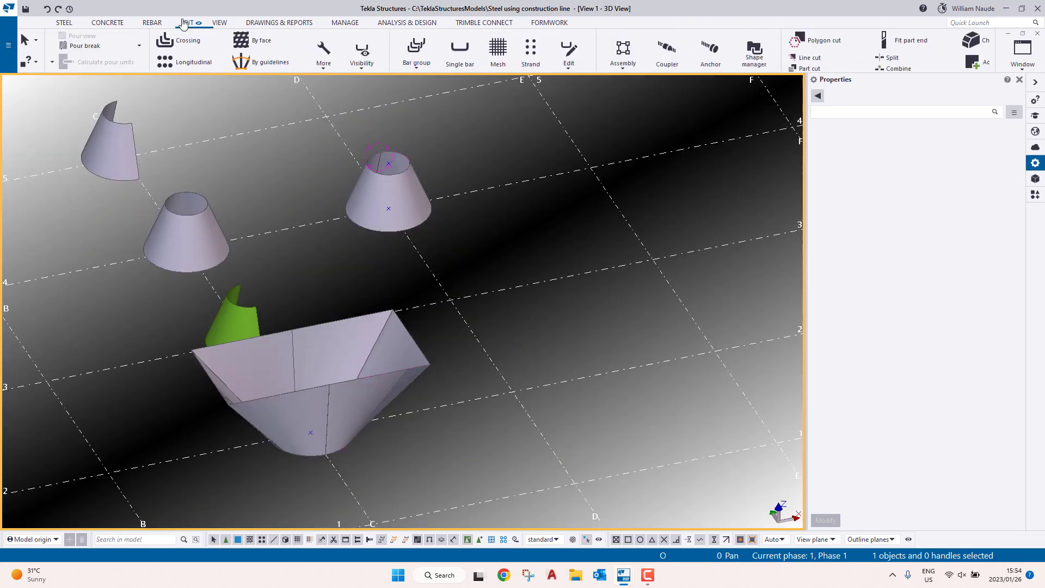
click(800, 41)
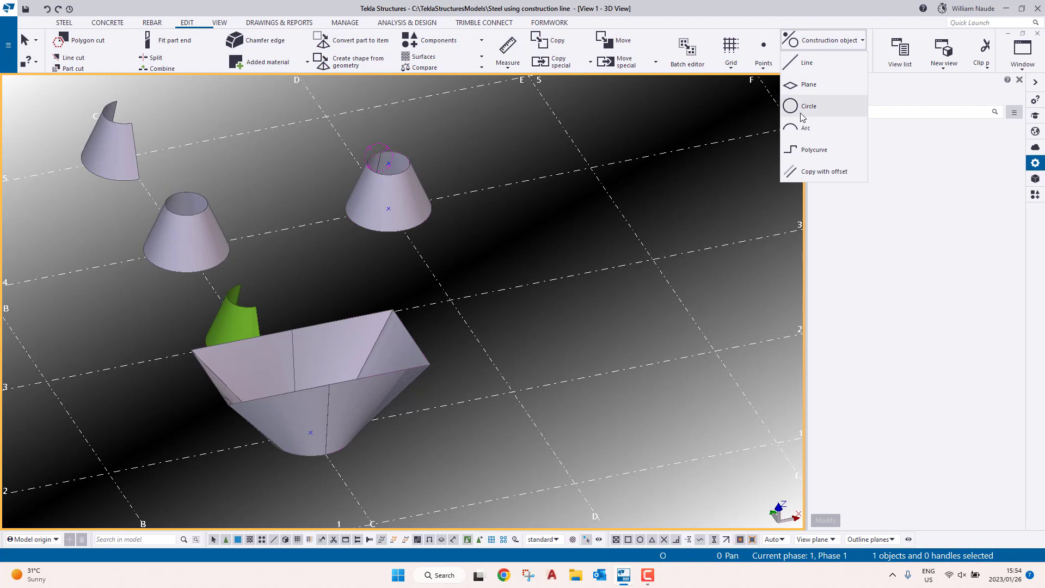
click(287, 218)
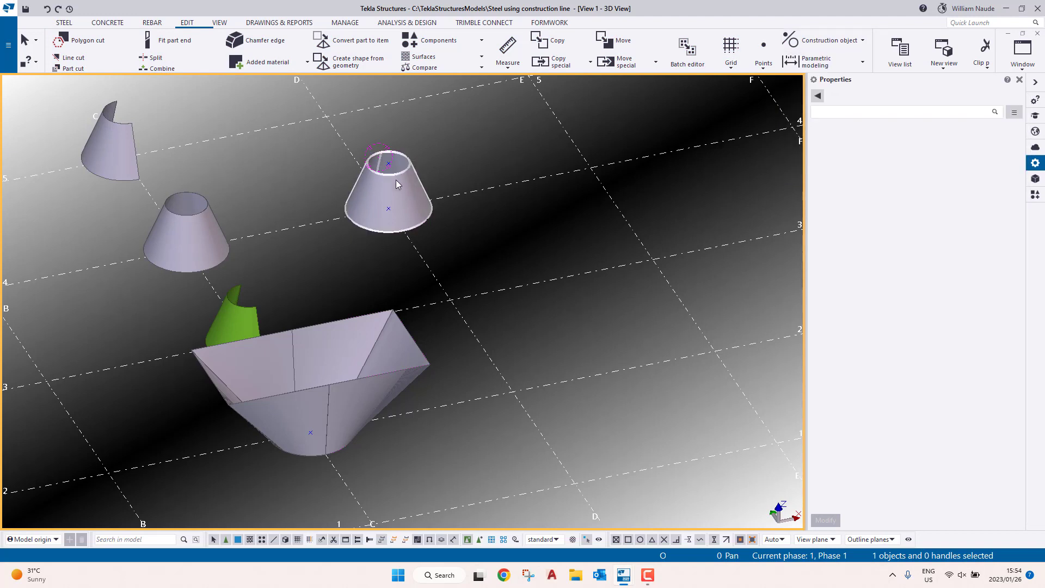
click(862, 40)
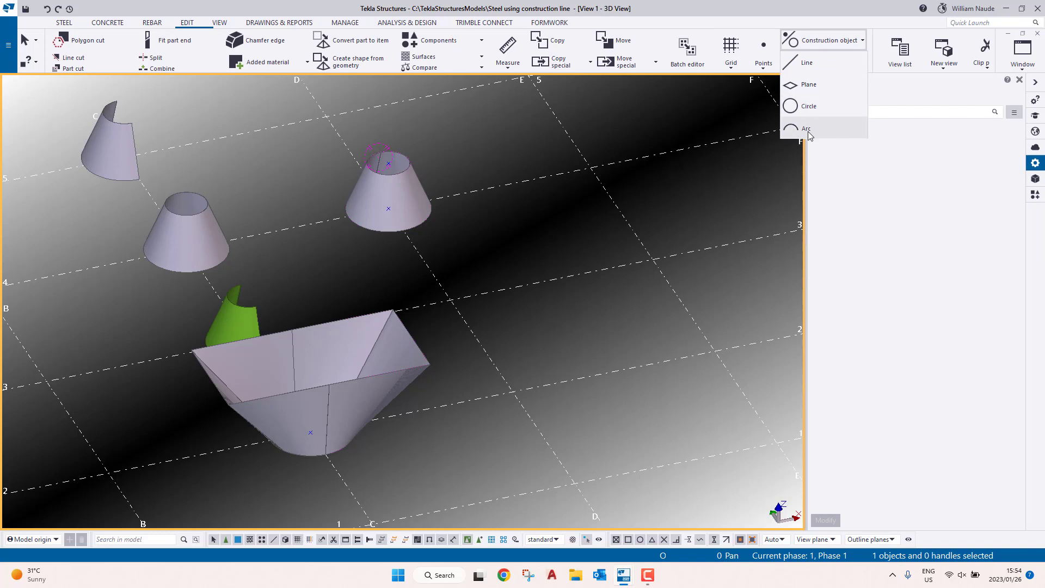
click(863, 41)
click(806, 128)
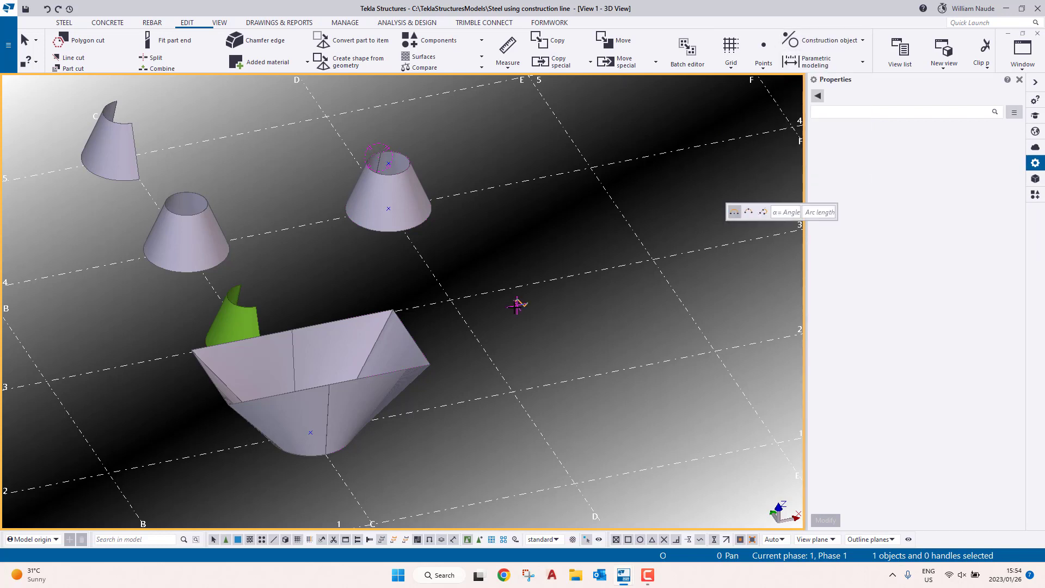
scroll(450, 300, up, 3)
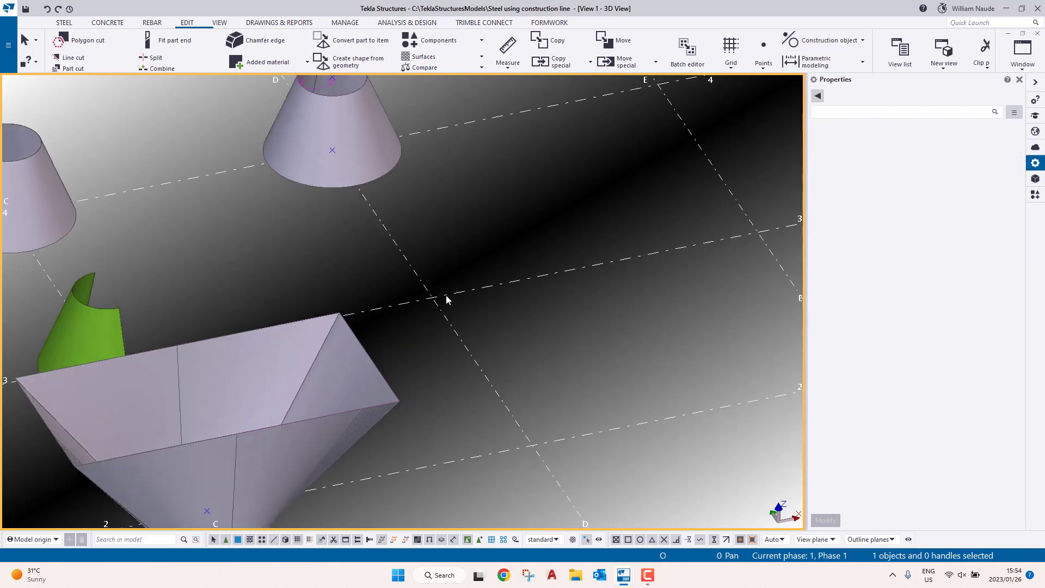
click(433, 297)
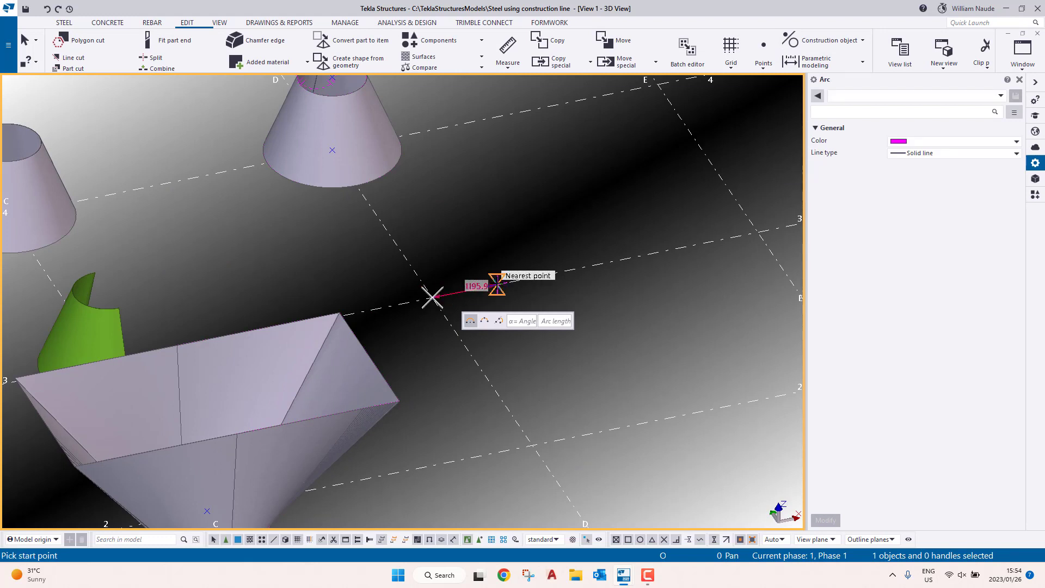
text(119)
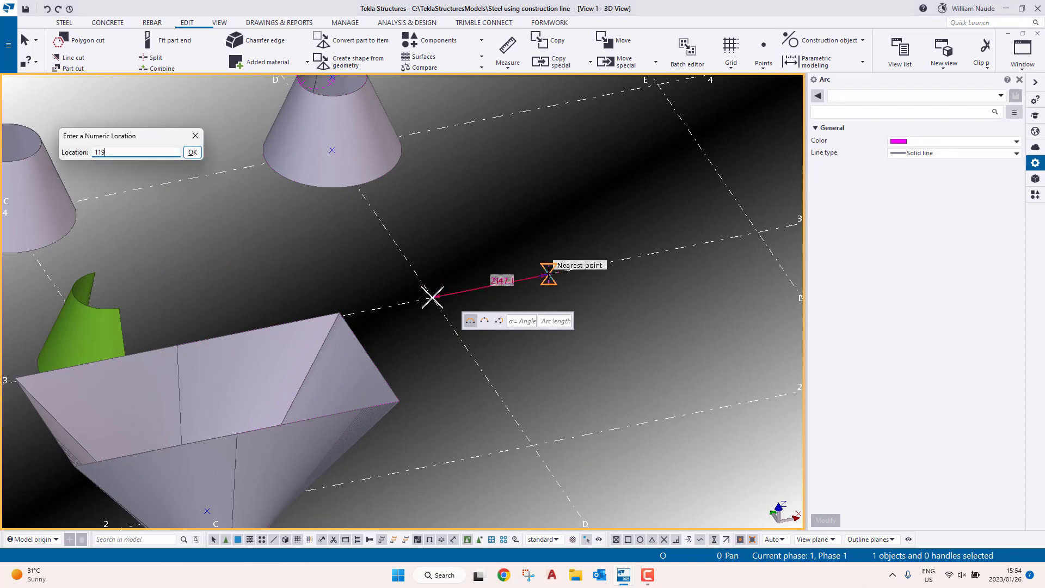
text(5)
key(Return)
right_click(543, 249)
click(579, 255)
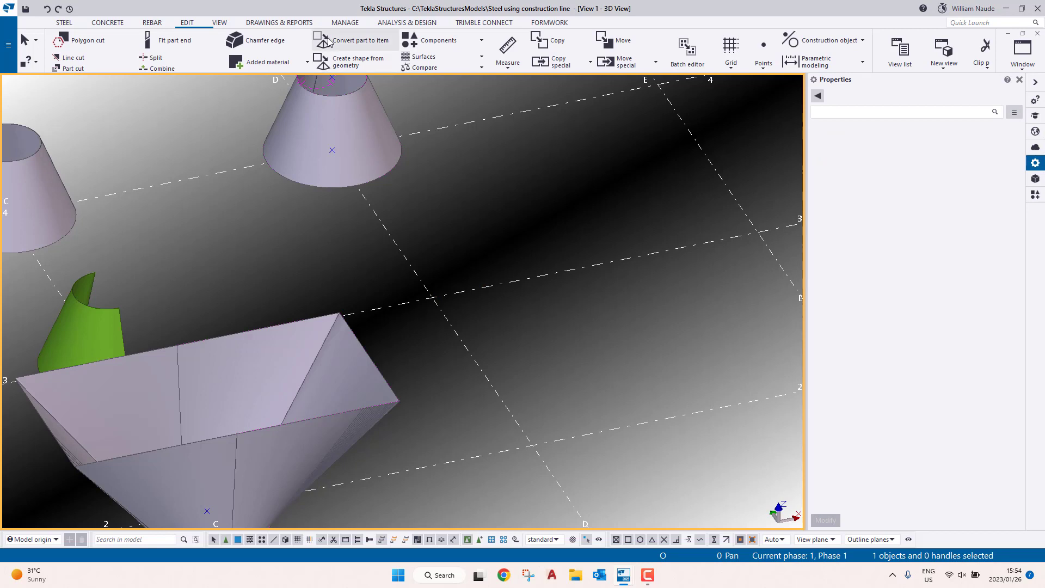
Step: Draw a construction circle centred on grid intersection D/3 with a radius of 1197 mm
click(862, 40)
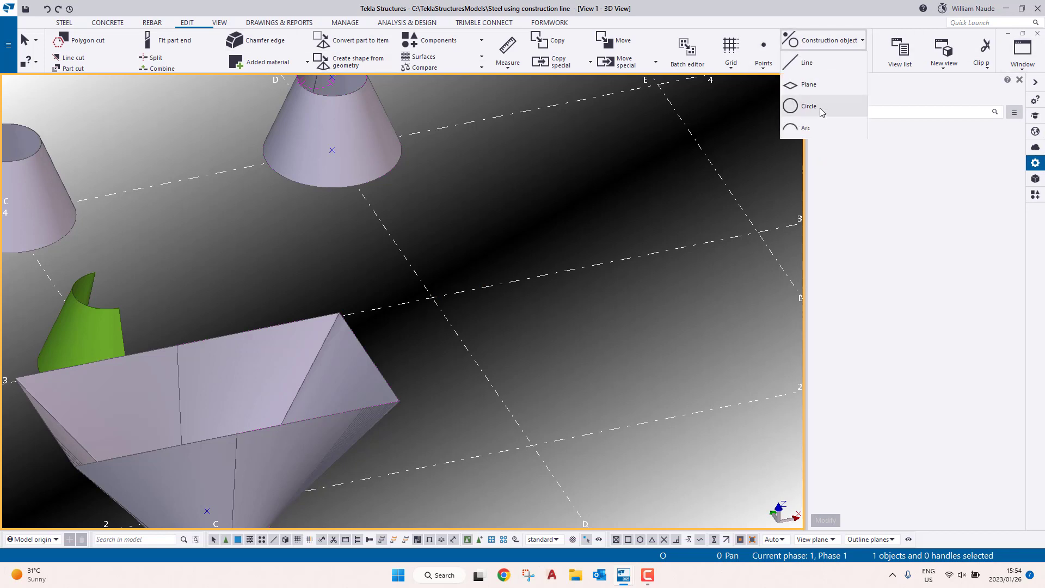
click(809, 107)
click(431, 297)
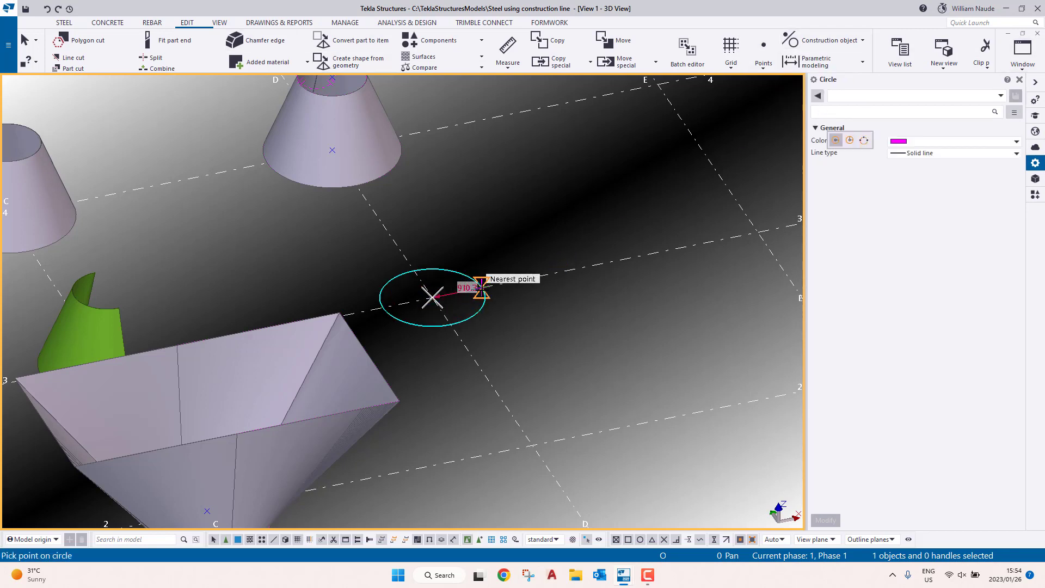
text(116)
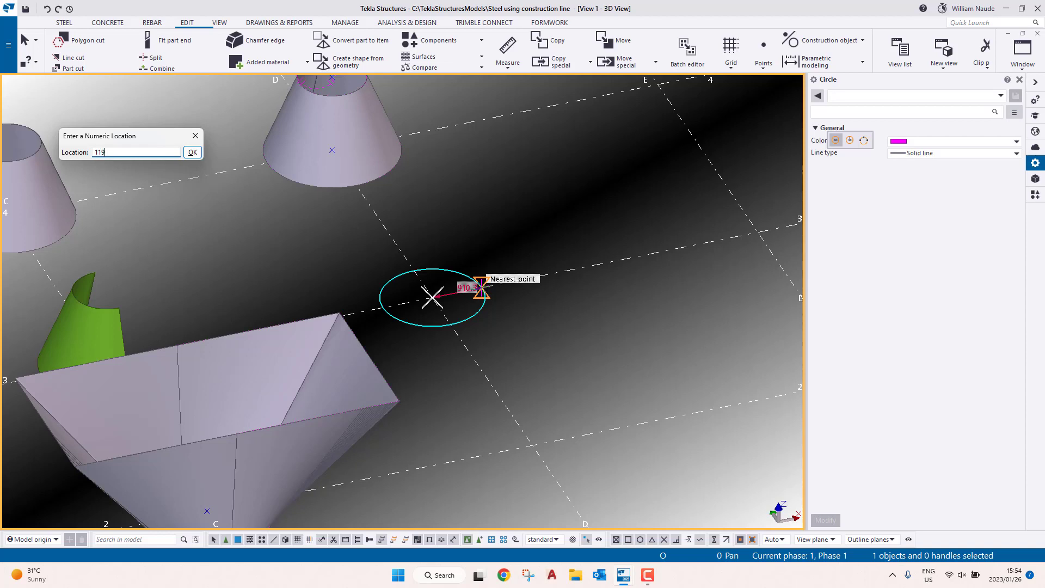
text(7)
key(Return)
right_click(458, 201)
click(479, 209)
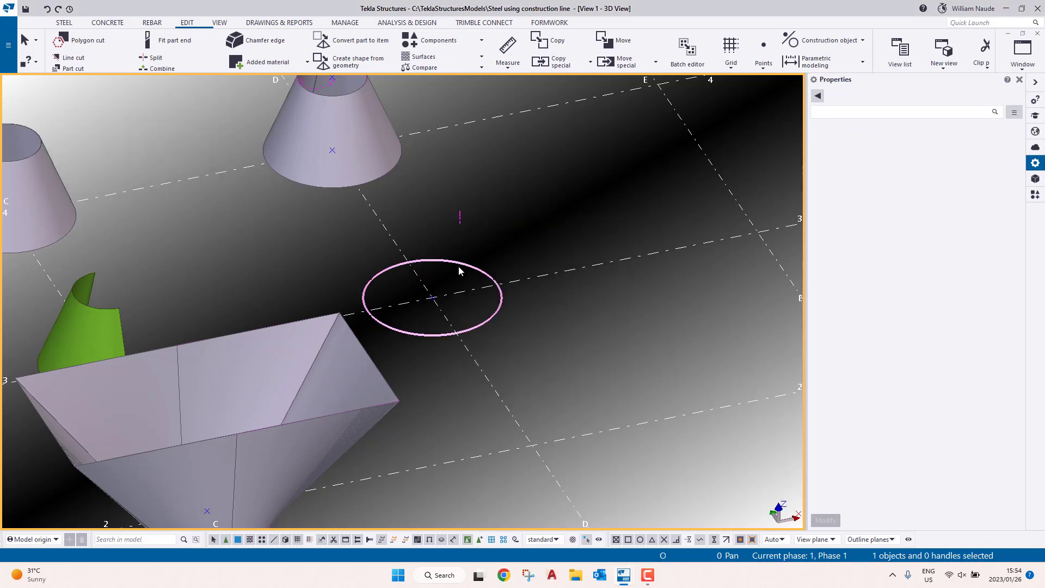
Step: Copy the construction circle at grid D/3 linearly by 1500 mm in Z, with one copy
right_click(459, 263)
mouse_move(508, 327)
click(599, 326)
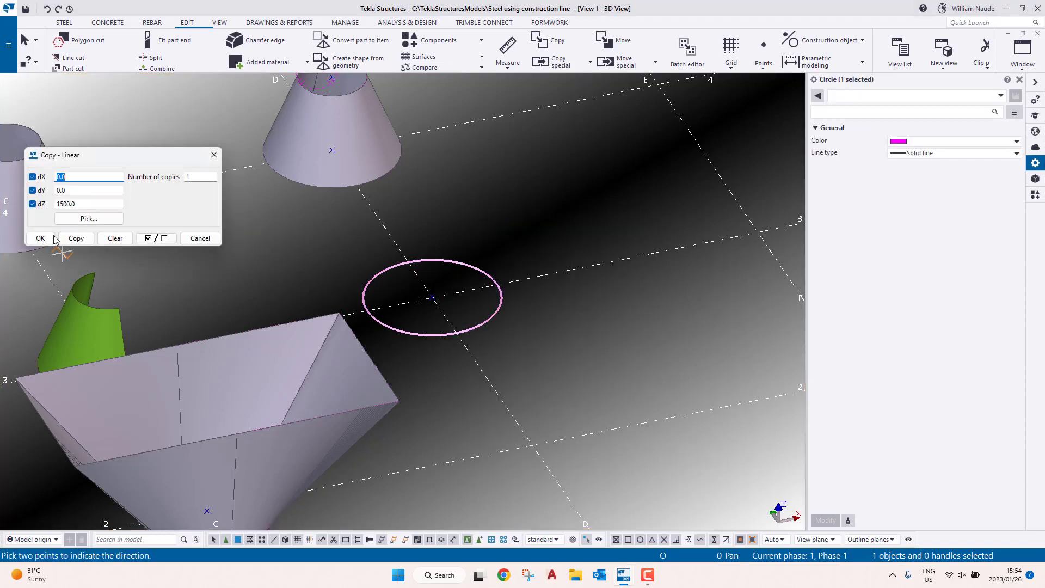
click(44, 237)
right_click(403, 191)
click(462, 198)
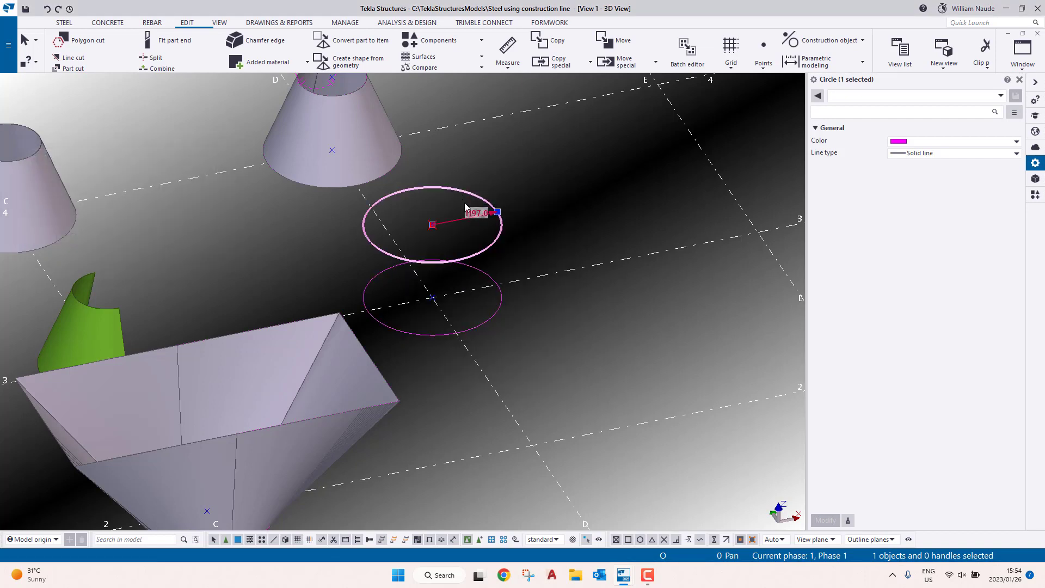
Step: Set the radius of the upper copied circle at grid D/3 to 597 mm
text(5)
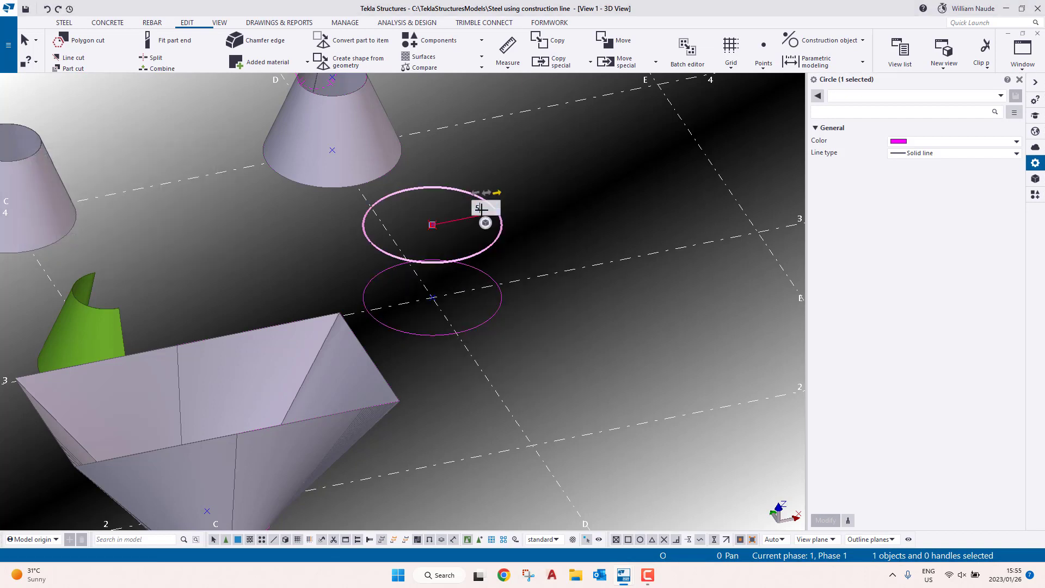
text(97)
key(Return)
click(564, 169)
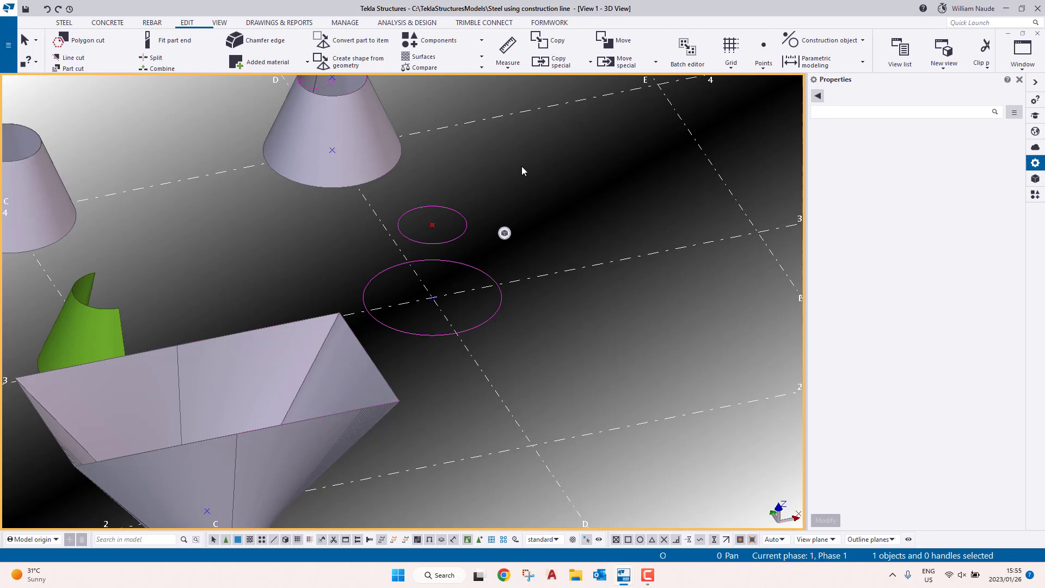
Step: Create a lofted plate between the two construction circles at grid D/3 and inspect the seam on its upper rim
click(65, 26)
click(132, 67)
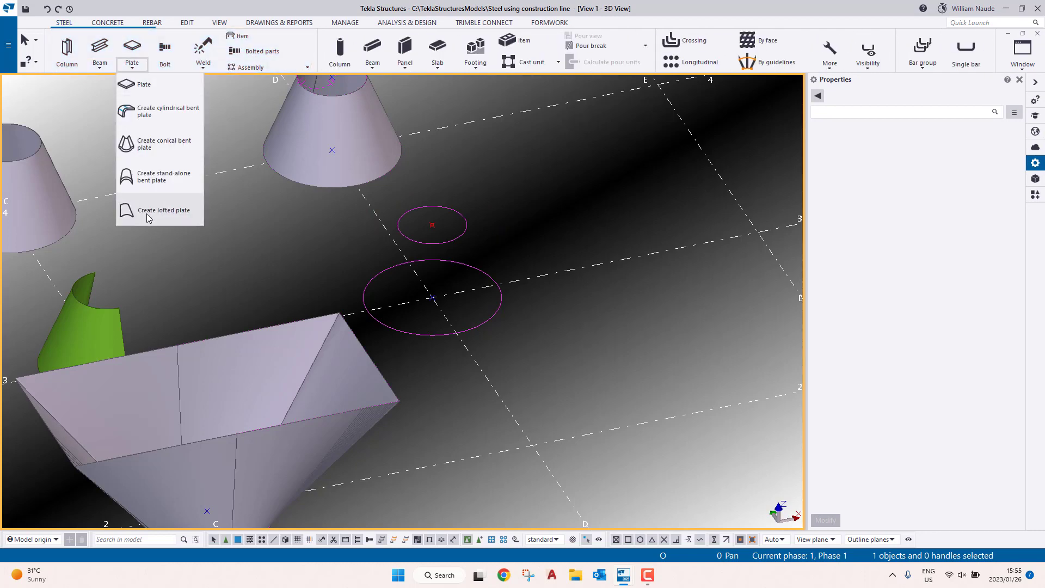
click(166, 210)
click(388, 270)
click(404, 235)
right_click(445, 170)
click(456, 177)
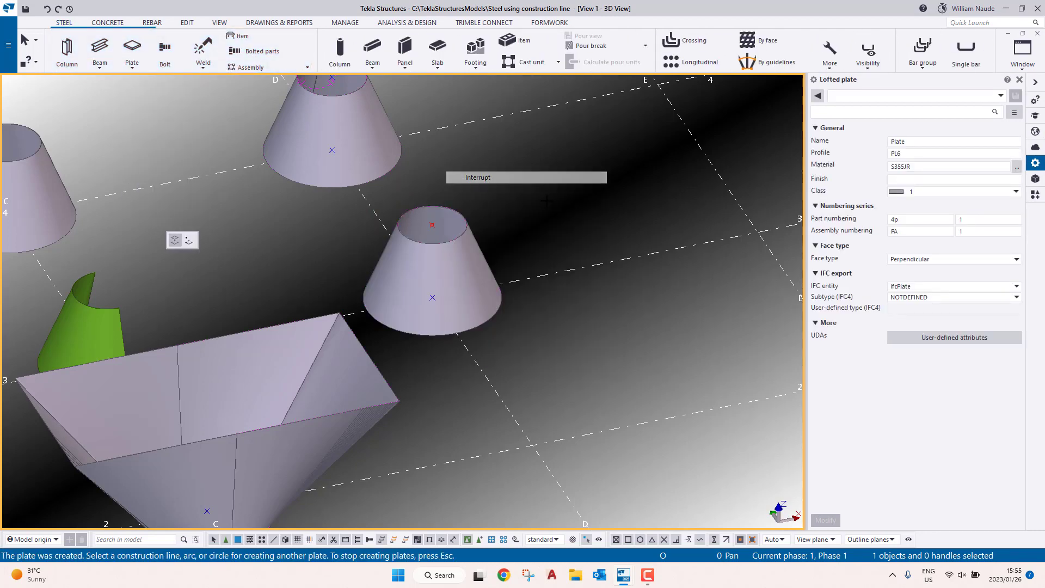
scroll(432, 240, up, 3)
scroll(458, 207, up, 5)
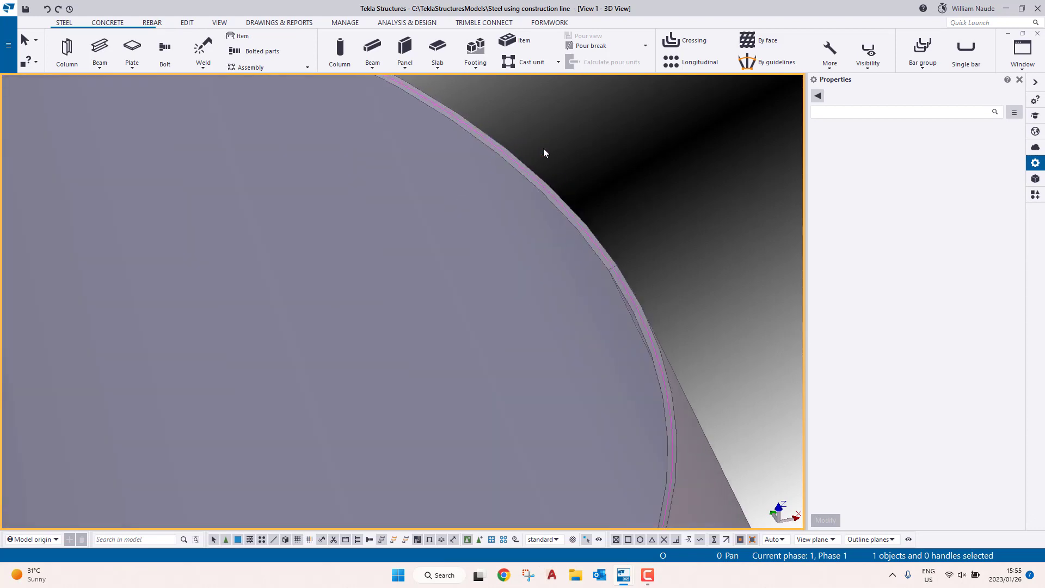
scroll(626, 300, up, 3)
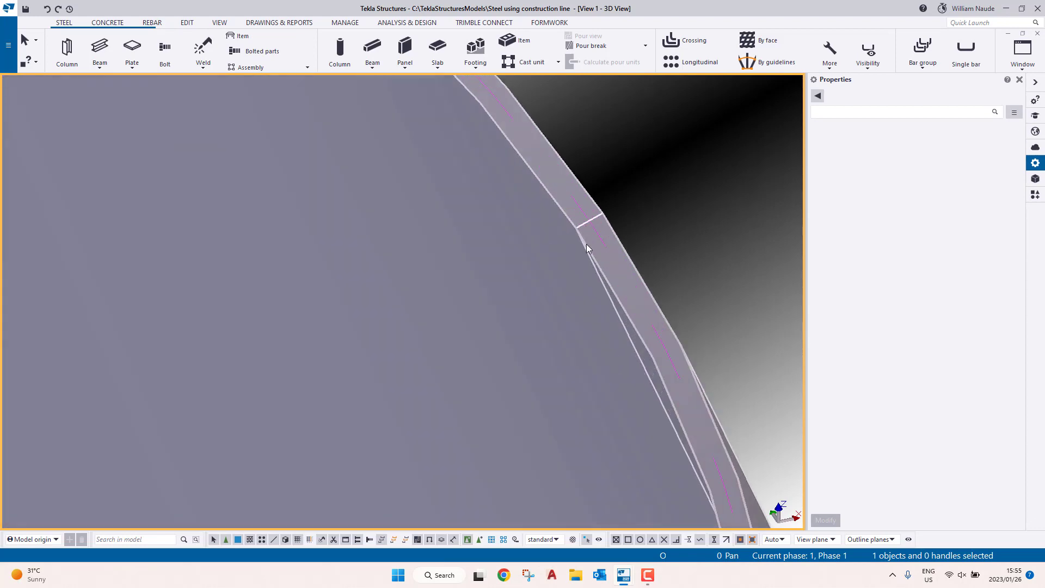
scroll(655, 385, down, 8)
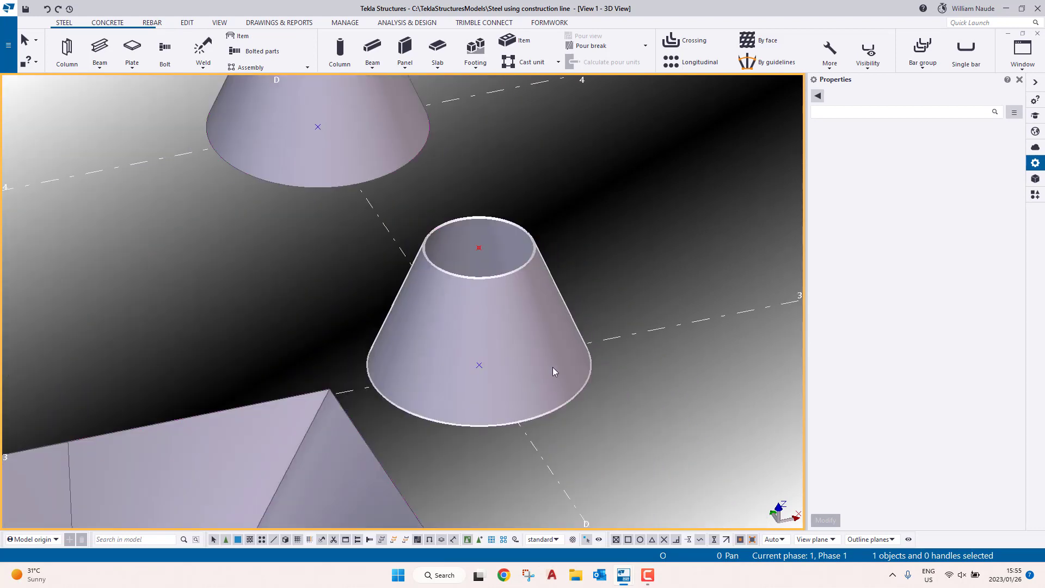
scroll(575, 281, down, 5)
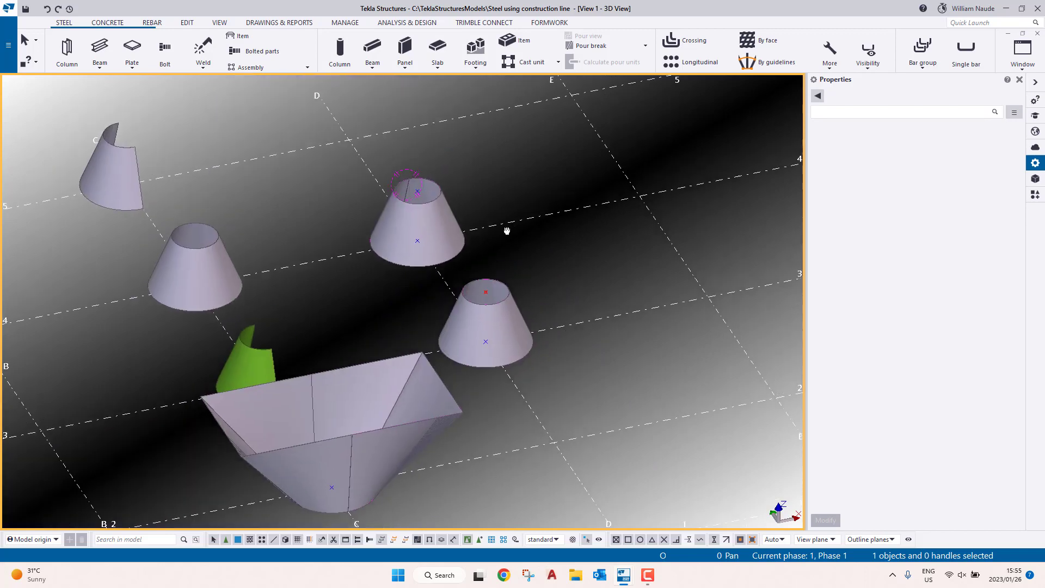
Step: Run numbering on the model with the new lofted cone plates
click(279, 22)
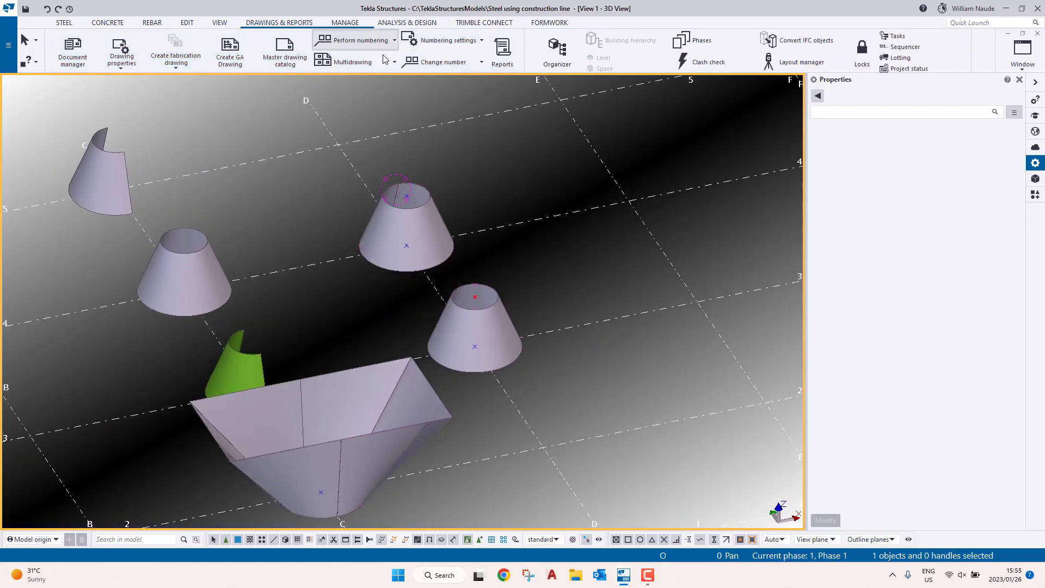
click(394, 40)
click(352, 116)
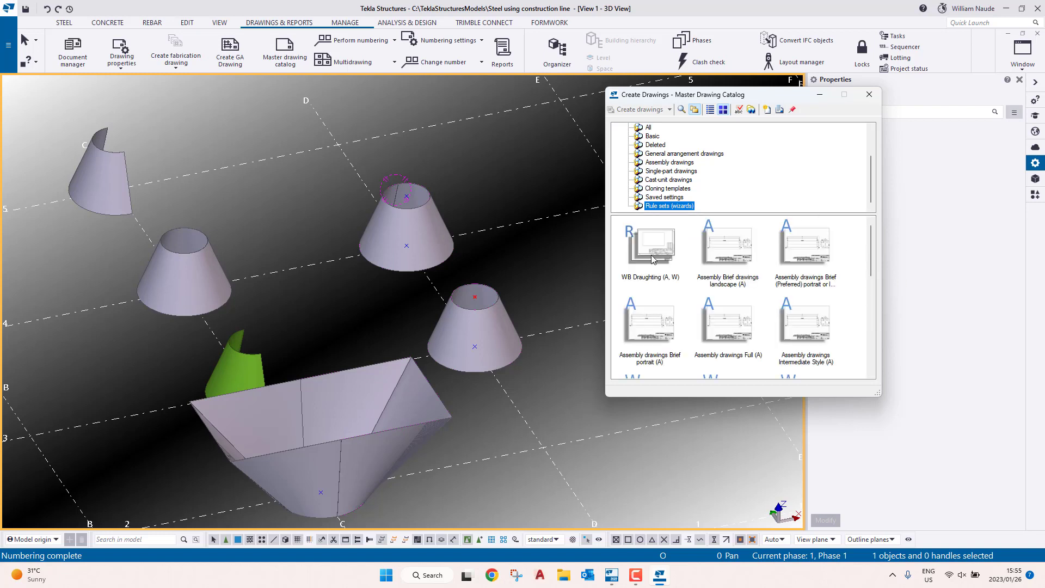
Step: Create the drawings of the new lofted cones with the WB Draughting (A, W) rule set and open the document manager
right_click(652, 259)
click(694, 276)
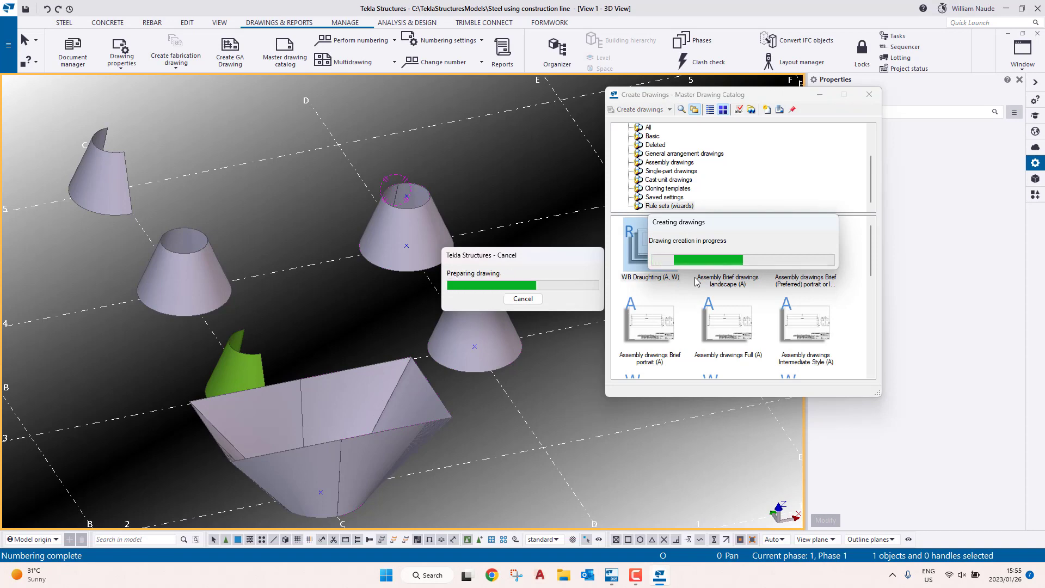
click(72, 39)
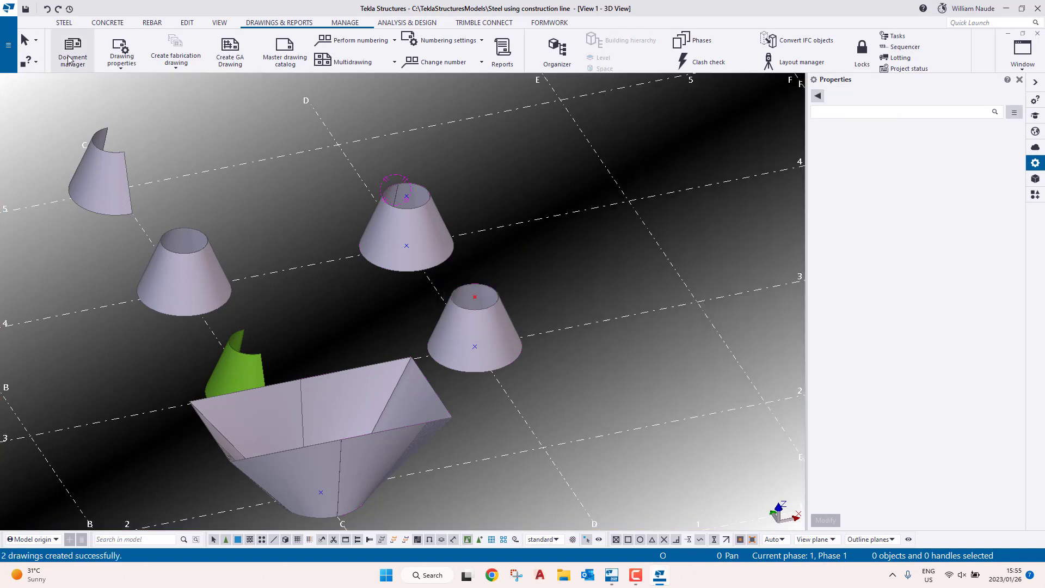
Step: Identify which lofted cone drawing PA.7 belongs to by selecting that drawing's part in the model and examining it
middle_drag(139, 173, 36, 188)
scroll(269, 246, down, 2)
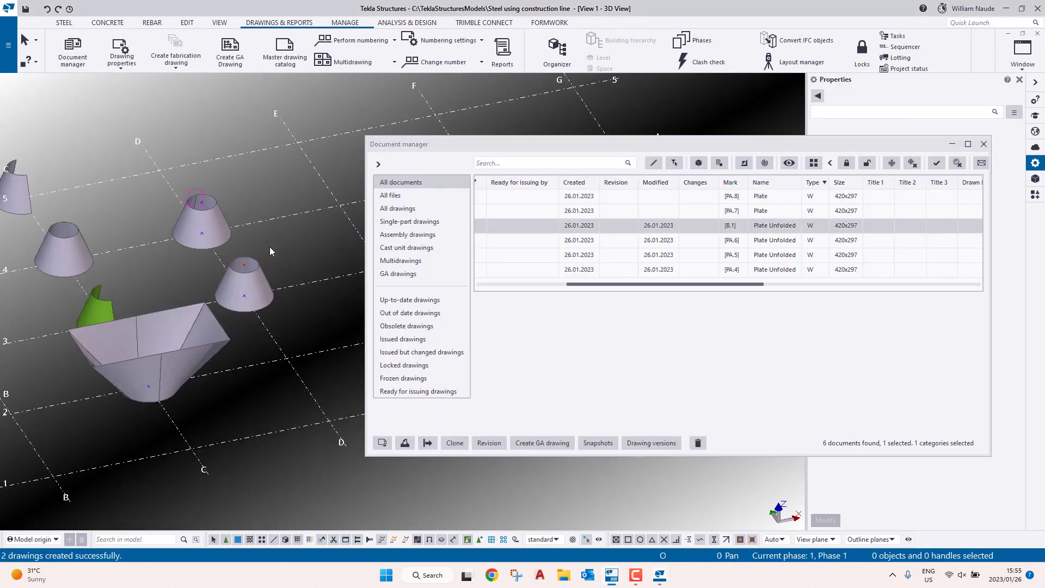
click(266, 276)
ctrl+click(225, 227)
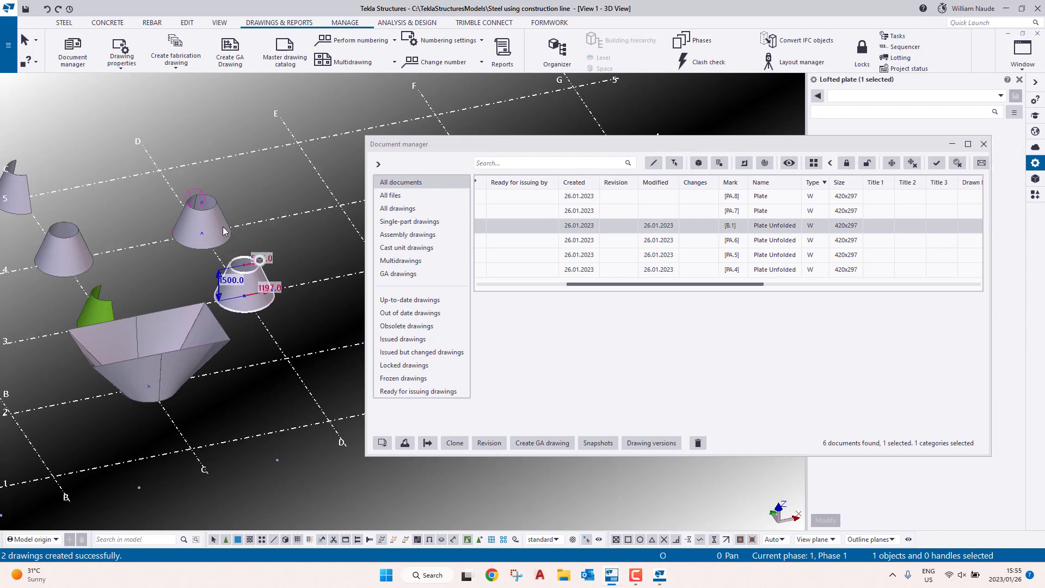
click(759, 208)
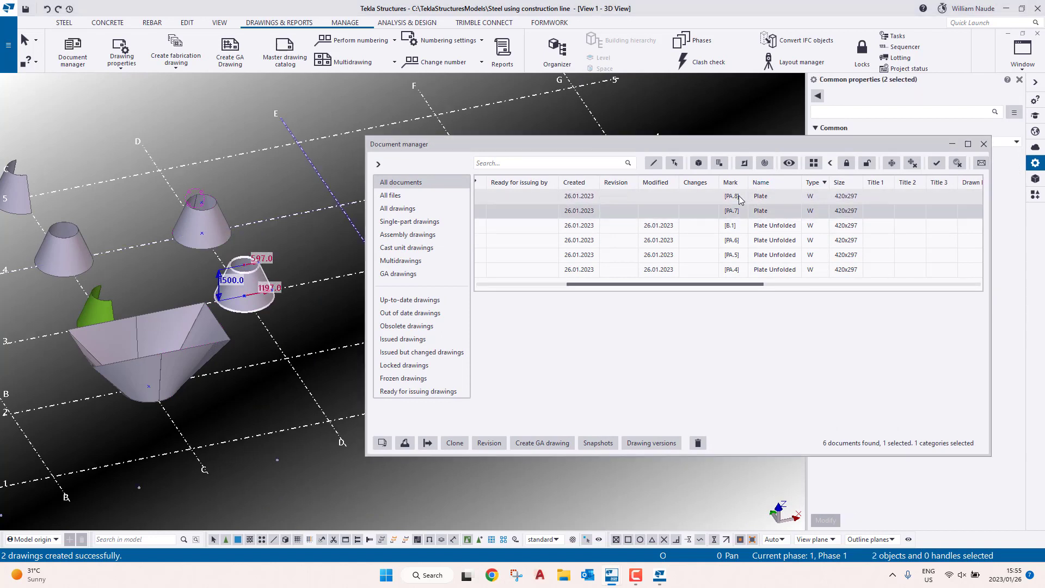
click(505, 98)
click(700, 163)
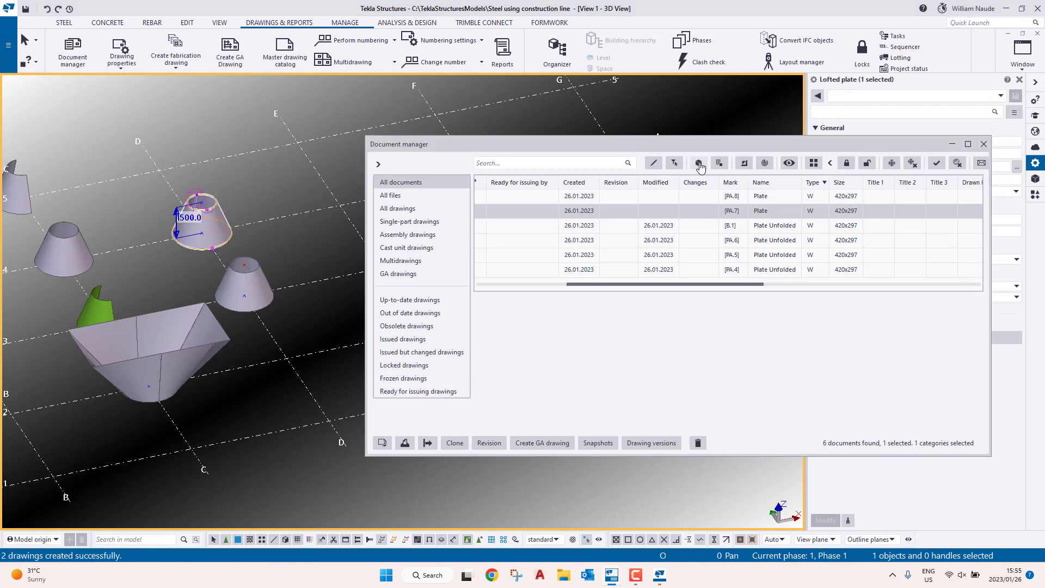
scroll(188, 197, up, 10)
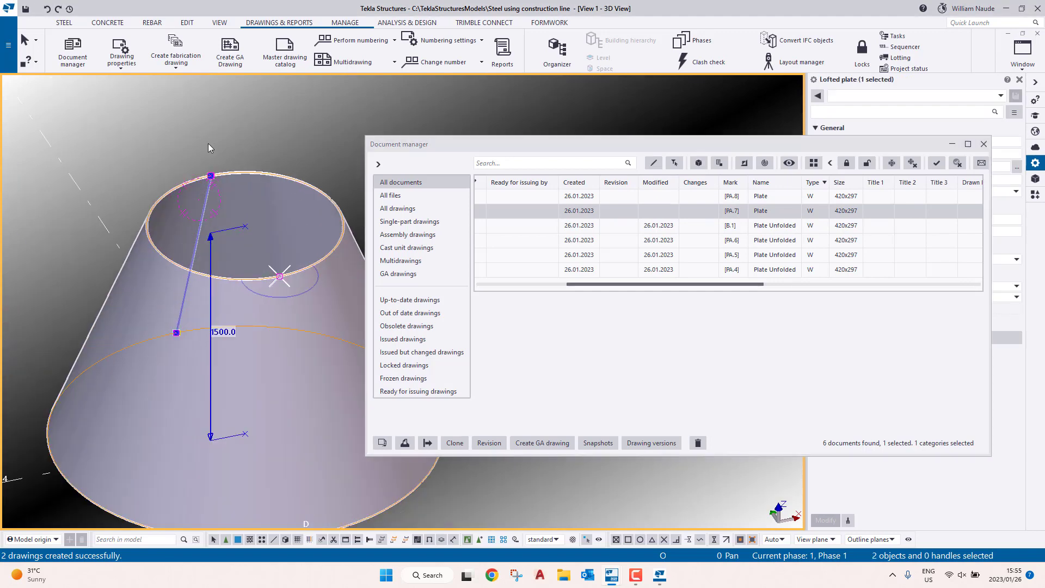
scroll(191, 319, down, 8)
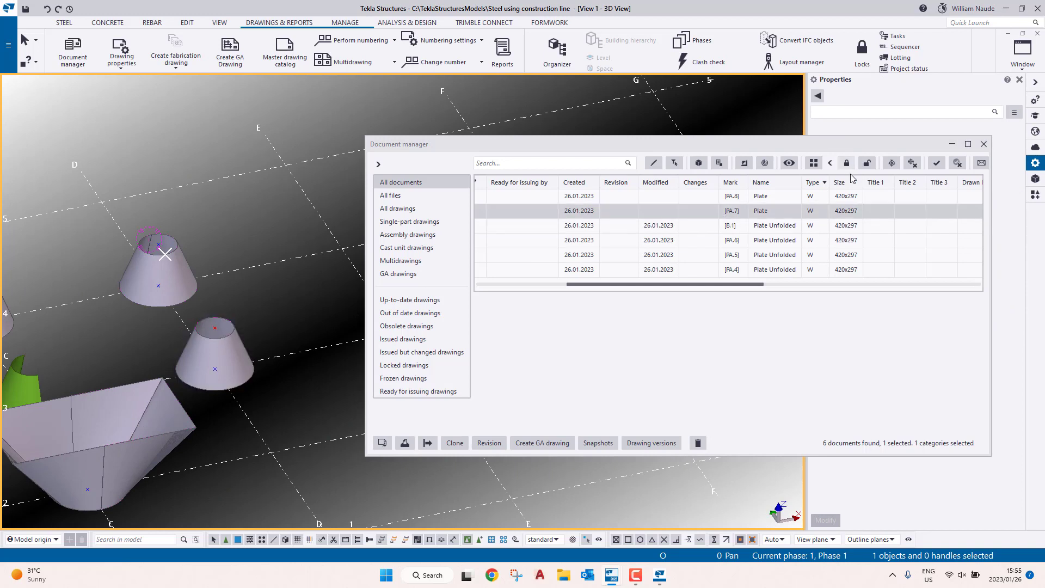
Step: Load the tsPlateUnfolded_L properties into drawings PA.7 and PA.8 and modify them, accepting re-creation of the drawings
ctrl+click(713, 197)
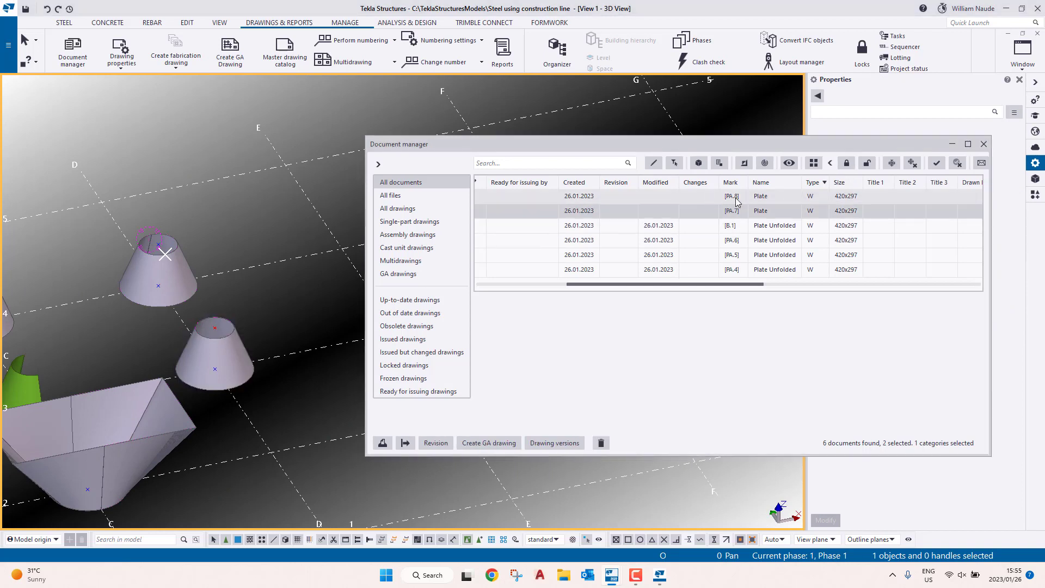
right_click(737, 198)
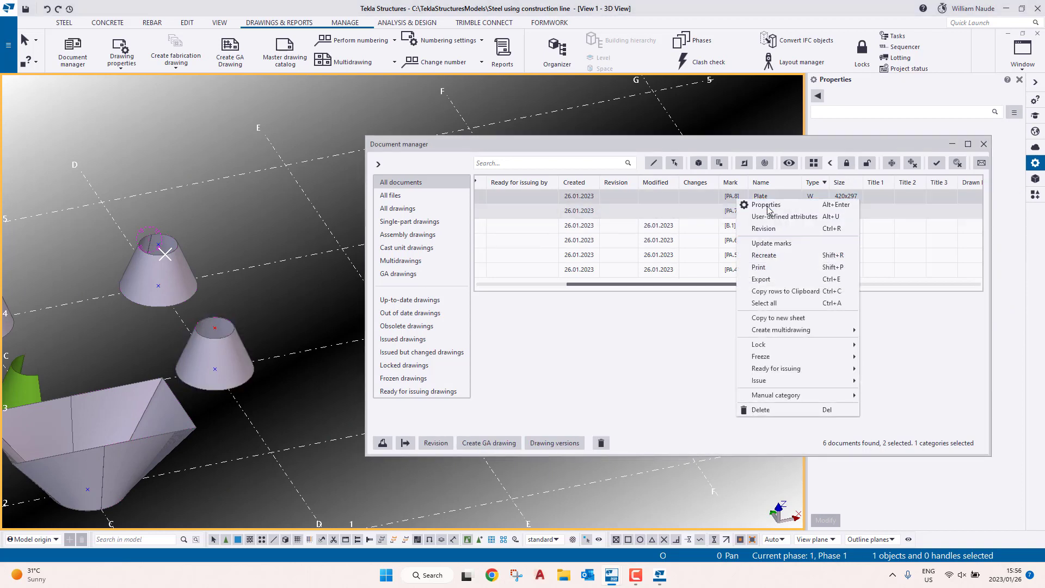
click(744, 207)
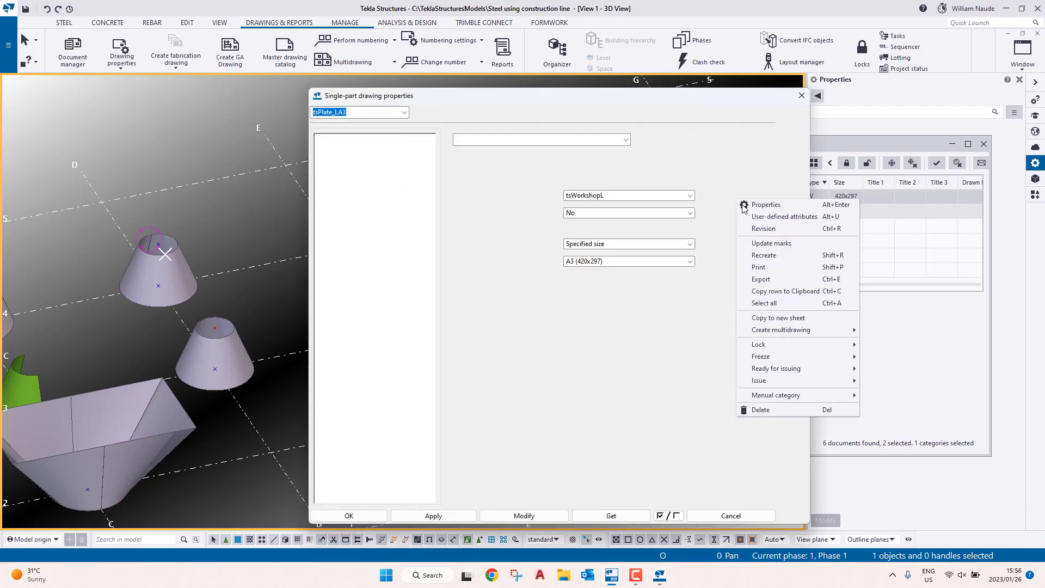
click(404, 112)
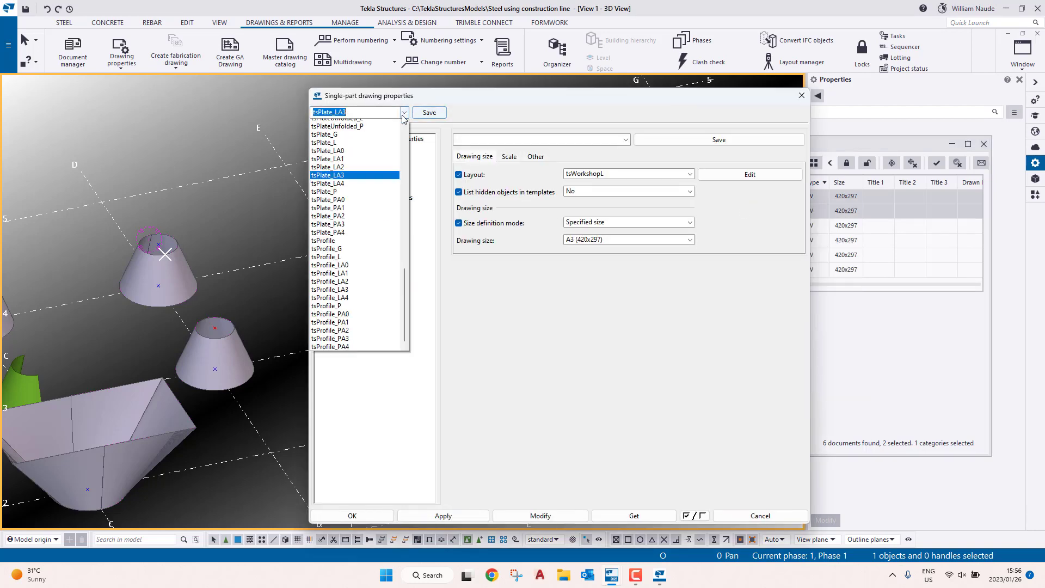
click(406, 227)
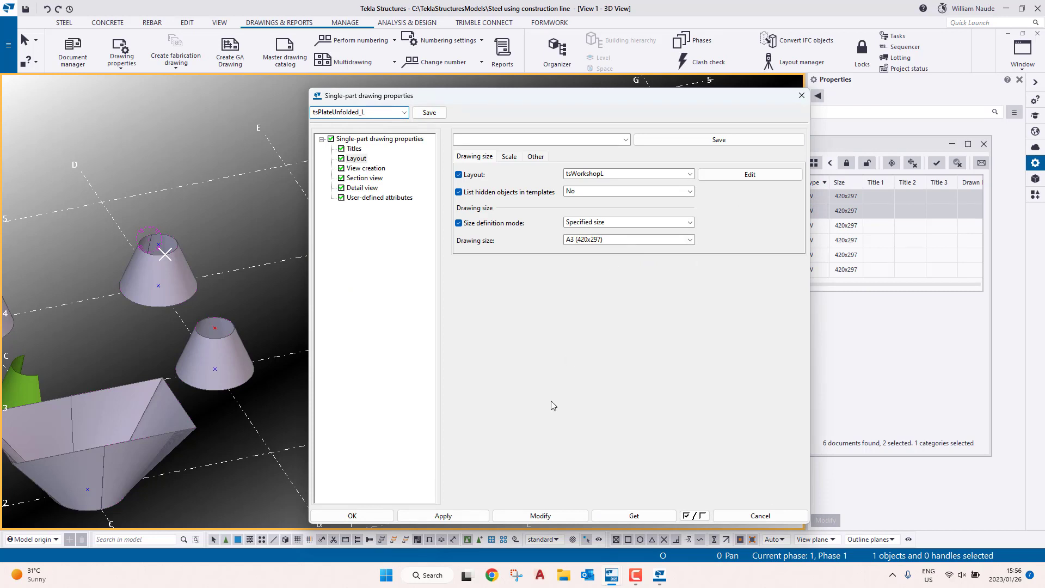
click(517, 516)
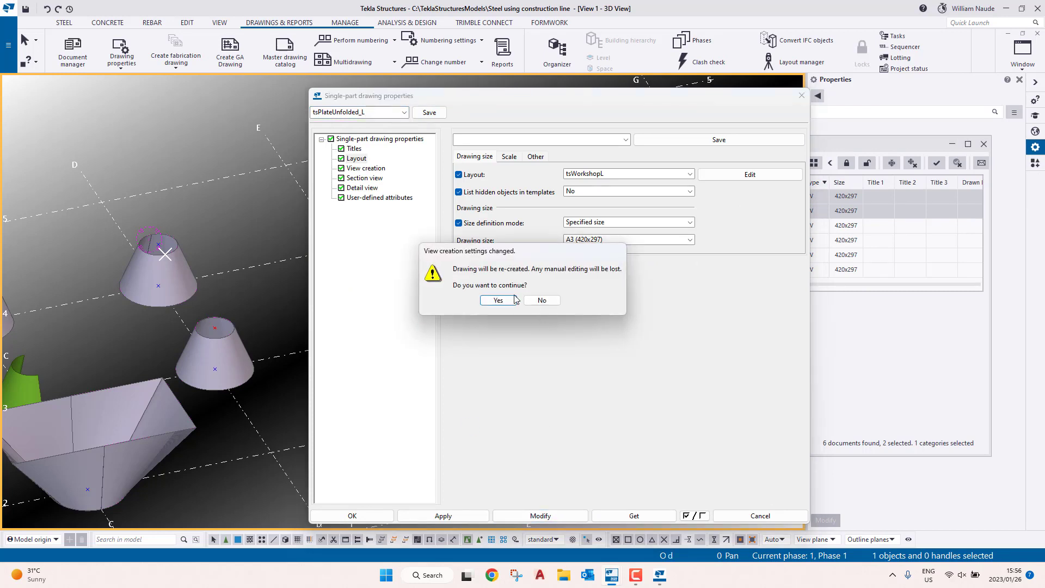
click(498, 300)
click(380, 518)
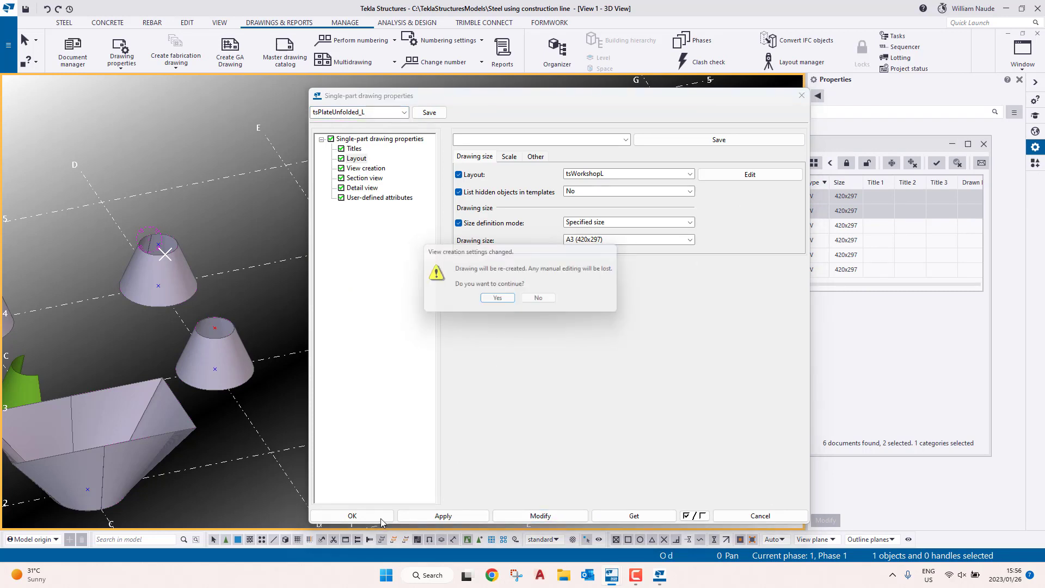
click(497, 300)
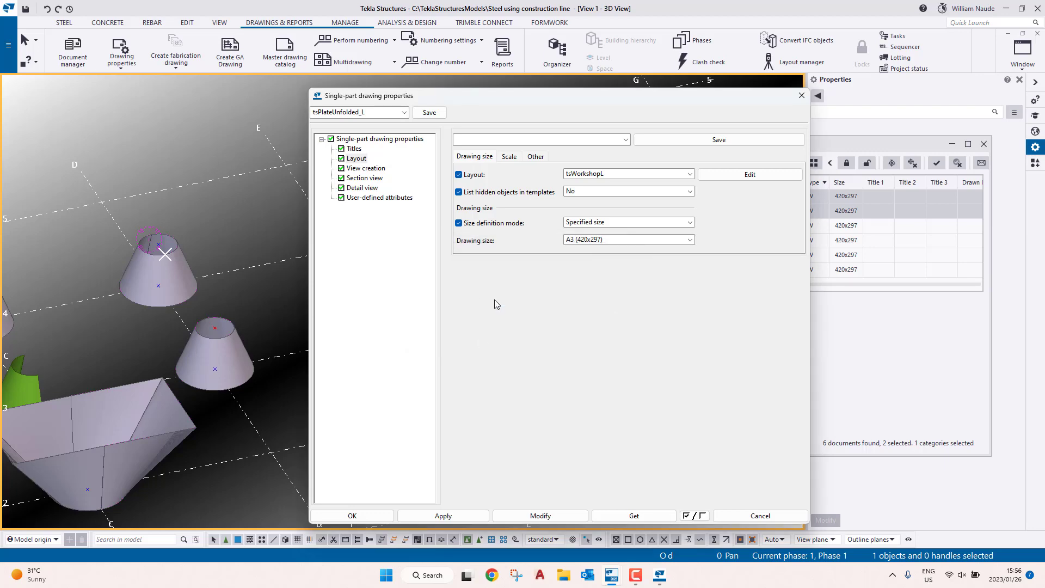
click(354, 517)
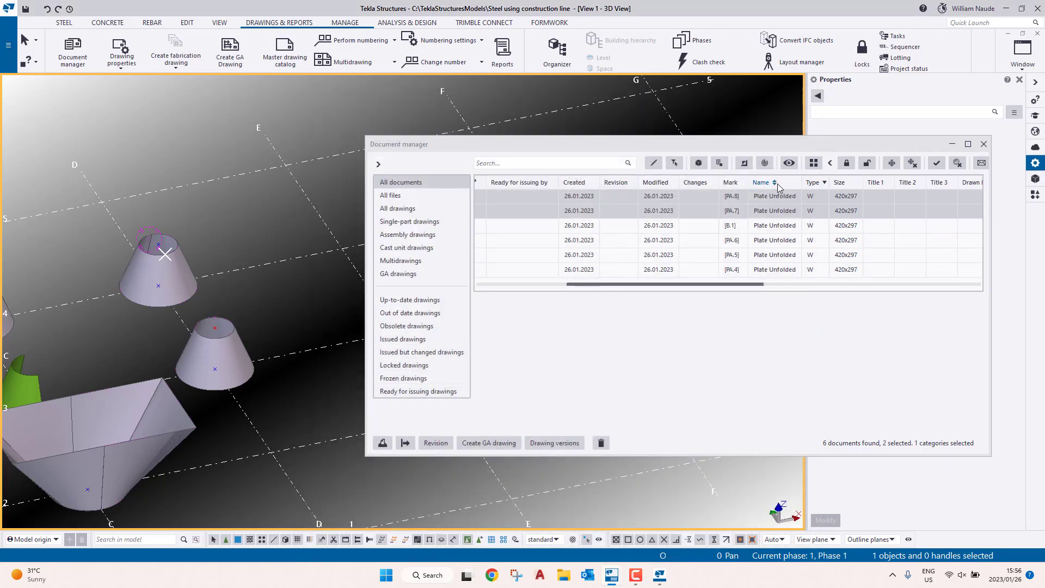
Step: Open drawing PA.7 and delete all dimensions and marks around the unfolded plate outline
double_click(762, 210)
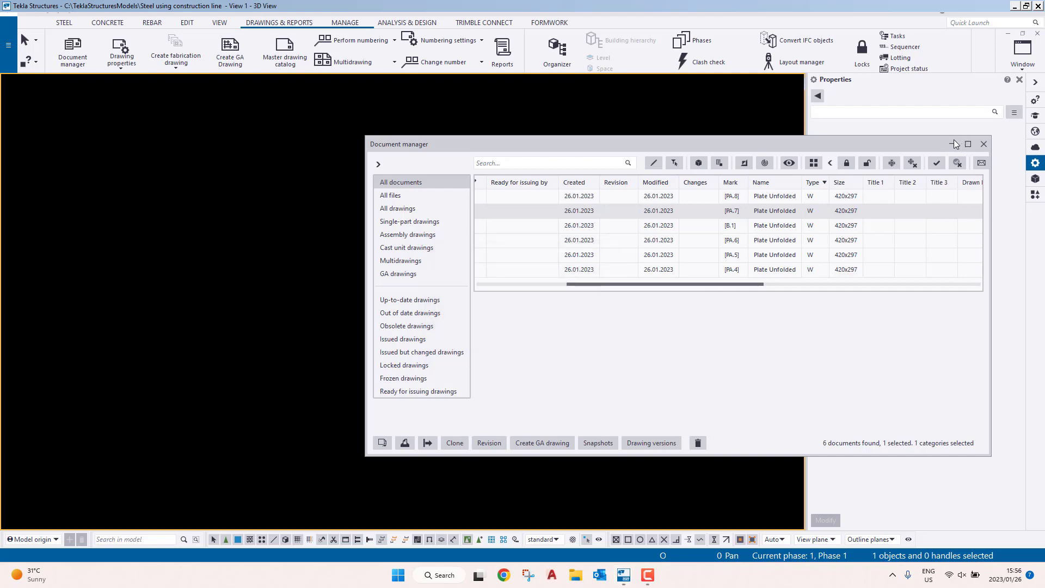
click(954, 141)
scroll(436, 154, down, 2)
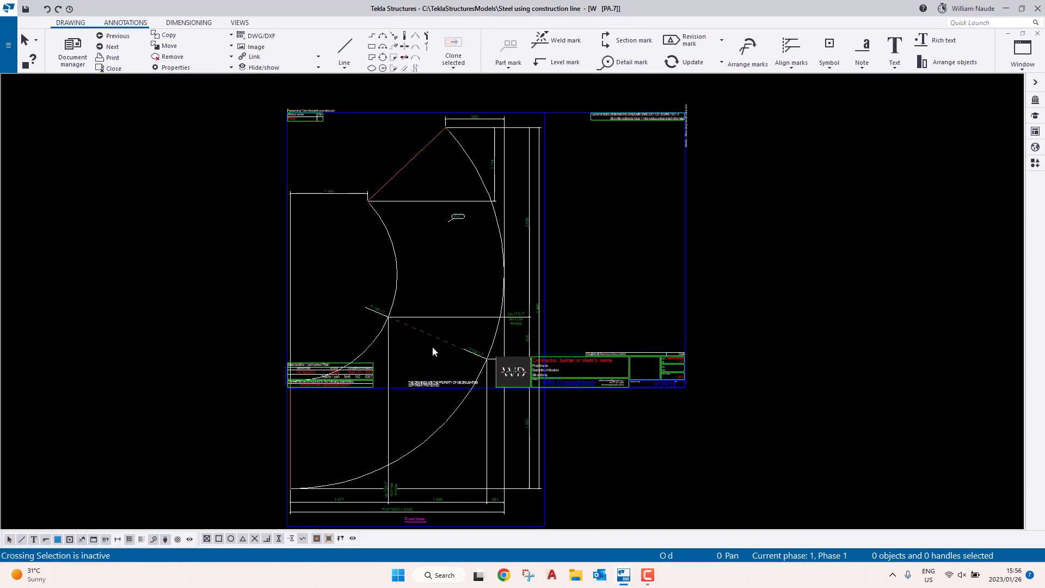
key(ctrl+a)
key(Delete)
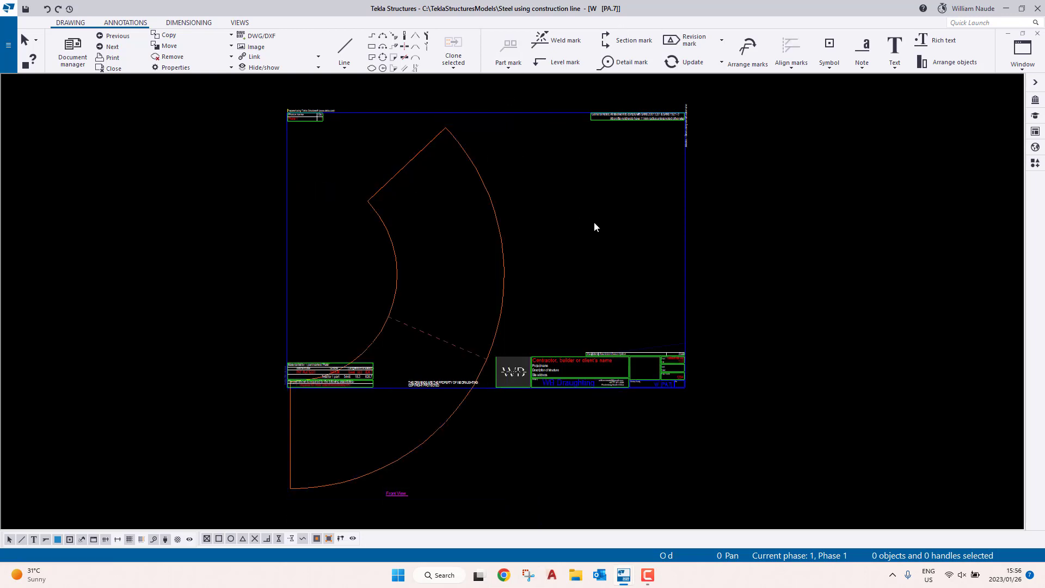
Step: Switch to drawing PA.8 and delete the radius dimensions and part mark from the unfolded plate view
key(ctrl+Page_Down)
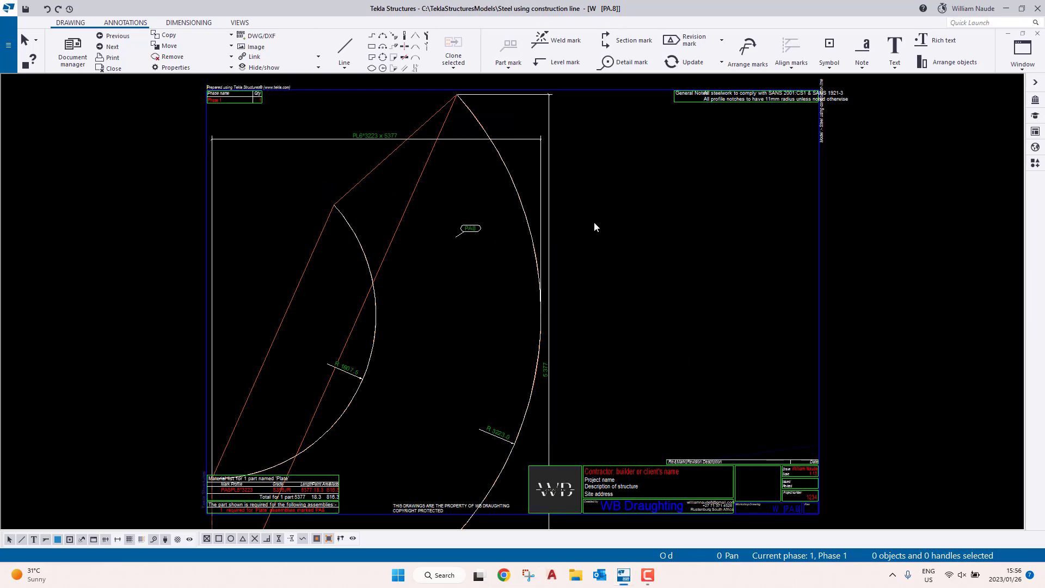
scroll(455, 219, down, 1)
middle_drag(453, 235, 436, 124)
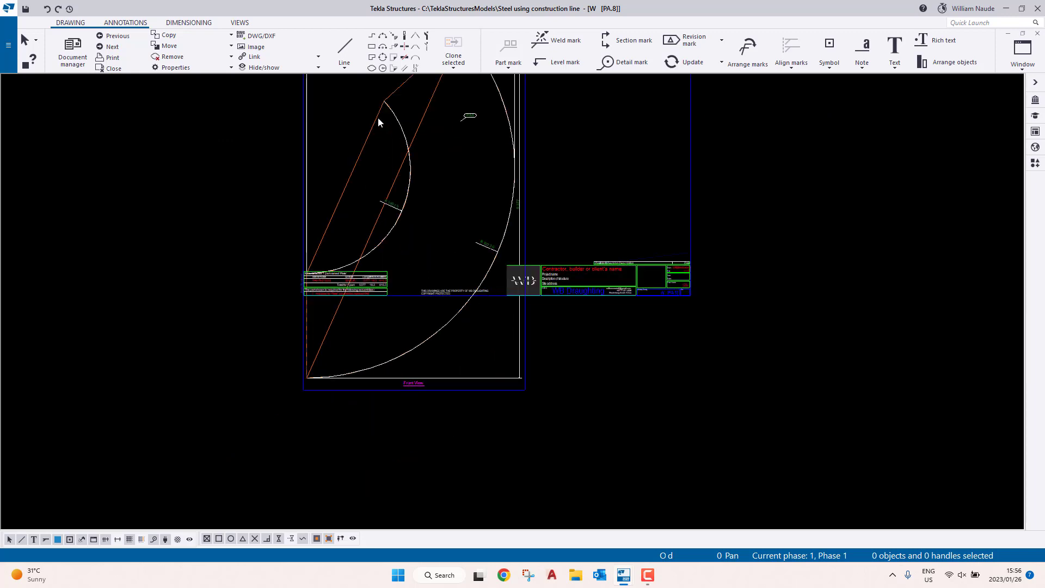
drag(377, 119, 344, 89)
key(Delete)
Step: Delete the remaining horizontal and vertical overall dimensions from the unfolded plate view in drawing PA.8
middle_drag(378, 148, 385, 346)
scroll(442, 302, up, 3)
click(517, 250)
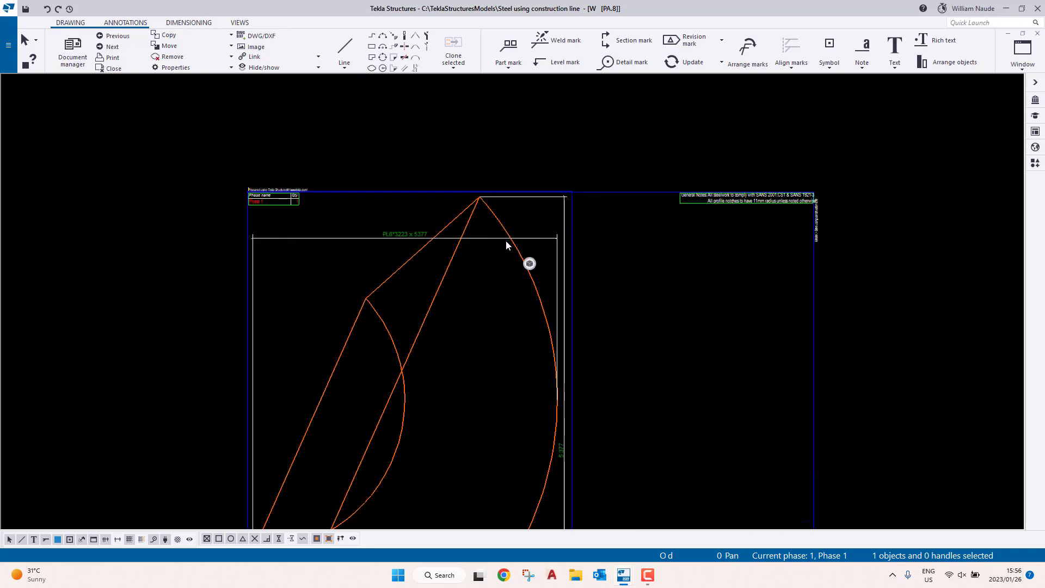
key(Delete)
click(491, 202)
scroll(509, 218, up, 1)
click(497, 226)
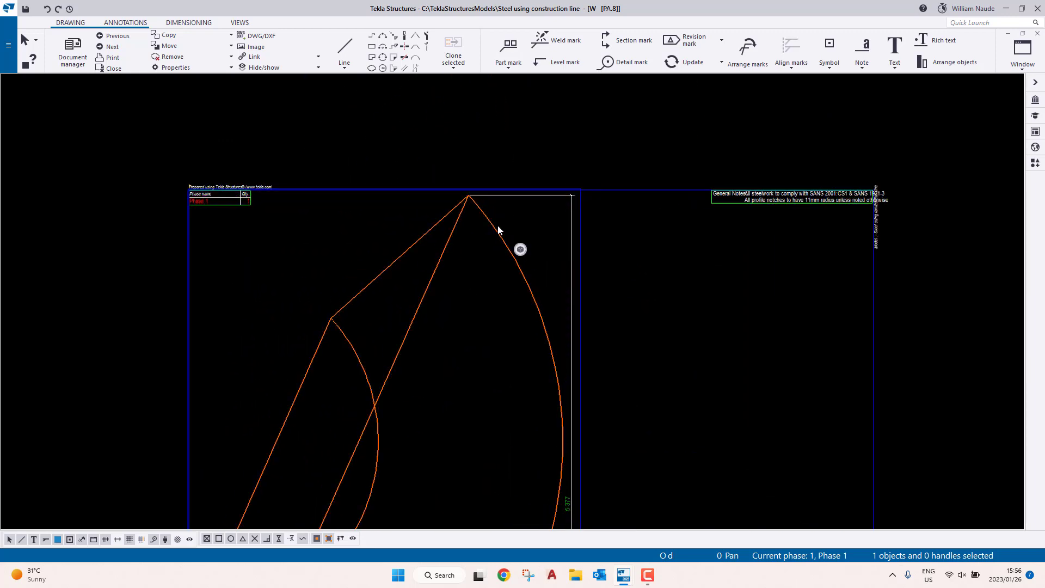
click(493, 196)
key(Delete)
mouse_move(427, 304)
middle_down()
mouse_move(450, 228)
mouse_move(485, 179)
middle_up()
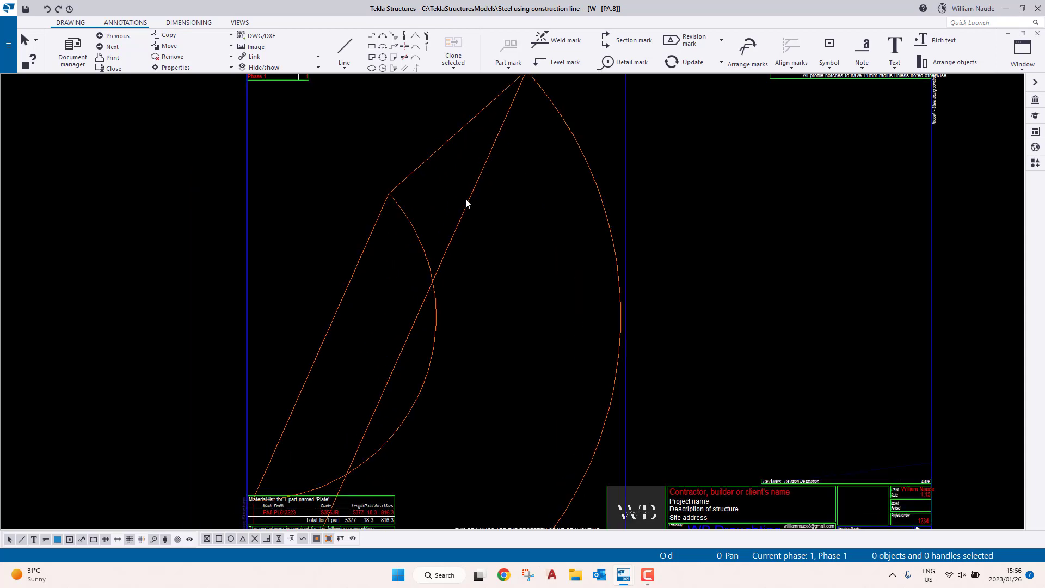
Step: Examine the edges of the unfolded plate outline in drawing PA.8 and close the drawing
click(468, 199)
scroll(498, 110, down, 1)
scroll(372, 294, down, 3)
middle_drag(327, 482, 364, 351)
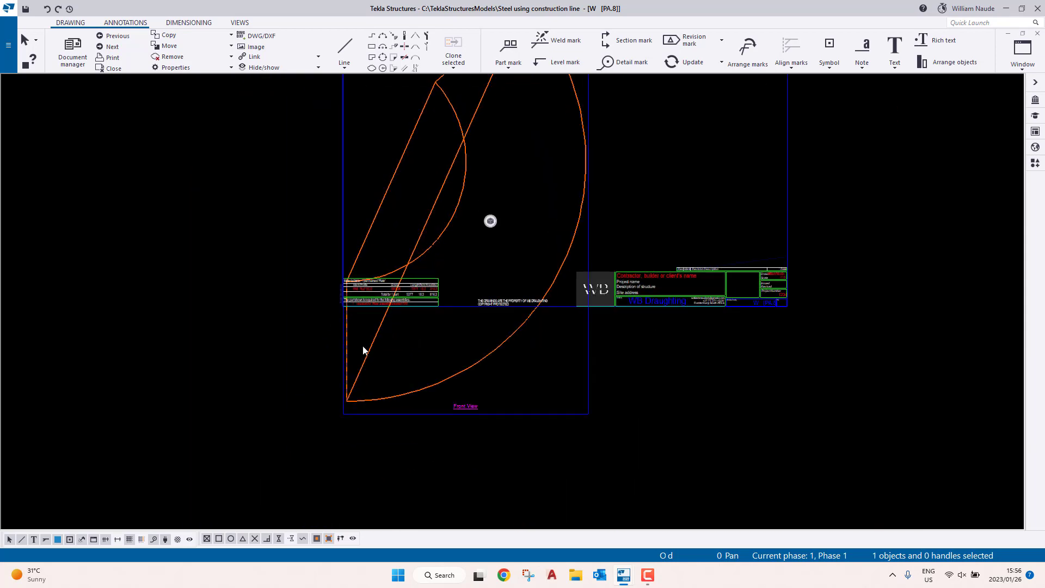
scroll(338, 284, up, 2)
scroll(430, 184, down, 4)
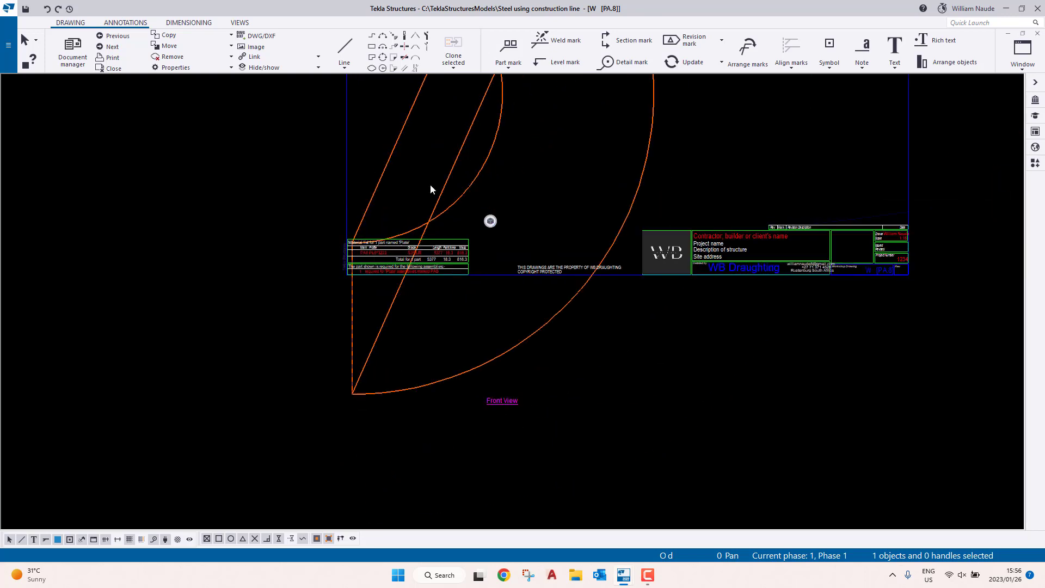
click(564, 319)
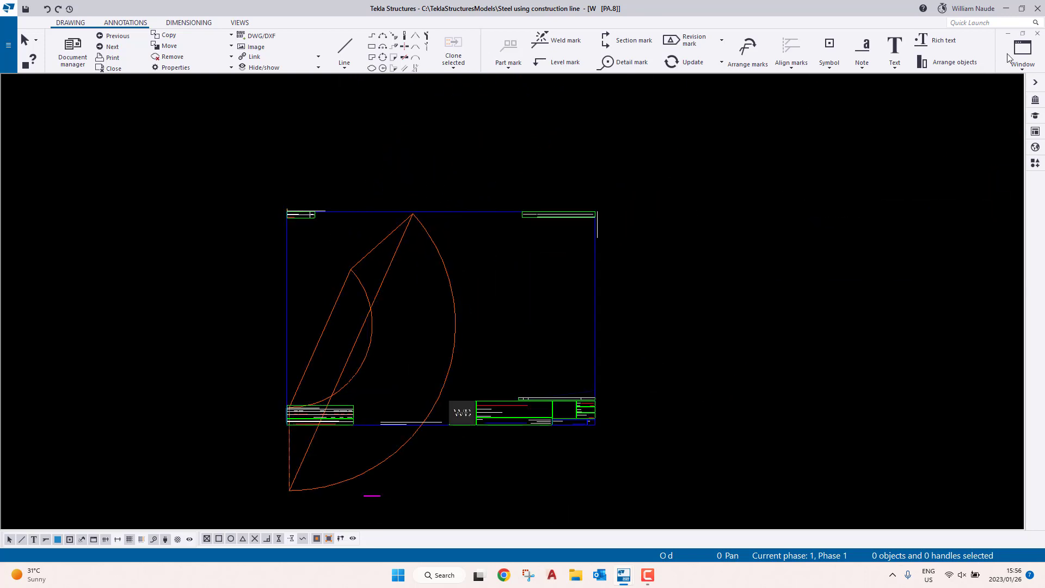
click(1037, 33)
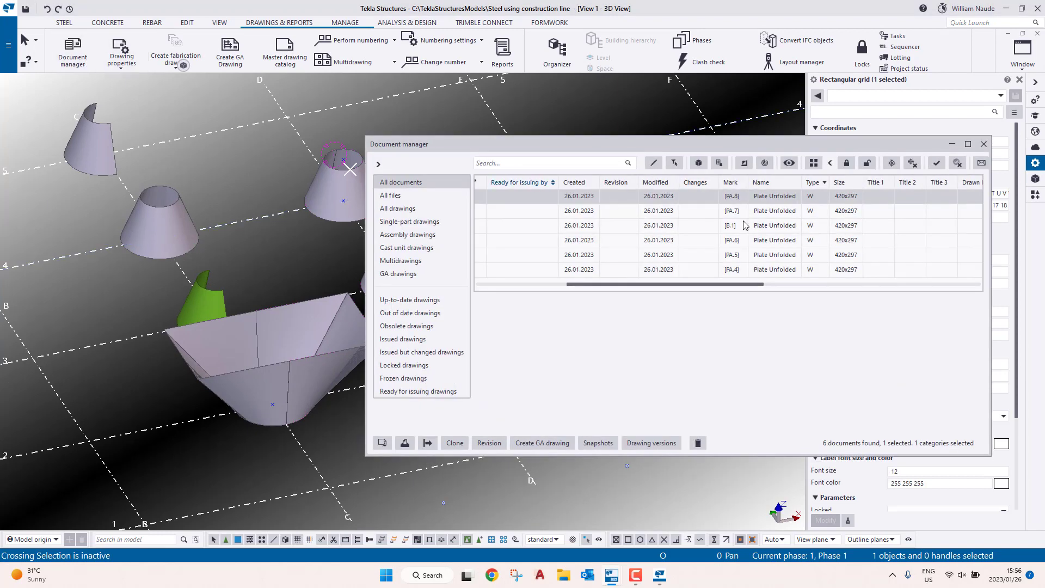
Step: Find the cone belonging to drawing PA.8 by selecting its part in the model, and minimise the document manager
click(700, 165)
click(953, 145)
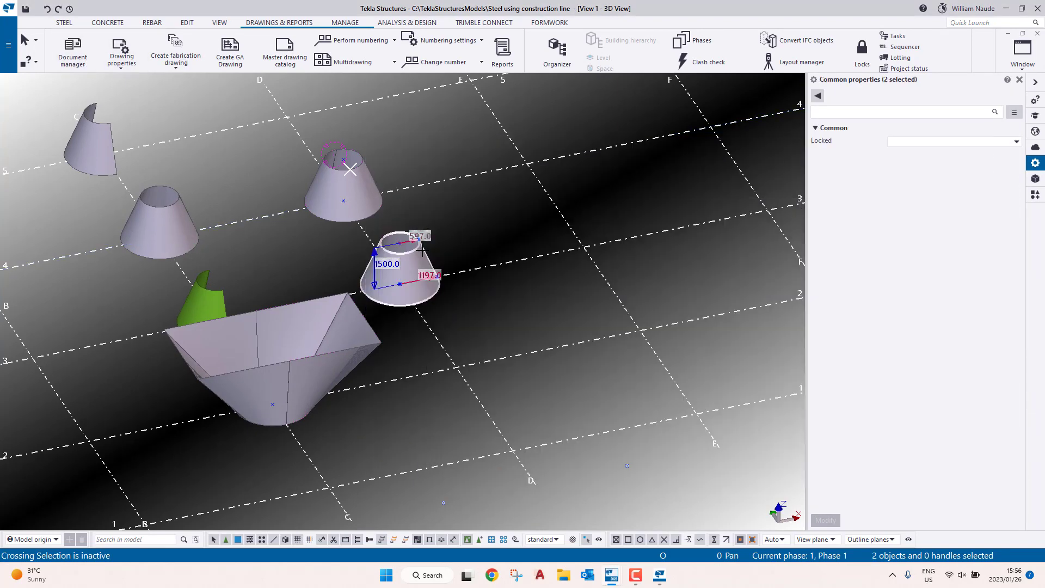
click(456, 224)
Step: Compare the properties of the full bent-plate cone, the lofted cone at grid D/4, the green steel column and the half-cone bent plate
middle_drag(140, 217, 182, 283)
scroll(244, 288, up, 6)
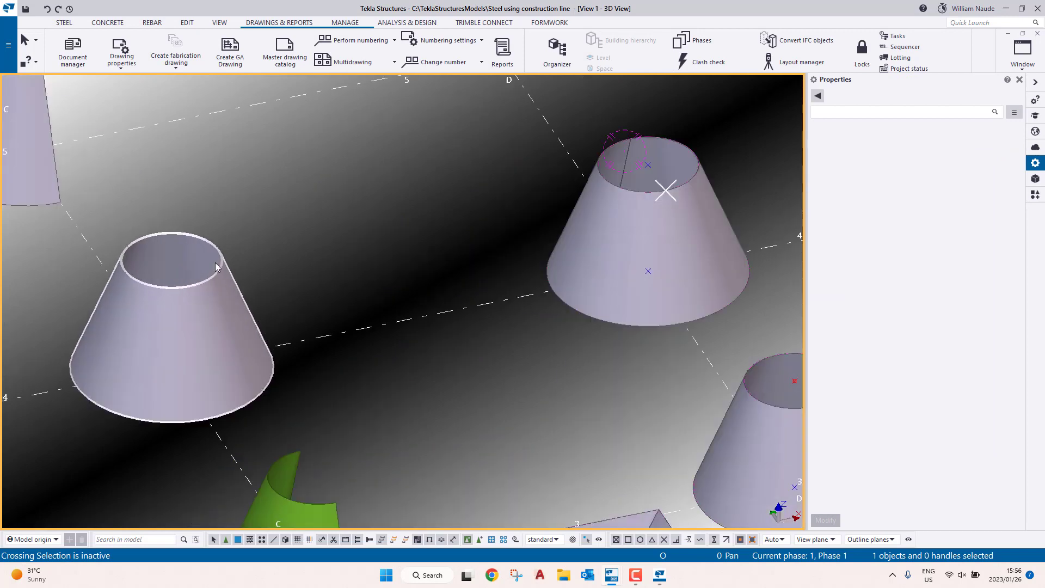
click(226, 228)
scroll(235, 179, down, 6)
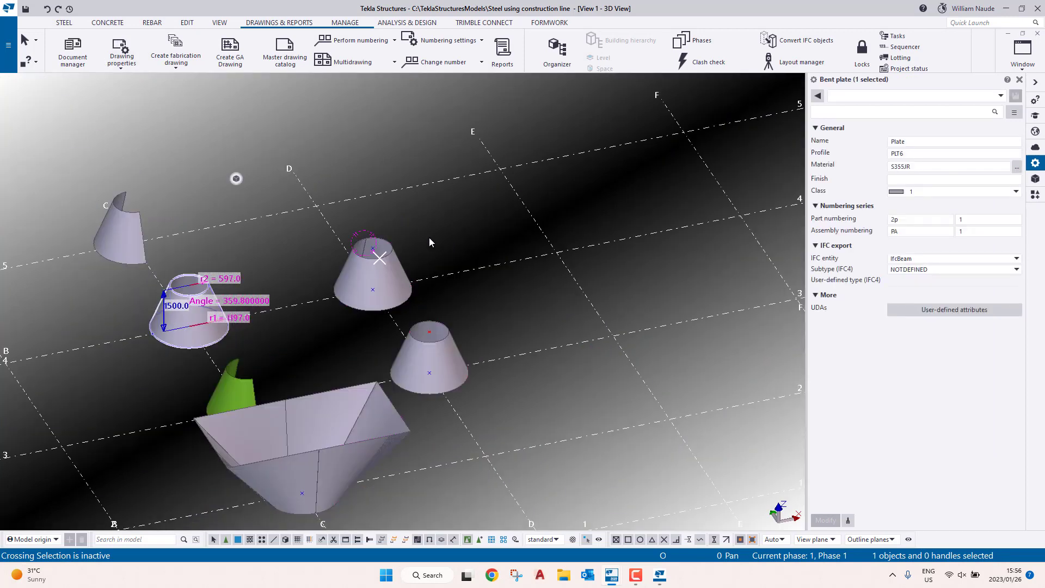
click(376, 275)
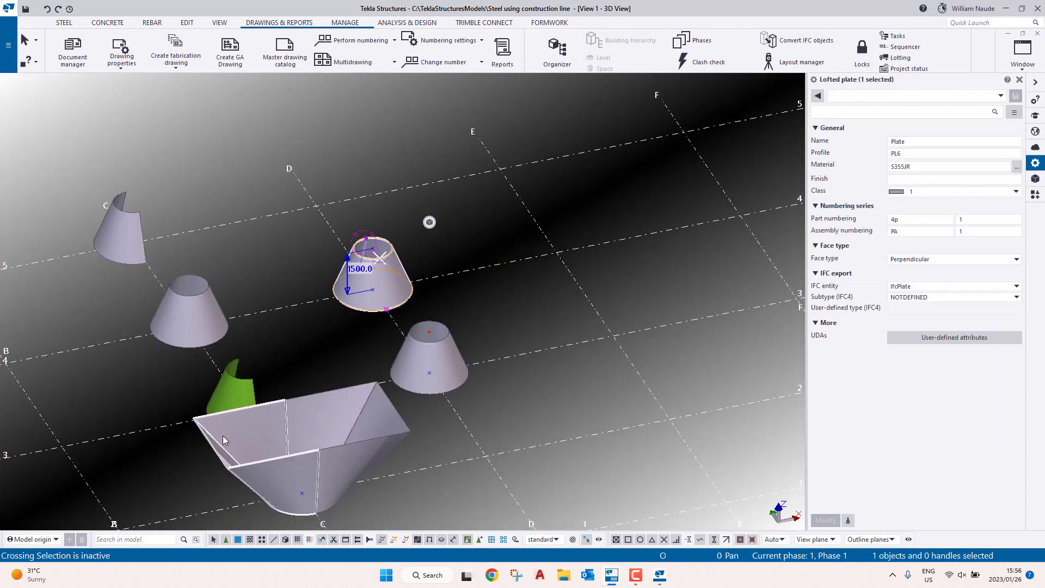
middle_drag(292, 444, 316, 305)
click(259, 250)
middle_drag(290, 210, 362, 334)
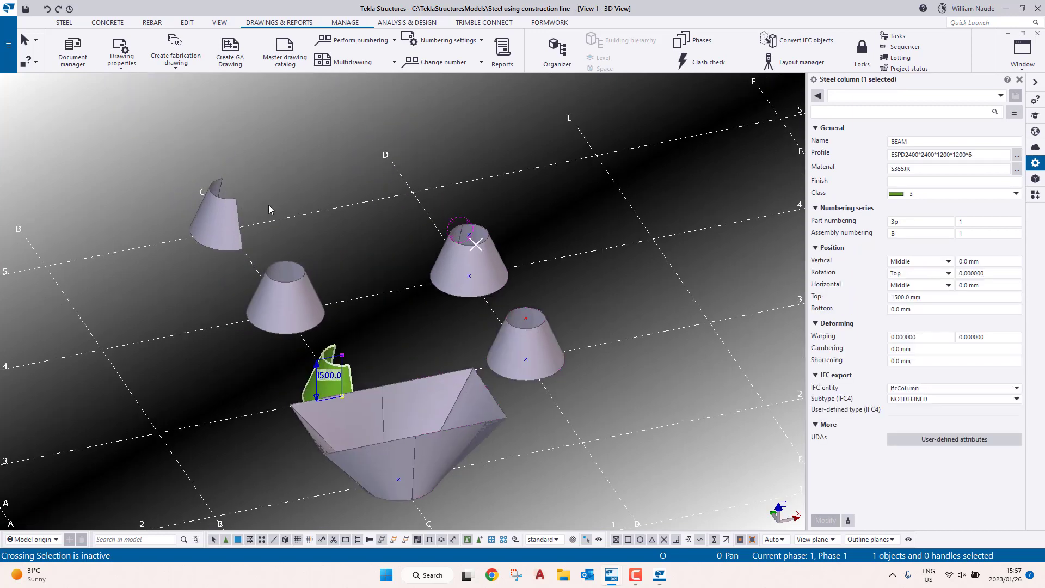
click(209, 225)
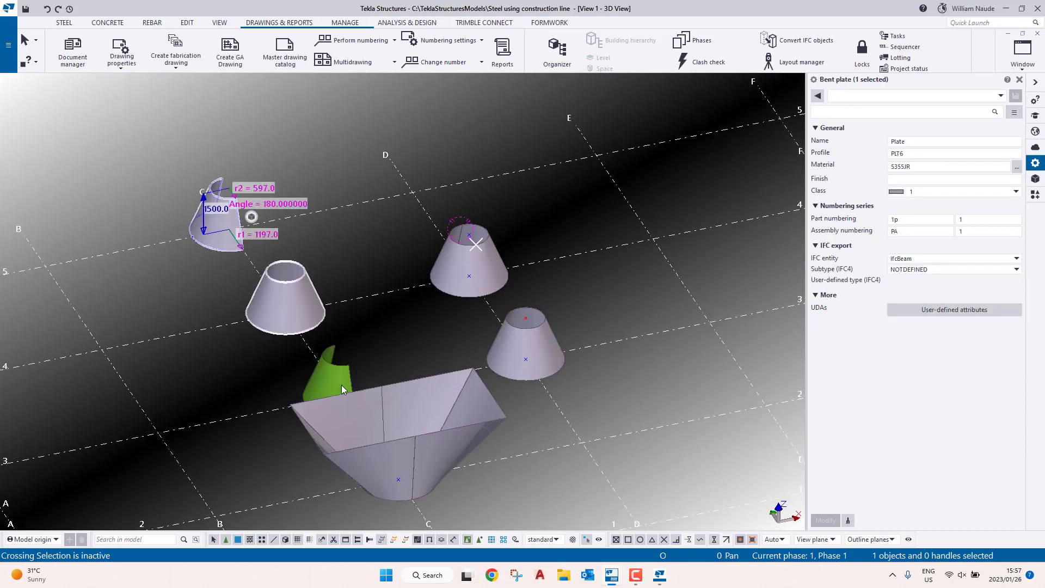
Step: Check the properties of the green steel column half-cone beside the hopper and clear the selection
click(327, 377)
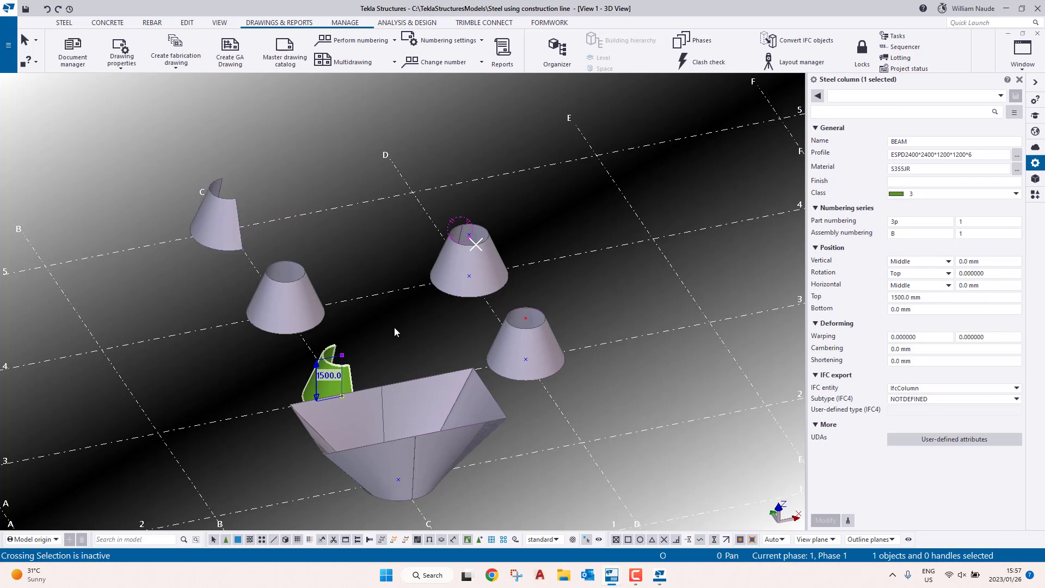
click(371, 258)
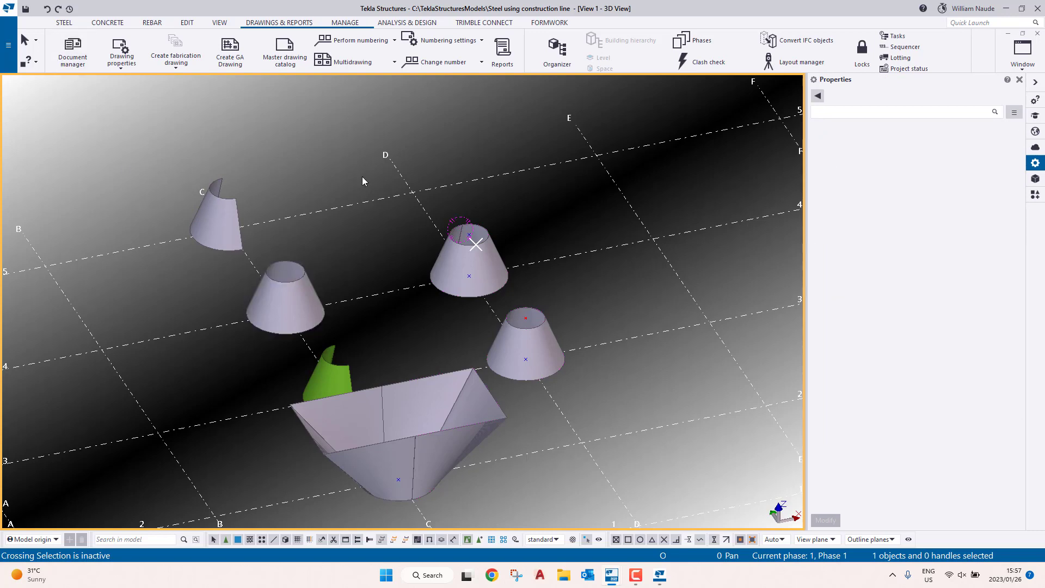
Step: Select all modelled parts and create NC files for all parts using the DSTV for plates and DSTV for profiles settings
scroll(363, 244, down, 2)
drag(141, 158, 642, 483)
click(16, 57)
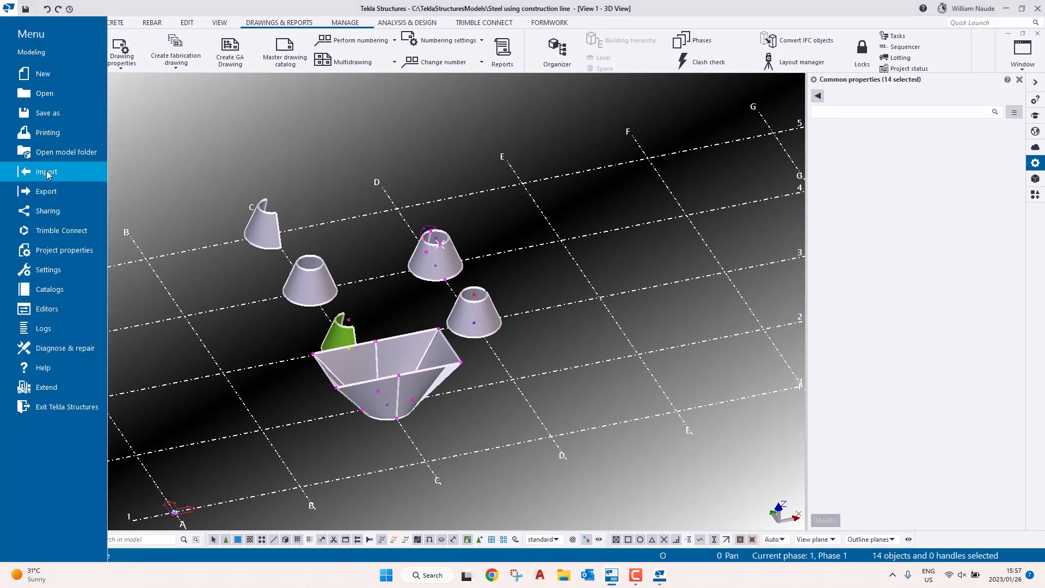
mouse_move(58, 195)
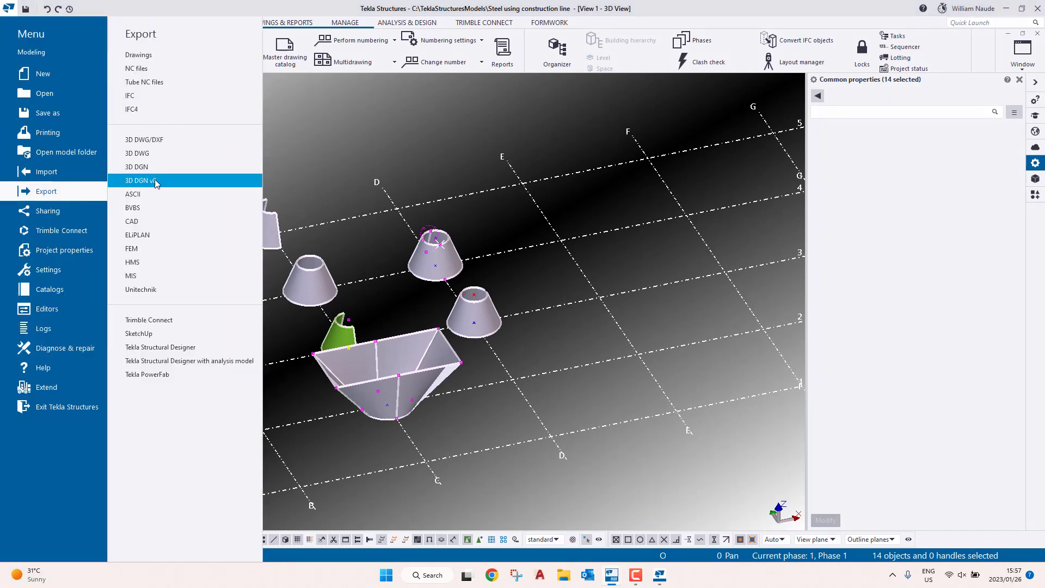
click(139, 69)
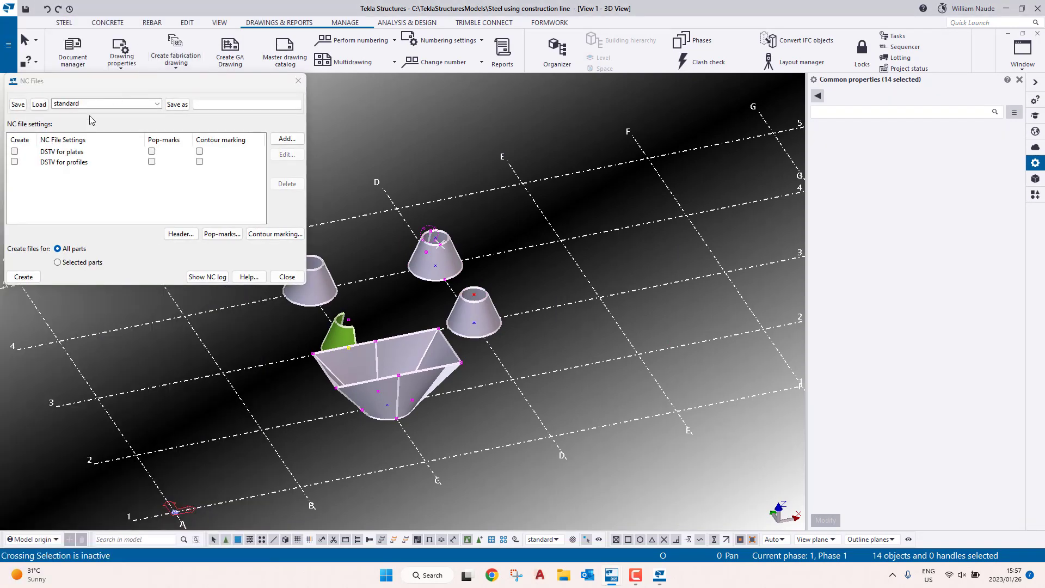
click(15, 152)
click(15, 162)
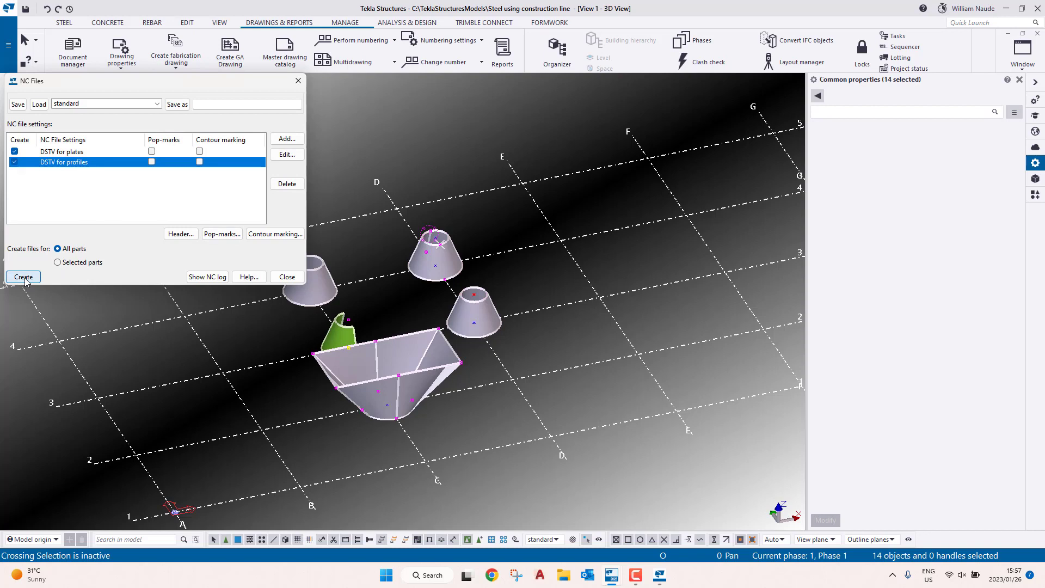
click(298, 80)
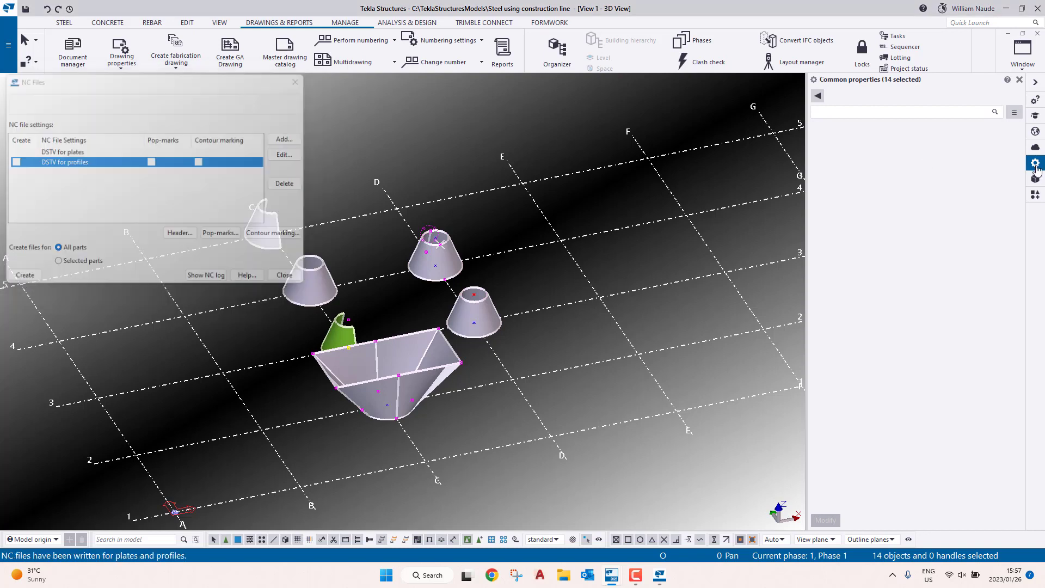
Step: Search the applications and components for dstv and start Convert DSTV files to DXF, keeping only one converter dialog open
click(1036, 194)
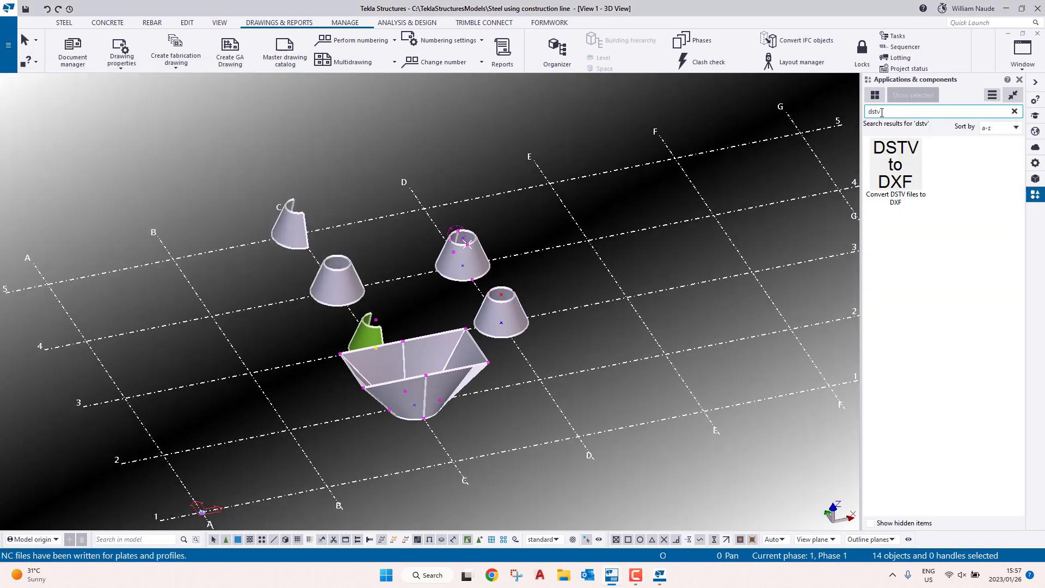
click(892, 177)
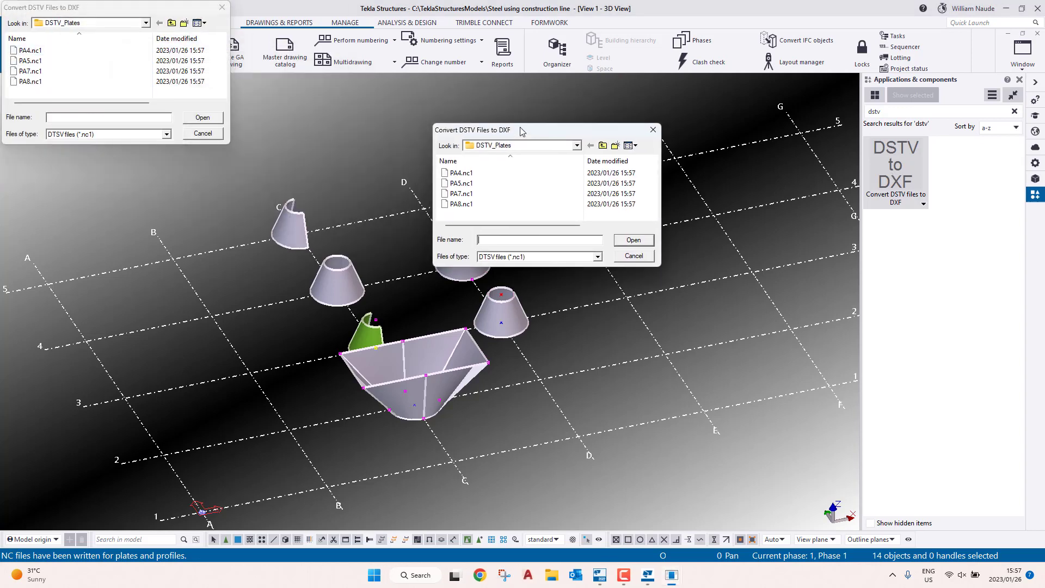
drag(521, 132, 415, 121)
drag(210, 7, 257, 251)
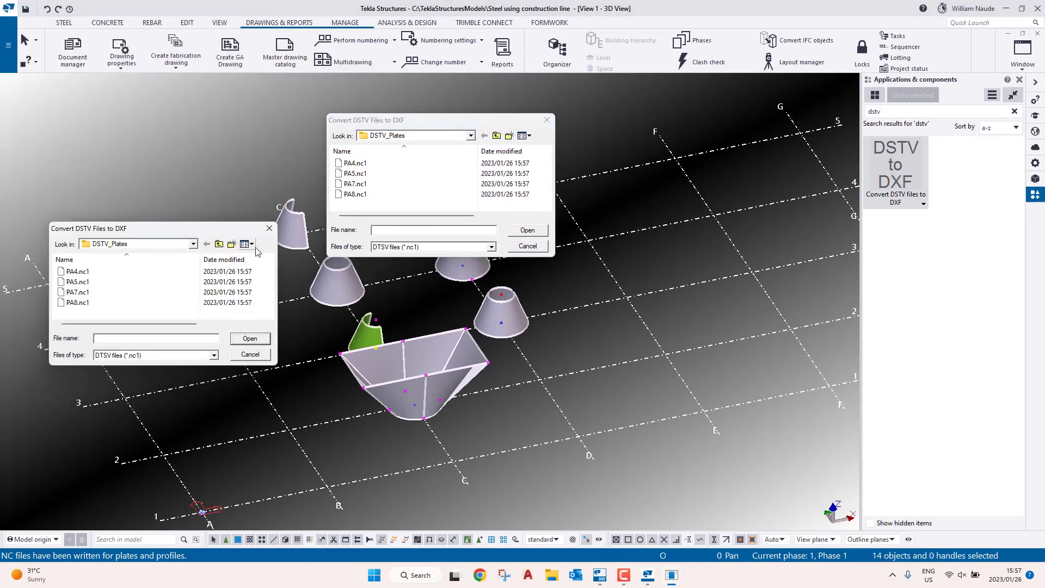
click(269, 230)
click(602, 325)
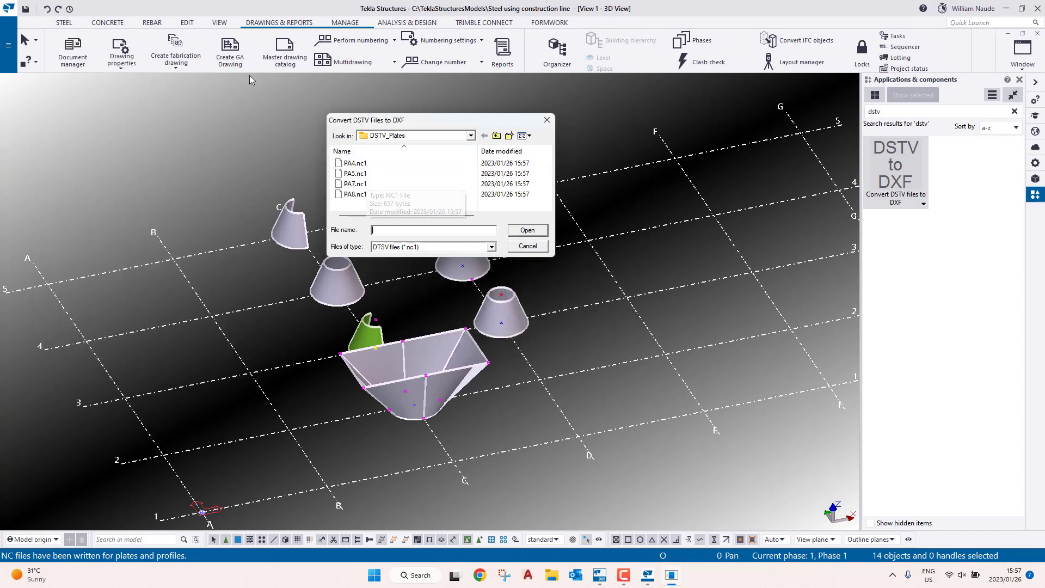
Step: Find which model parts belong to unfolded plate drawing PA.6 by selecting its parts from the document manager
click(73, 50)
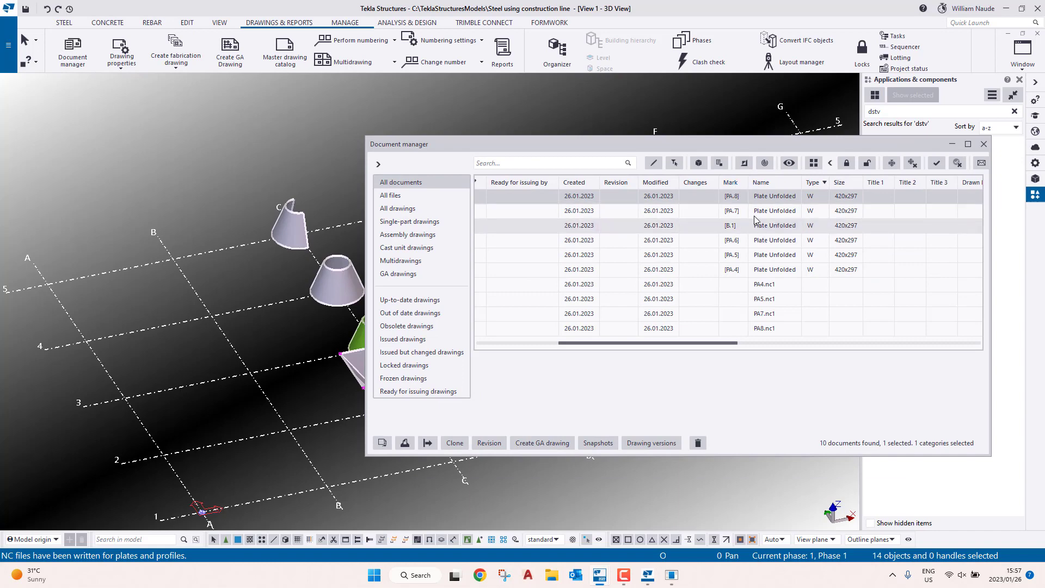
click(732, 241)
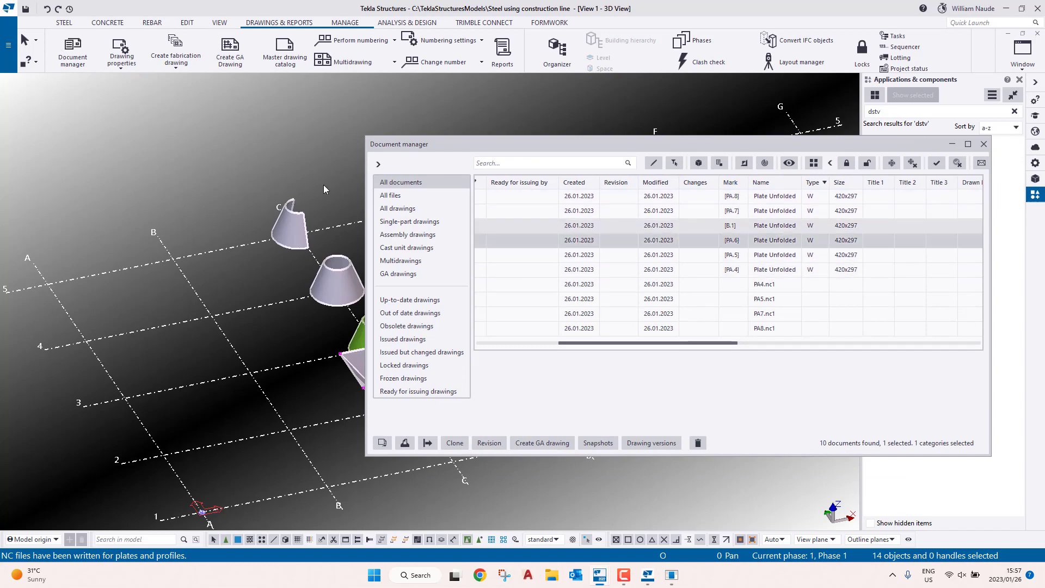
click(699, 162)
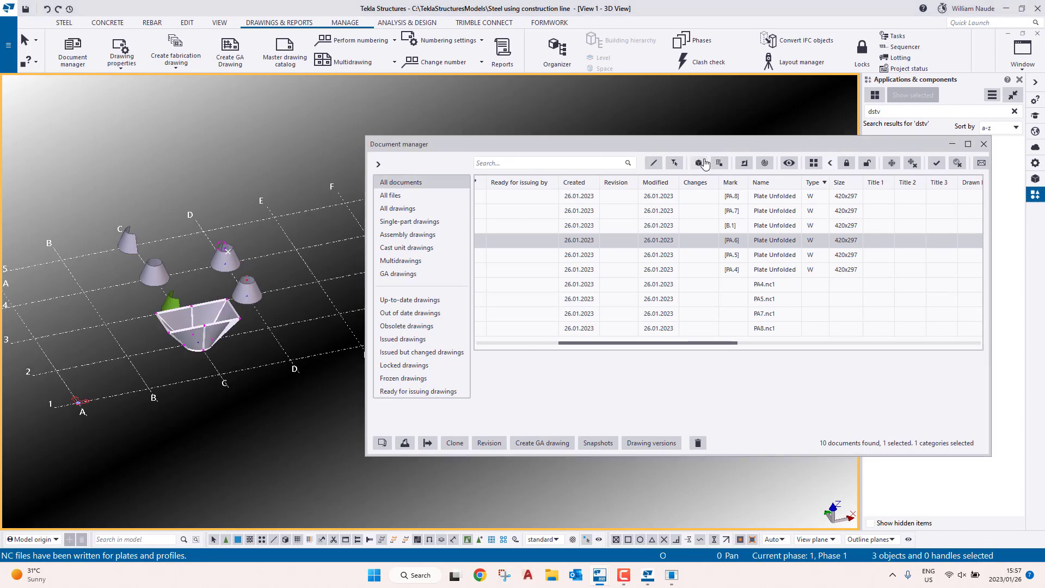
scroll(199, 344, up, 8)
click(253, 195)
scroll(249, 212, down, 7)
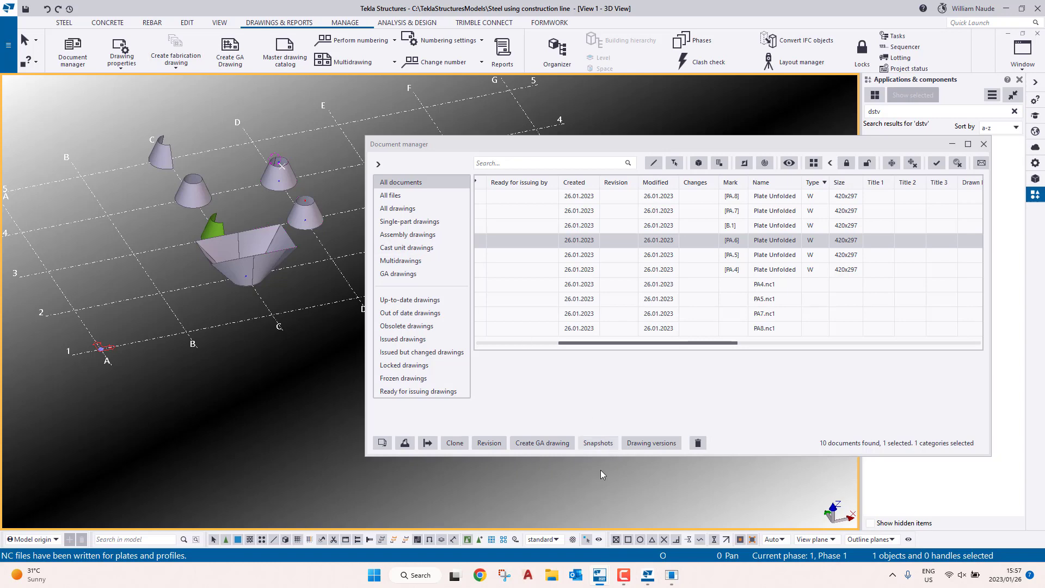
Step: Close the master drawing catalog and convert PA4.nc1, PA5.nc1, PA7.nc1 and PA8.nc1 to DXF
click(646, 578)
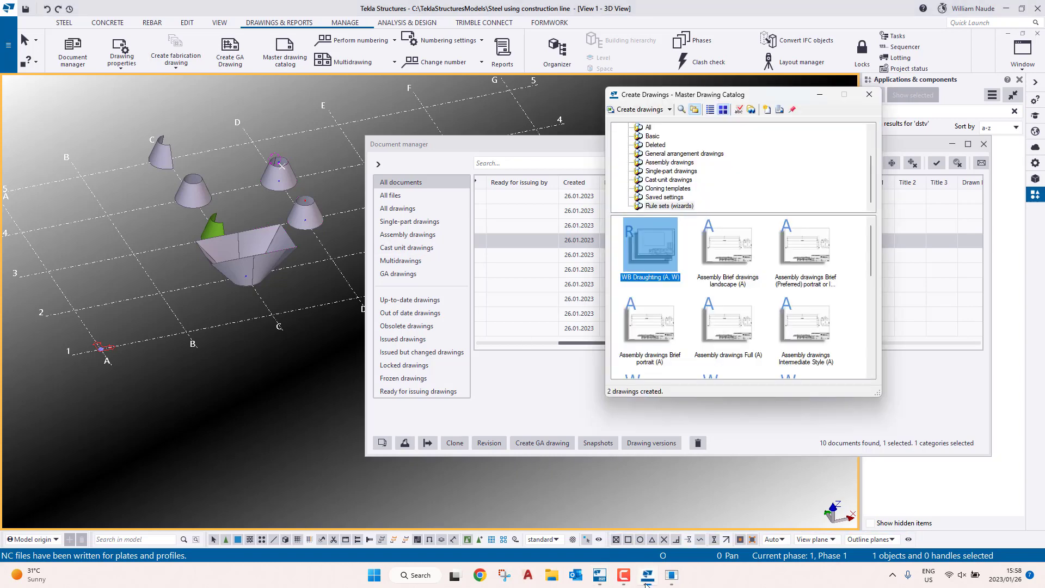
click(870, 94)
click(660, 576)
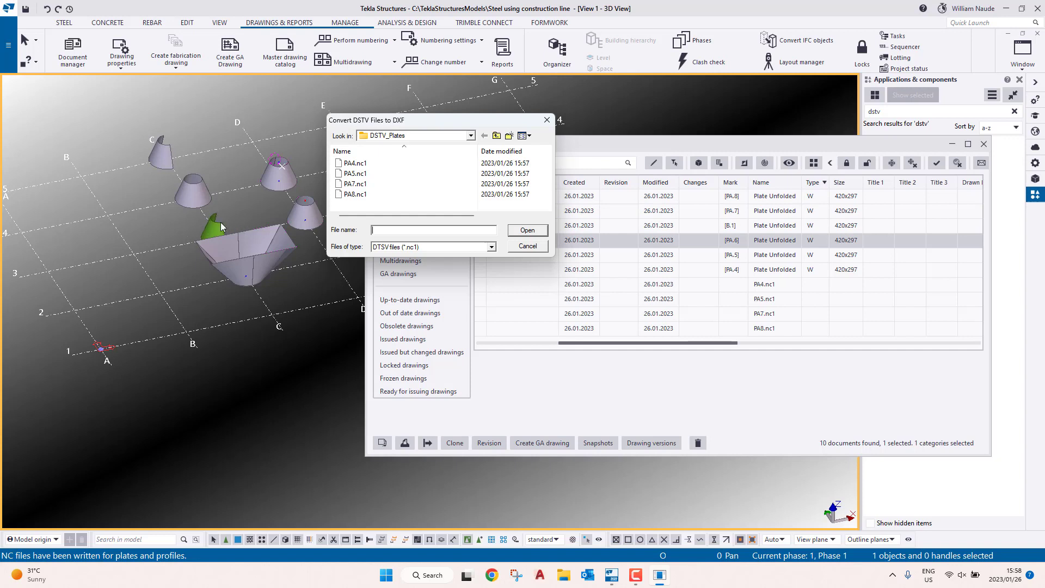
click(354, 163)
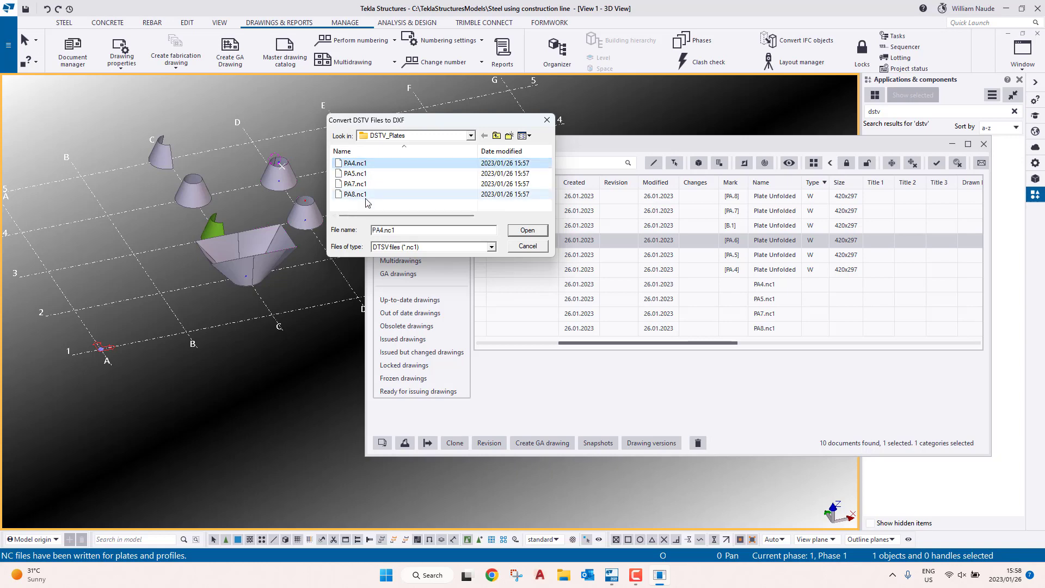
shift+click(365, 194)
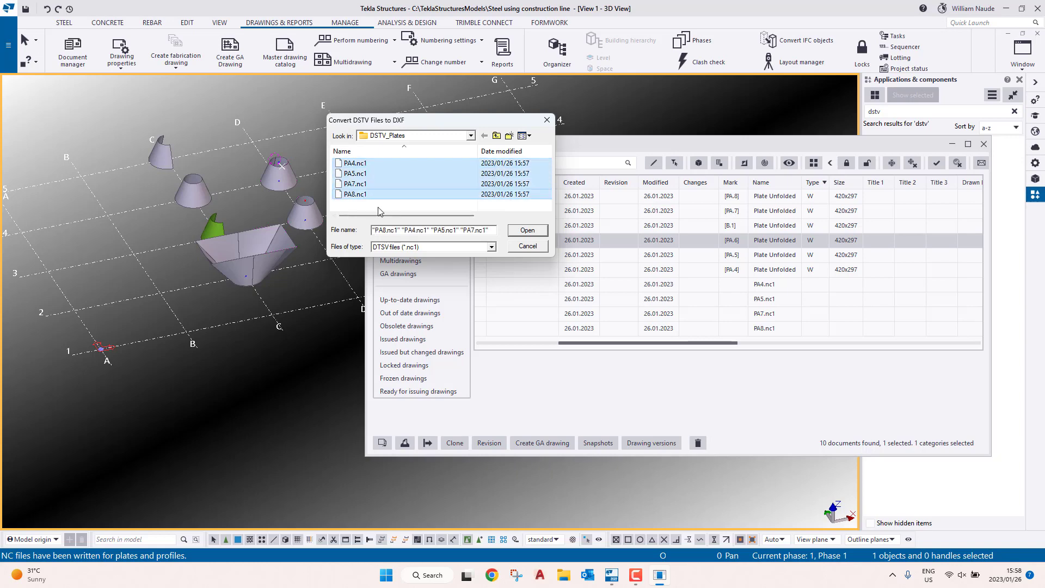
click(527, 231)
click(565, 326)
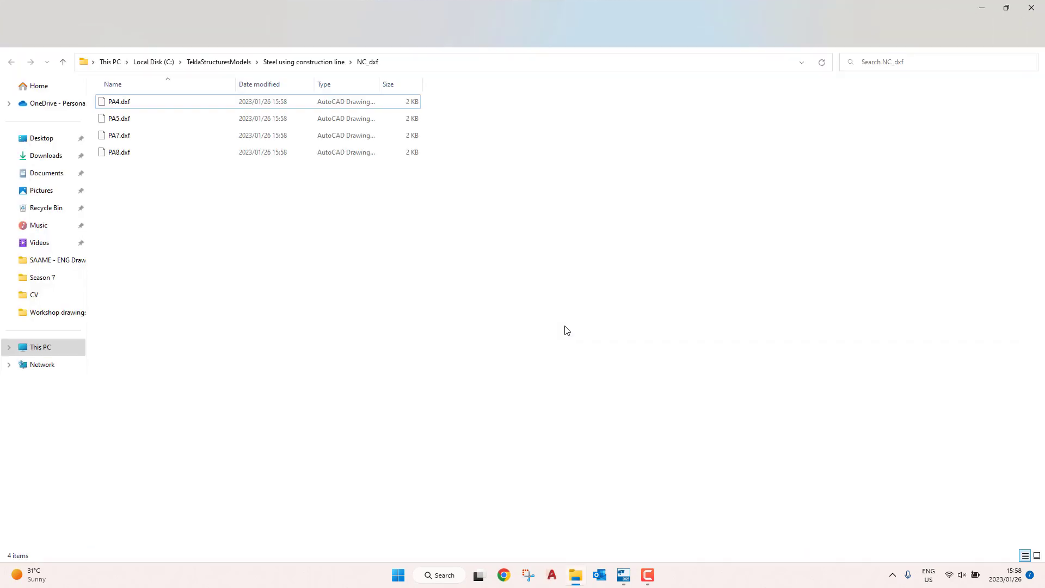
Step: Open PA8.dxf in AutoCAD and examine the cyan cutout inside the plate outline
double_click(120, 152)
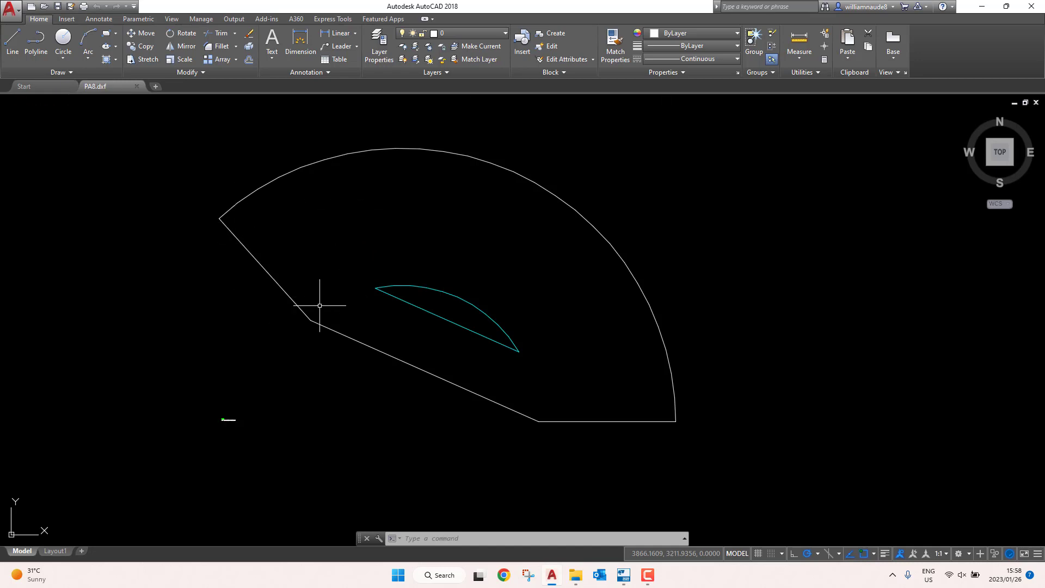
click(397, 297)
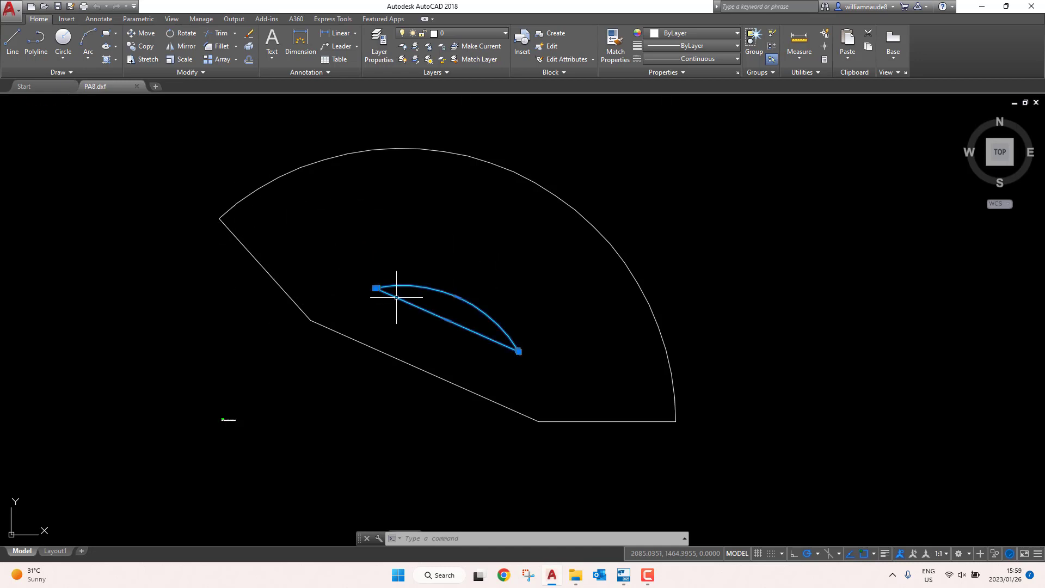
click(374, 303)
scroll(376, 302, up, 5)
key(Escape)
key(Escape)
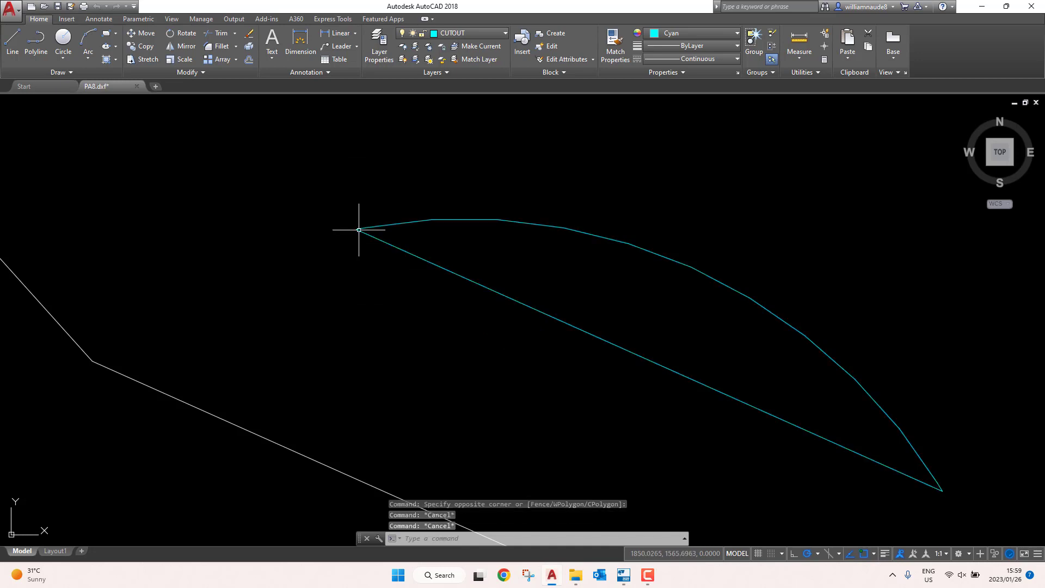
scroll(359, 230, down, 6)
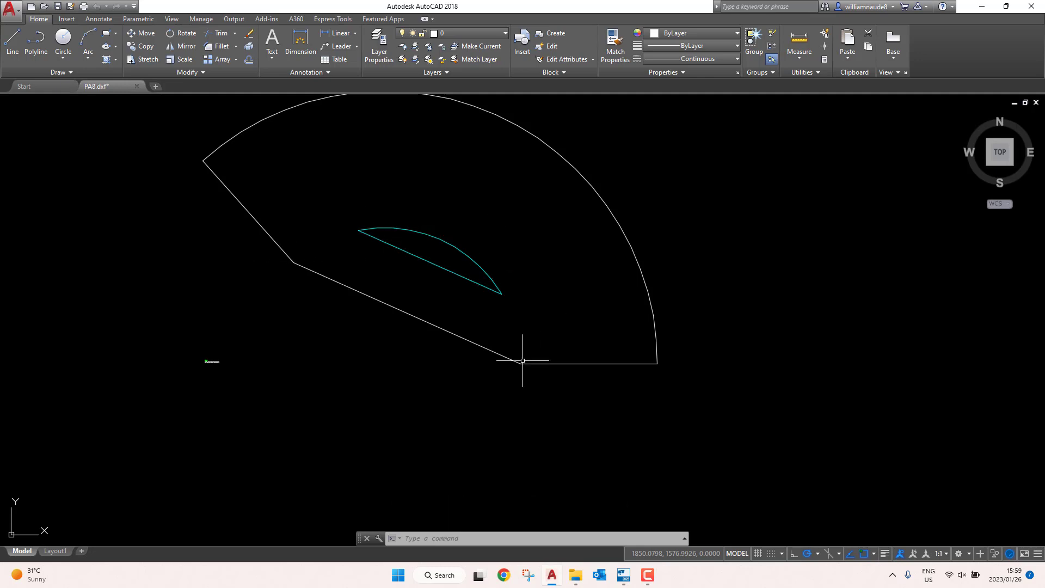
Step: Explode the white plate outline and the cyan cutout into separate lines
click(427, 368)
click(366, 234)
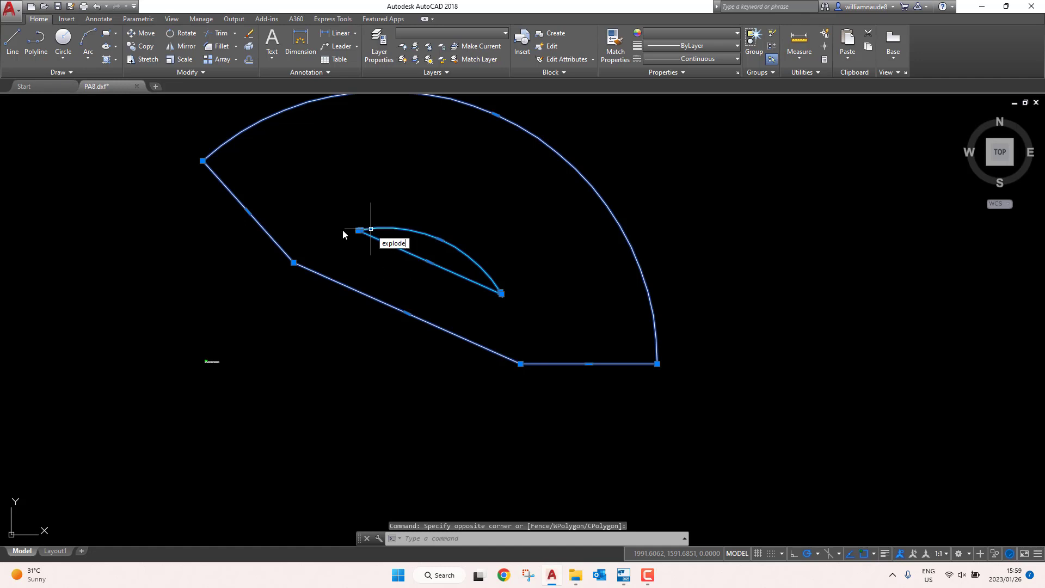
key(Return)
Step: Delete the straight chord closing the cyan cutout and the long slanted line of the plate outline
scroll(345, 228, down, 2)
scroll(343, 229, up, 6)
click(413, 265)
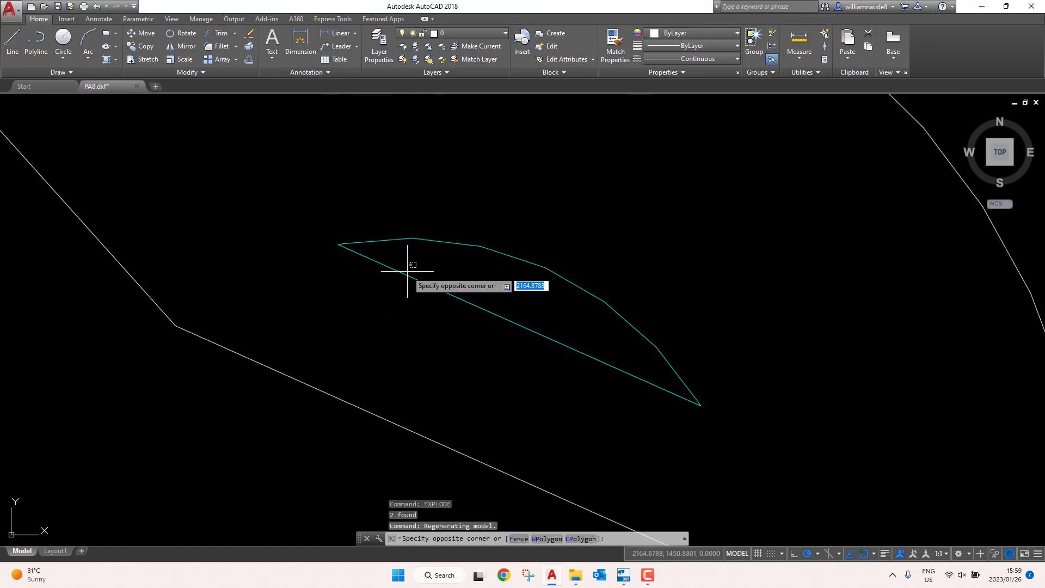
click(361, 320)
key(Delete)
scroll(233, 319, down, 5)
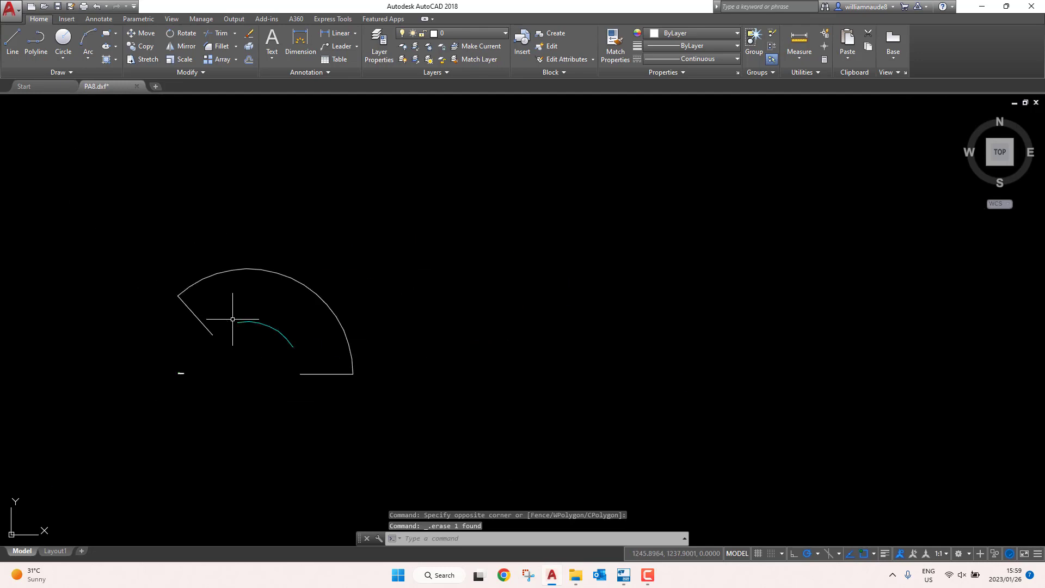
Step: Extend both ends of the cyan inner arc to the two straight plate edges and inspect the closed outline
click(215, 329)
click(209, 335)
click(328, 370)
click(320, 395)
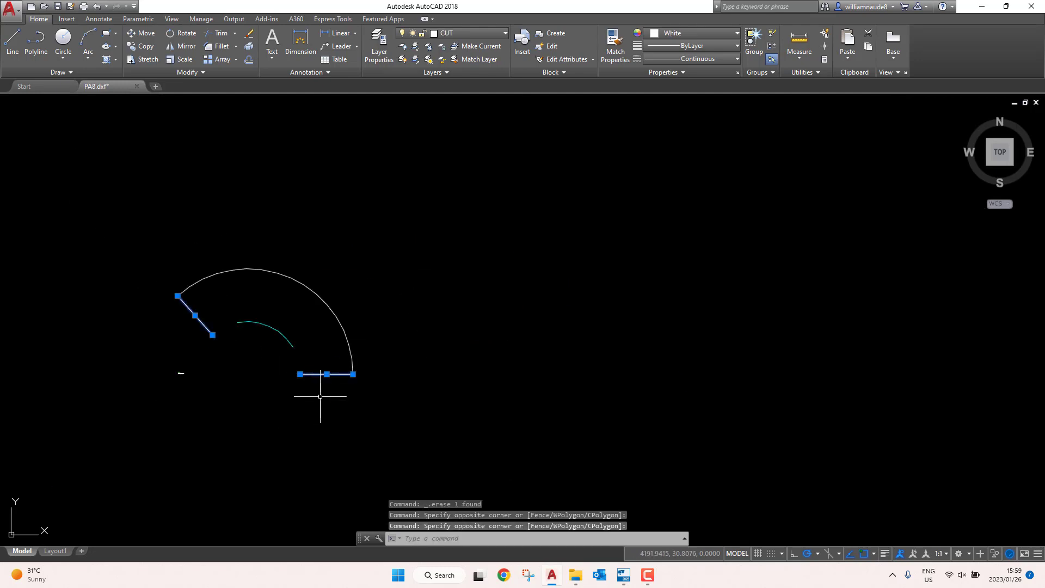
key(Return)
scroll(296, 357, up, 5)
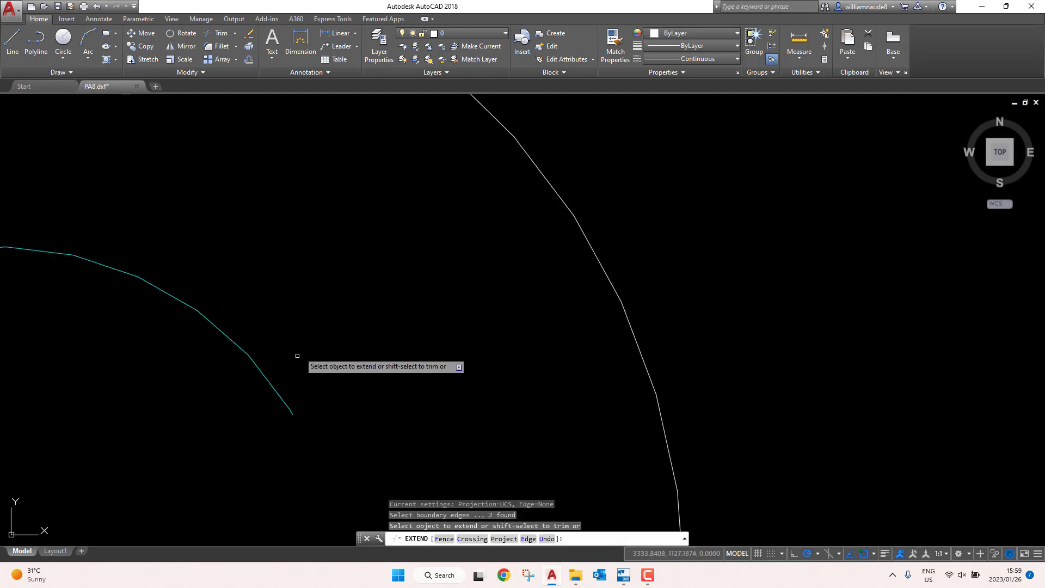
scroll(399, 240, down, 5)
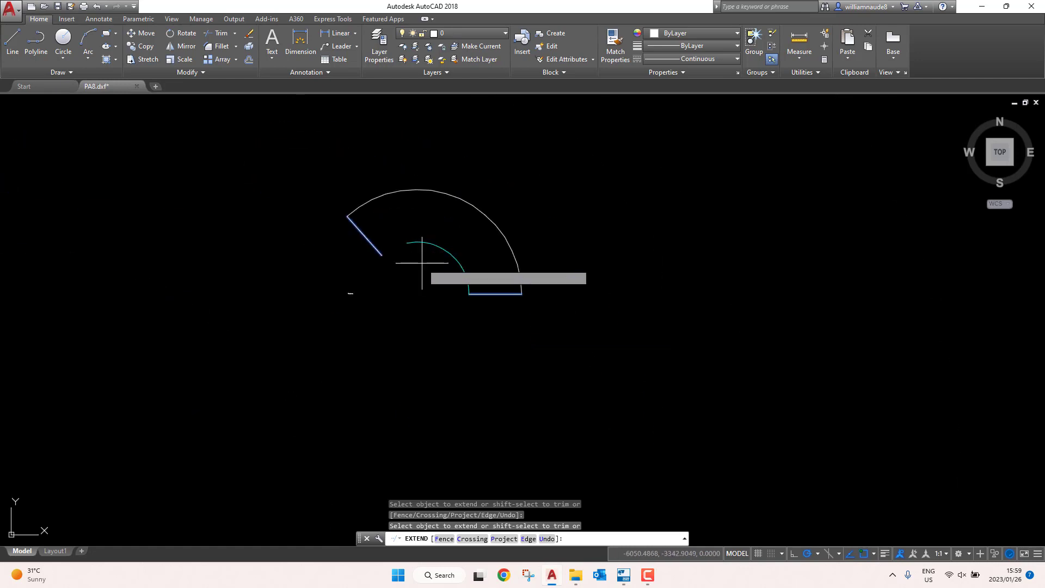
key(Escape)
click(550, 230)
click(606, 220)
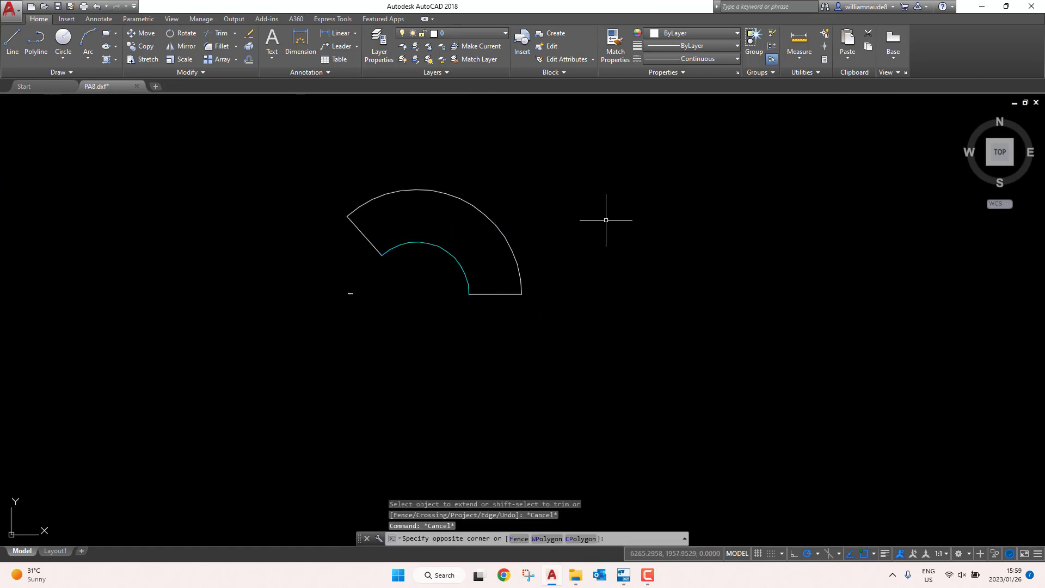
scroll(343, 300, up, 10)
scroll(282, 287, down, 10)
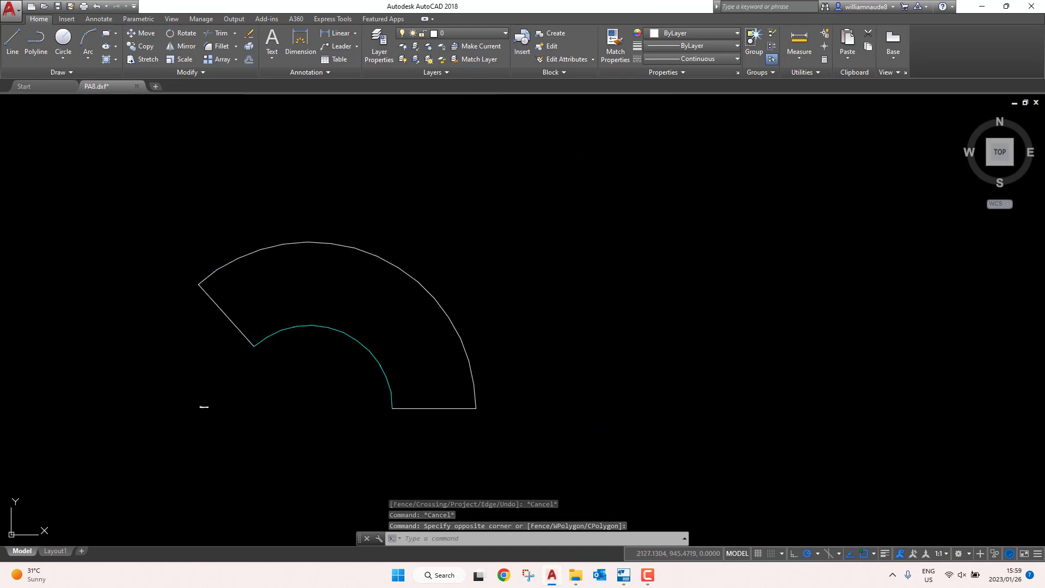
Step: Cancel saving the edited PA8 drawing and open PA7.dxf from the NC_dxf folder
key(ctrl+s)
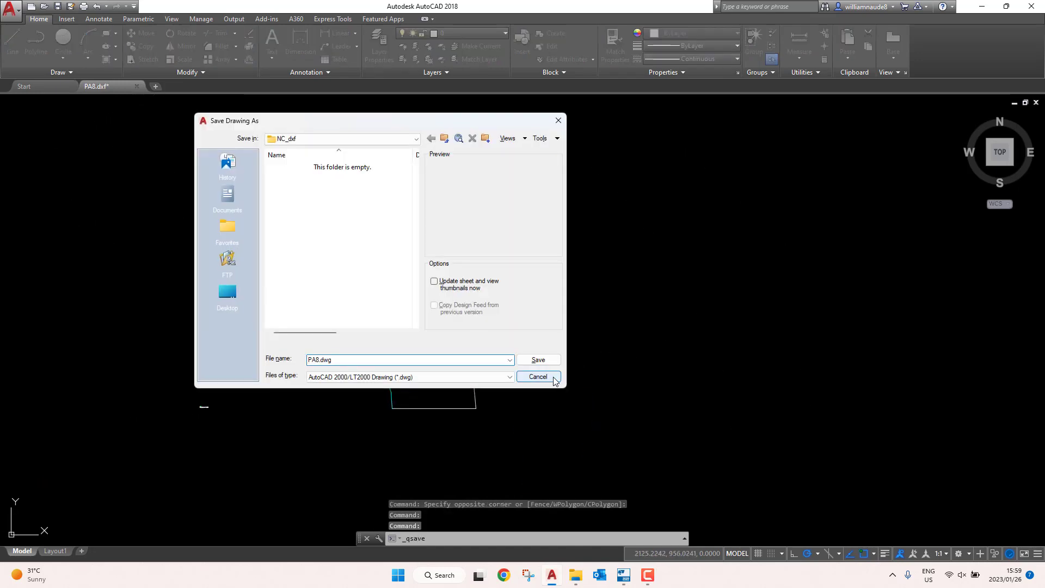
click(538, 376)
click(986, 6)
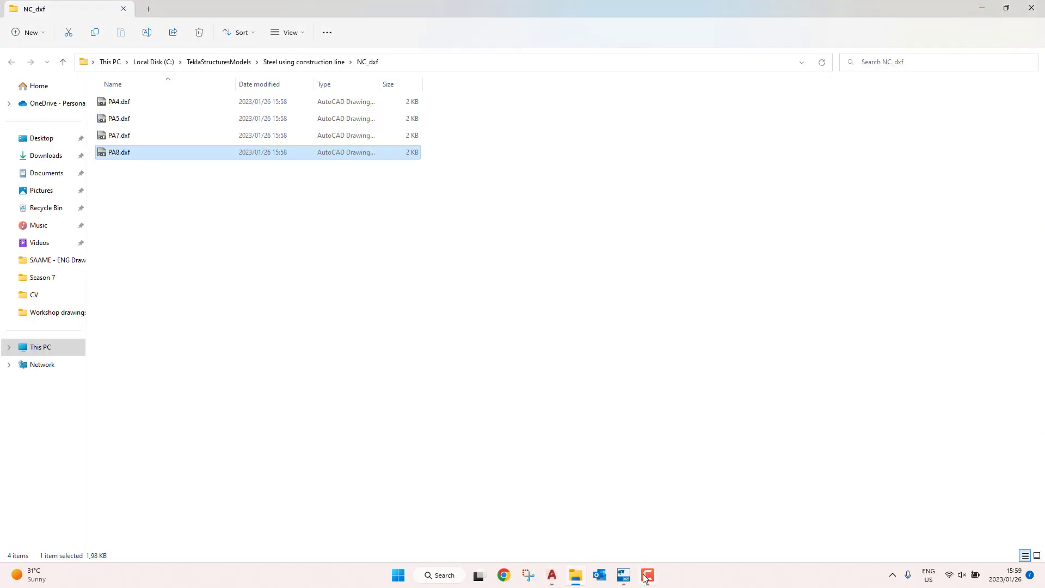
double_click(151, 135)
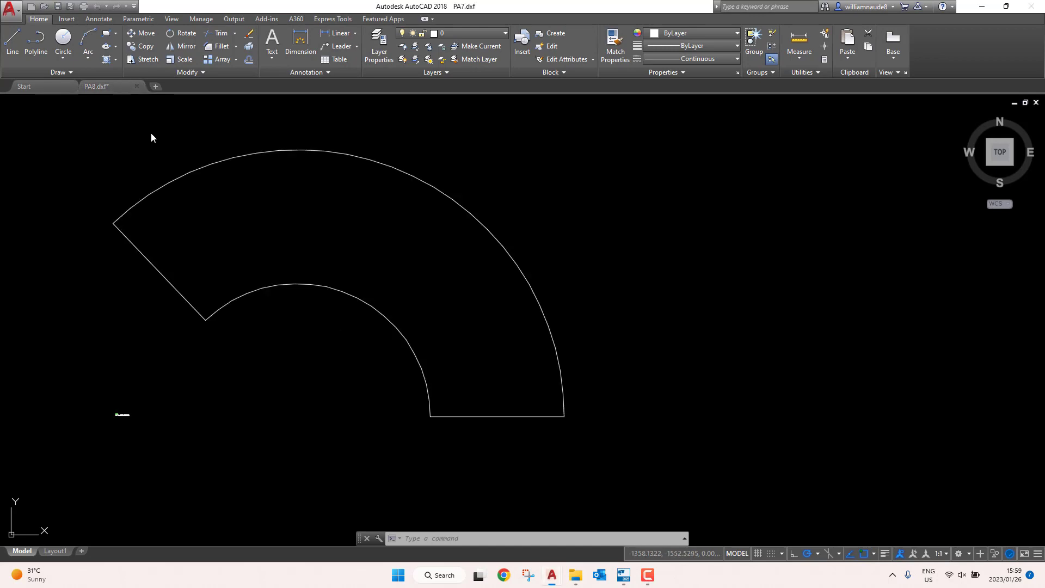
Step: Compare the flat outlines in the two open drawings, PA8.dxf and PA7.dxf
click(110, 84)
click(181, 87)
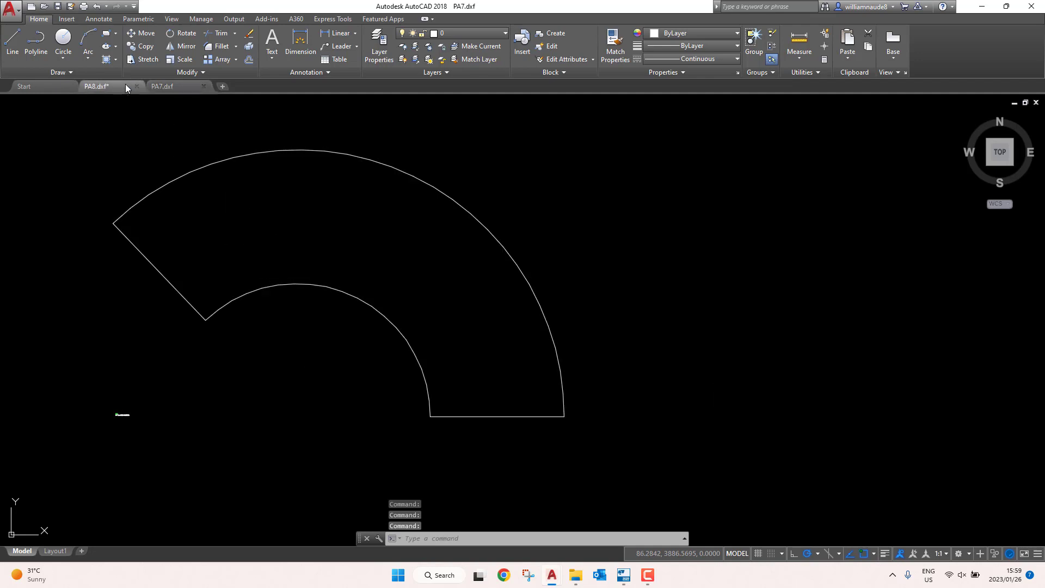
click(96, 85)
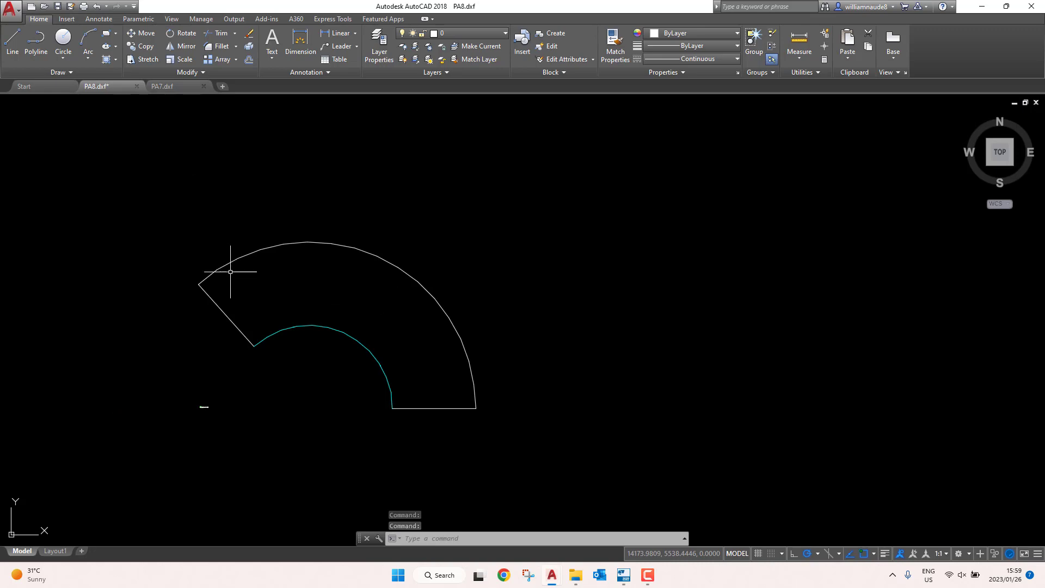
Step: Quit AutoCAD without saving PA8.dxf and return to the Tekla Structures model, closing the NC_dxf folder and the Document manager
click(1037, 7)
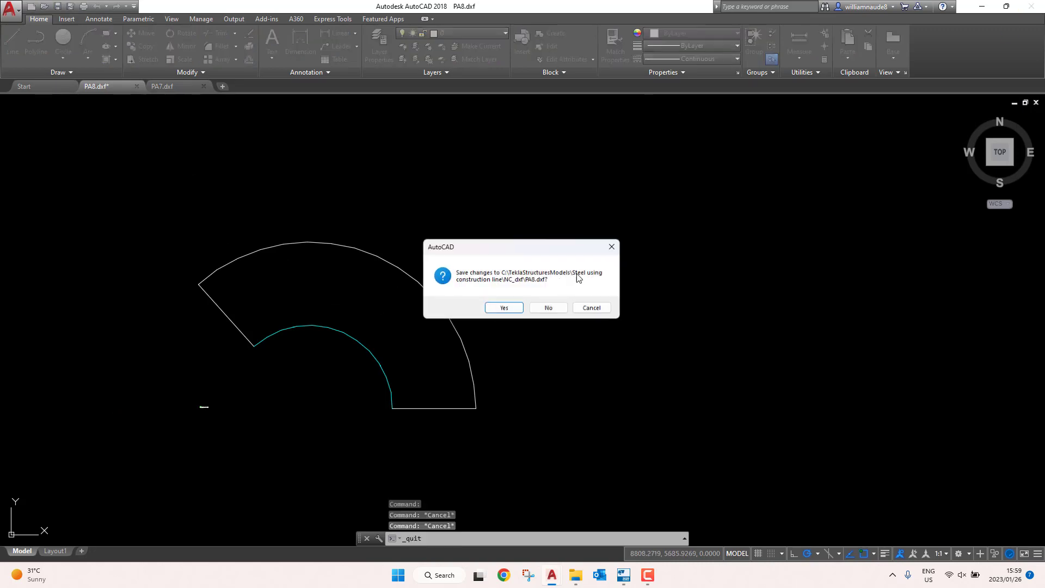
click(554, 306)
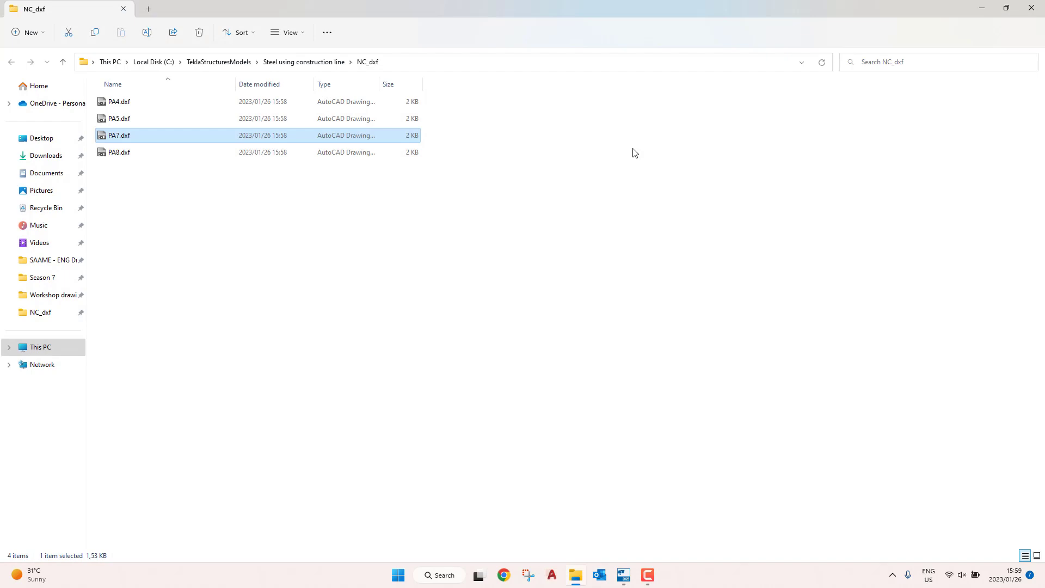
click(1031, 8)
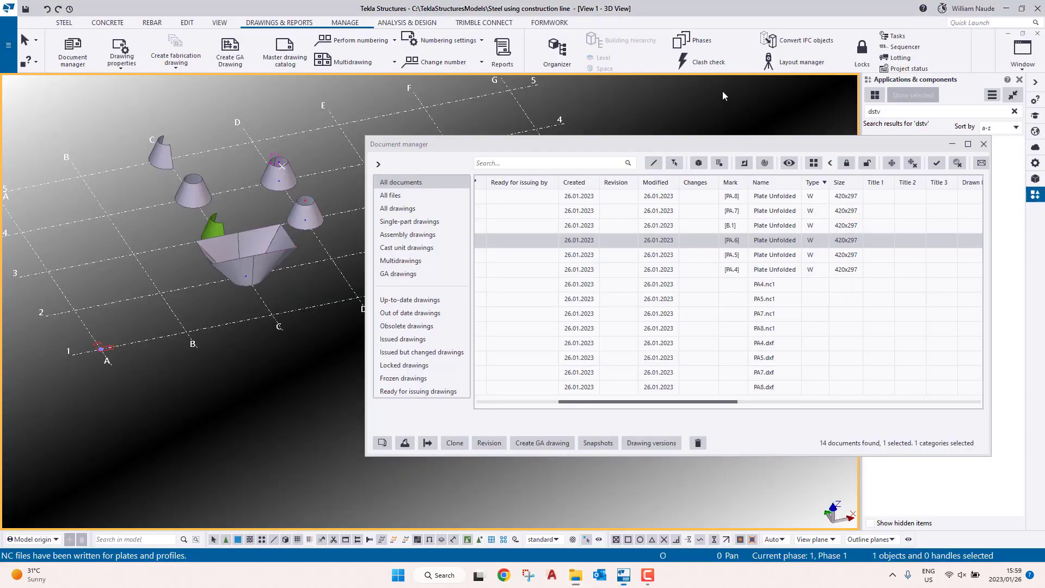
click(983, 145)
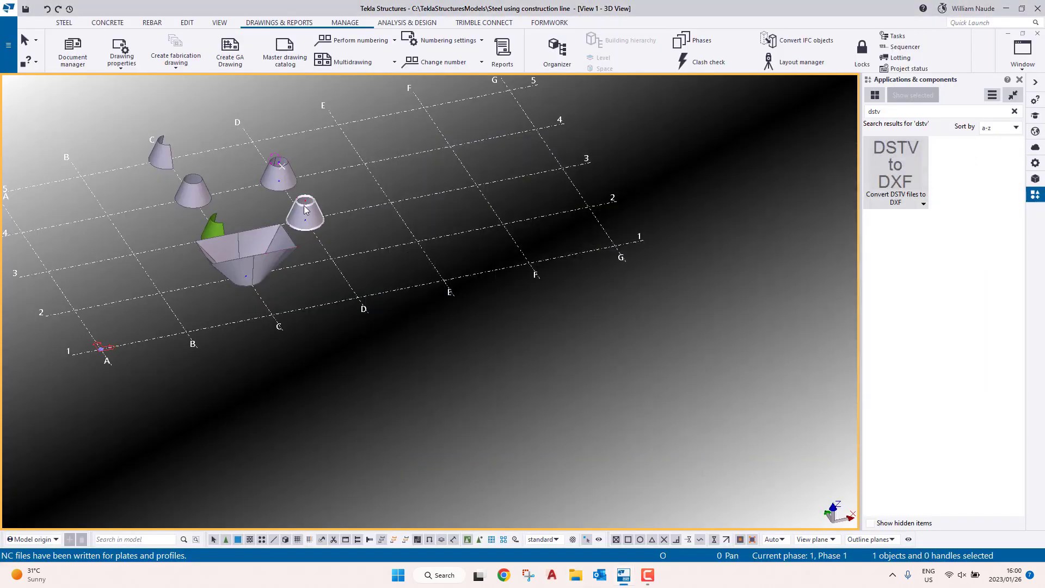
Step: Examine the modelled cones in the 3D view, selecting the full cone between the half cones to inspect its radii, height and angle
scroll(324, 267, up, 5)
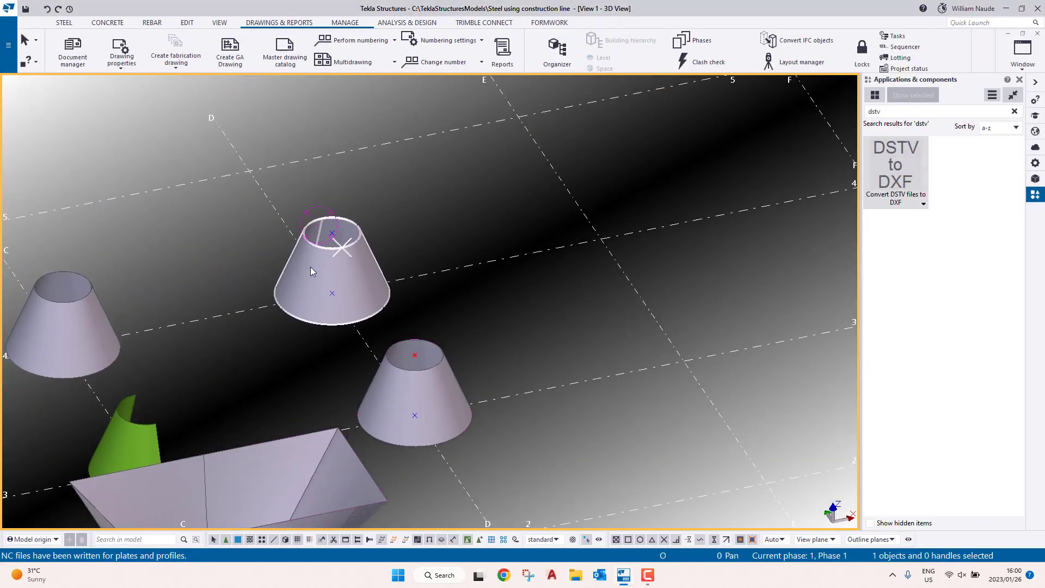
middle_drag(53, 288, 436, 218)
click(436, 218)
middle_drag(454, 114, 477, 237)
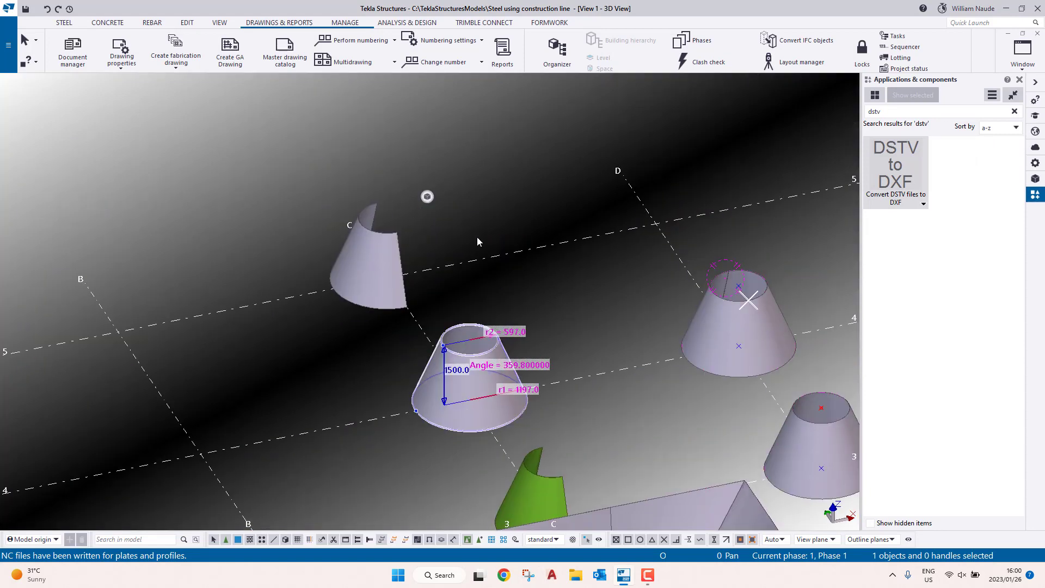
click(477, 237)
scroll(346, 179, down, 3)
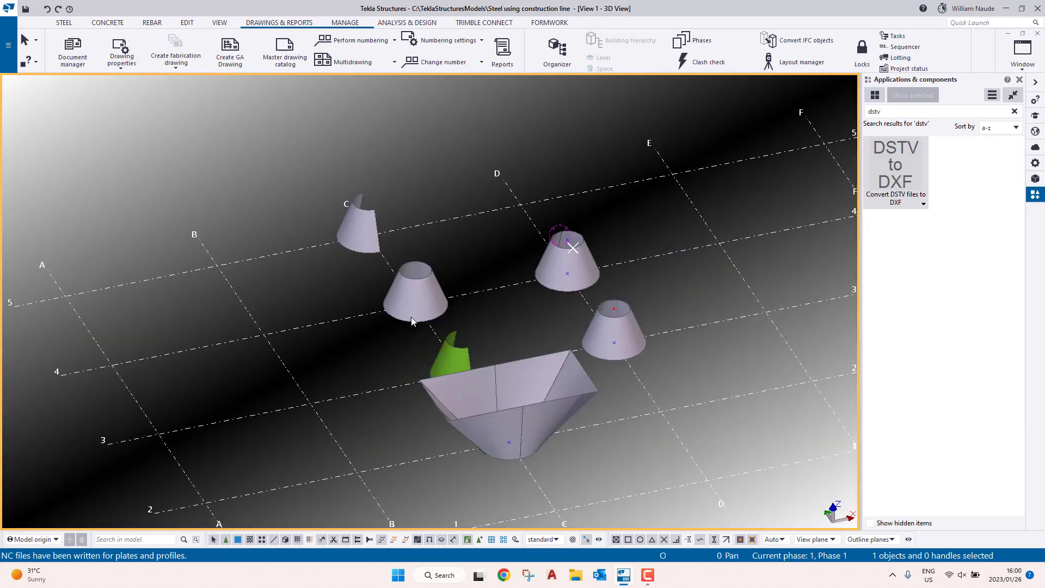
mouse_move(411, 321)
ctrl+middle_down()
mouse_move(394, 309)
mouse_move(432, 303)
mouse_move(458, 269)
mouse_move(396, 270)
ctrl+middle_up()
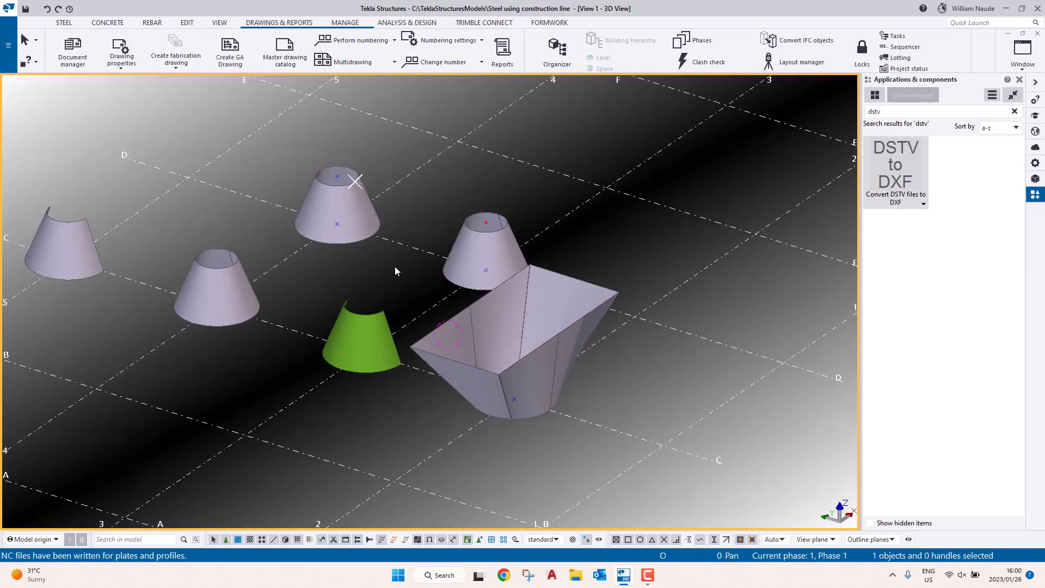